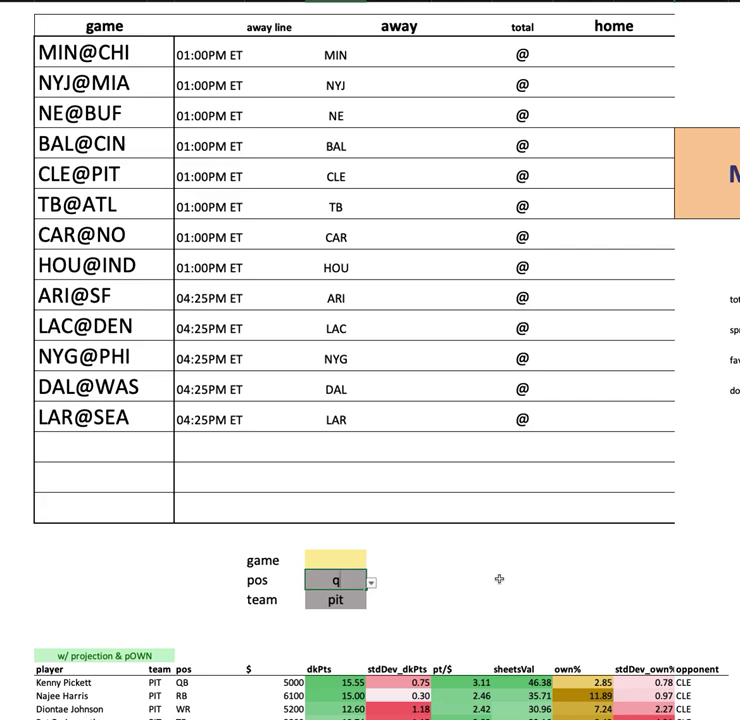
Step: Filter the player projections to position qb across all teams by setting pos to qb and clearing the team filter
key(Return)
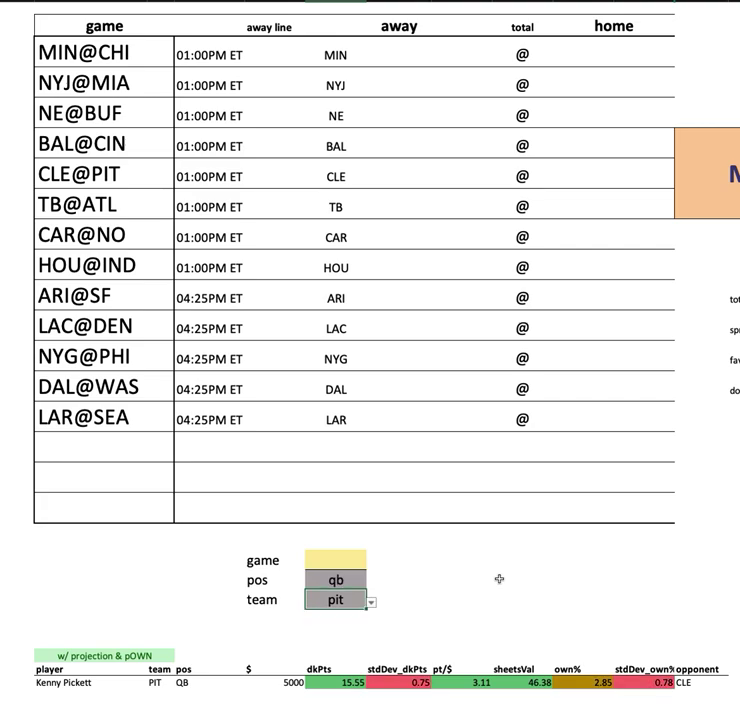
key(Delete)
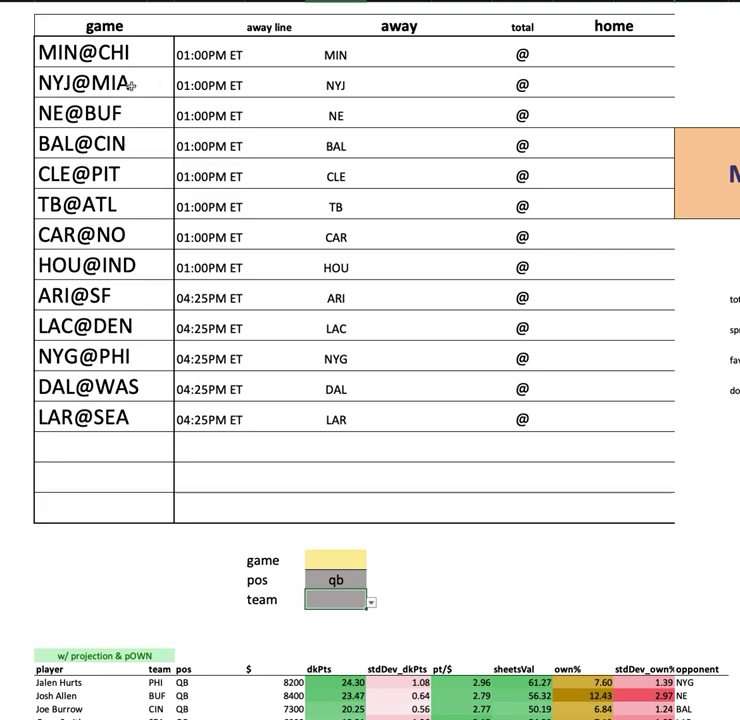
Step: Review the slate's game list from MIN@CHI to LAR@SEA, picking out individual matchups and finally the whole list
drag(112, 126, 130, 137)
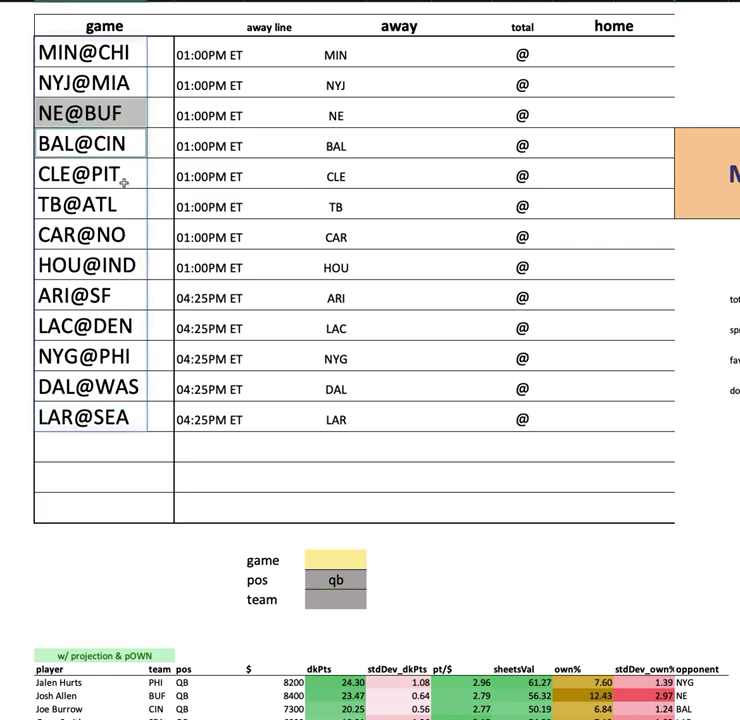
click(110, 172)
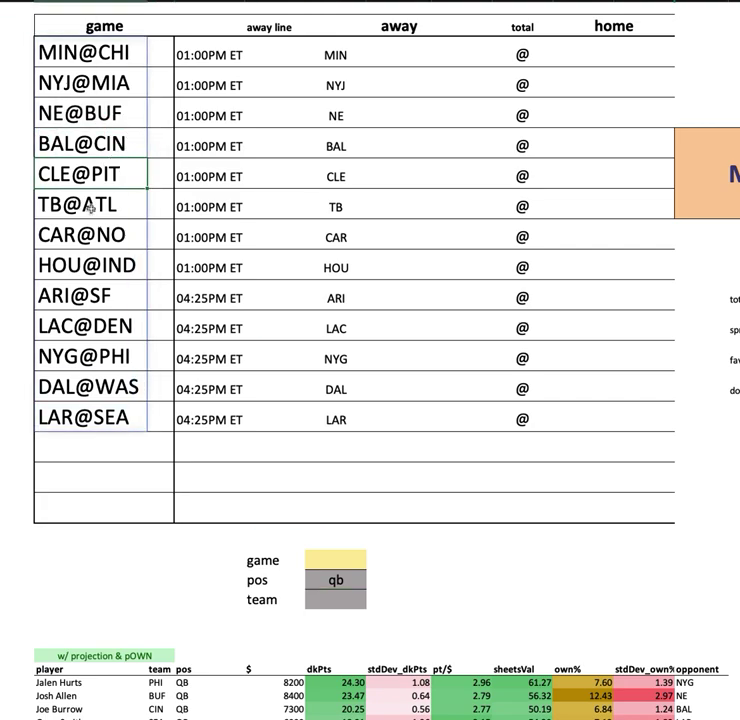
click(108, 297)
click(60, 330)
click(127, 359)
click(60, 386)
click(130, 416)
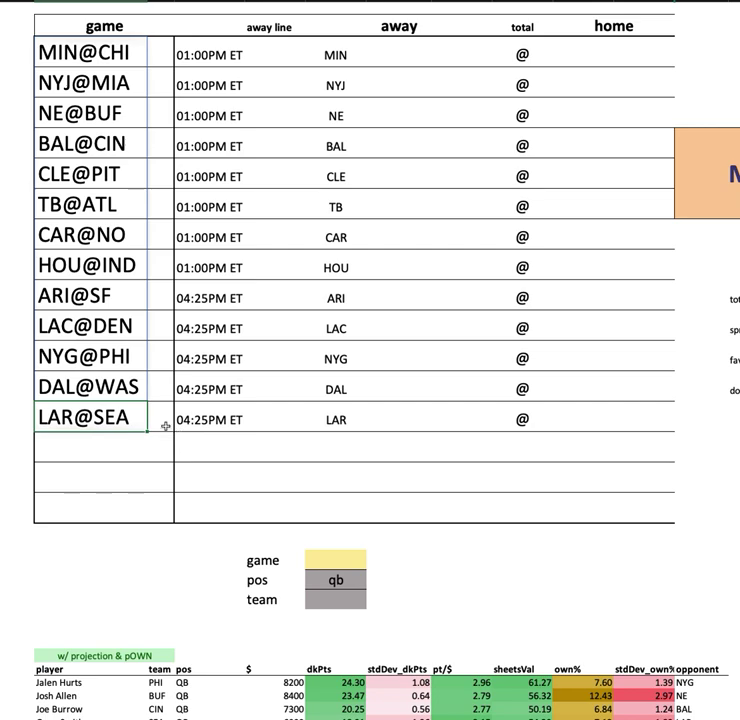
click(100, 118)
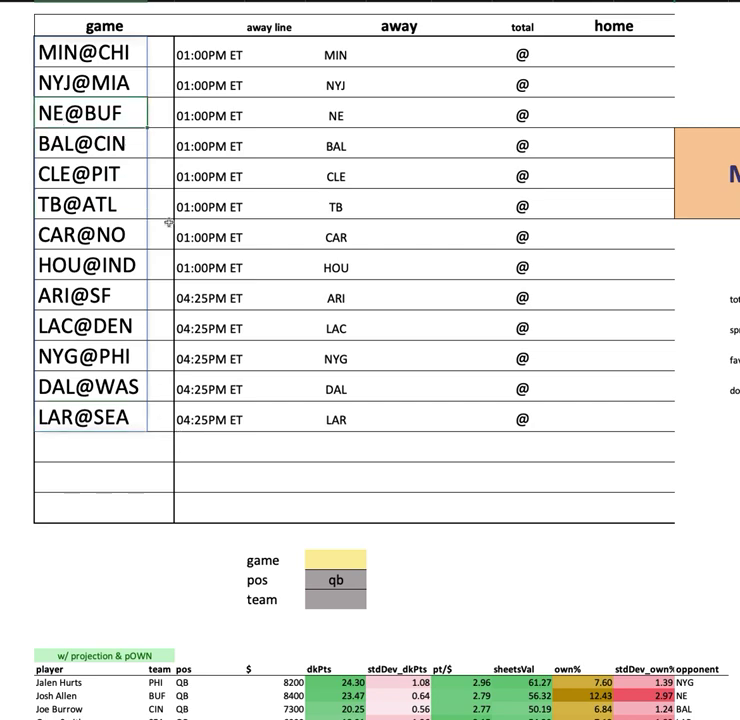
key(Down)
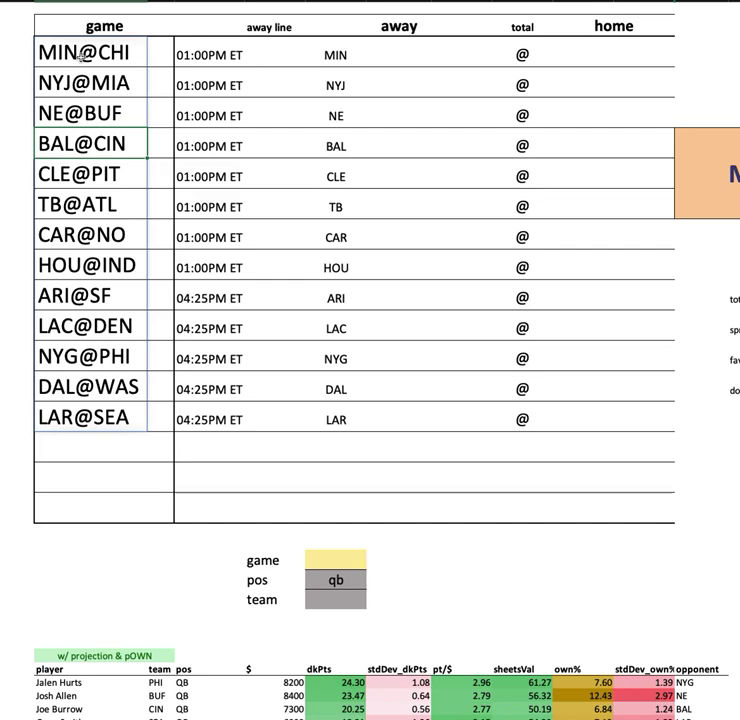
drag(89, 50, 99, 414)
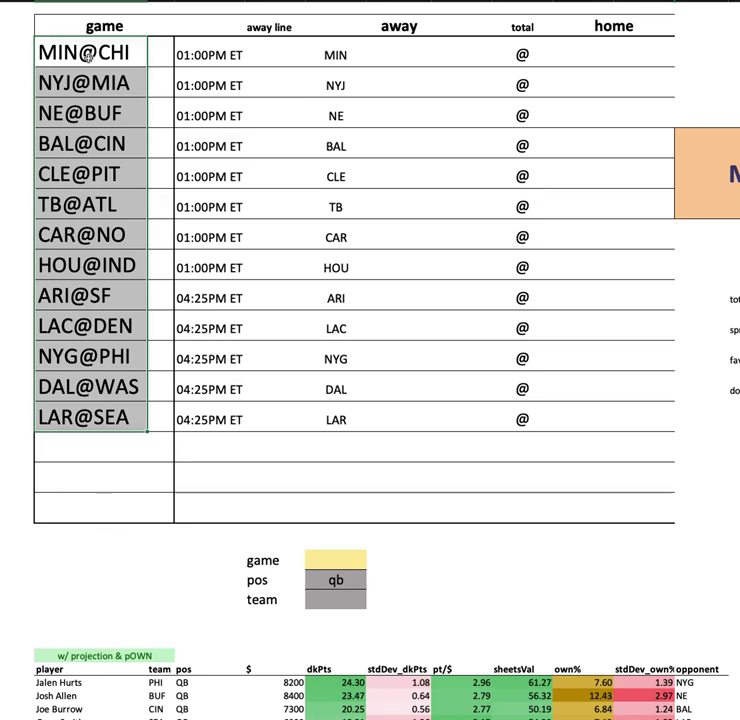
Step: Examine the quarterback projection table, including Josh Allen's row and the full own% column
scroll(212, 425, down, 5)
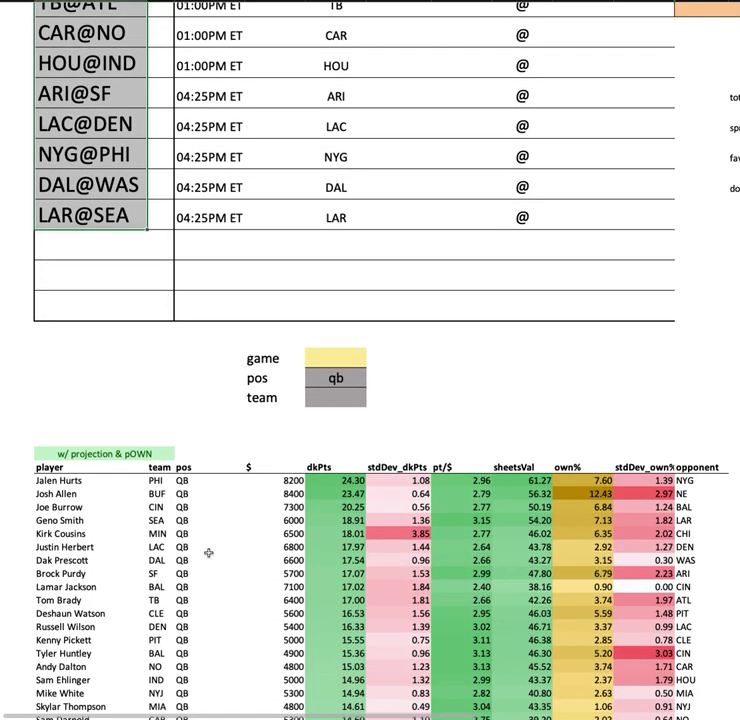
scroll(152, 466, up, 5)
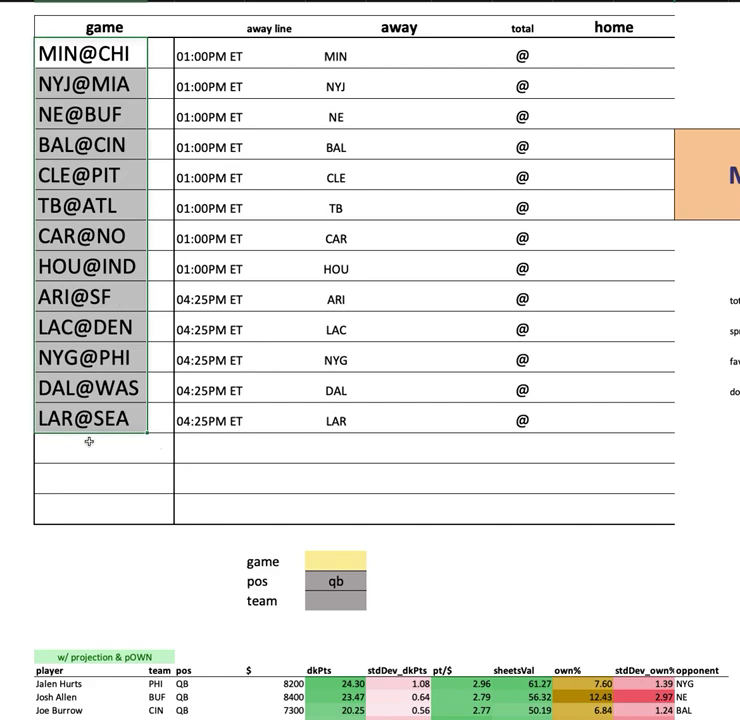
scroll(112, 446, down, 5)
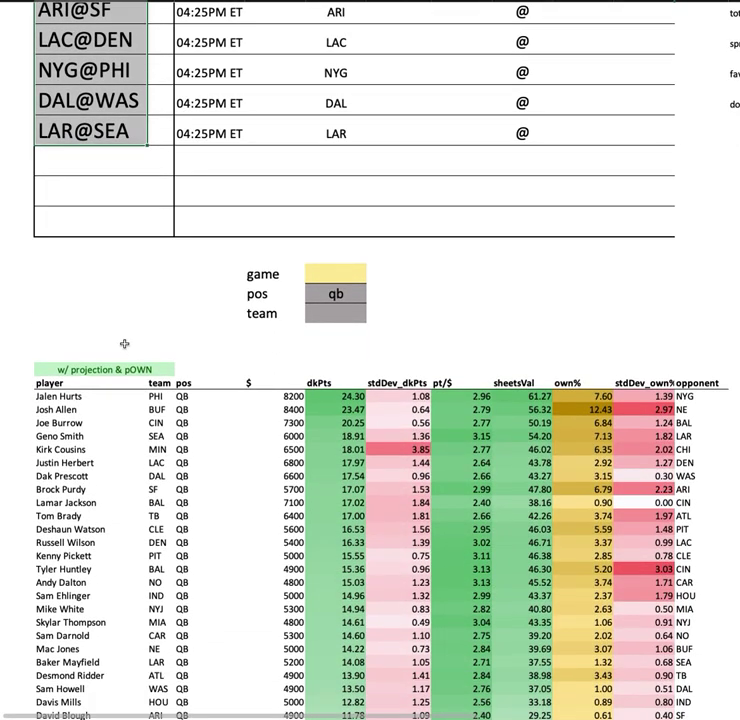
scroll(396, 372, down, 3)
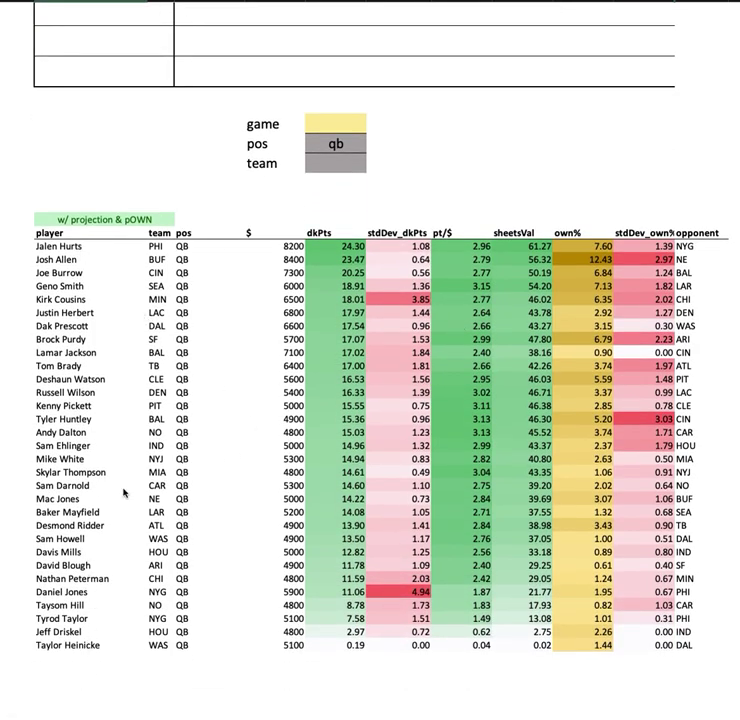
click(75, 245)
shift+click(95, 645)
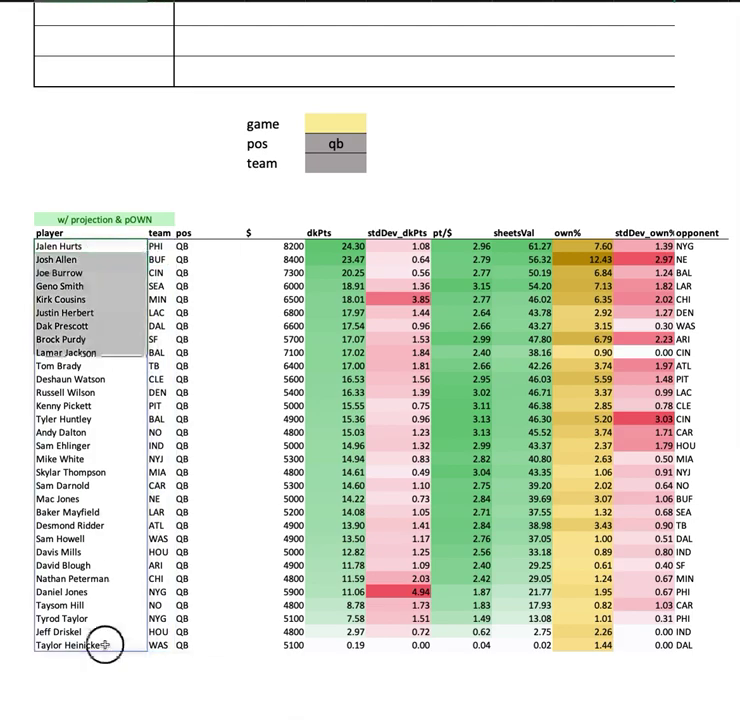
shift+click(726, 647)
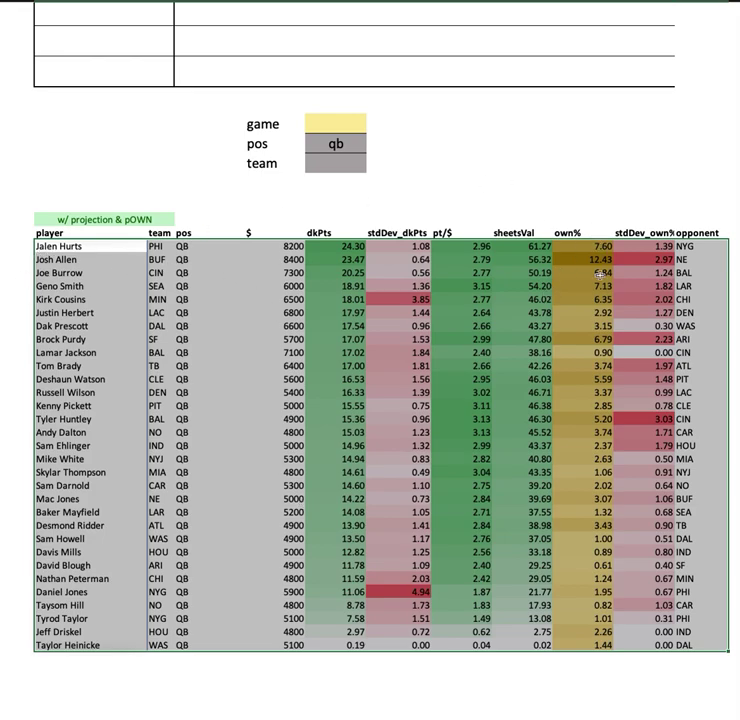
drag(601, 262, 89, 259)
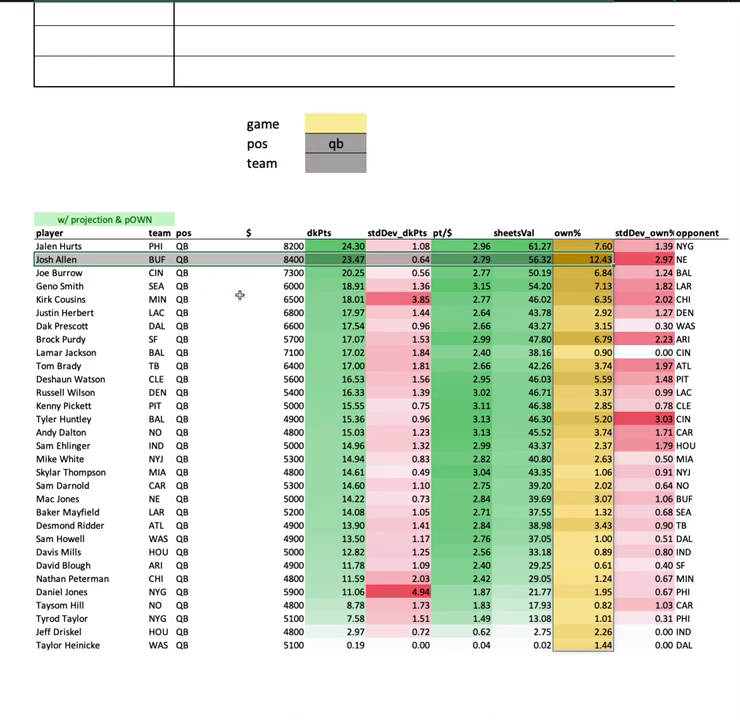
drag(605, 233, 565, 658)
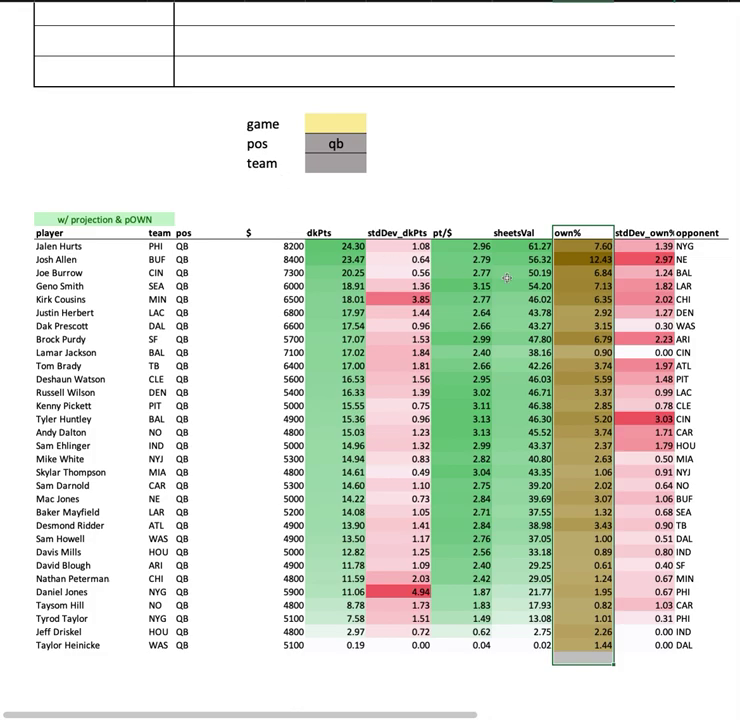
Step: Show all Minnesota players by setting the team filter to min and clearing the pos filter
scroll(373, 386, up, 1)
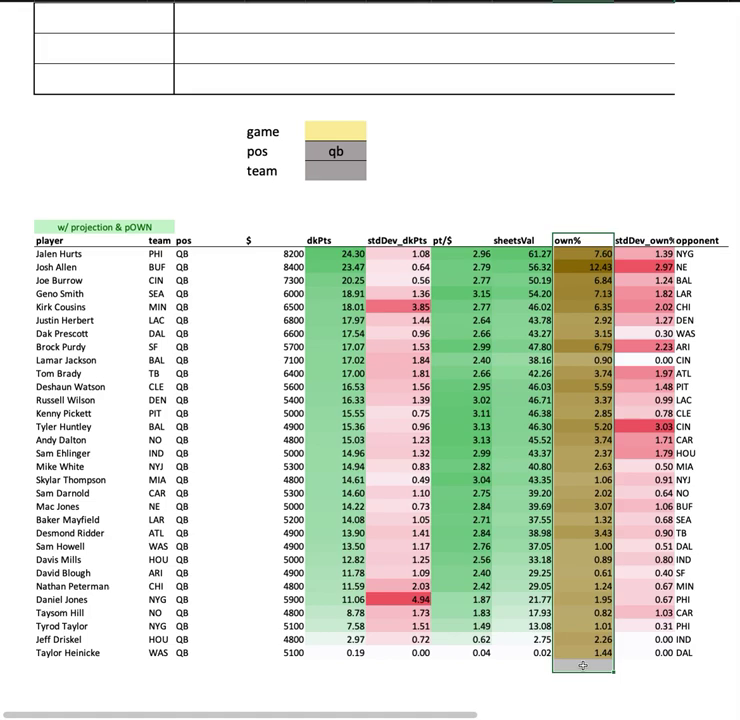
scroll(215, 261, up, 3)
scroll(215, 261, up, 3)
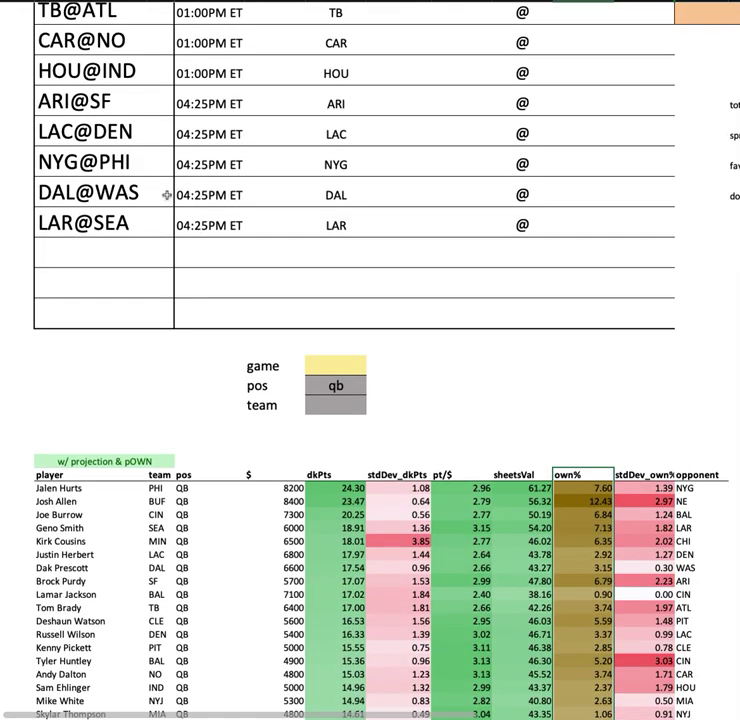
click(333, 386)
click(344, 405)
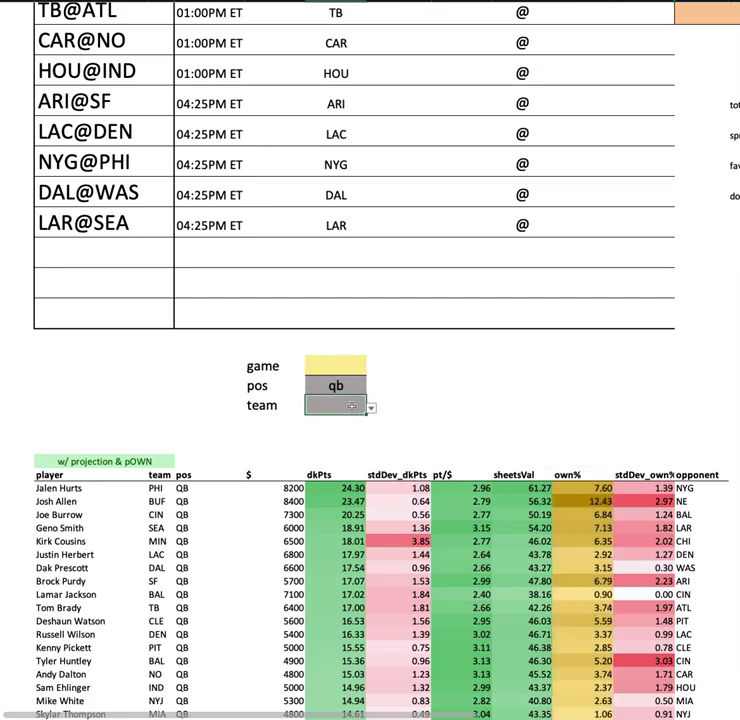
text(min)
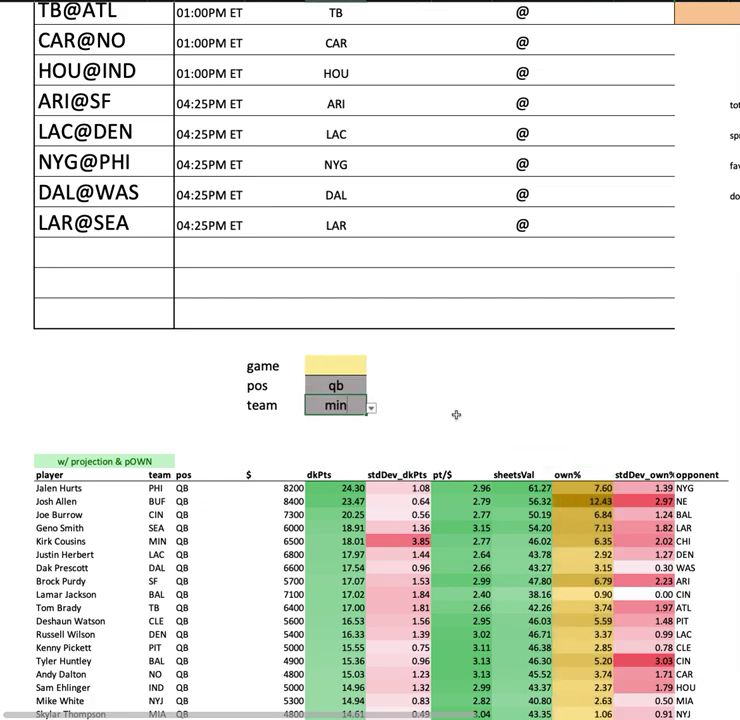
key(Up)
key(Delete)
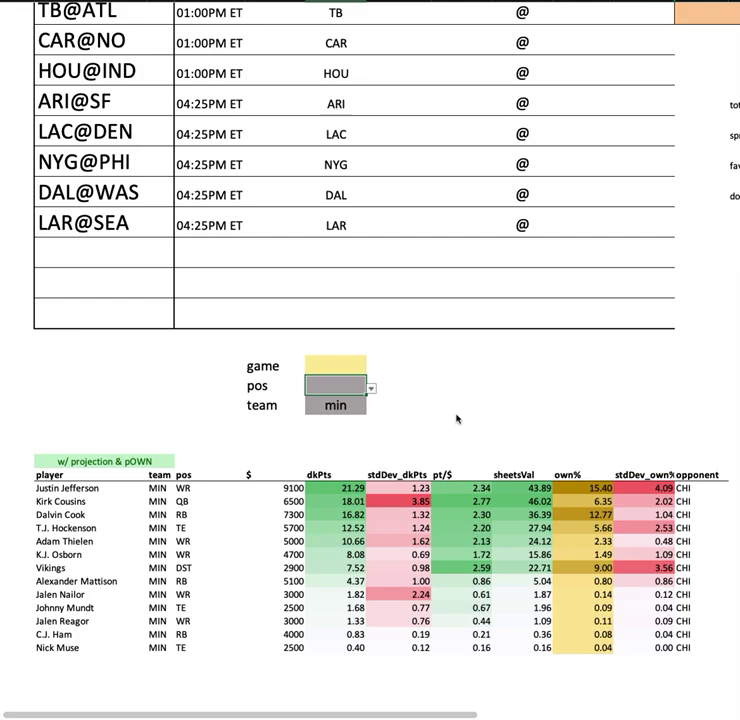
Step: Highlight ARI@SF, NYG@PHI, DAL@WAS and MIN@CHI together in the game list to consider these matchups
scroll(446, 413, up, 1)
scroll(446, 413, up, 3)
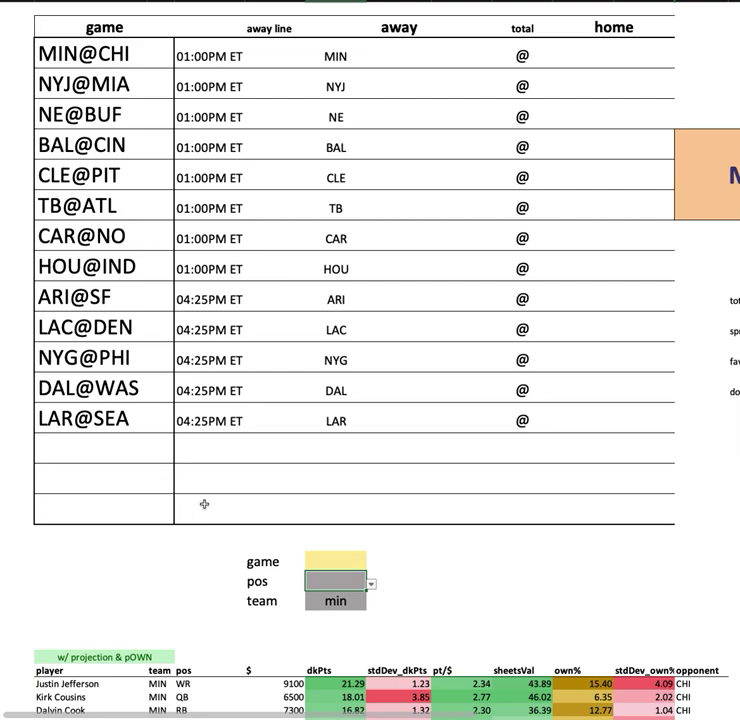
click(125, 300)
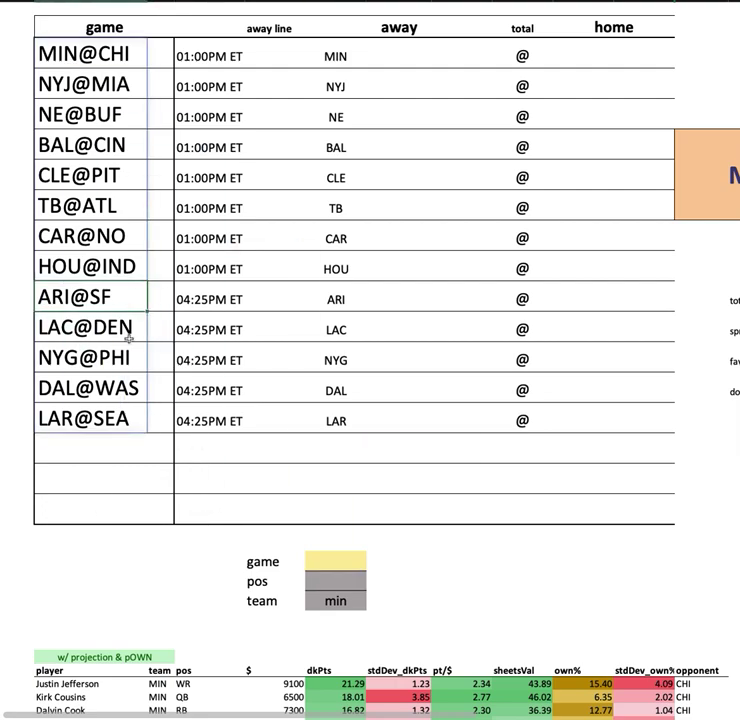
super+click(121, 355)
super+click(64, 388)
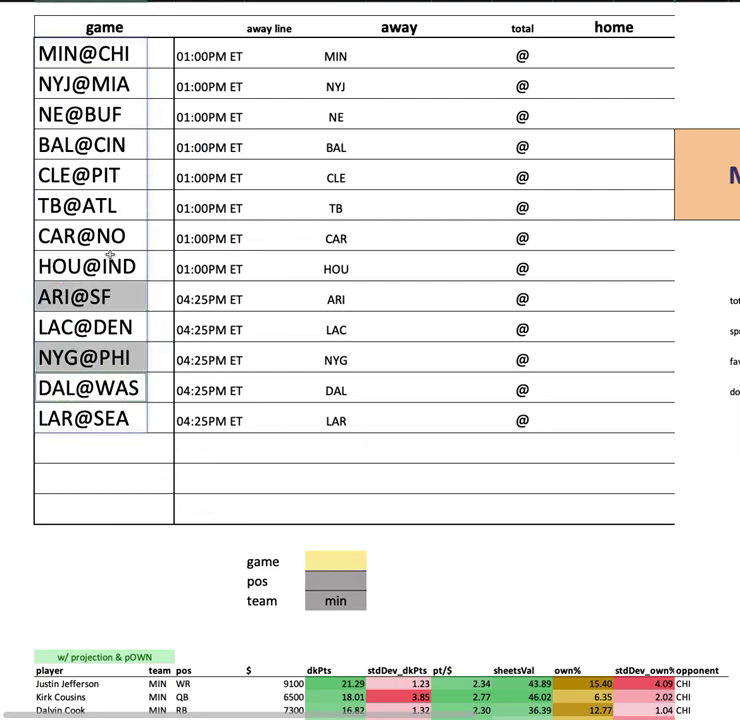
super+click(61, 56)
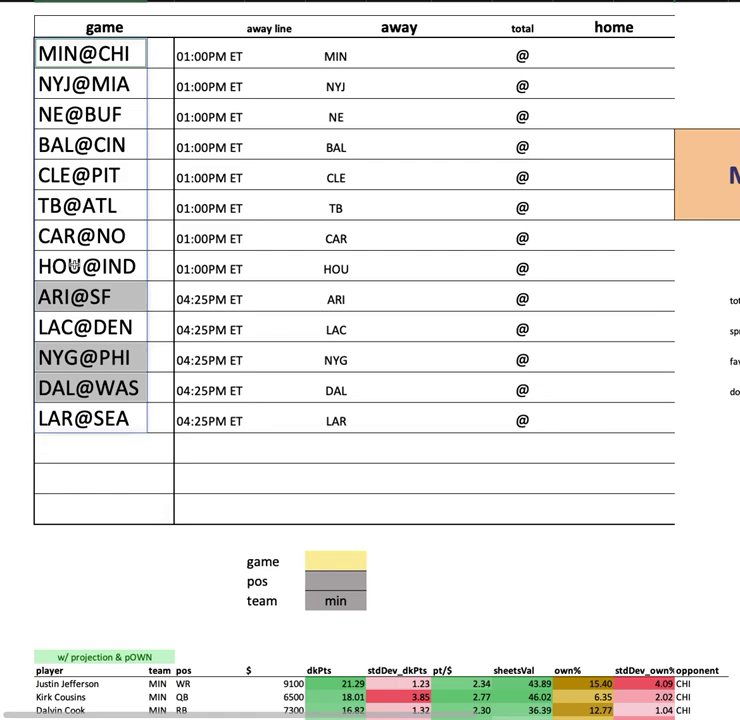
click(137, 607)
Step: Examine the Minnesota player table and go through the salaries of its first five players
scroll(140, 648, down, 5)
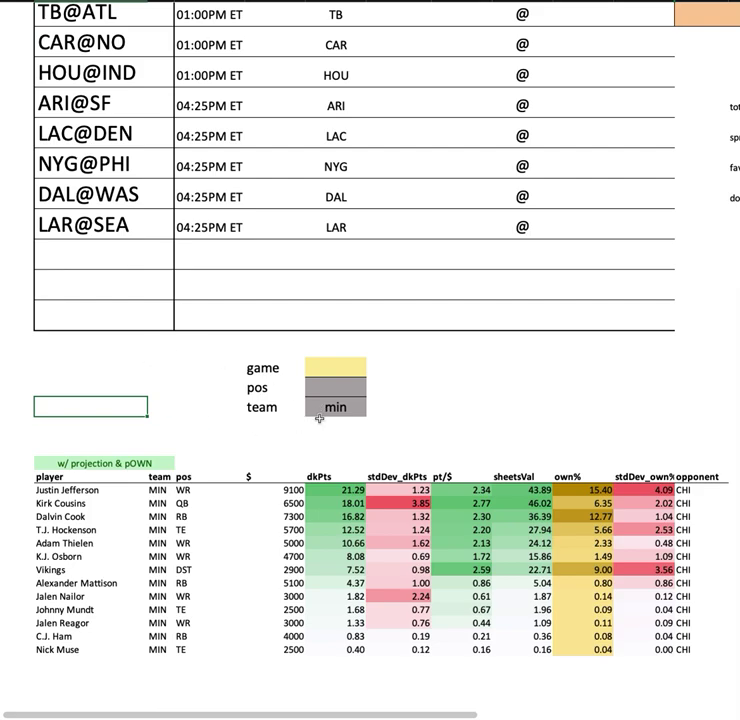
drag(95, 490, 90, 650)
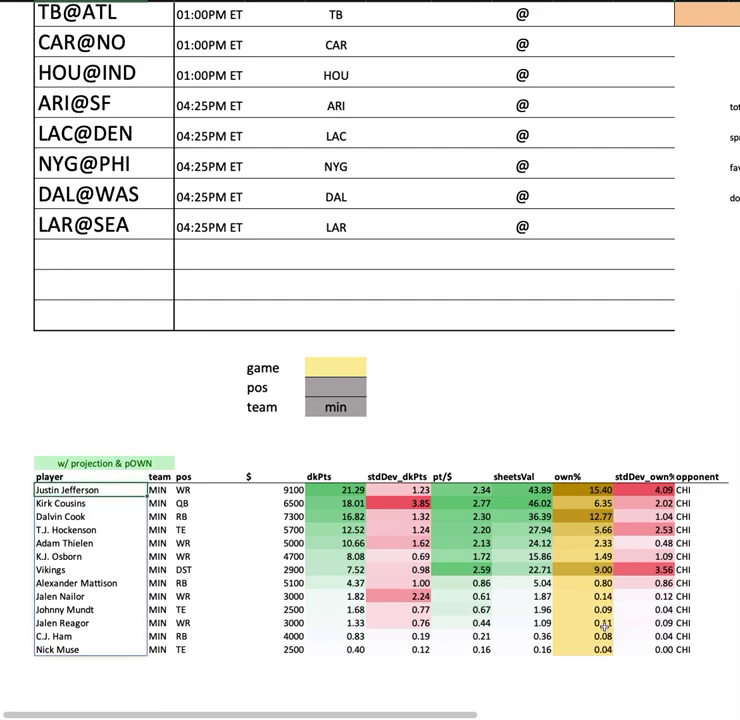
shift+click(699, 650)
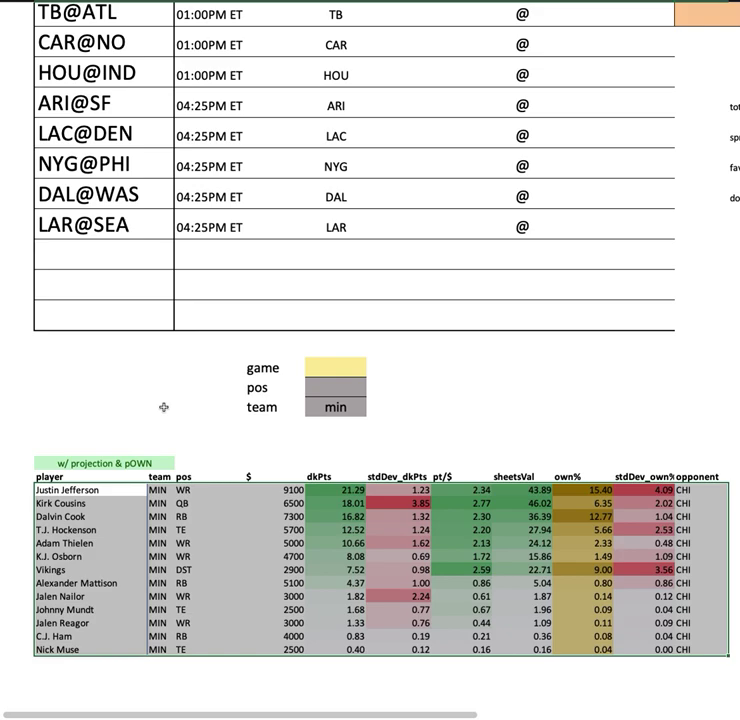
click(266, 470)
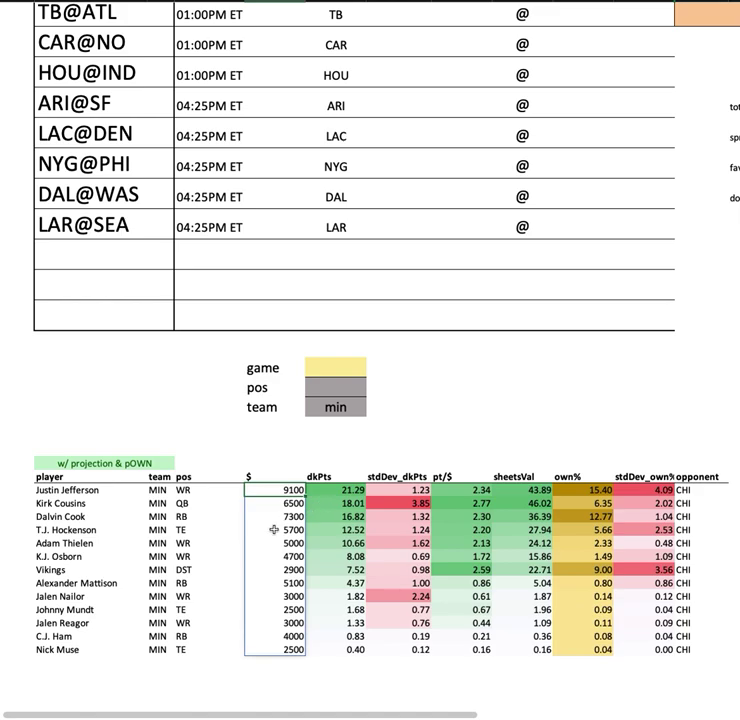
key(Return)
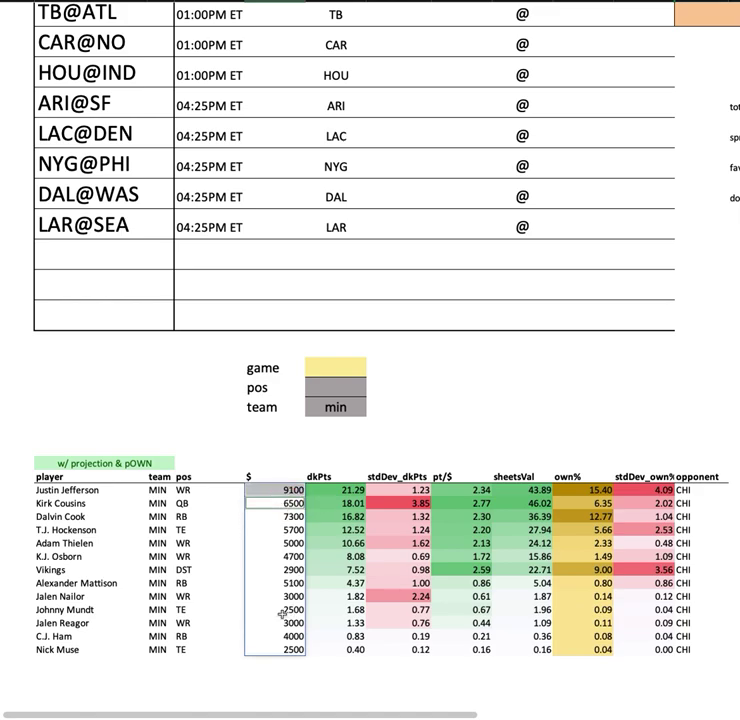
key(Return)
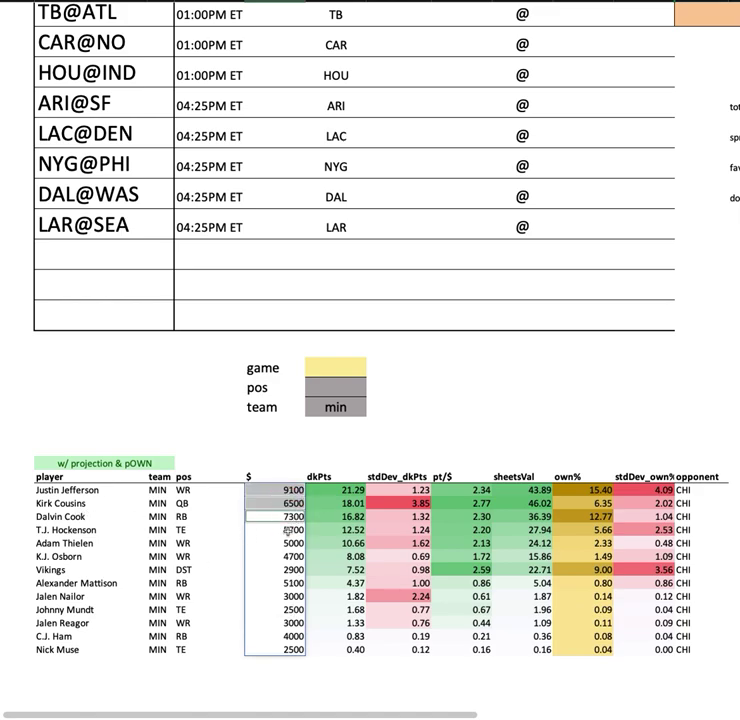
key(Return)
key(Return)
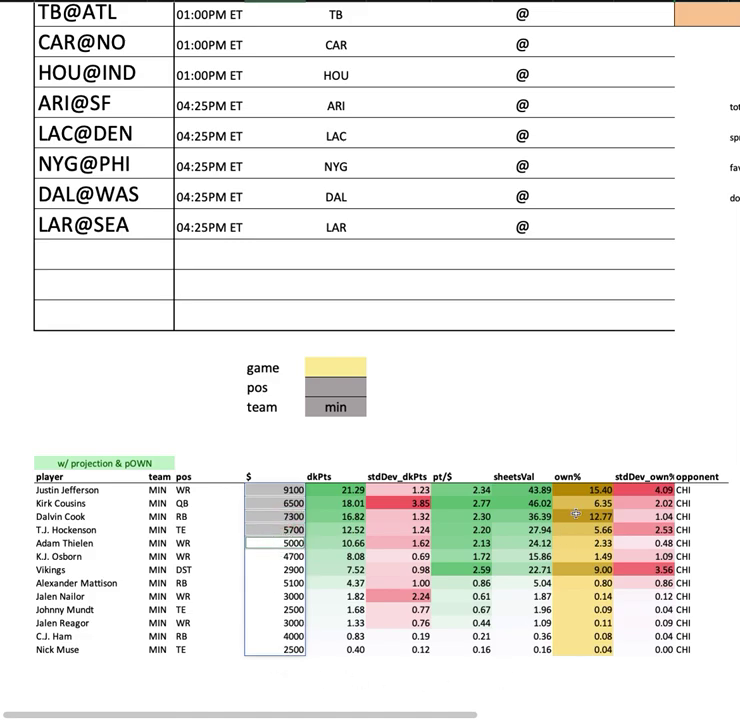
Step: Check the projected ownership of the top four Minnesota players, and single out K.J. Osborn and Alexander Mattison in the player list
drag(586, 489, 585, 530)
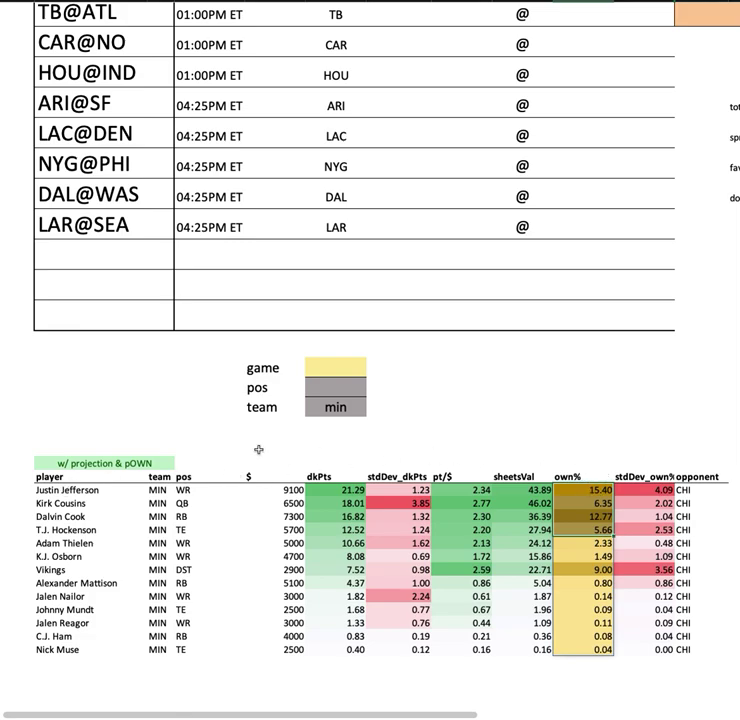
drag(75, 490, 88, 656)
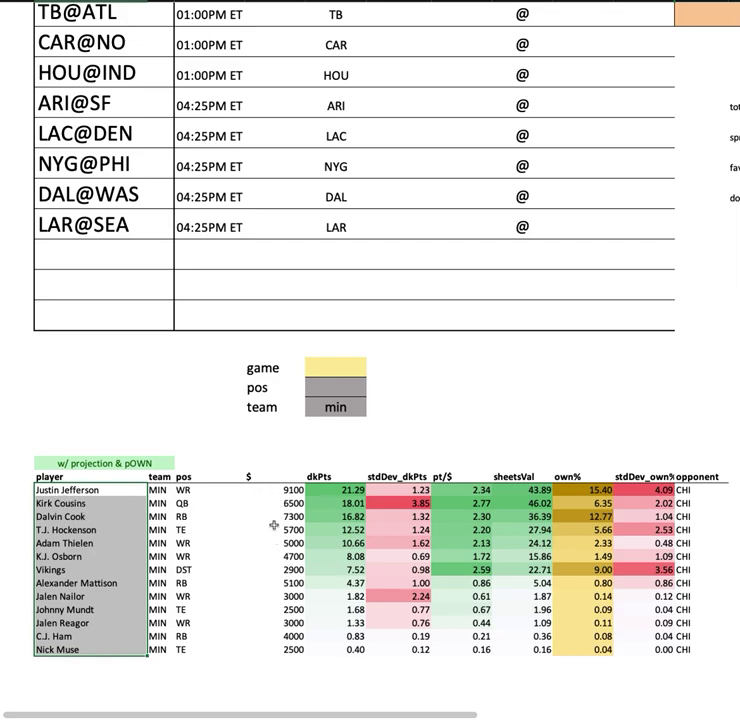
click(88, 556)
ctrl+click(124, 582)
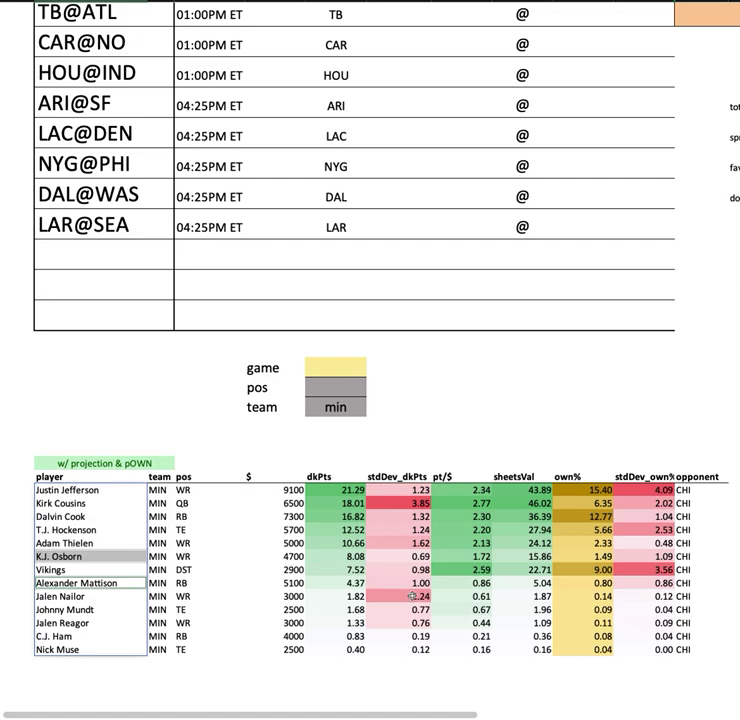
Step: Compare the full rows of Alexander Mattison and Dalvin Cook in the Minnesota table, and check K.J. Osborn's salary
click(280, 583)
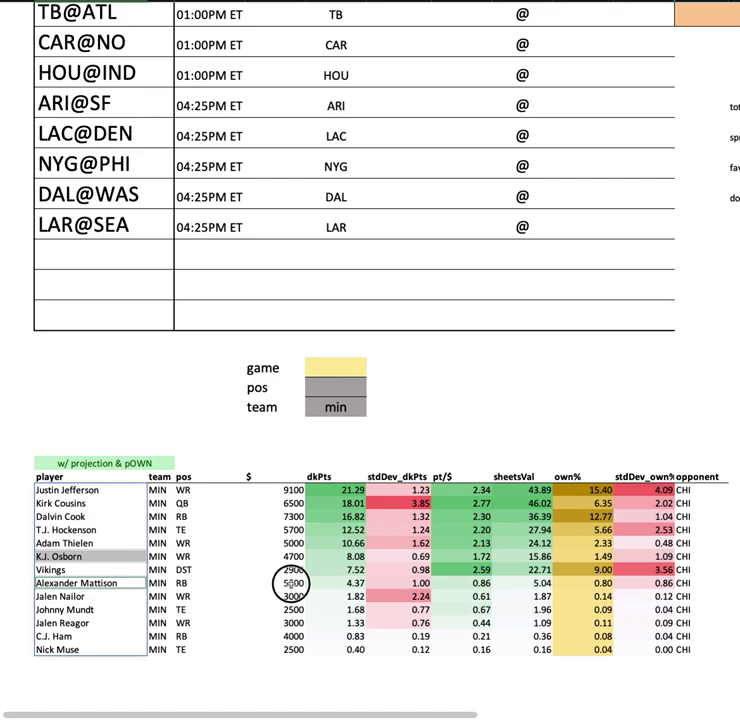
shift+click(712, 583)
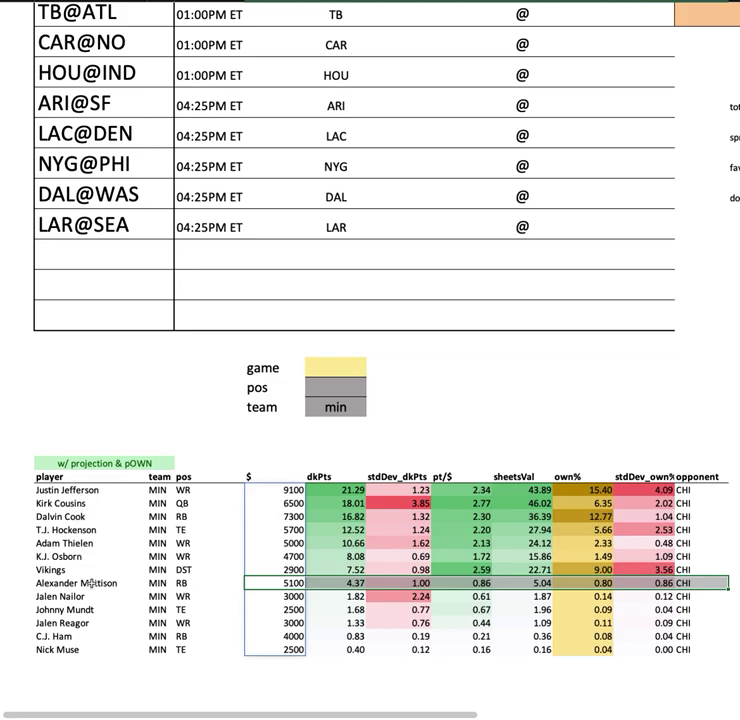
drag(154, 582, 737, 583)
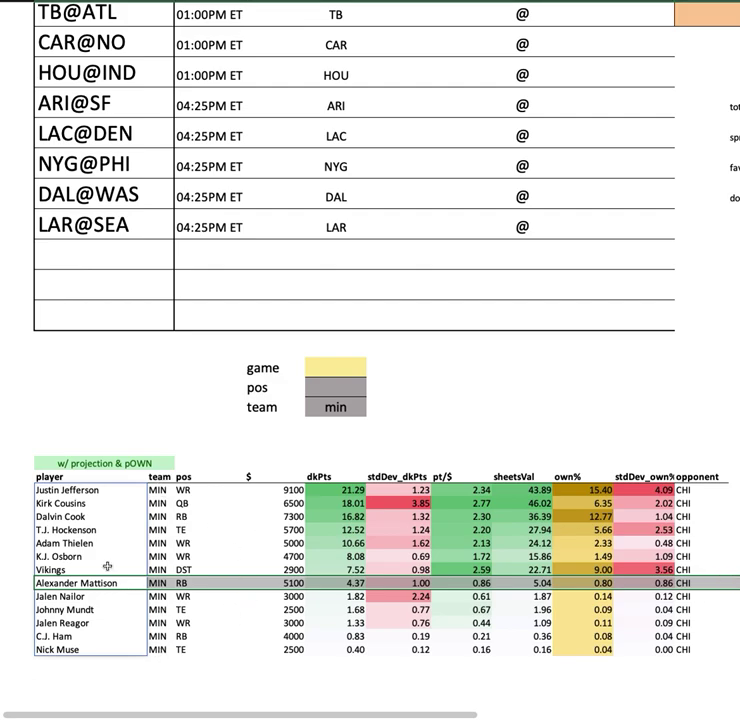
drag(100, 516, 713, 513)
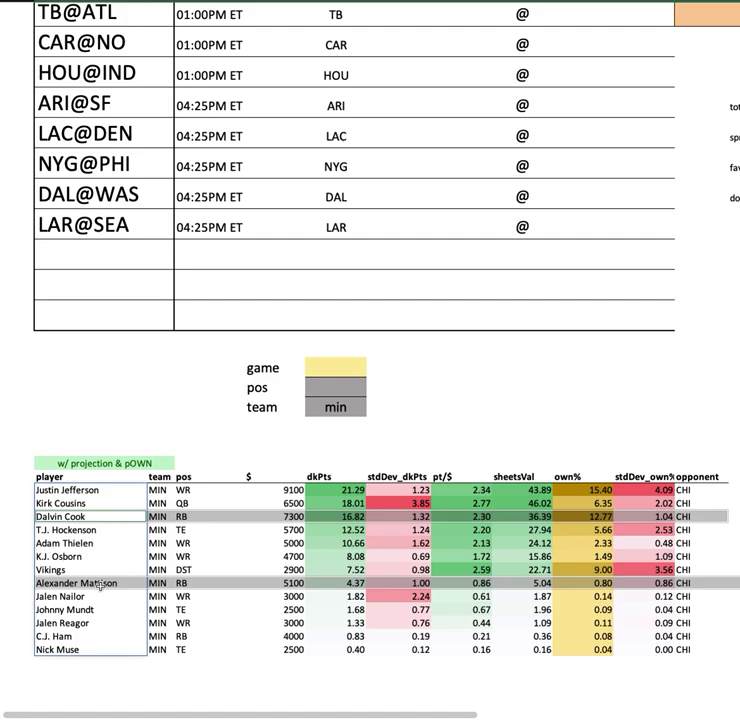
mouse_move(80, 557)
mouse_down()
mouse_move(556, 567)
mouse_move(697, 557)
mouse_move(275, 557)
mouse_up()
click(275, 556)
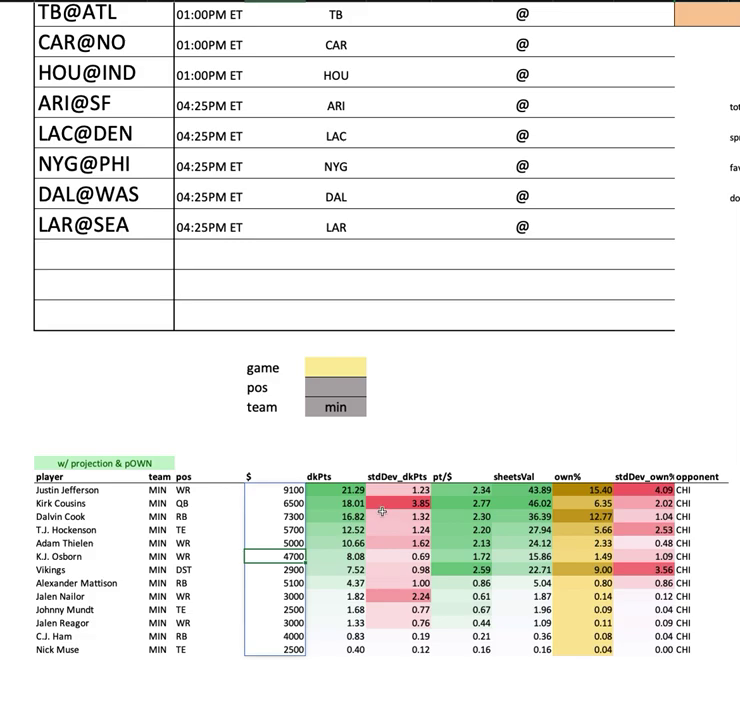
Step: Review the Vikings DST row in full, including its sheetsVal and projected ownership
drag(50, 569, 718, 578)
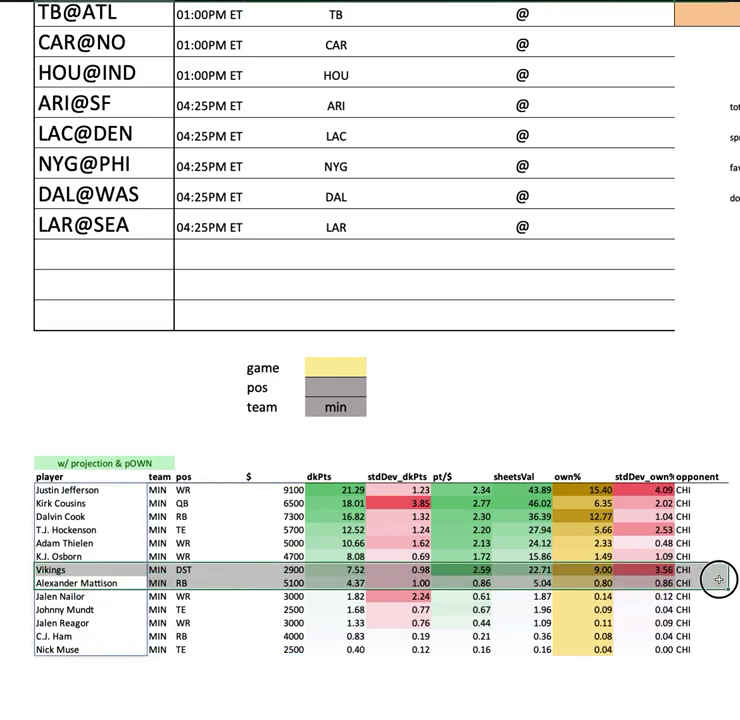
click(120, 568)
drag(120, 568, 717, 570)
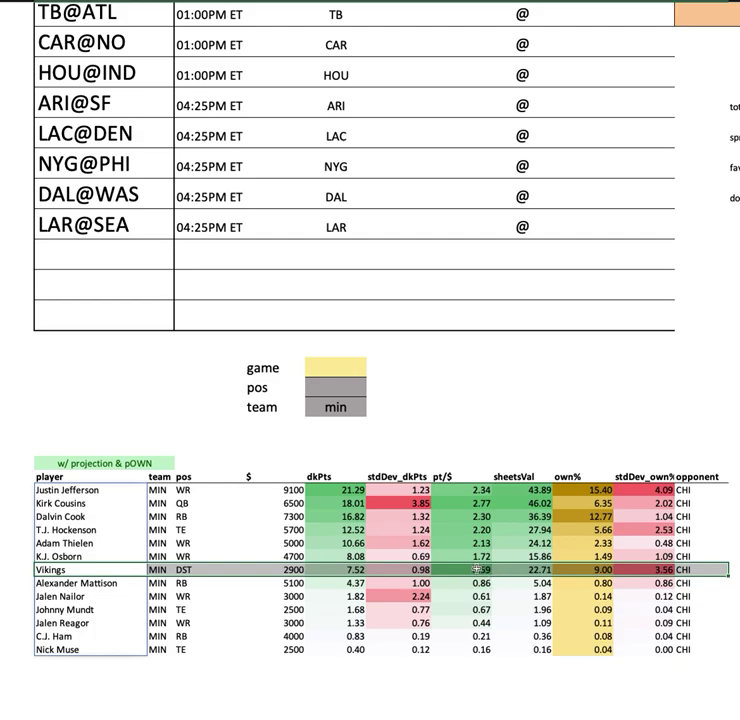
click(515, 569)
key(super+shift+Down)
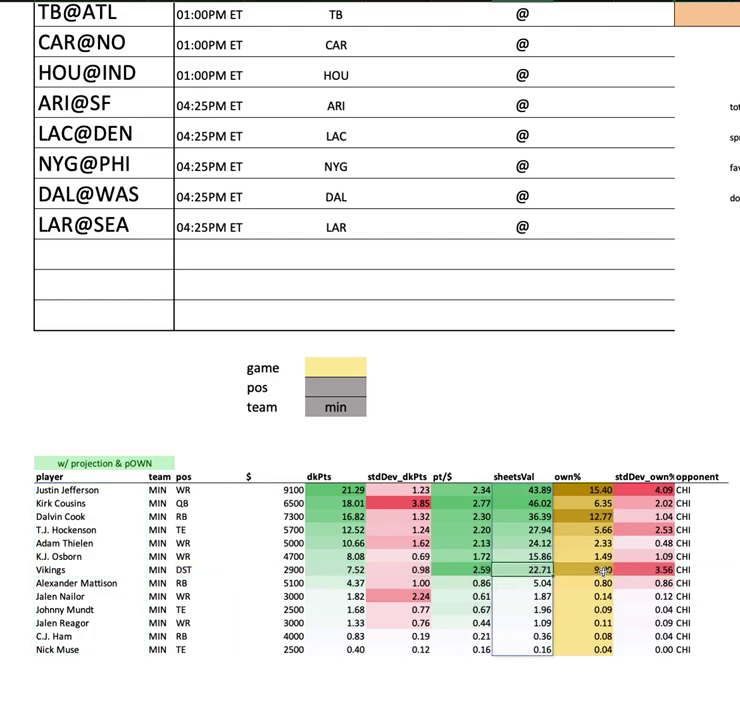
click(583, 569)
key(super+shift+Down)
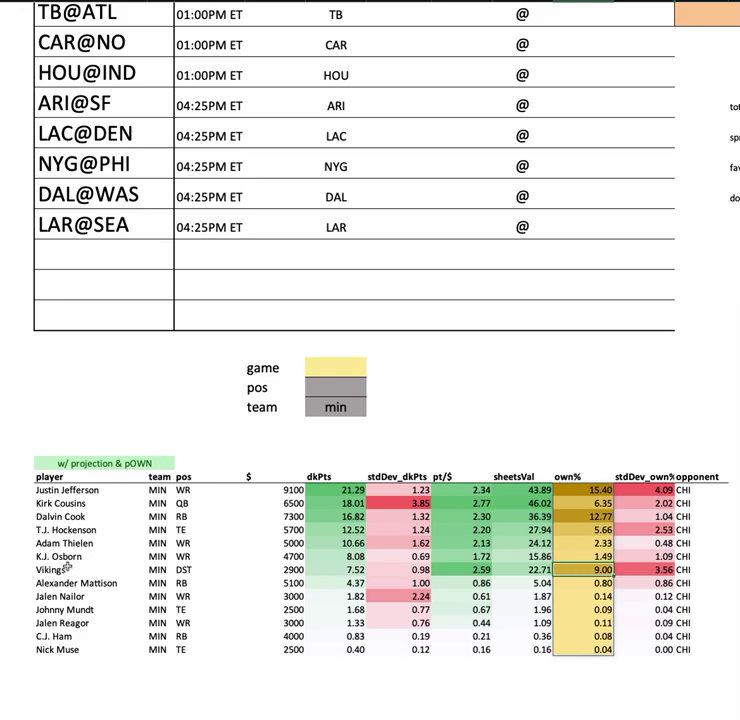
drag(112, 569, 683, 569)
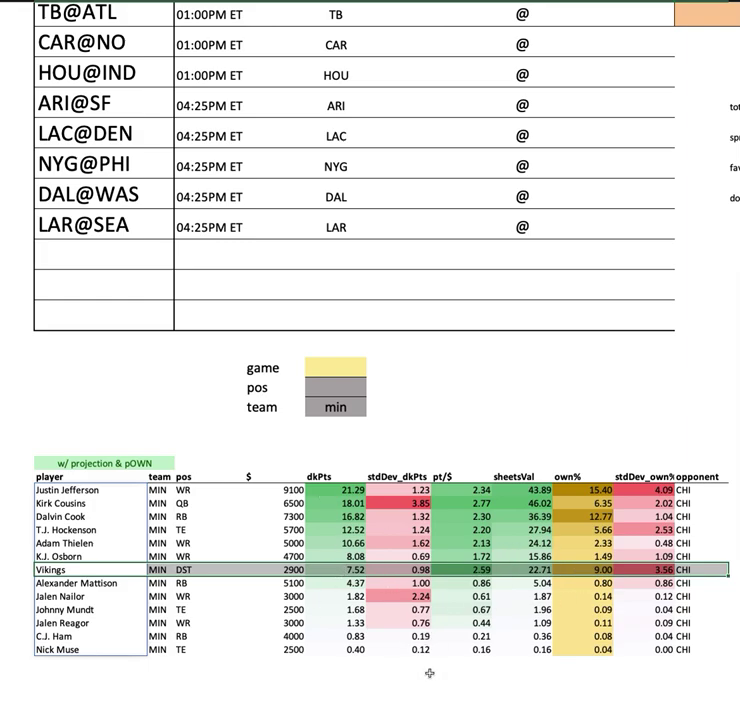
click(398, 676)
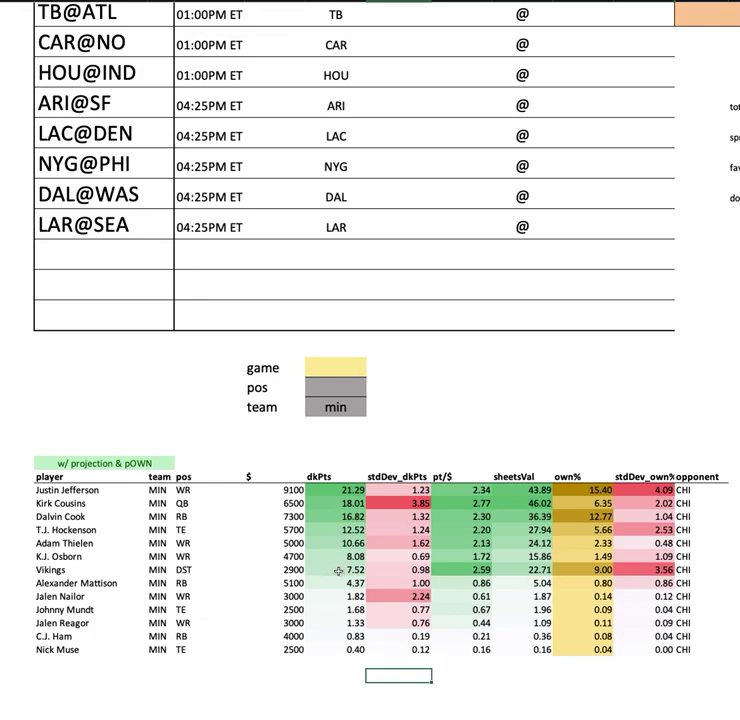
Step: Check the Vikings DST's dkPts projection together with its pt/$ and sheetsVal figures
drag(338, 570, 338, 650)
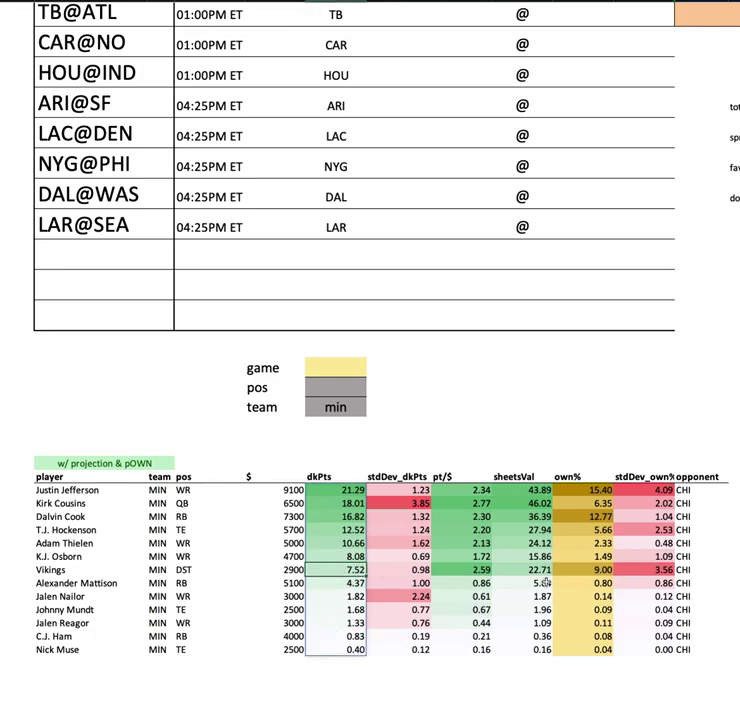
drag(460, 490, 460, 650)
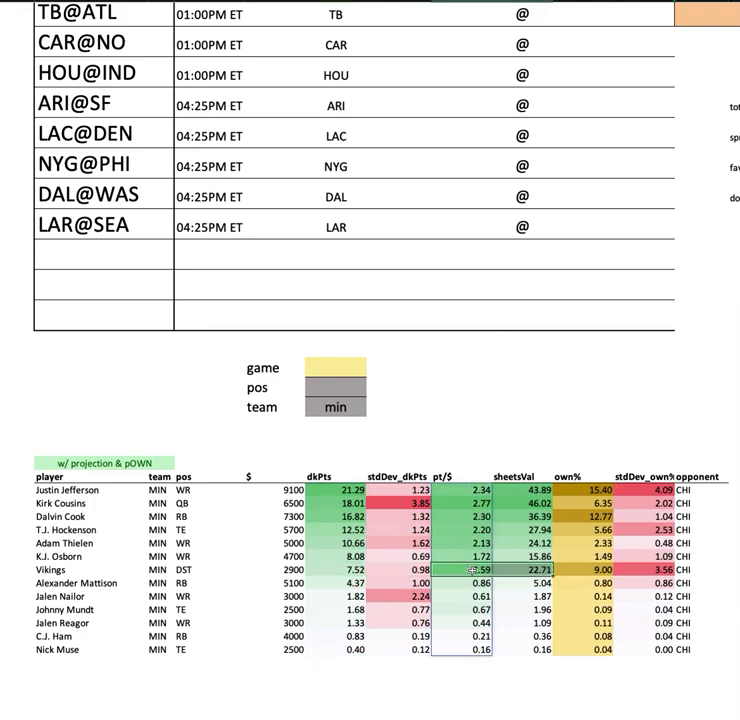
click(576, 423)
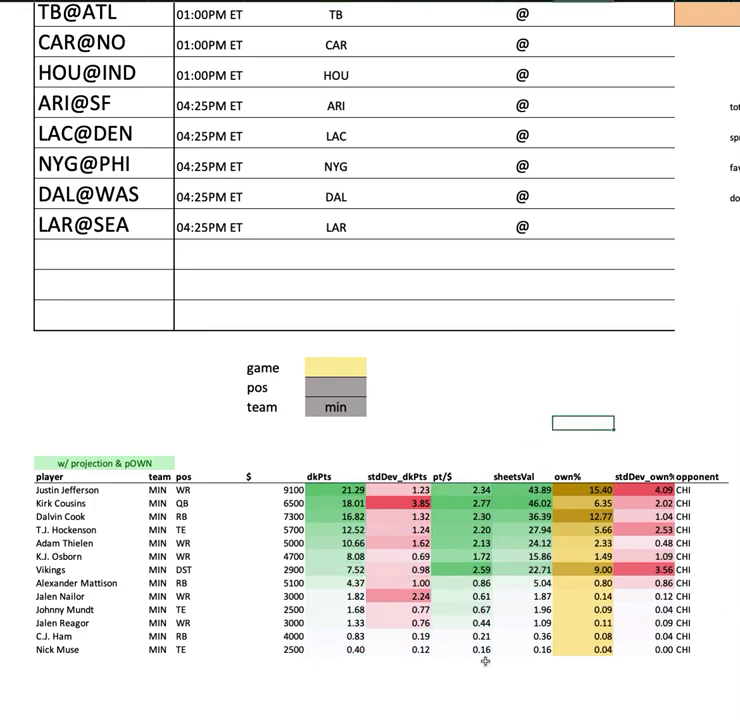
Step: Switch the player table to Chicago by setting the team filter to chi
click(335, 407)
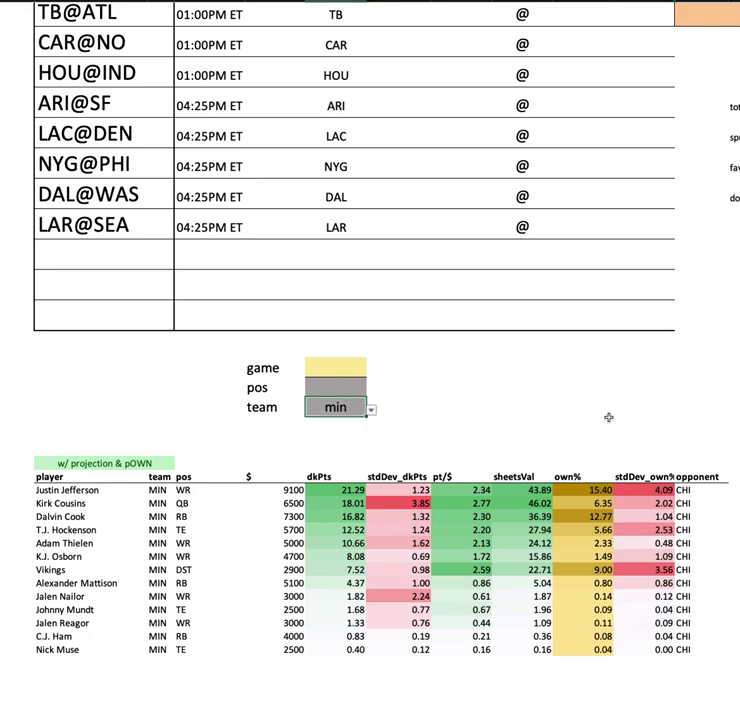
text(chi)
key(Return)
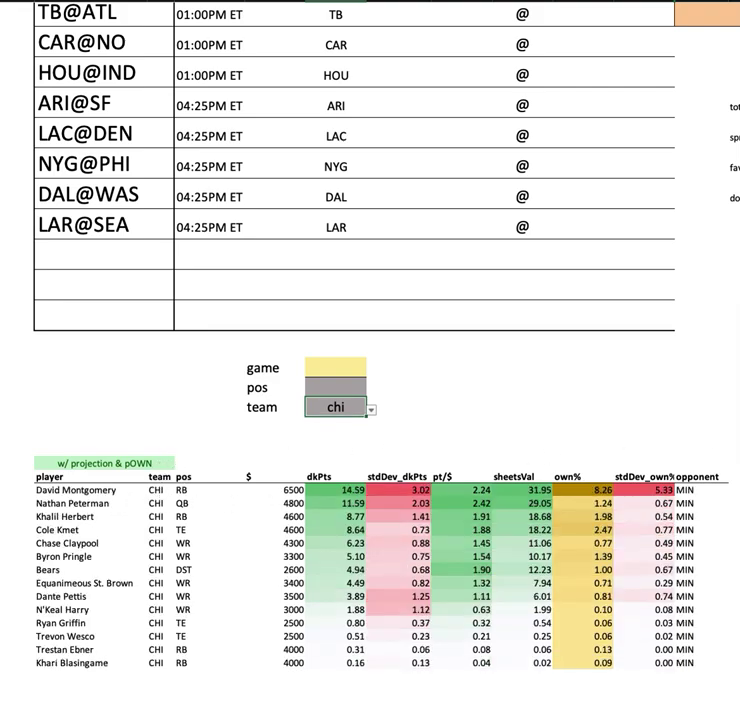
Step: Examine Nathan Peterman's row, single out running backs David Montgomery and Khalil Herbert, and check Montgomery's salary
click(75, 503)
shift+click(719, 503)
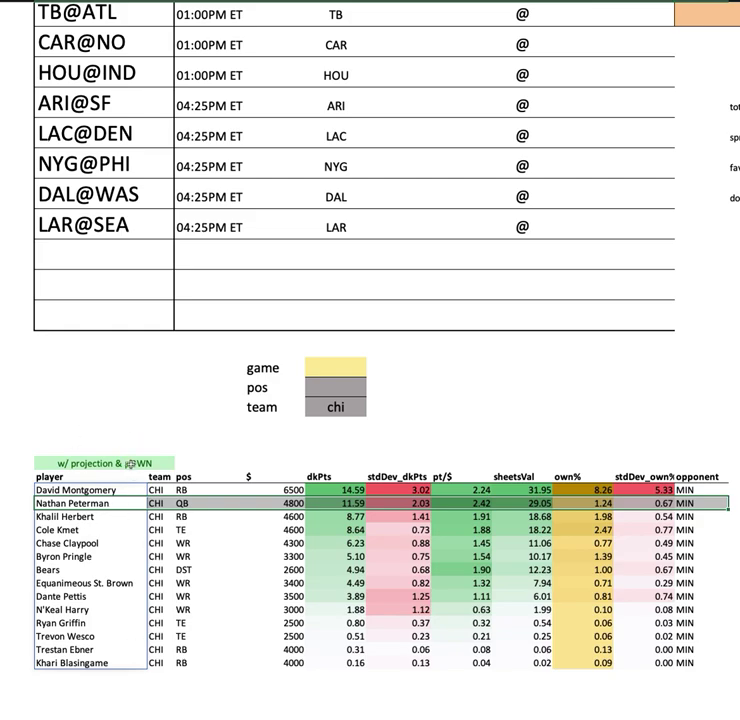
drag(136, 503, 142, 490)
key(Escape)
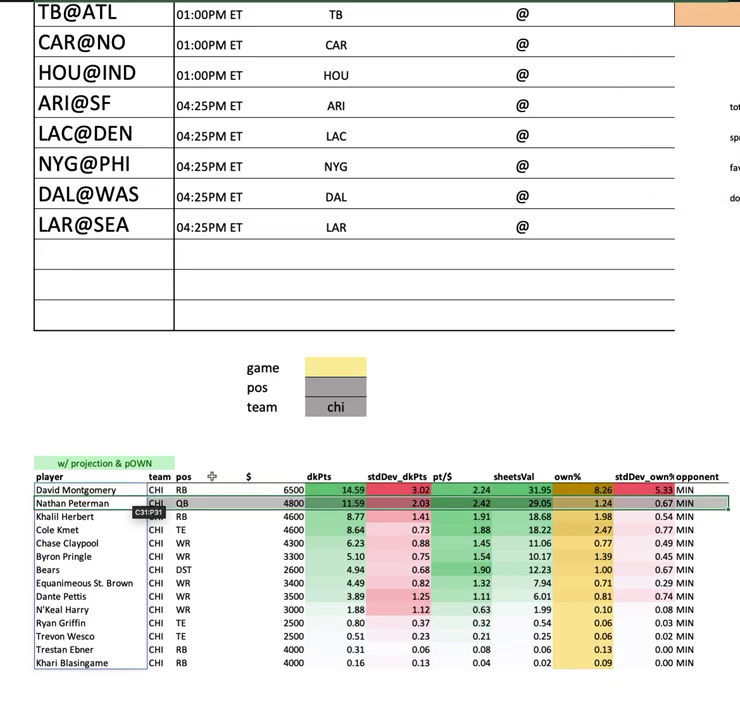
click(118, 491)
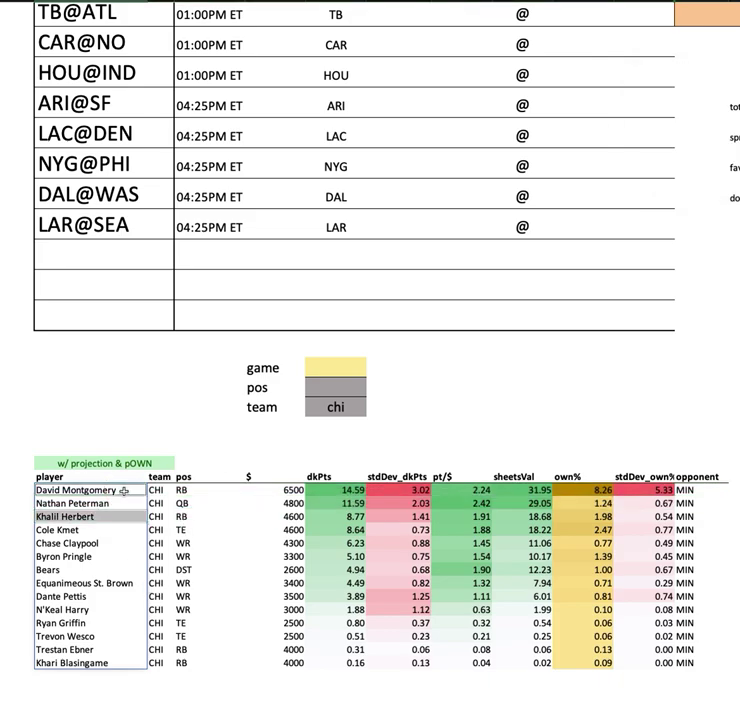
click(273, 472)
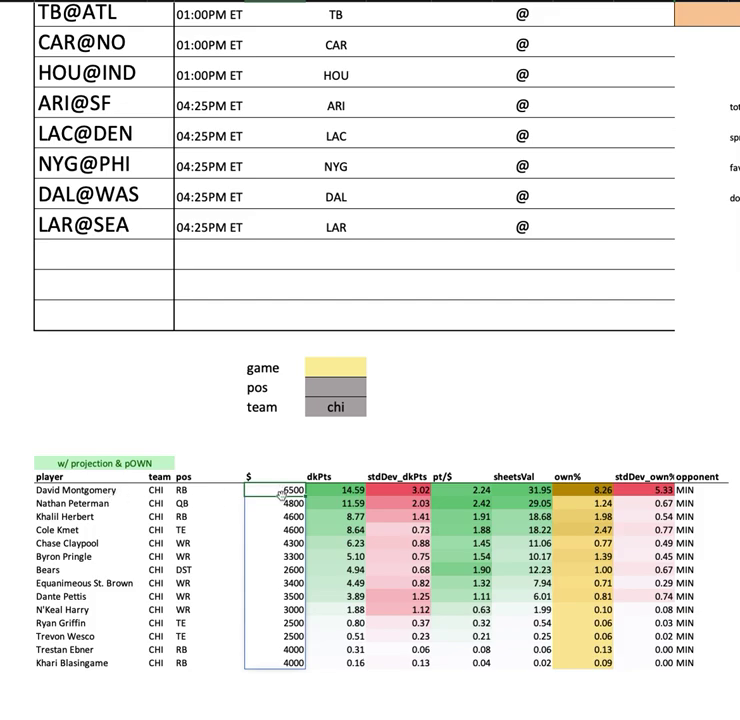
Step: Review Khalil Herbert's full row and compare it with David Montgomery's salary and projected ownership
click(110, 516)
drag(243, 521, 724, 517)
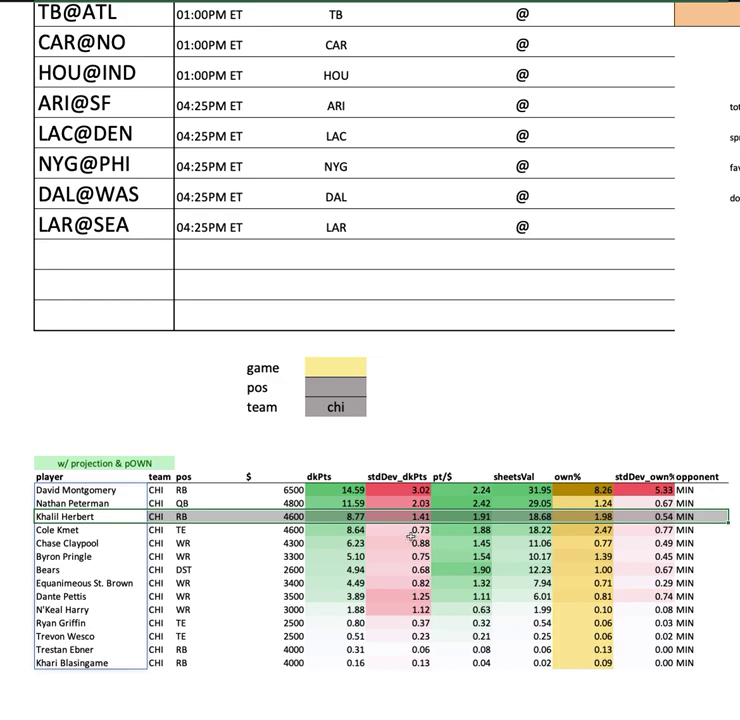
click(283, 490)
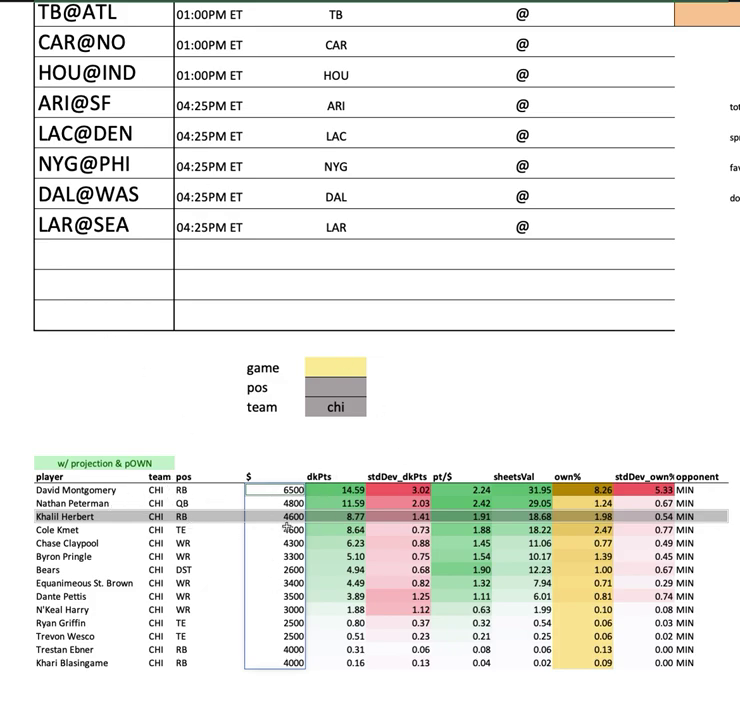
click(587, 490)
key(ctrl+shift+Down)
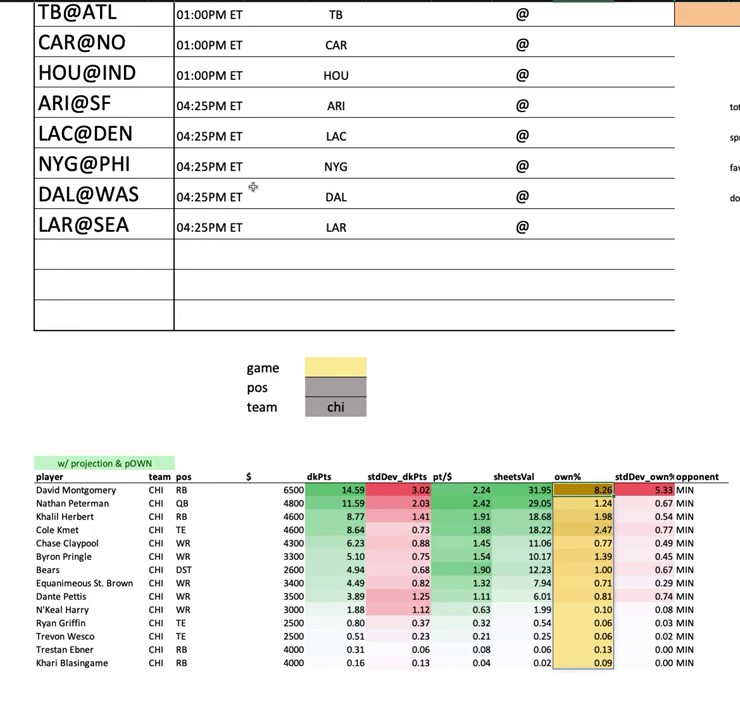
Step: Go down the Chicago player list from Khalil Herbert to the Bears DST and highlight its whole row
click(103, 515)
key(ctrl+space)
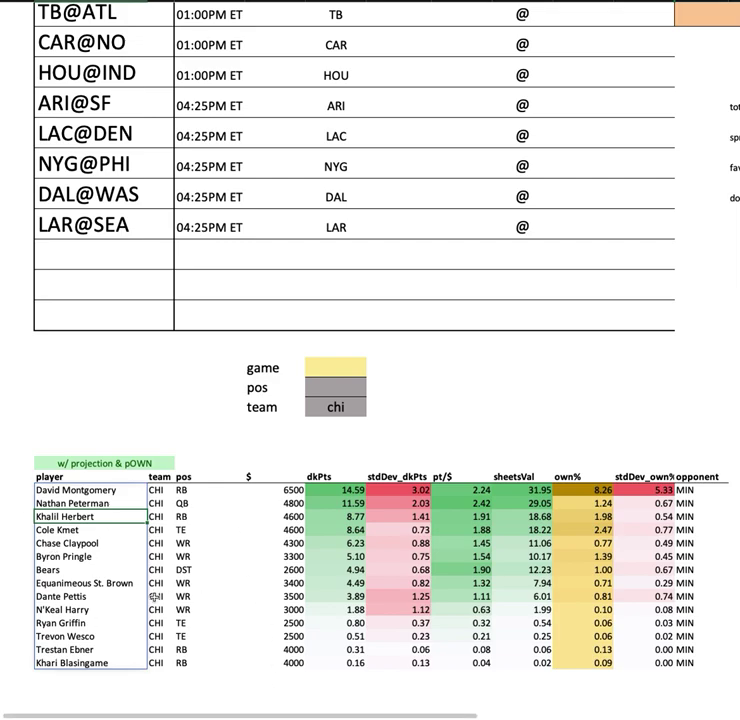
key(Return)
key(Return)
key(Return)
key(Return)
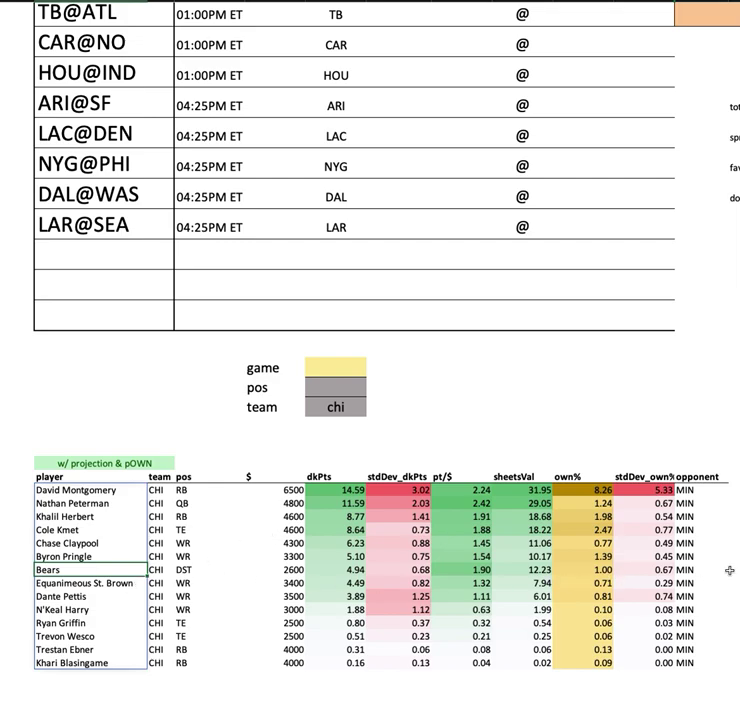
key(shift+space)
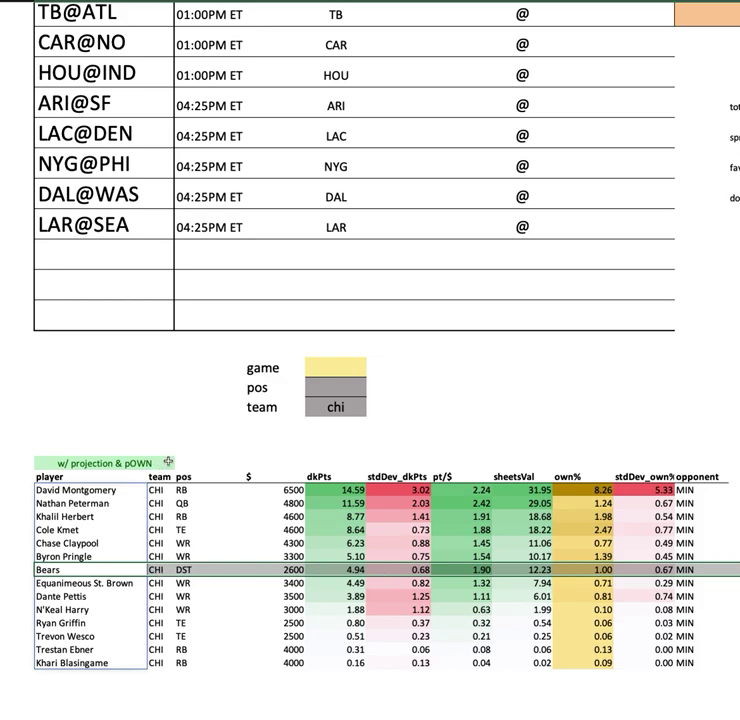
Step: Show the New York Jets players by setting the team filter to nyj
click(357, 408)
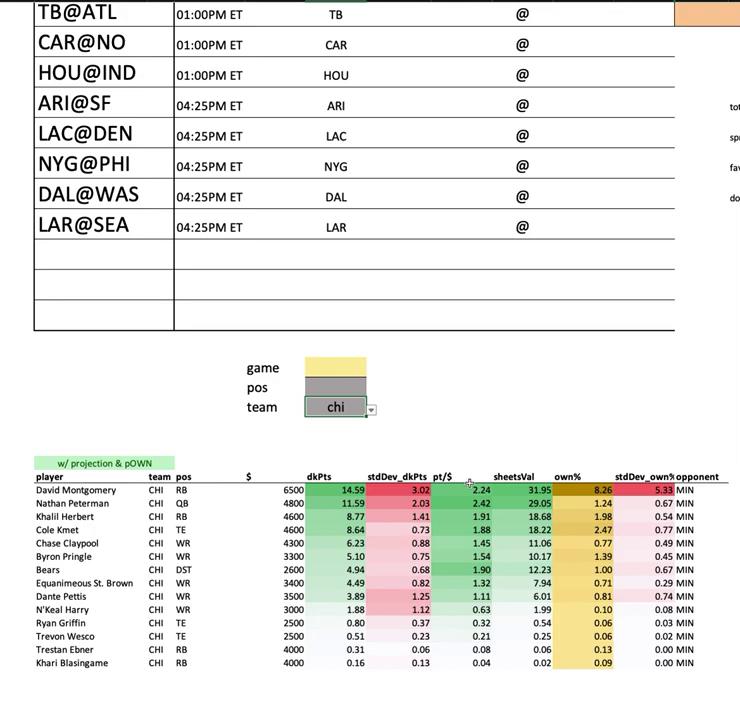
scroll(486, 406, up, 4)
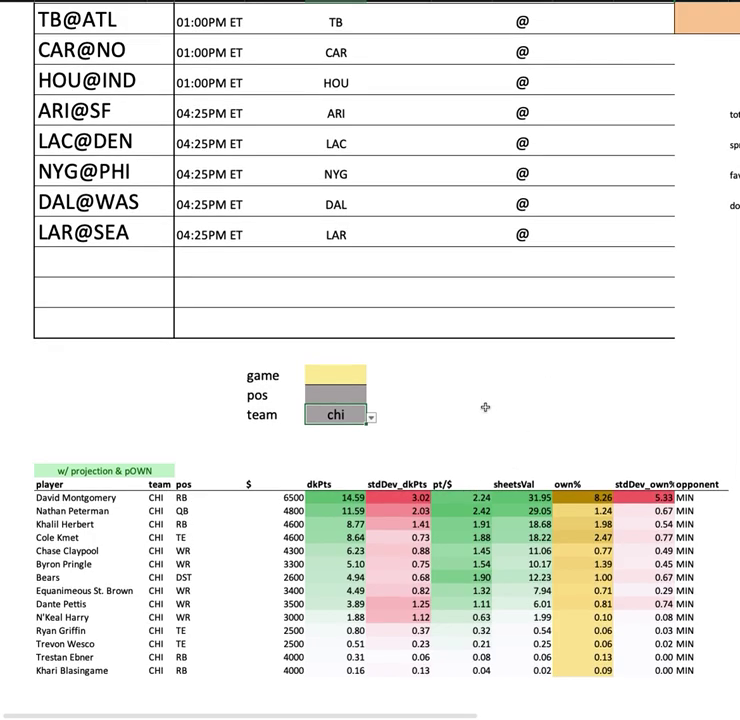
scroll(487, 403, up, 2)
text(nyj)
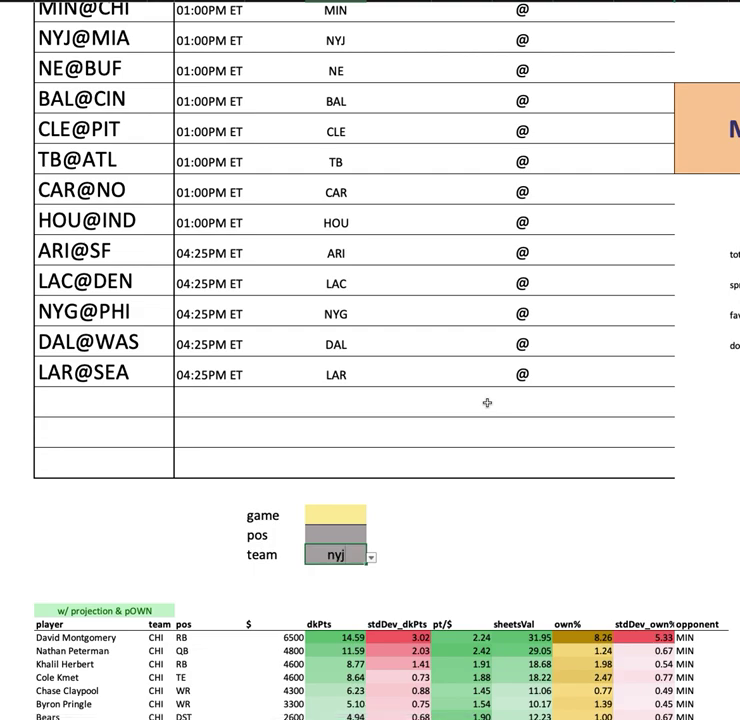
key(Return)
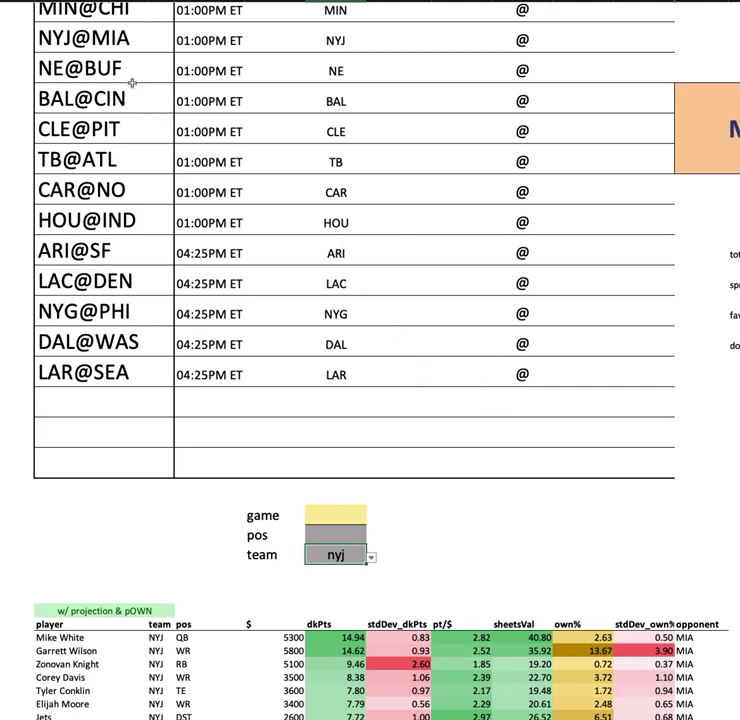
Step: Look over the game list and the Jets player table, and highlight the Mike White and Garrett Wilson rows together
scroll(533, 445, down, 1)
scroll(533, 445, down, 3)
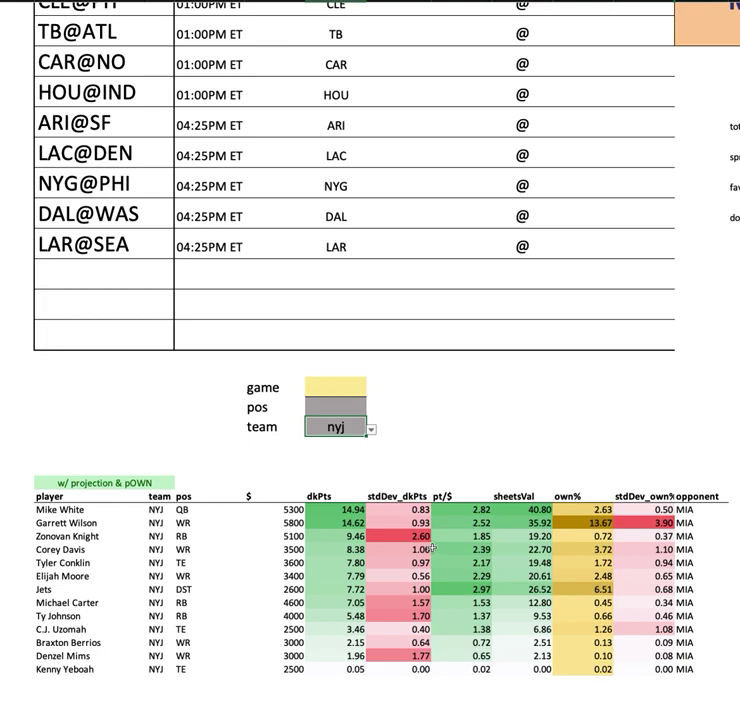
scroll(172, 142, up, 5)
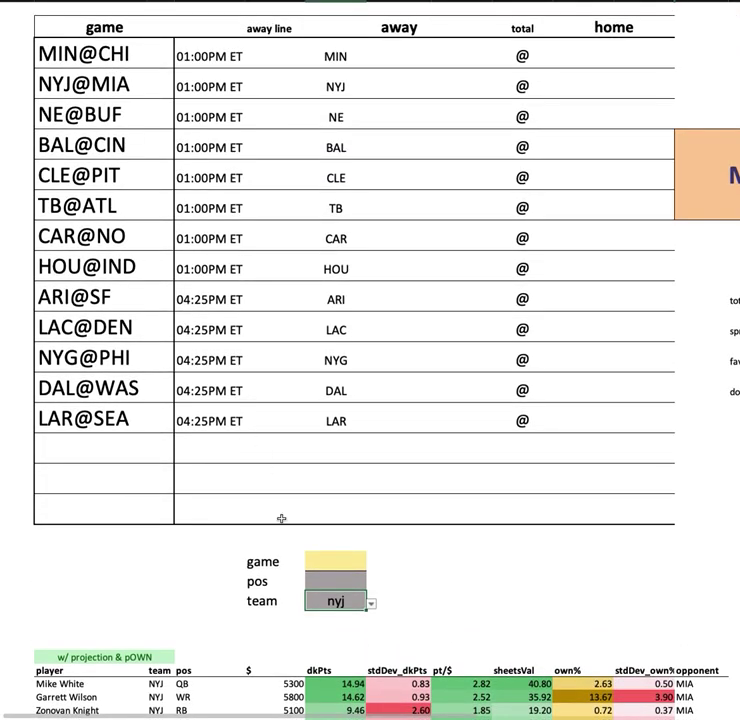
scroll(281, 518, down, 7)
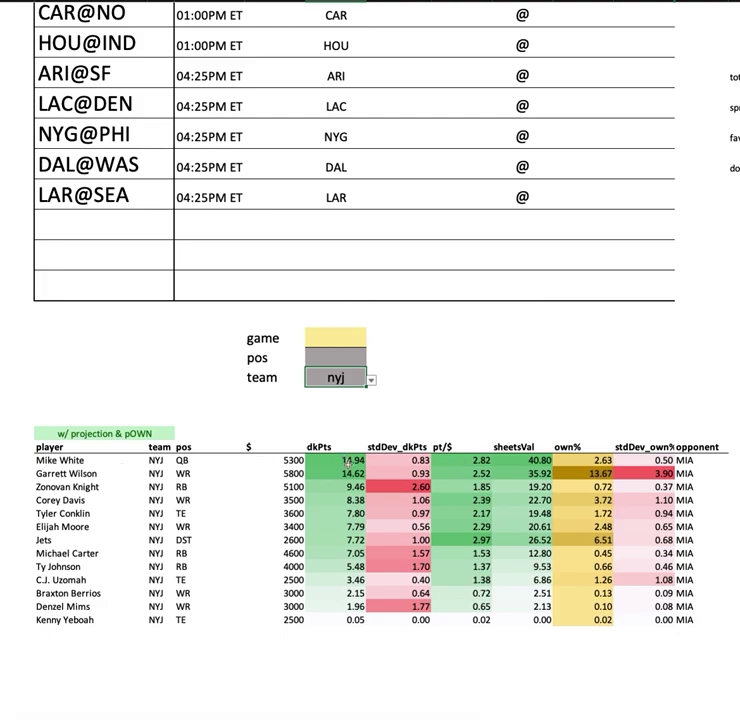
drag(60, 460, 722, 476)
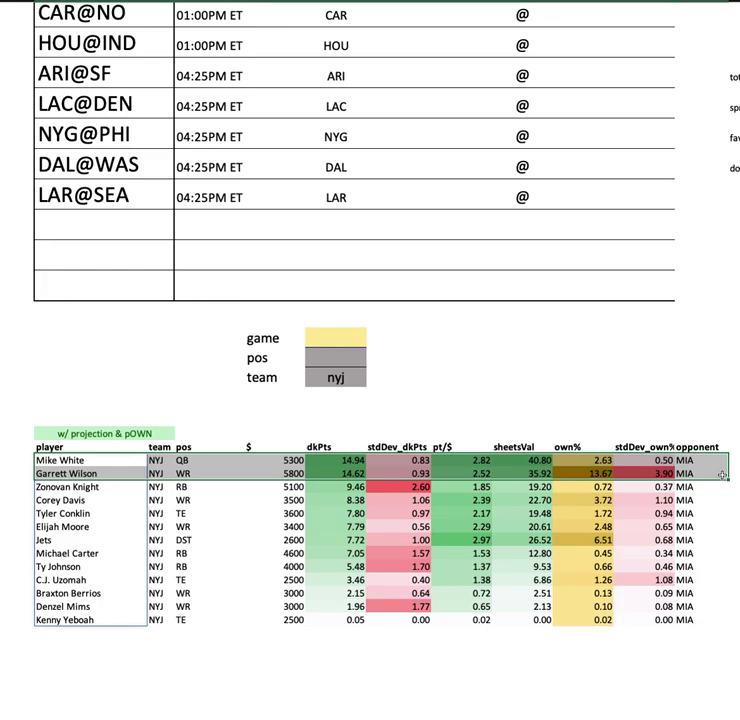
click(703, 422)
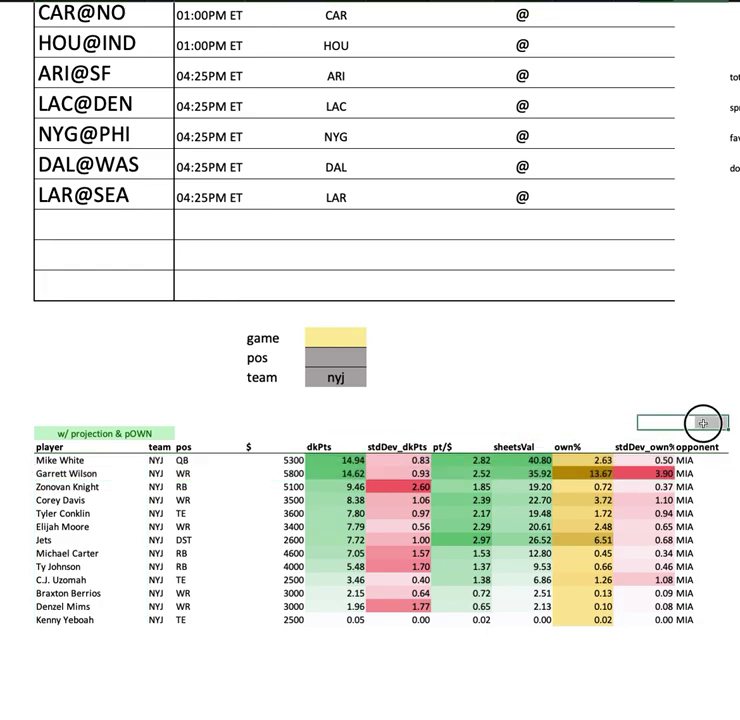
Step: Highlight the Jets table's opponent column, then the Mike White and Garrett Wilson names together
drag(703, 422, 710, 650)
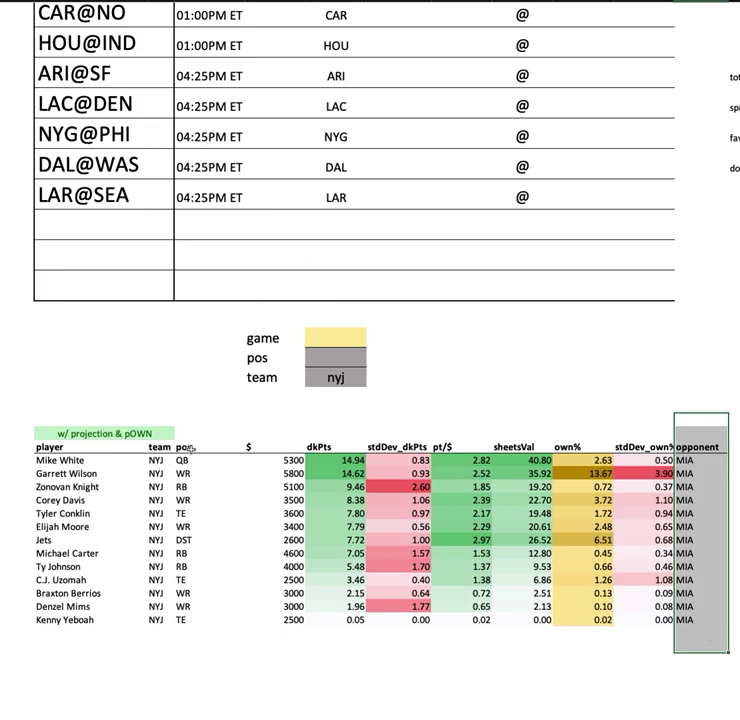
click(118, 463)
key(ctrl+shift+Down)
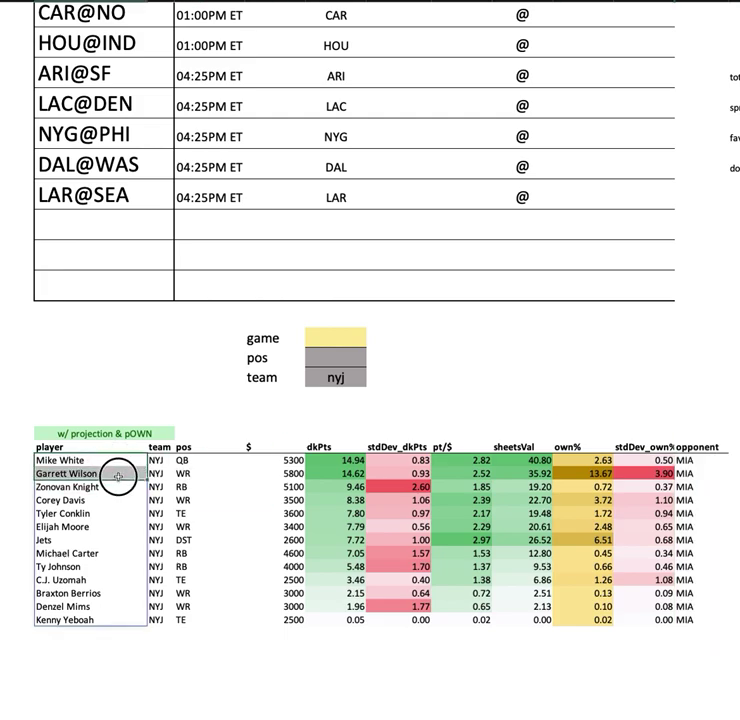
shift+click(95, 476)
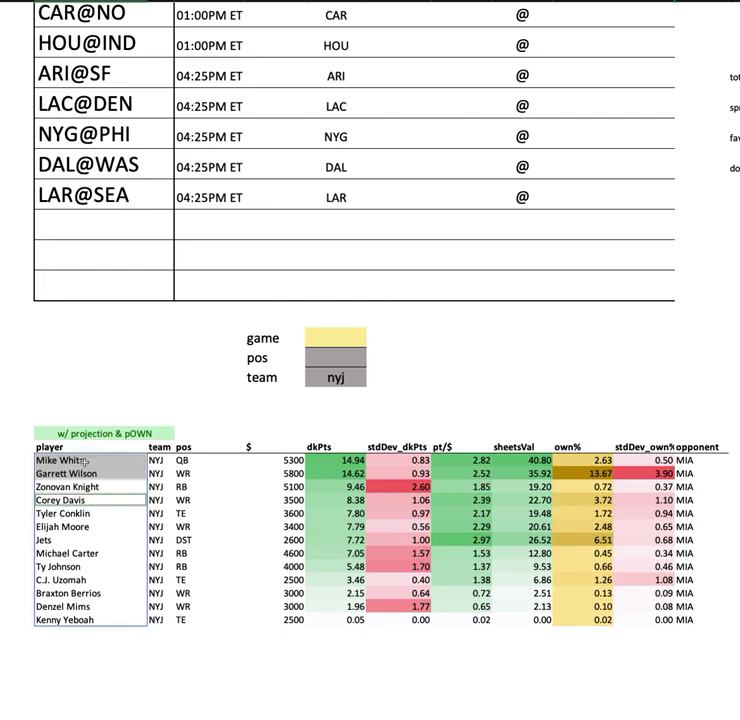
Step: Review Garrett Wilson's figures from salary through ownership deviation and single out his projected ownership
click(558, 460)
drag(285, 473, 632, 471)
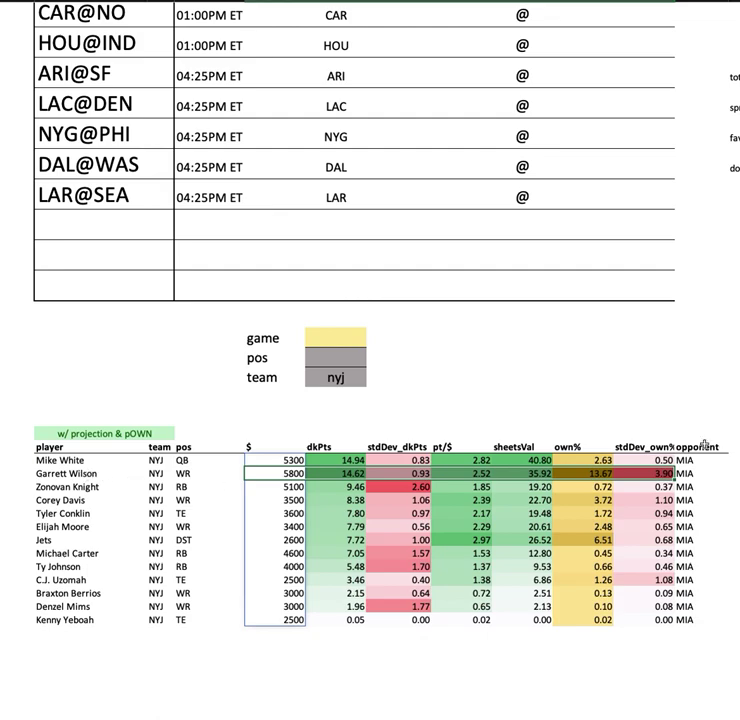
click(601, 473)
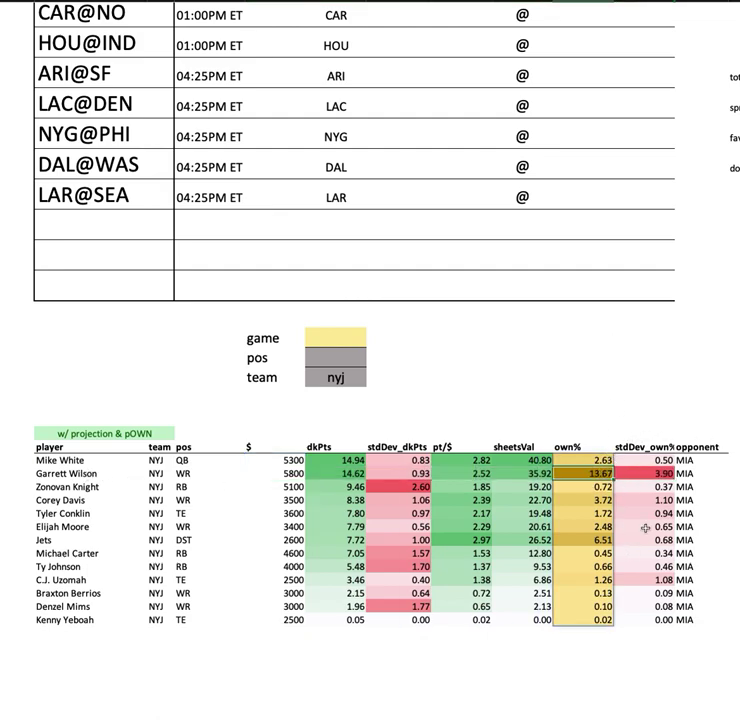
Step: Highlight the full list of games from MIN@CHI to LAR@SEA and return to the Jets player table
scroll(98, 150, up, 3)
scroll(98, 150, up, 2)
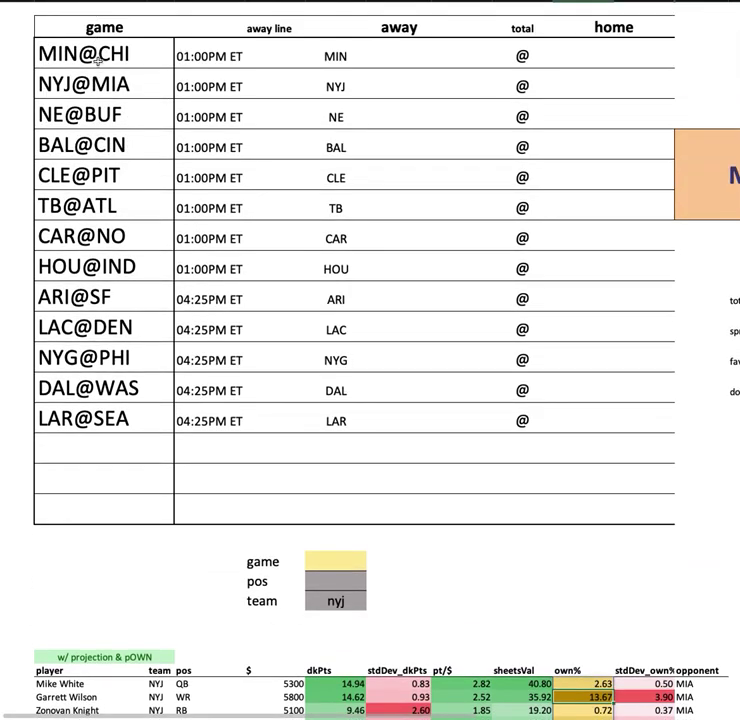
drag(104, 51, 71, 410)
scroll(410, 518, down, 5)
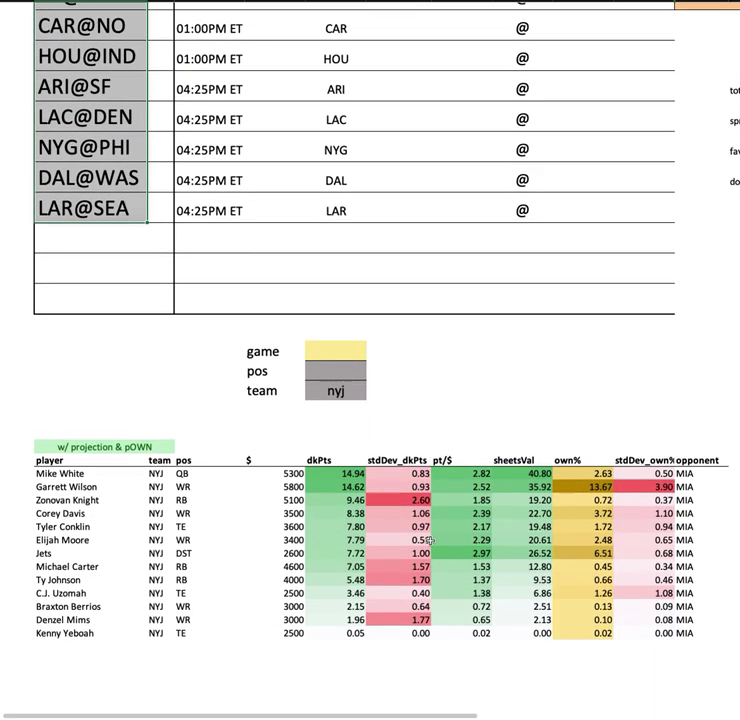
scroll(480, 522, up, 3)
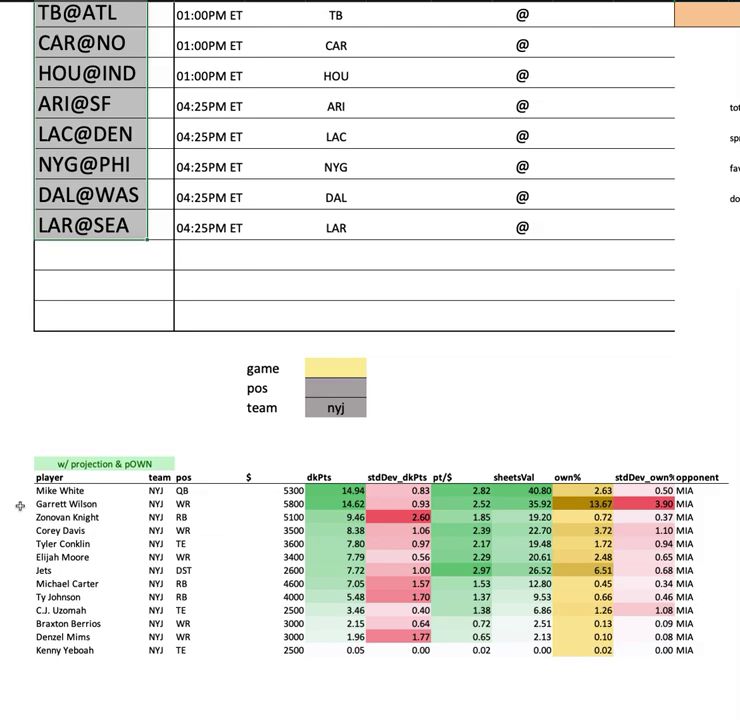
Step: Highlight Zonovan Knight's whole row to review his salary, projection and ownership
click(62, 504)
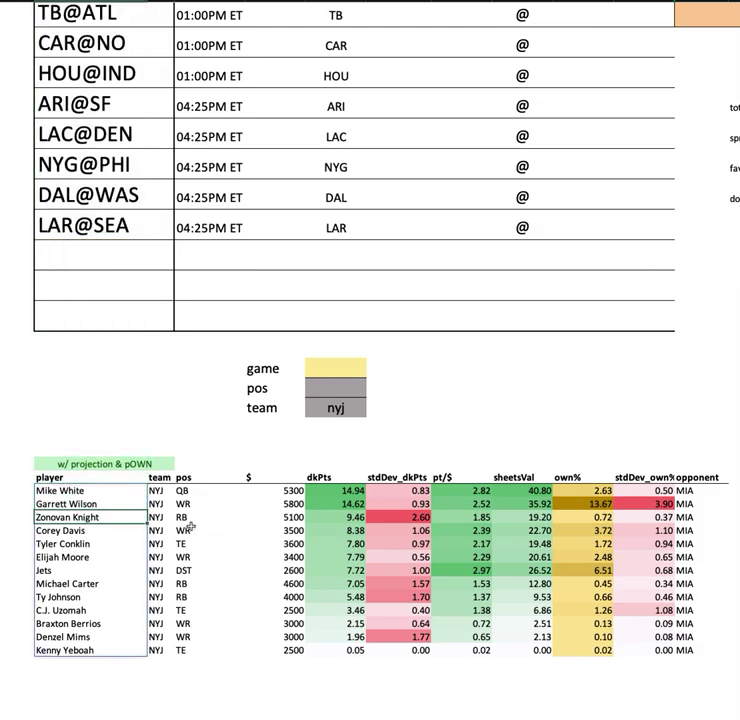
shift+click(722, 517)
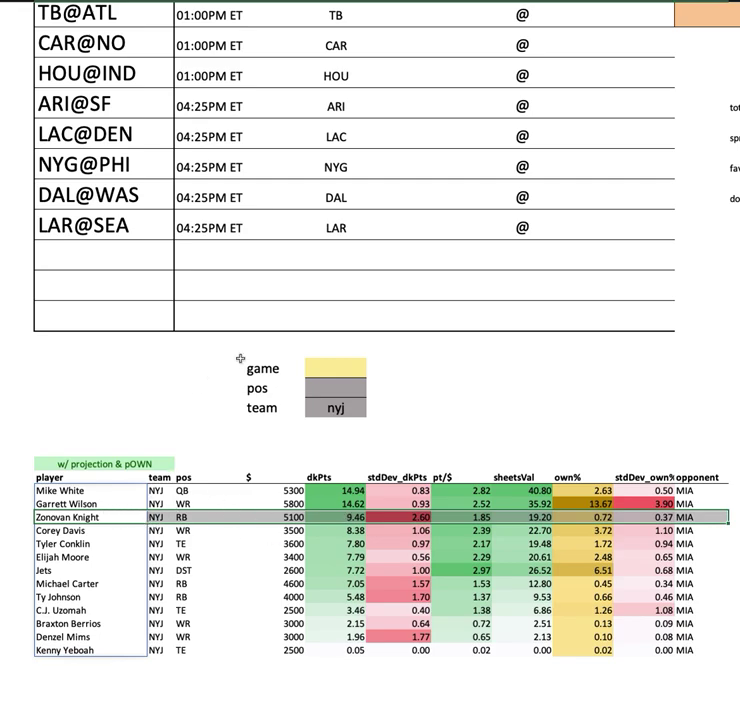
click(340, 408)
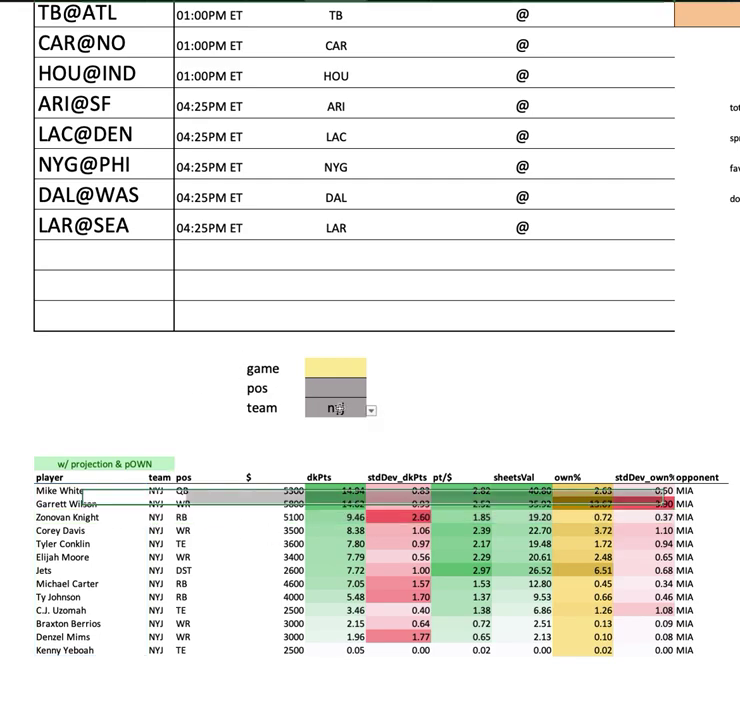
Step: Highlight the Jets DST's whole row and check it against the game list
click(60, 570)
shift+click(715, 570)
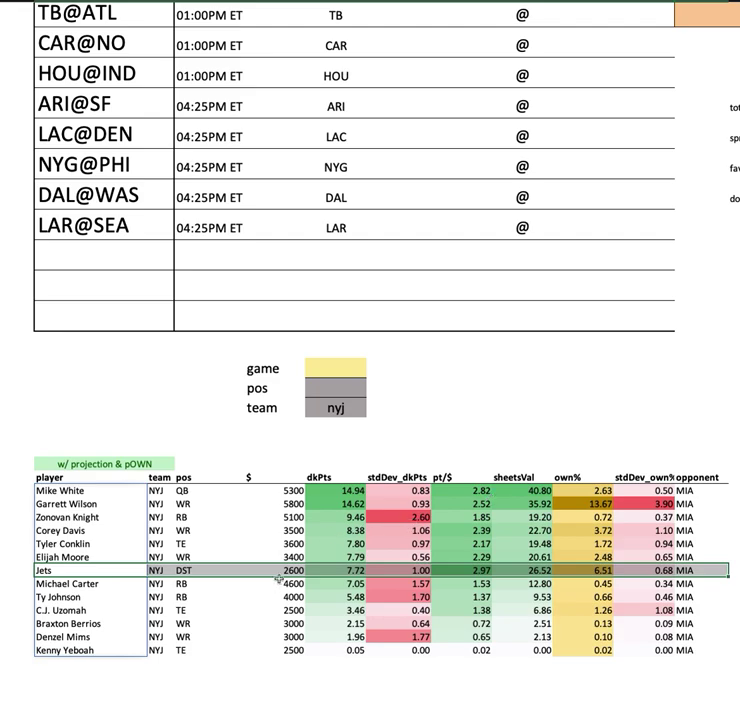
scroll(284, 577, up, 3)
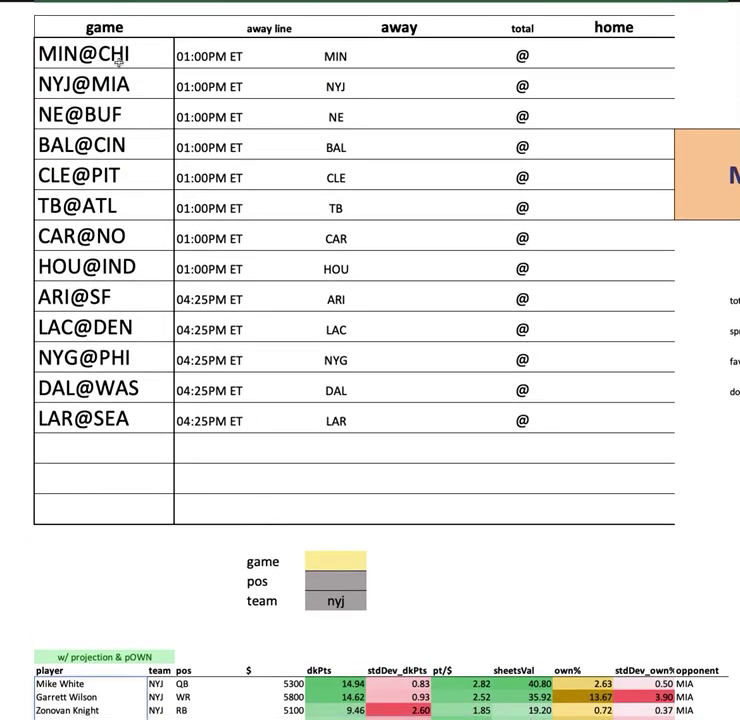
scroll(145, 394, down, 3)
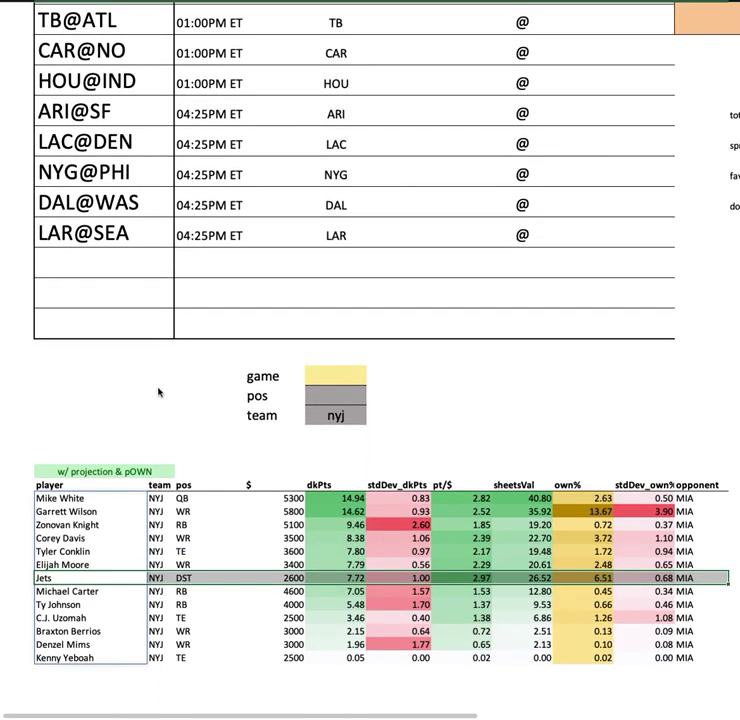
Step: Examine the Jets DST's projected ownership, its figures from salary to opponent, its sheetsVal and its salary
click(596, 578)
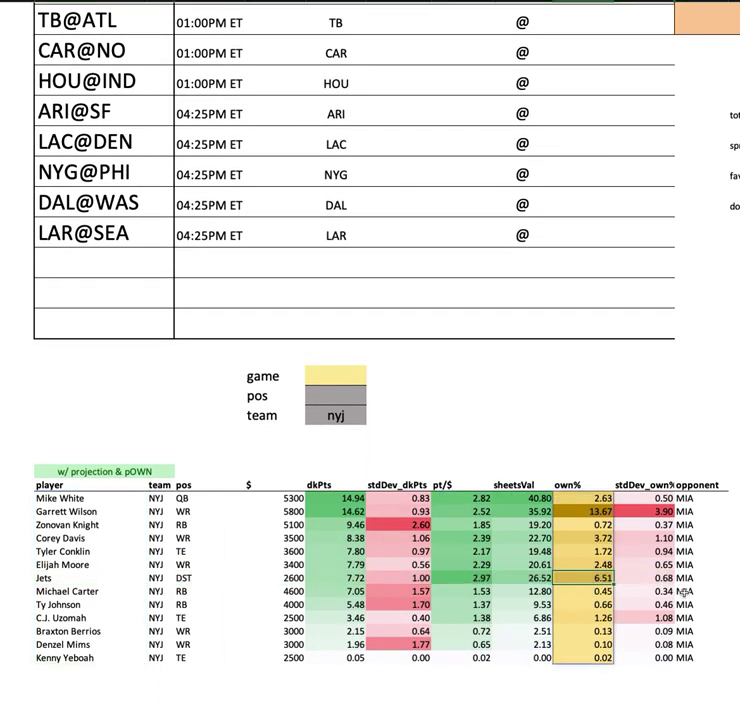
drag(276, 581, 718, 579)
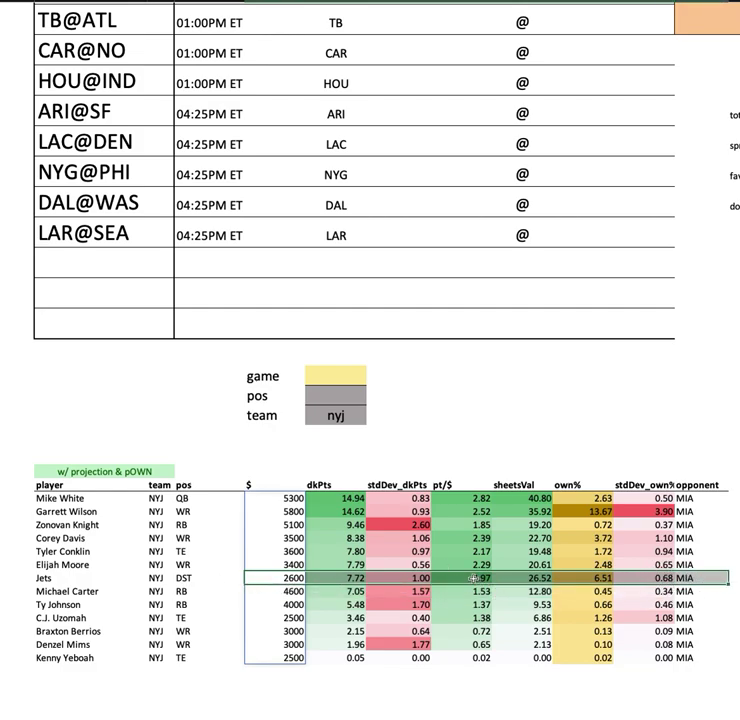
drag(523, 579, 523, 658)
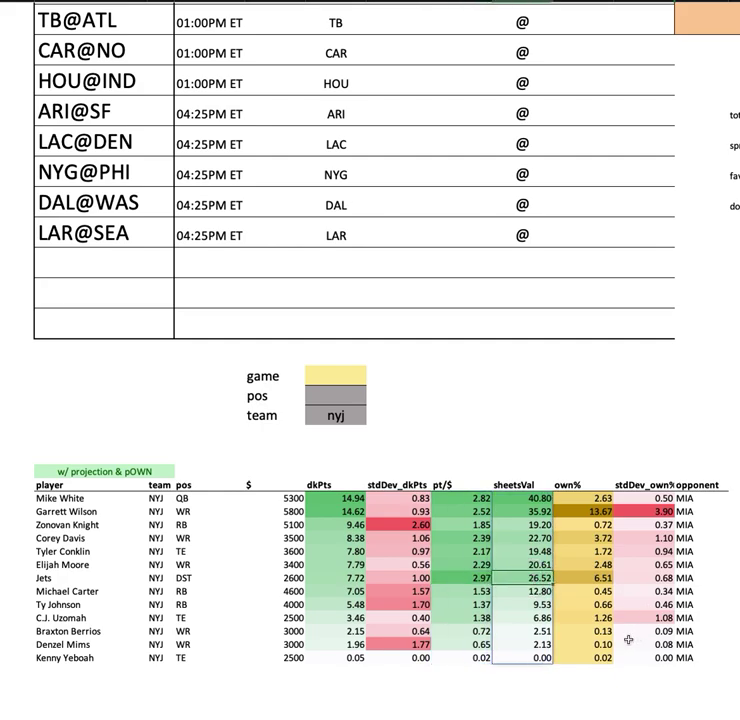
click(267, 579)
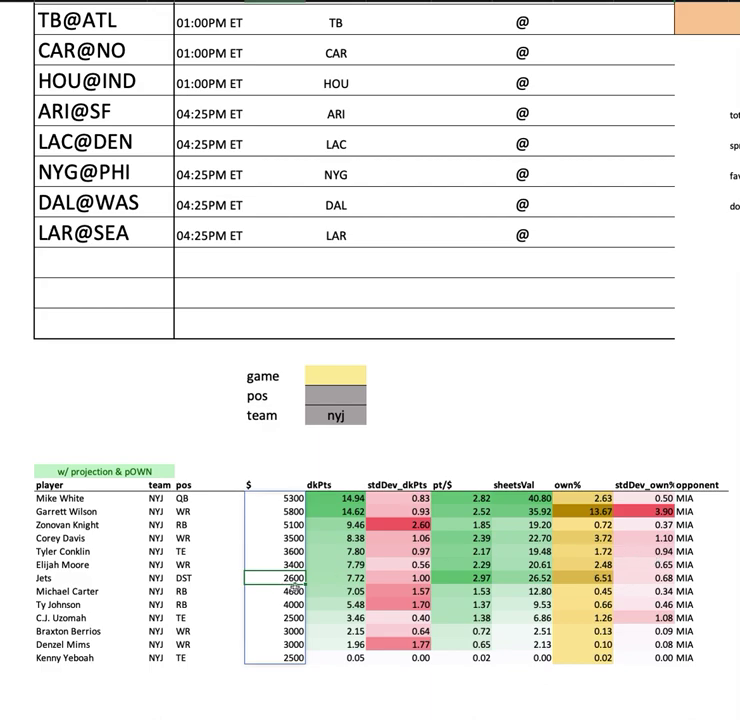
Step: Show the Miami players by setting the team filter to mia
click(335, 415)
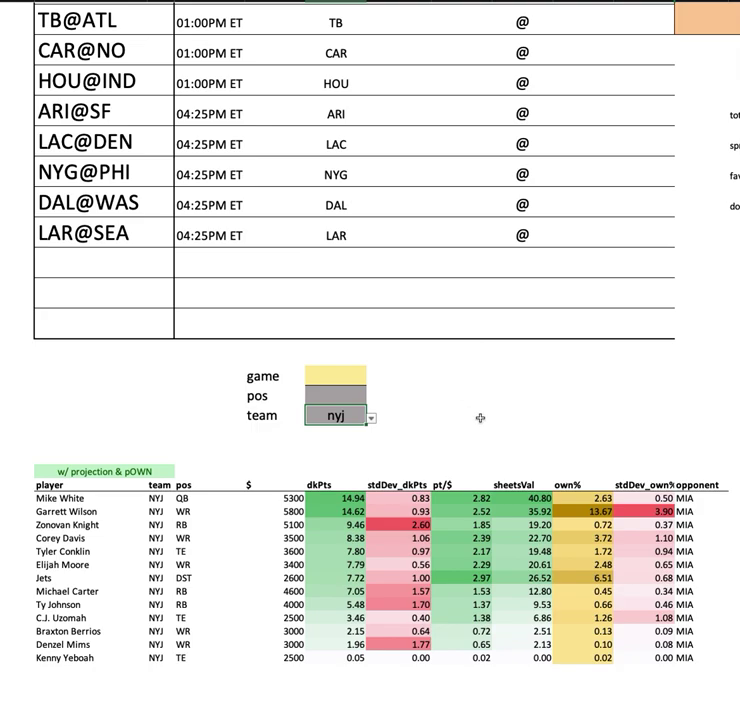
text(mia)
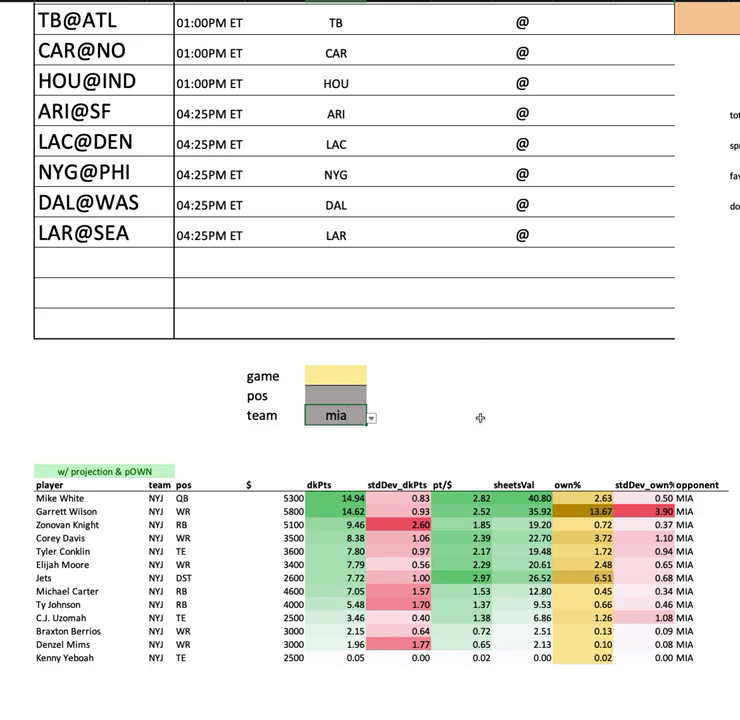
key(Return)
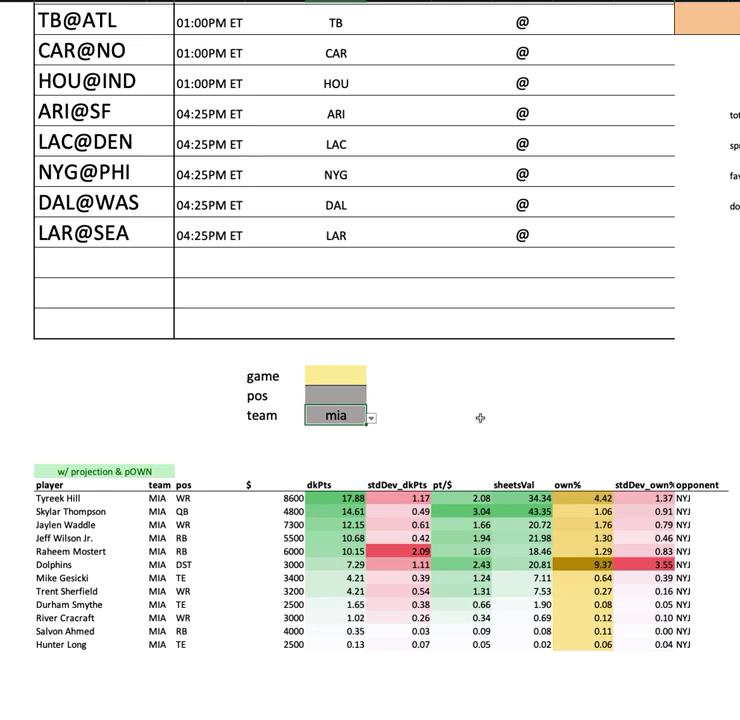
Step: Review Skylar Thompson's projection, salary, points per dollar and sheetsVal in the Miami table
drag(336, 511, 336, 644)
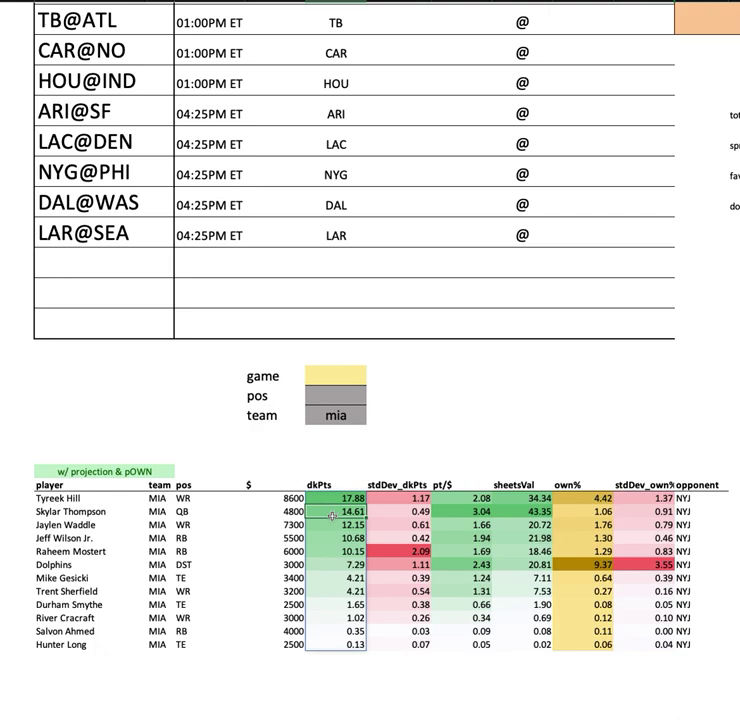
mouse_move(270, 509)
mouse_down()
mouse_move(483, 530)
mouse_move(530, 511)
mouse_up()
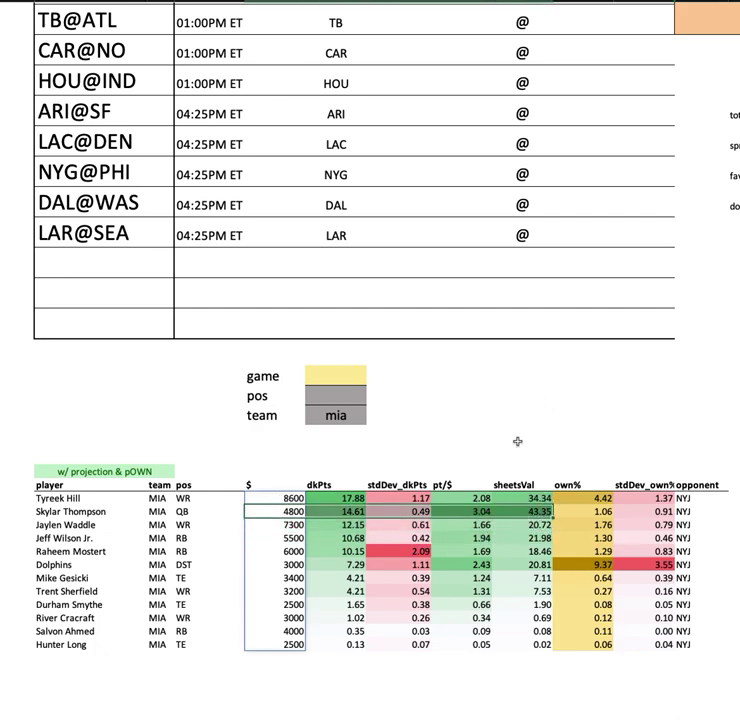
click(466, 512)
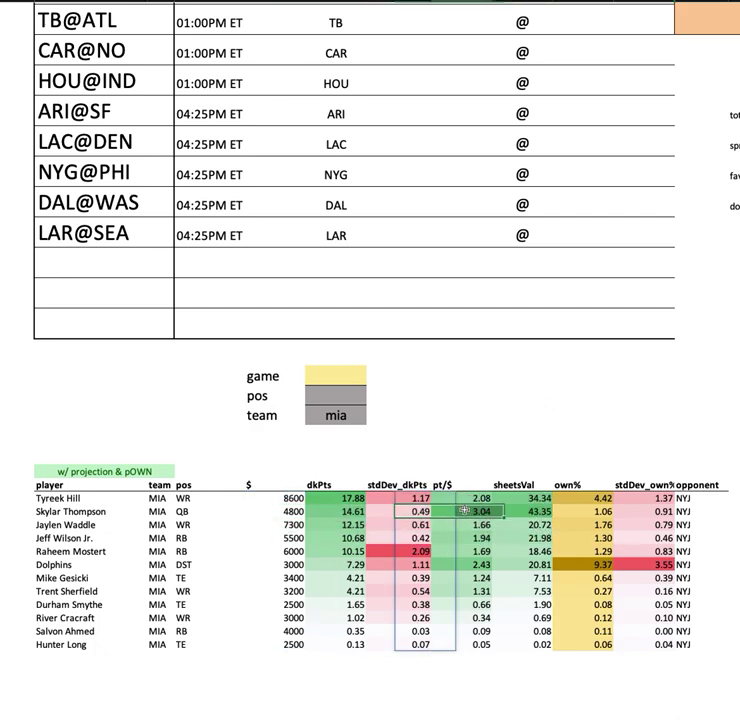
key(Right)
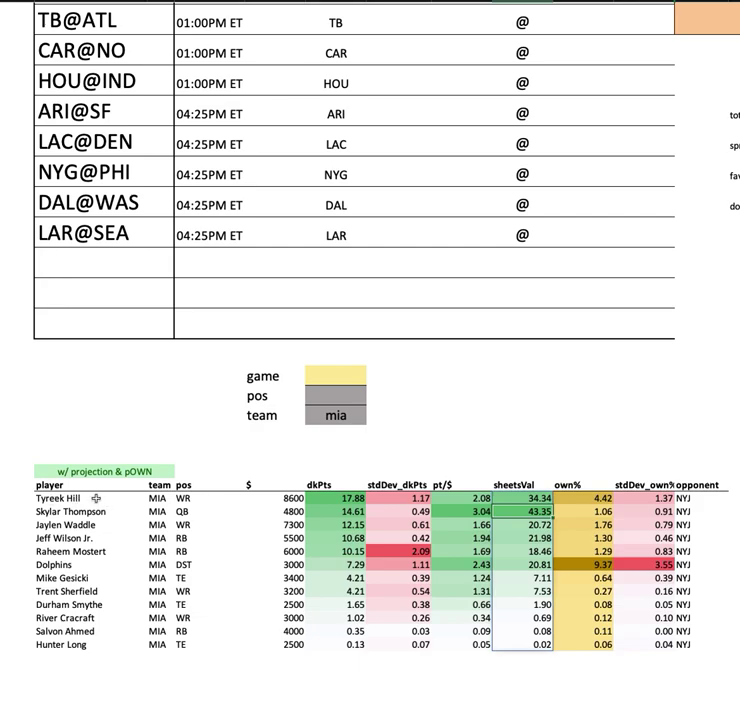
Step: Compare the salaries of Tyreek Hill and Jaylen Waddle, and highlight Trent Sherfield's whole row
click(290, 498)
key(ctrl+shift+Down)
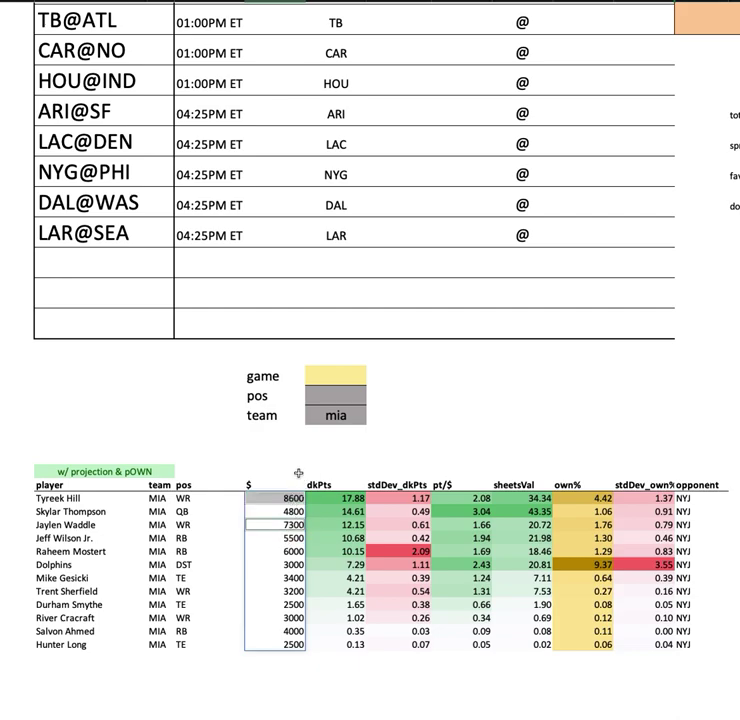
drag(135, 590, 694, 590)
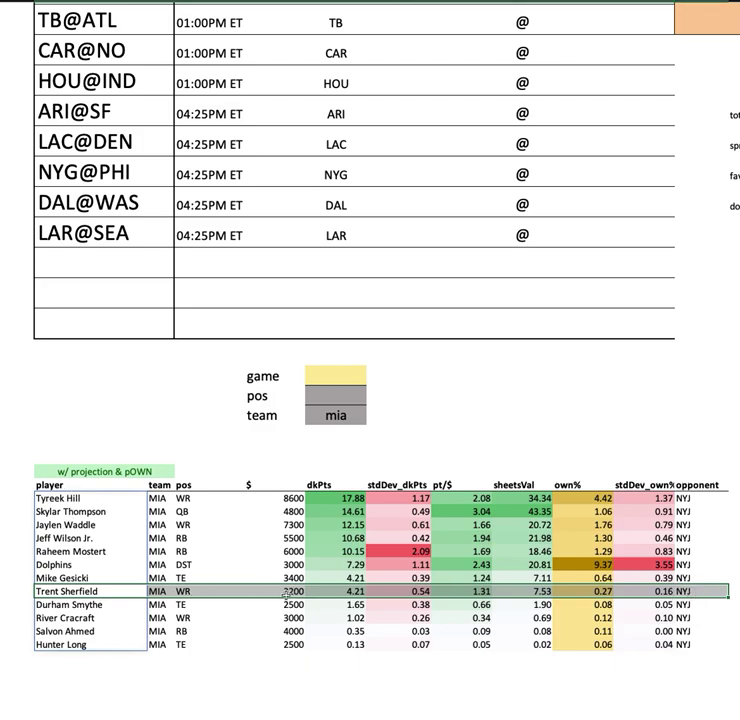
Step: Look over the game list and highlight the Jeff Wilson Jr. and Raheem Mostert rows together
scroll(280, 590, up, 3)
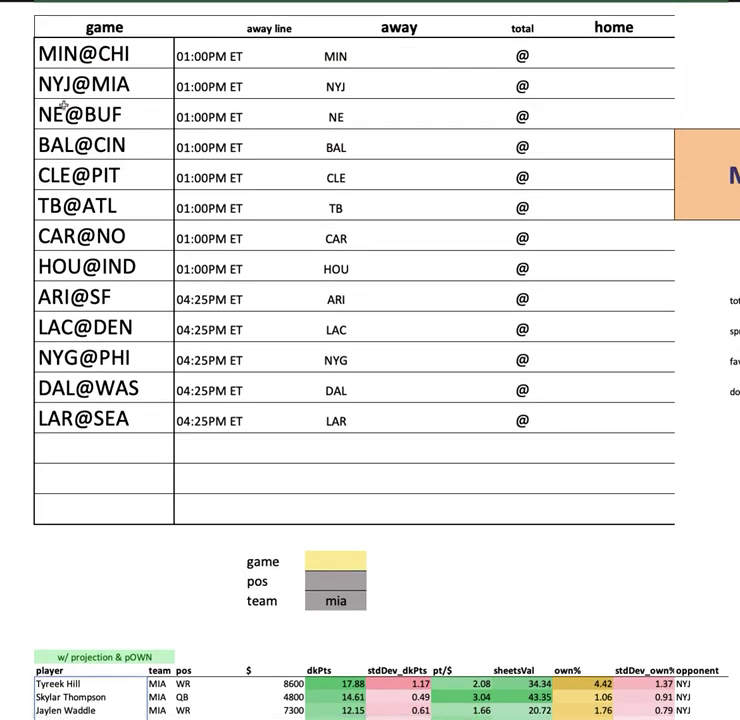
scroll(205, 314, down, 4)
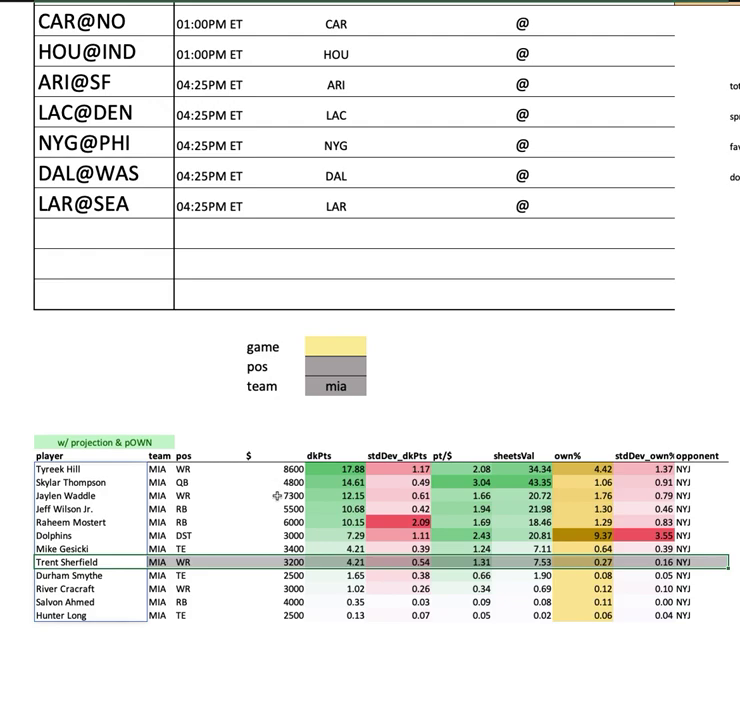
scroll(279, 497, left, 1)
drag(103, 507, 685, 522)
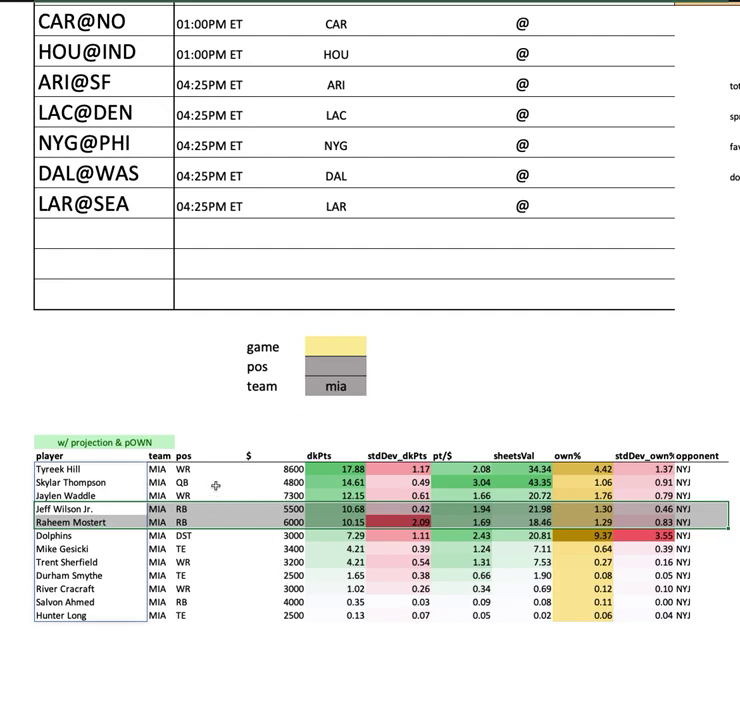
Step: Highlight the Dolphins DST's whole row and single out its projected ownership
click(111, 535)
shift+click(719, 535)
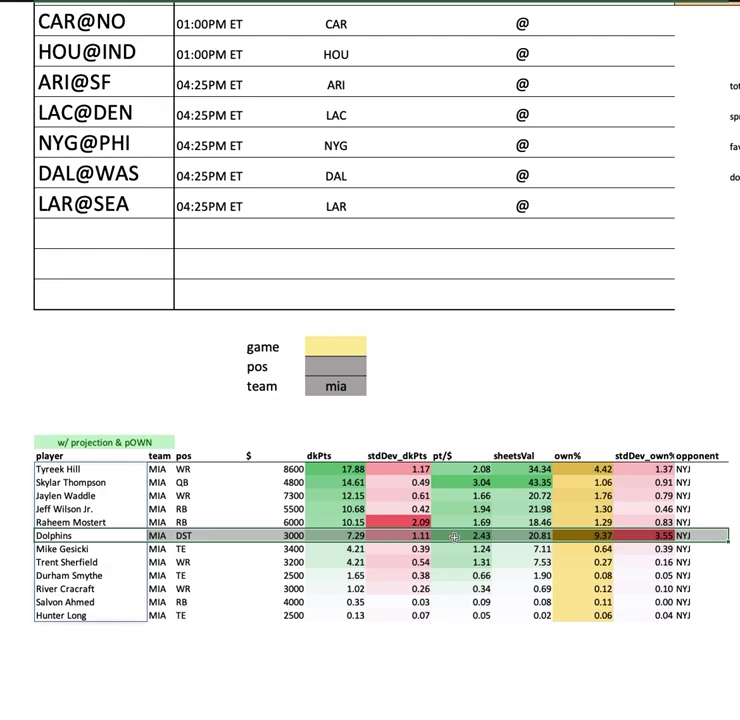
click(582, 449)
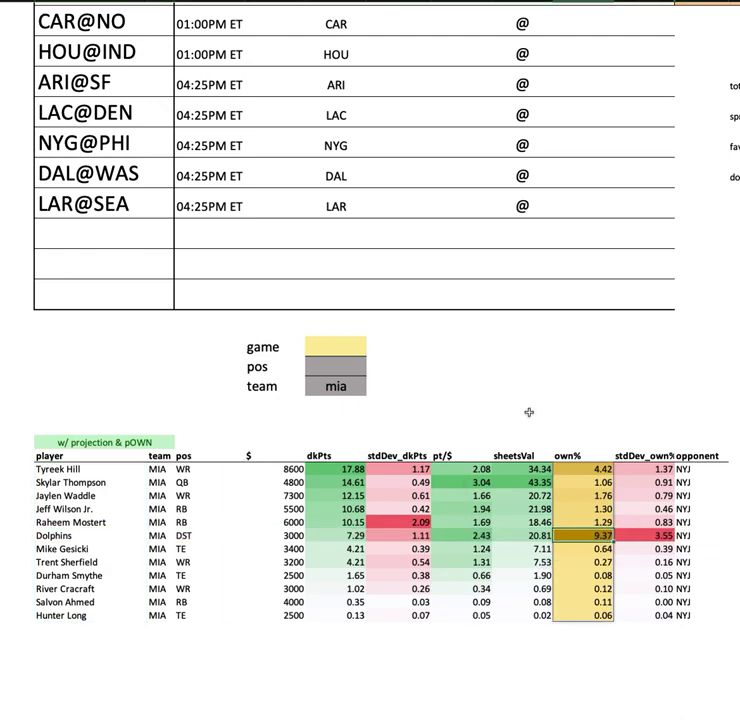
Step: Show the New England players by setting the team filter to ne
click(358, 389)
scroll(520, 399, up, 5)
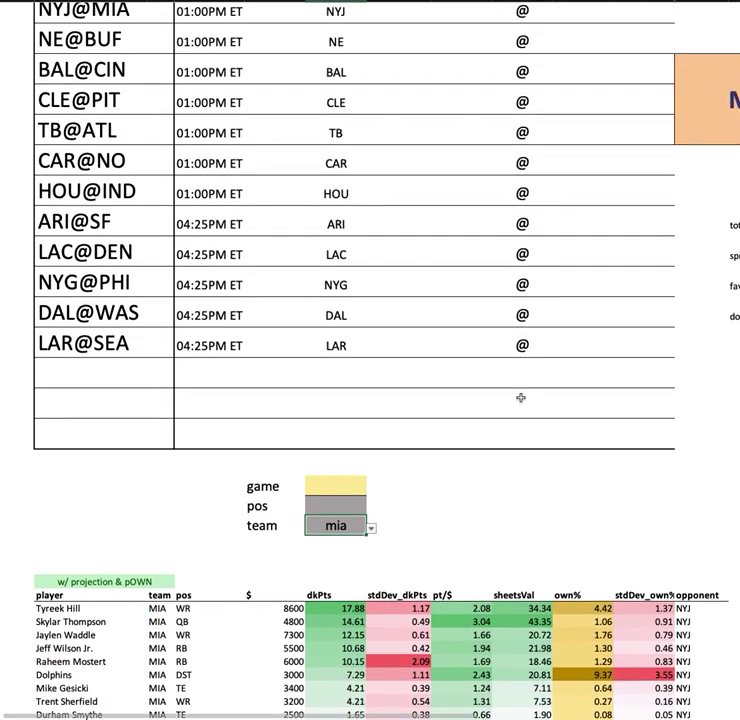
text(ne)
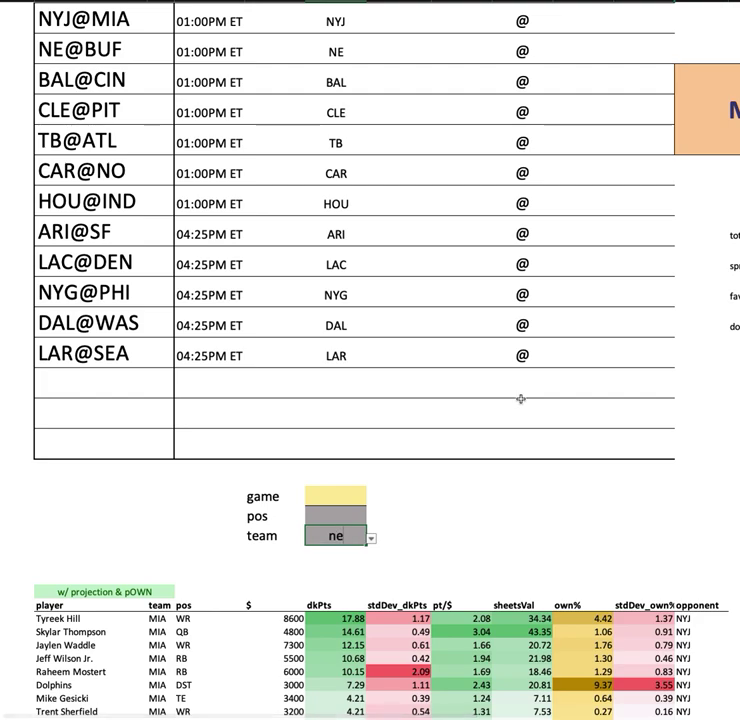
key(Return)
scroll(470, 327, down, 3)
scroll(470, 327, down, 2)
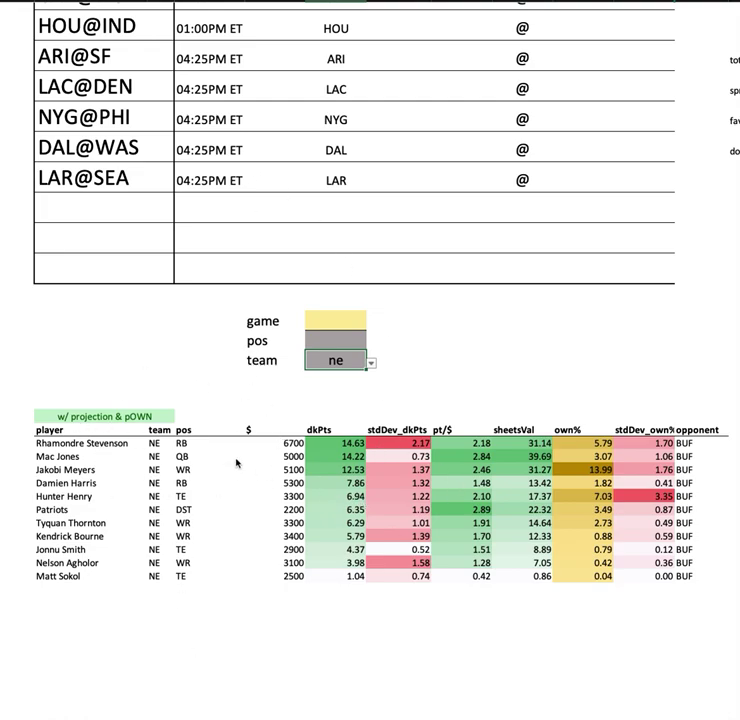
Step: Look over the game list, and highlight Rhamondre Stevenson's whole row and single out his projected points
scroll(231, 411, up, 1)
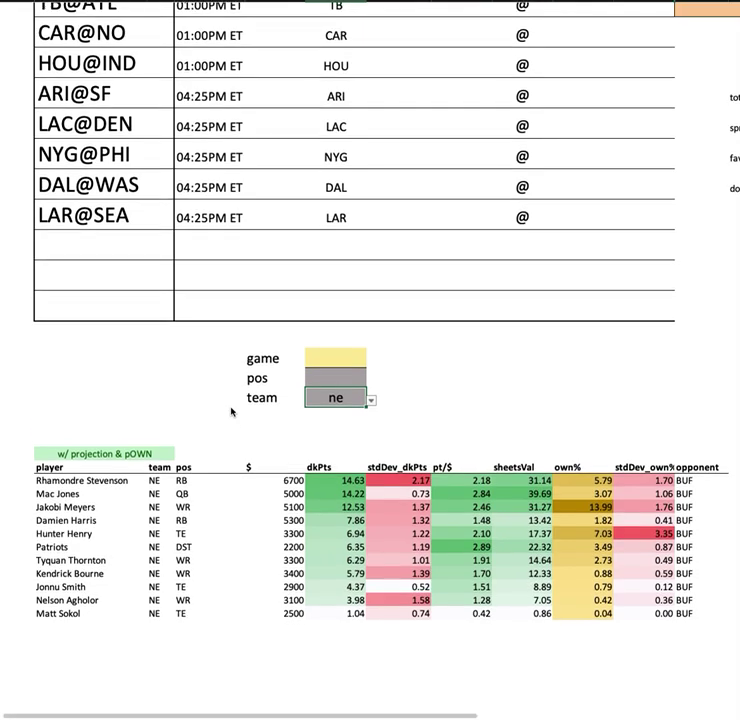
scroll(153, 228, up, 1)
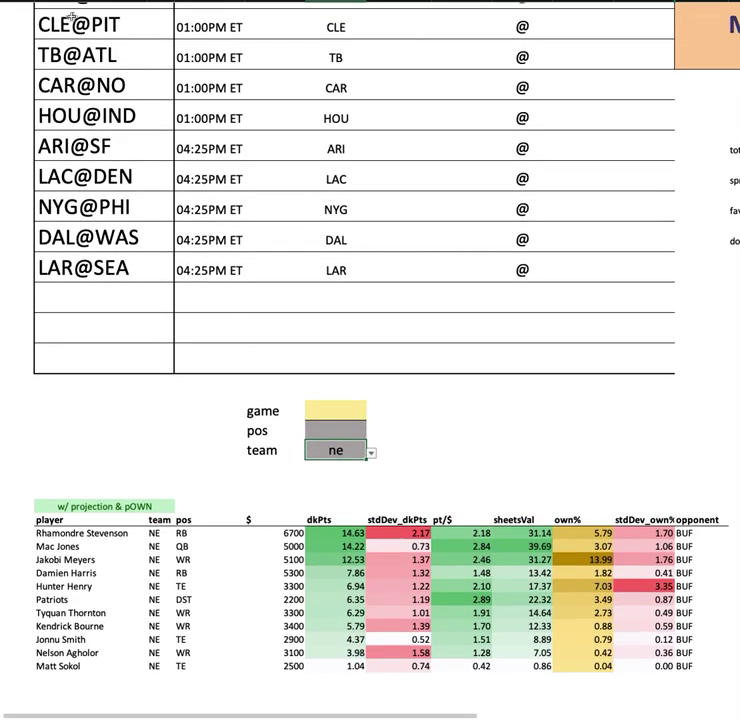
scroll(75, 95, up, 2)
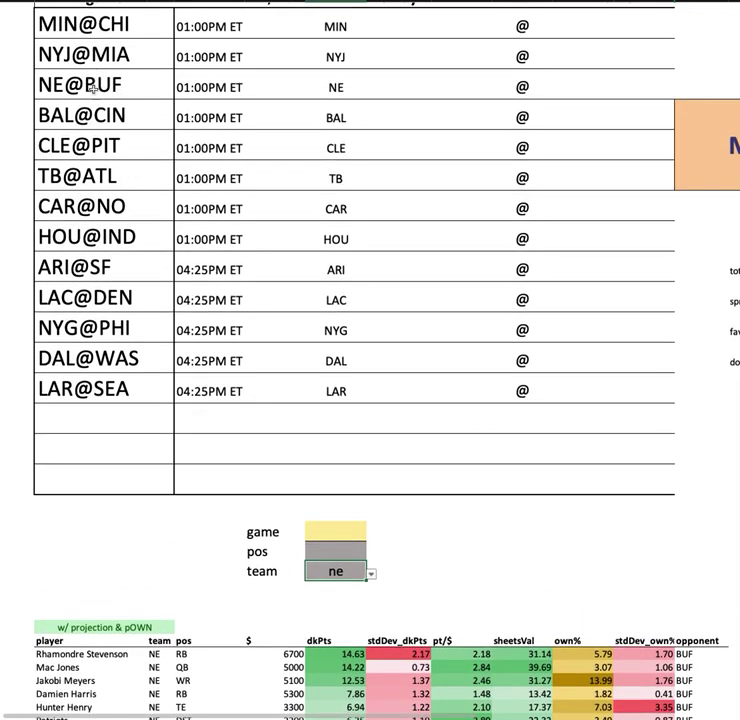
scroll(160, 436, down, 3)
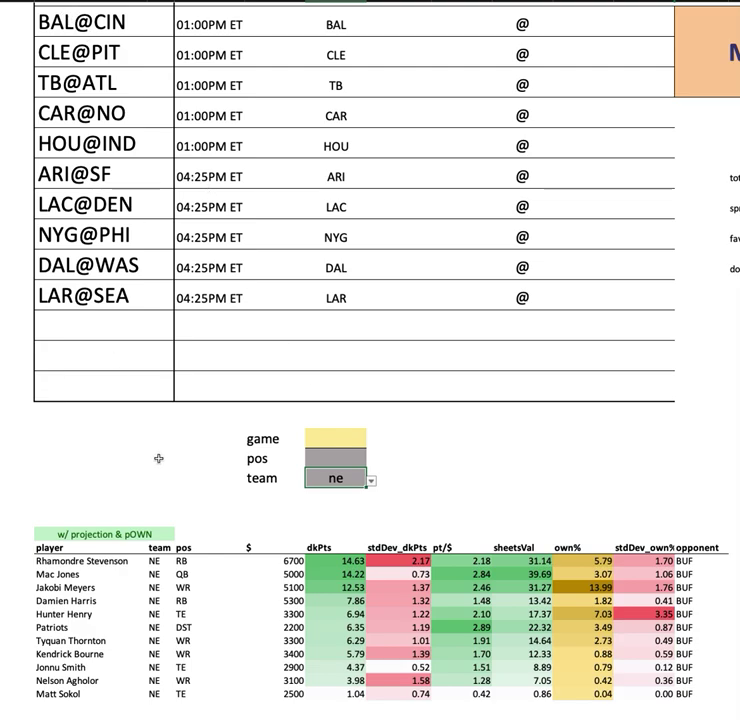
scroll(154, 430, down, 1)
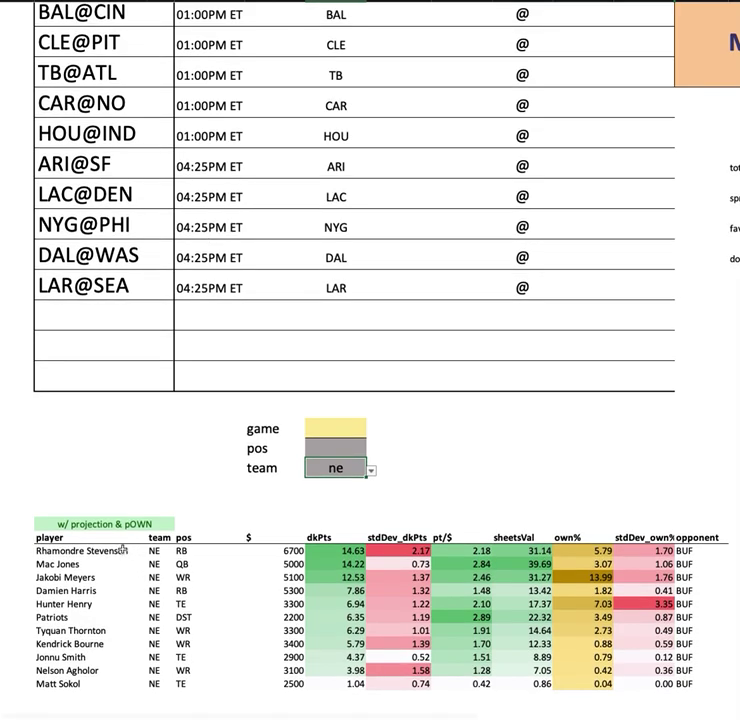
scroll(683, 573, down, 1)
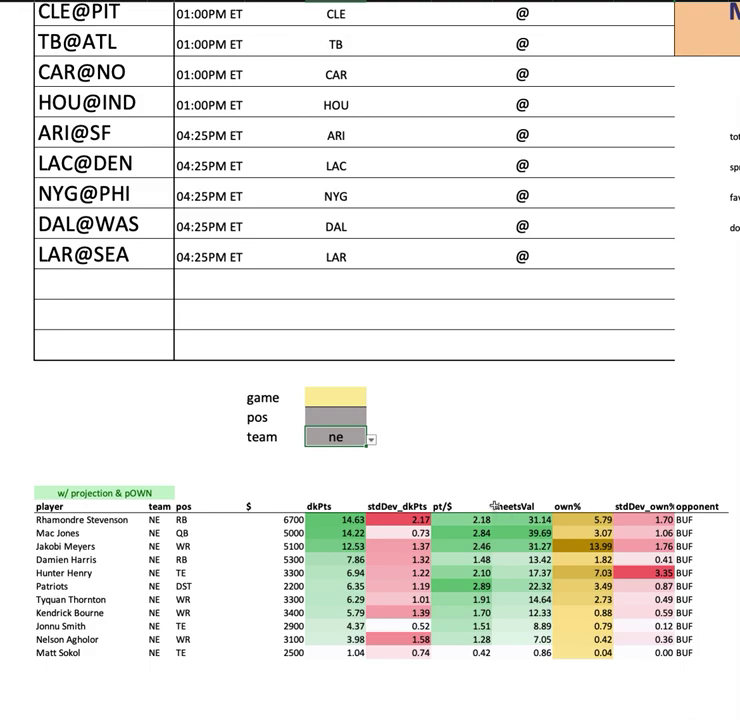
drag(85, 519, 720, 519)
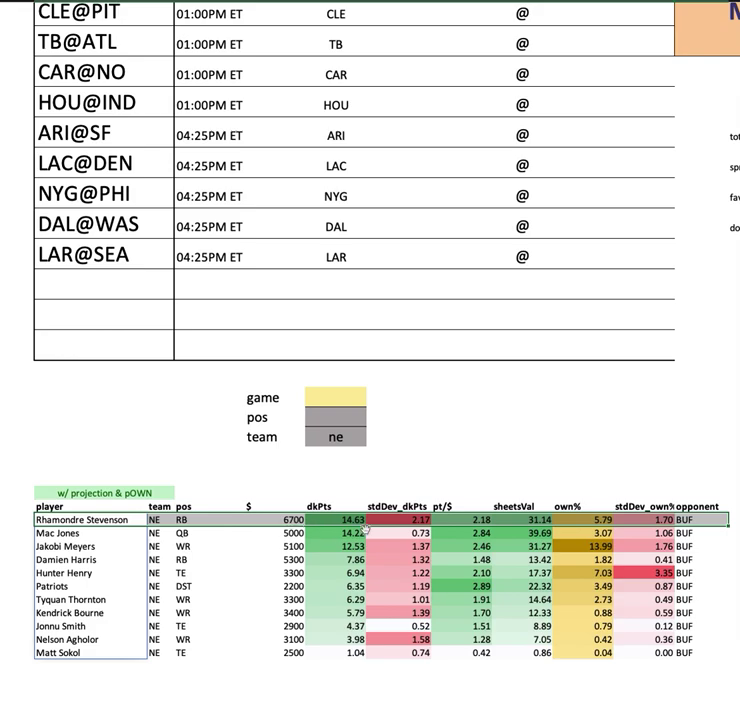
click(292, 520)
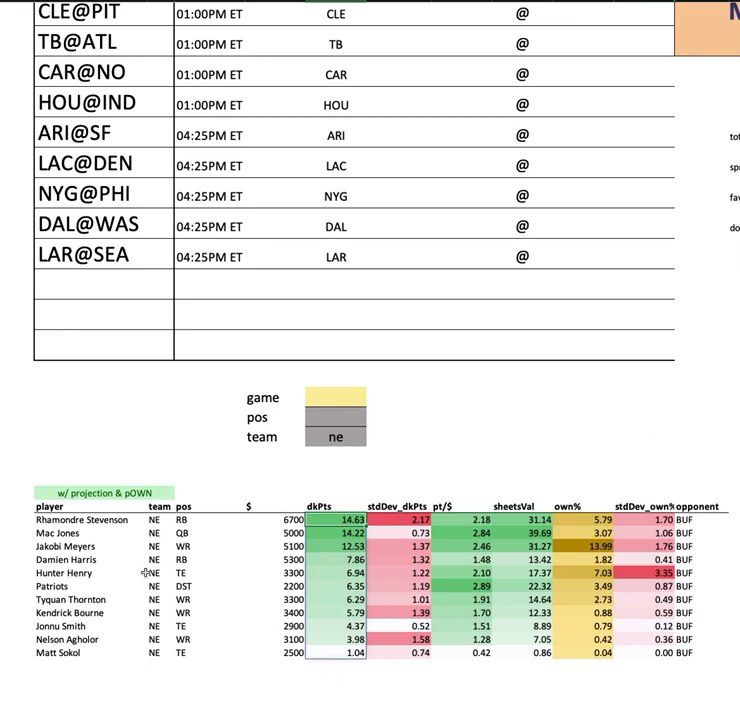
Step: Compare Damien Harris's row with Rhamondre Stevenson's, and highlight the opponent column of the New England table
drag(86, 560, 706, 566)
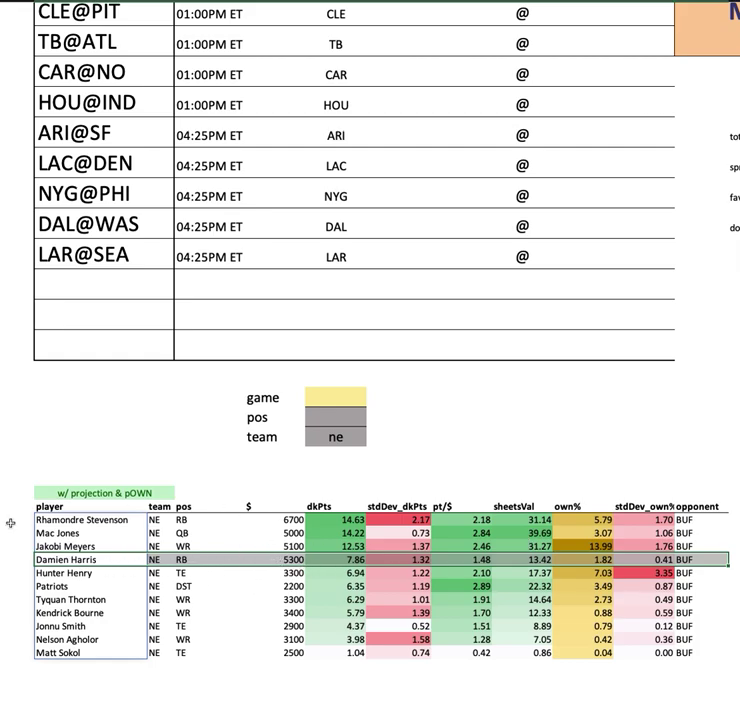
drag(60, 520, 675, 505)
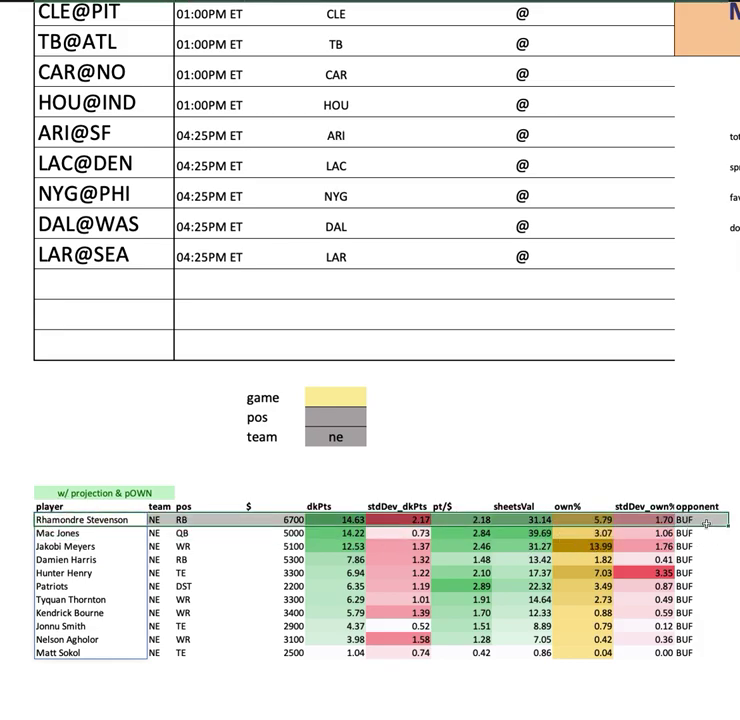
drag(699, 447, 698, 681)
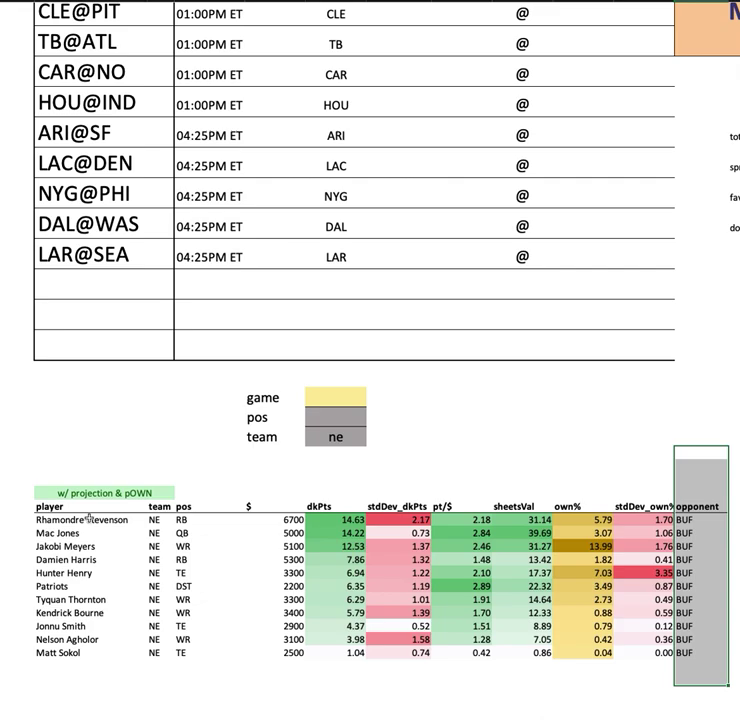
drag(88, 519, 713, 518)
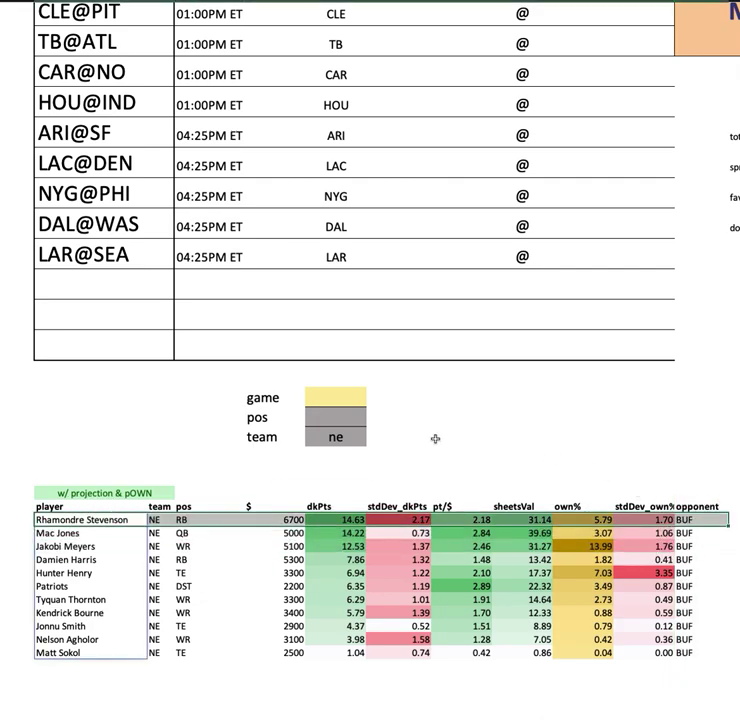
Step: Single out Rhamondre Stevenson's salary, and compare his projected points with his projected ownership
click(296, 517)
key(ctrl+shift+Down)
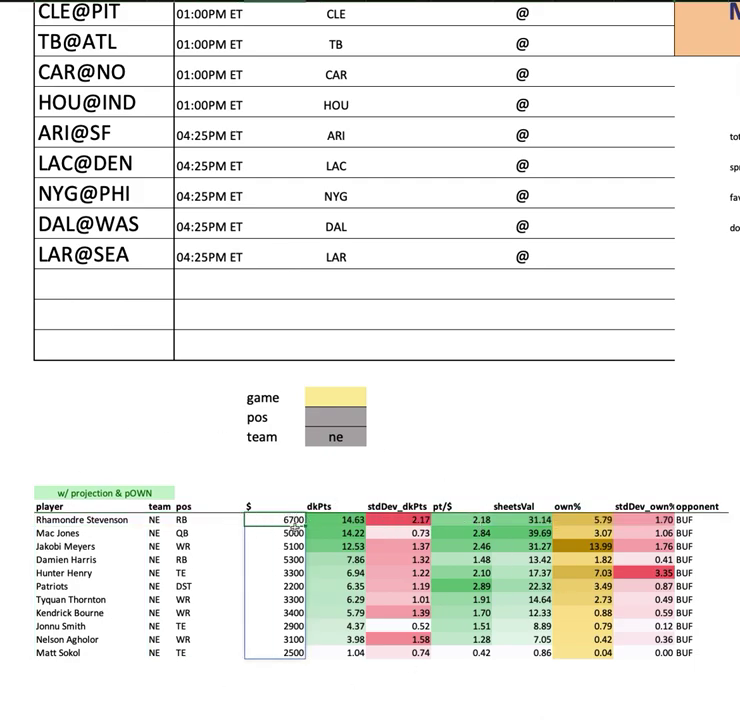
click(563, 519)
key(ctrl+shift+Down)
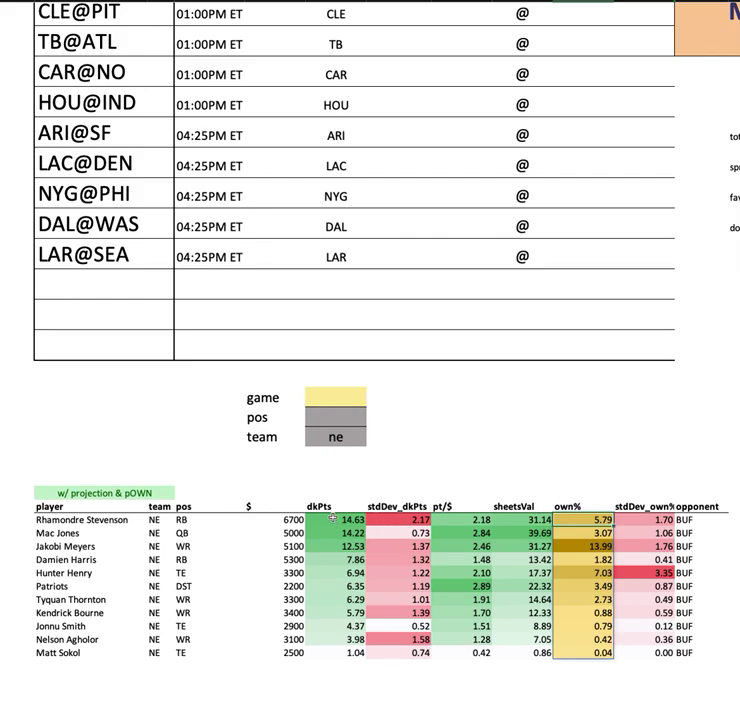
drag(336, 521, 335, 653)
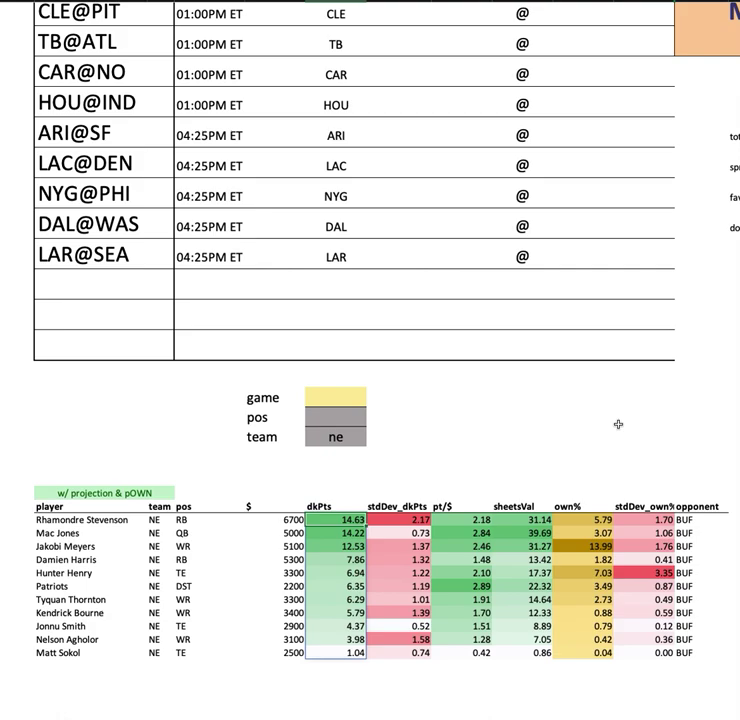
drag(583, 520, 583, 653)
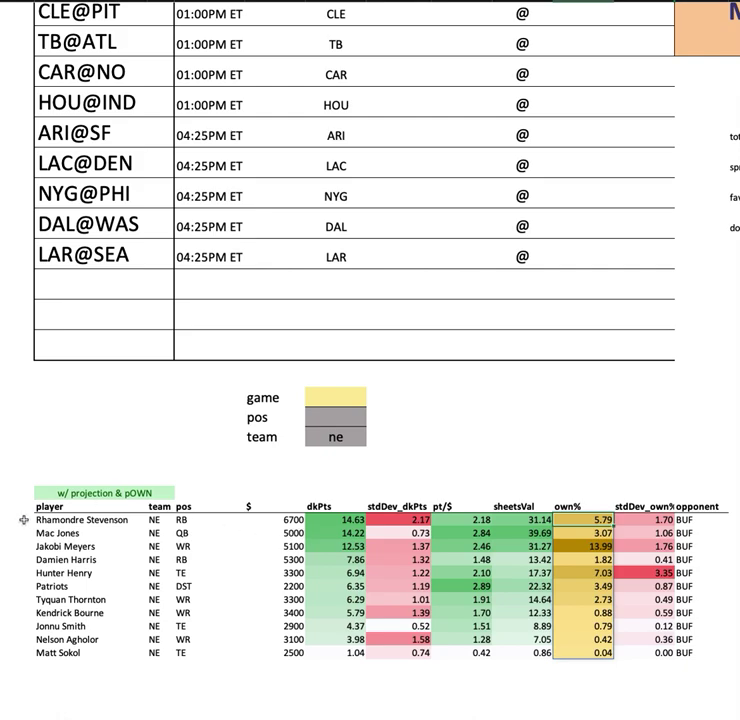
Step: Highlight Rhamondre Stevenson's whole row again and single out his projected ownership
drag(22, 520, 739, 520)
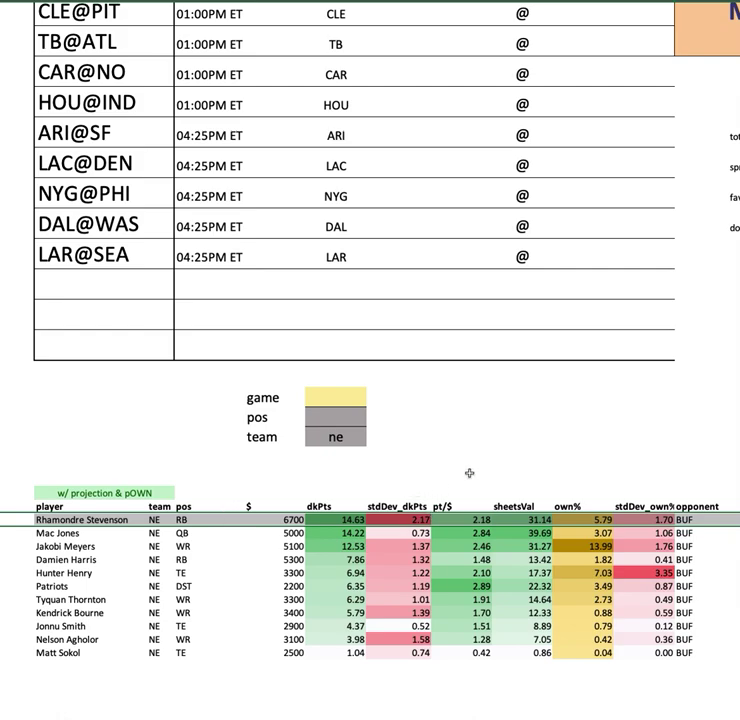
click(556, 484)
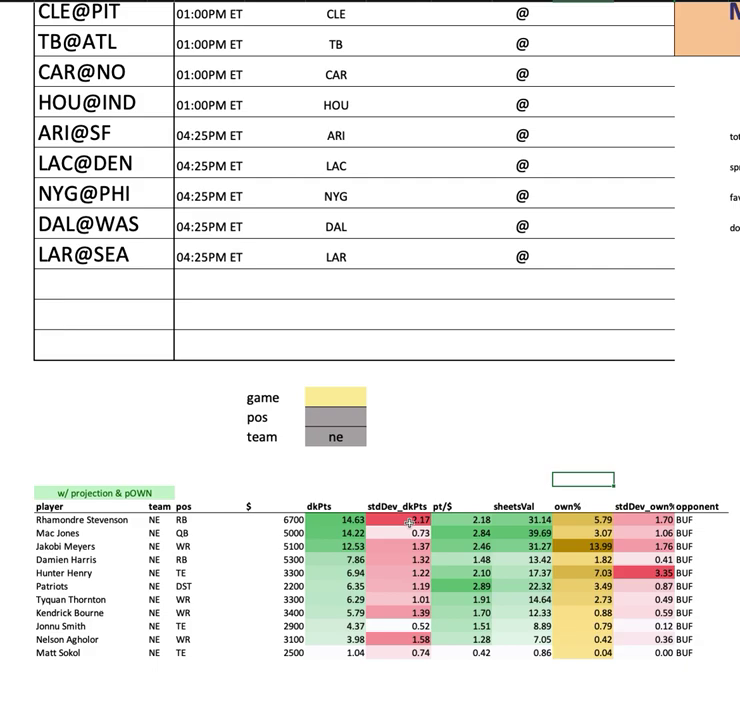
drag(583, 520, 583, 652)
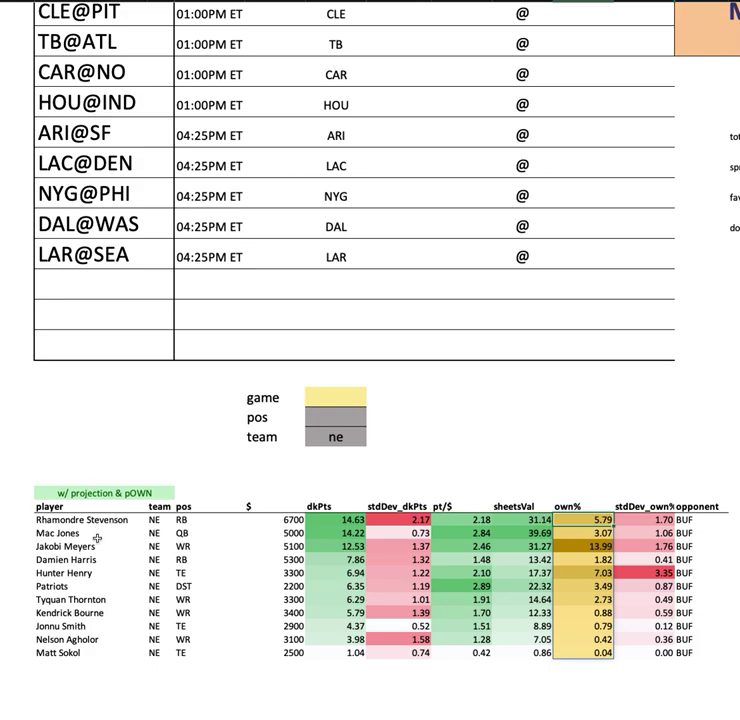
Step: Highlight the Mac Jones and Jakobi Meyers rows, and single out Meyers's pt/$, sheetsVal and salary
mouse_move(97, 538)
mouse_down()
mouse_move(199, 549)
mouse_move(690, 546)
mouse_up()
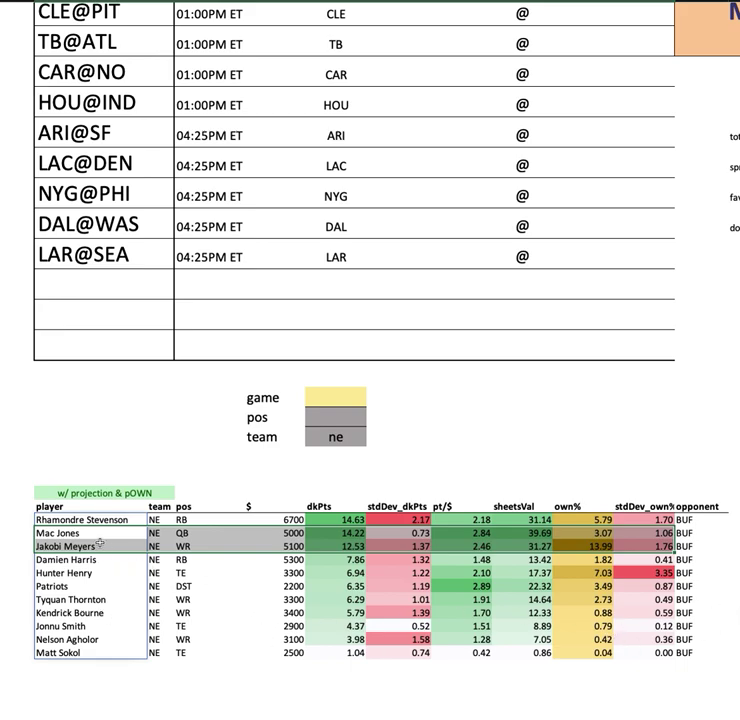
mouse_move(113, 548)
mouse_down()
mouse_move(732, 550)
mouse_move(732, 541)
mouse_up()
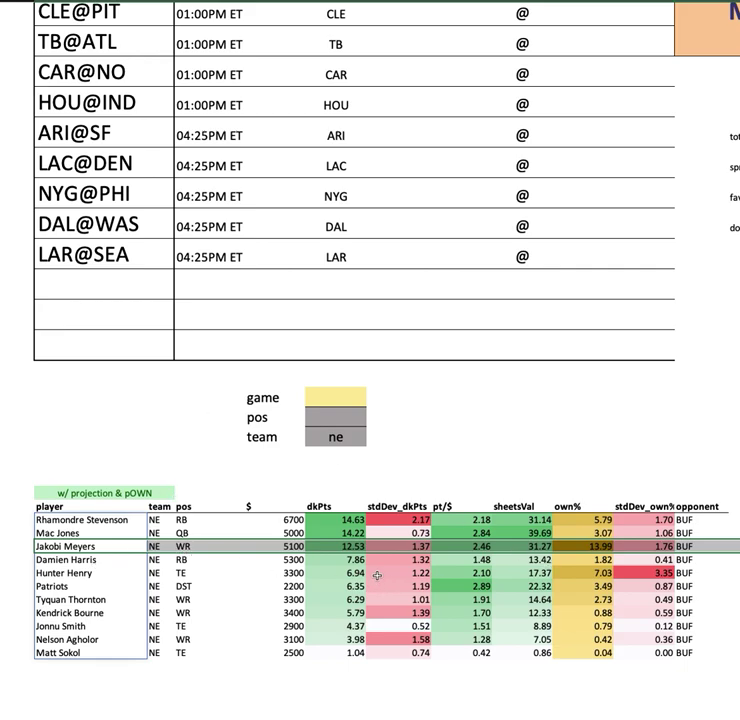
key(ctrl+space)
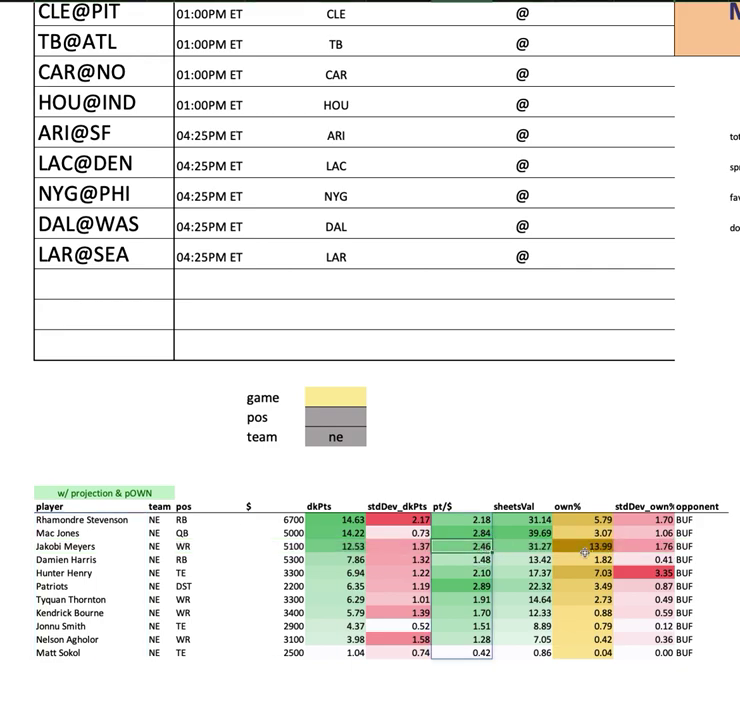
key(Right)
key(ctrl+space)
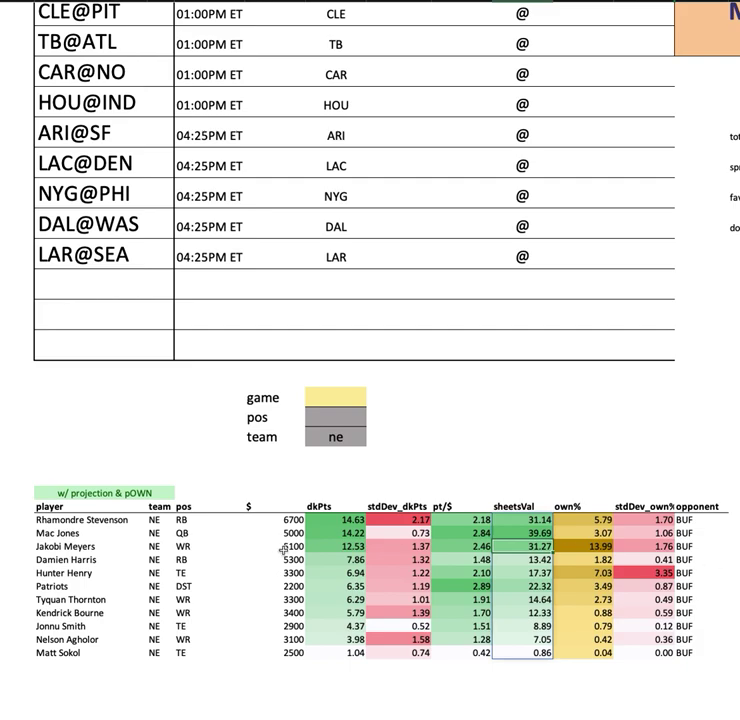
key(Left)
key(Left)
key(Left)
key(Left)
key(ctrl+space)
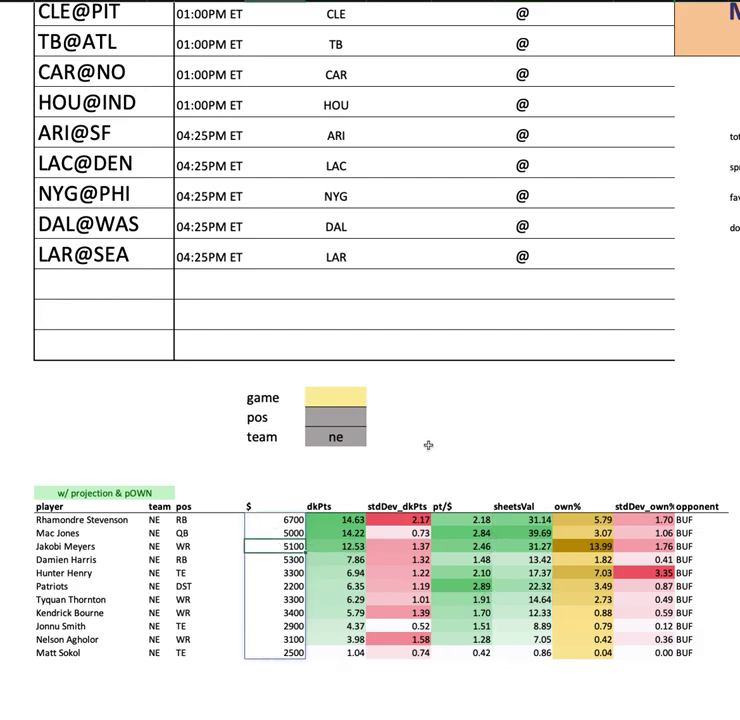
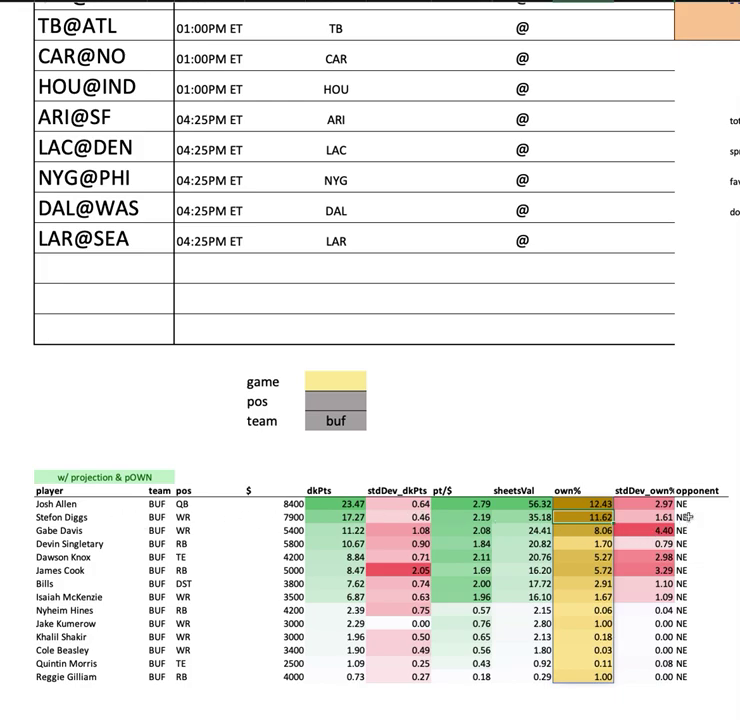
Step: Among the Buffalo players, single out Josh Allen's name, and Gabe Davis's name and salary
click(711, 456)
drag(711, 456, 715, 690)
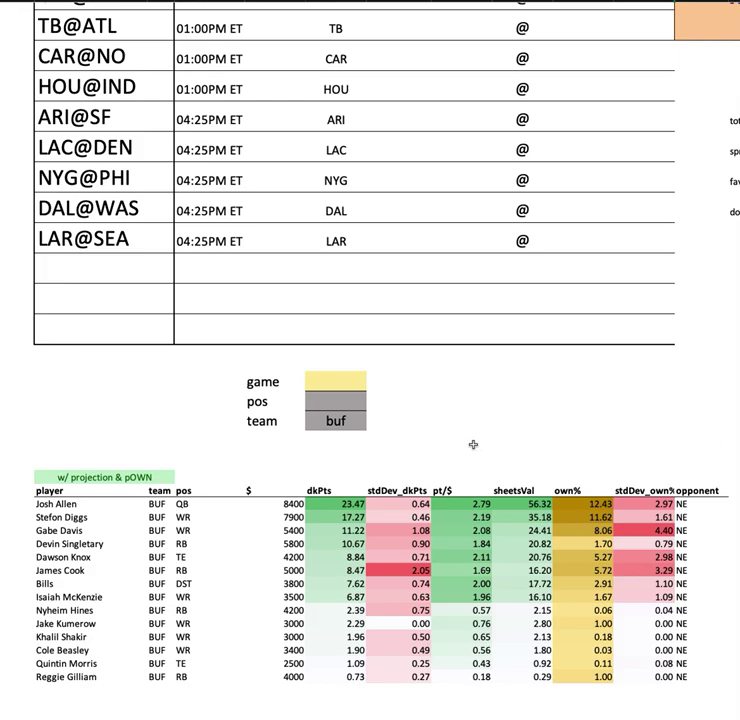
click(70, 504)
key(ctrl+shift+Down)
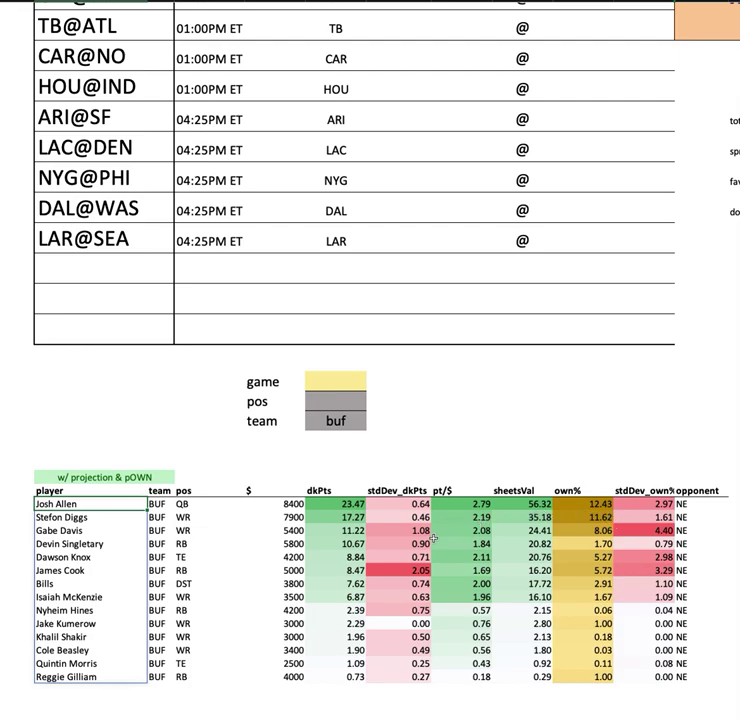
click(106, 532)
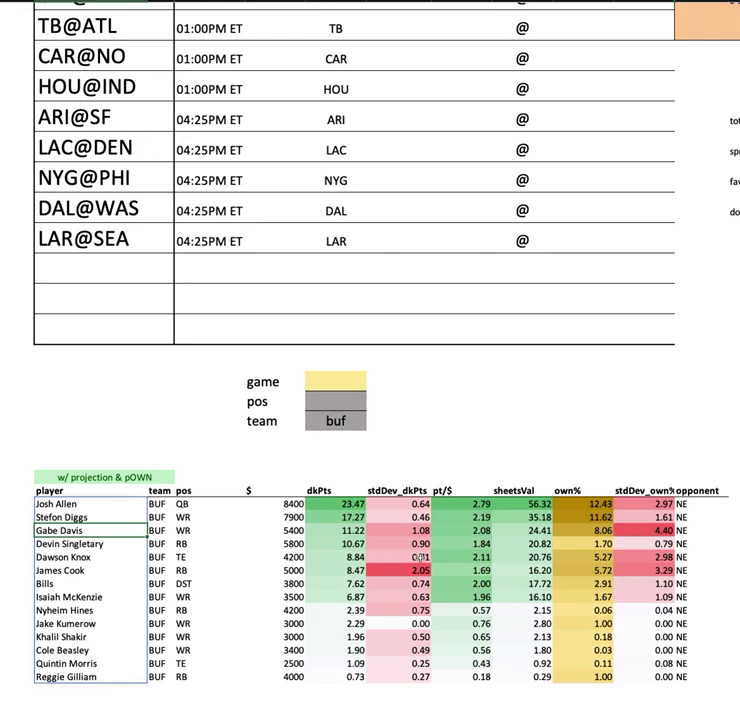
drag(275, 504, 285, 677)
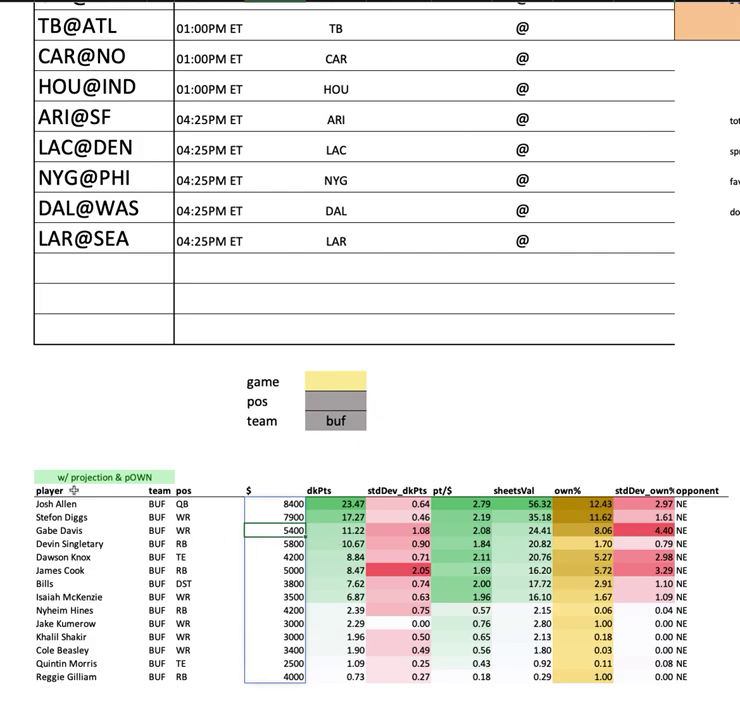
Step: Compare the salaries of Devin Singletary and James Cook by highlighting both names and salaries together
click(108, 543)
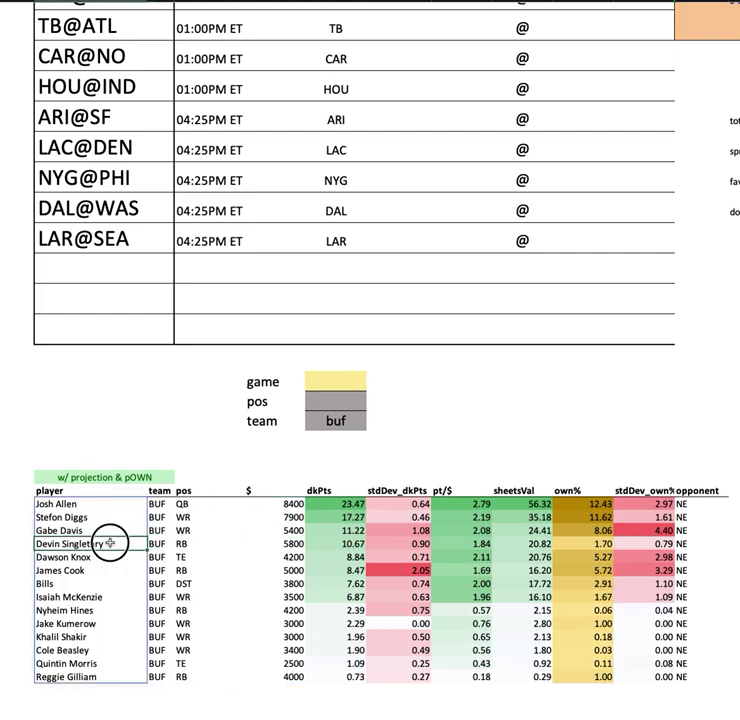
click(285, 543)
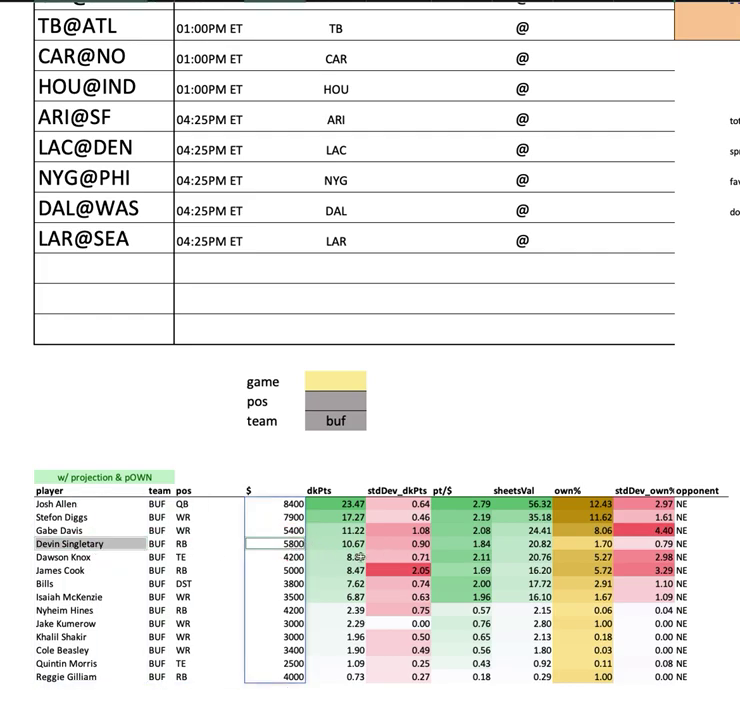
click(90, 570)
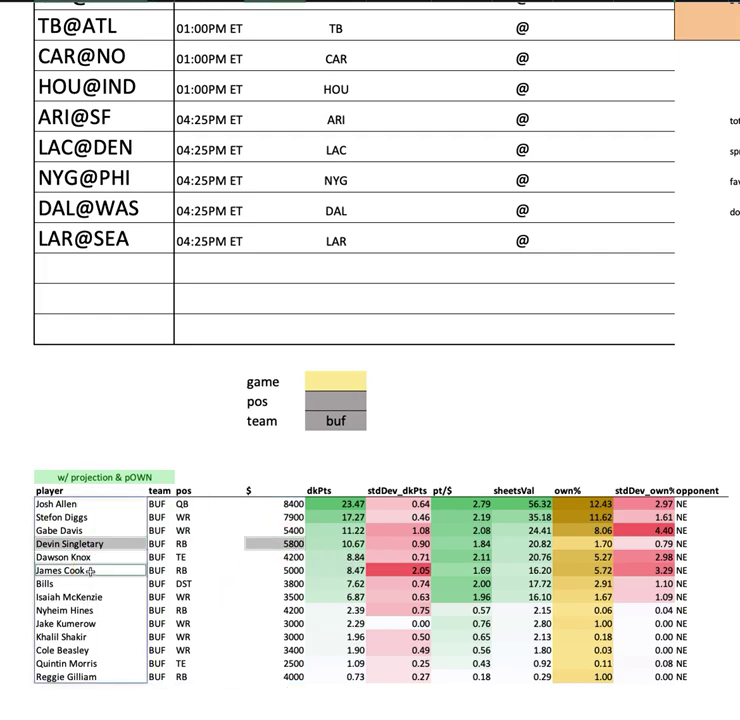
click(285, 570)
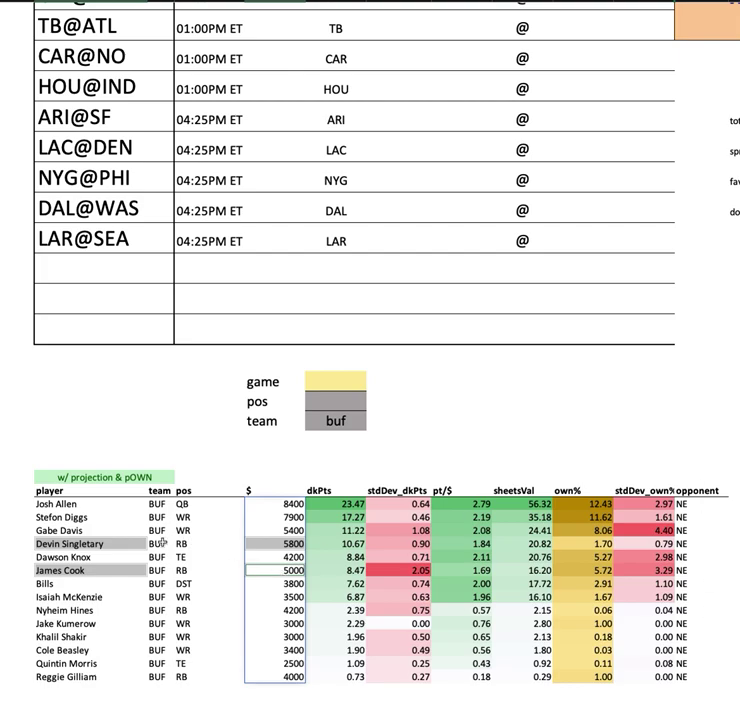
click(82, 569)
shift+click(265, 572)
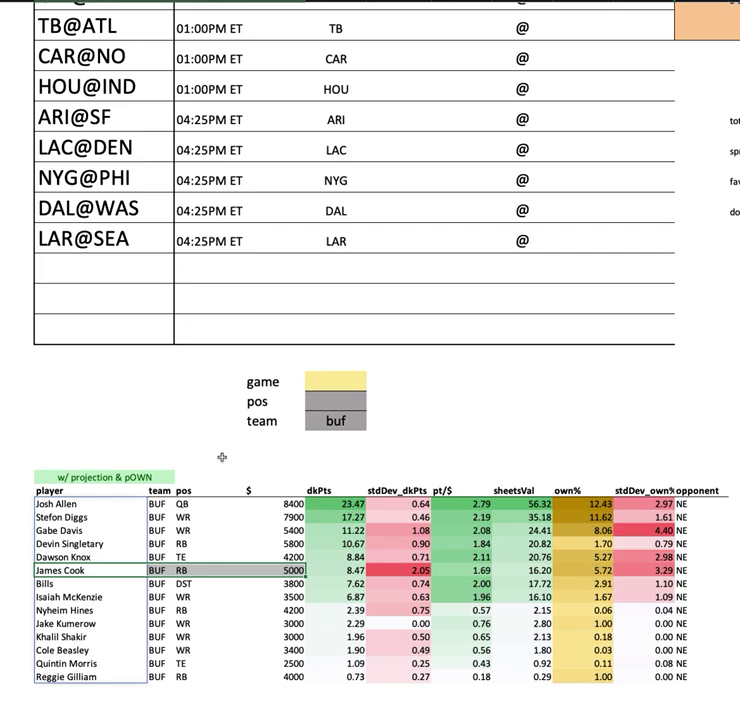
click(115, 565)
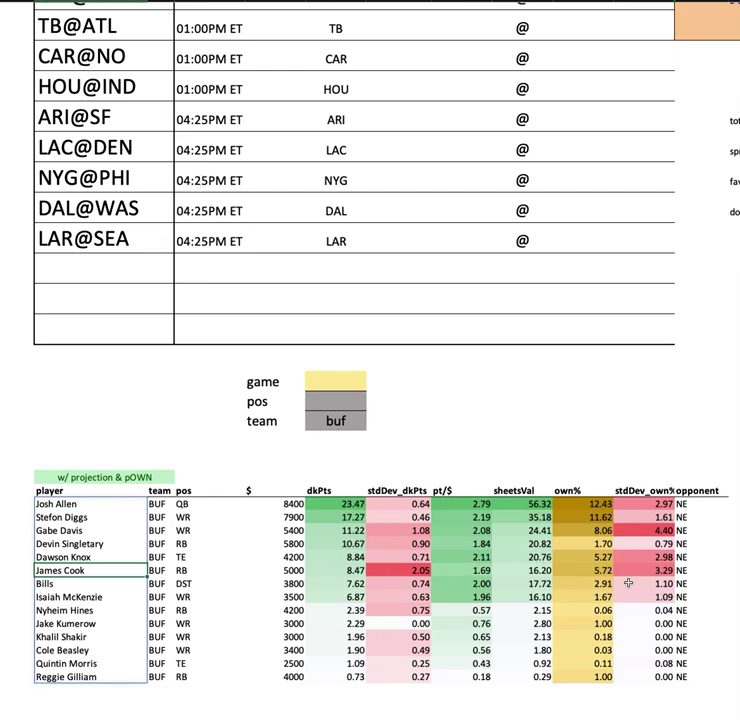
Step: Highlight the Bills defense row in the Buffalo player table, from name to opponent
click(120, 583)
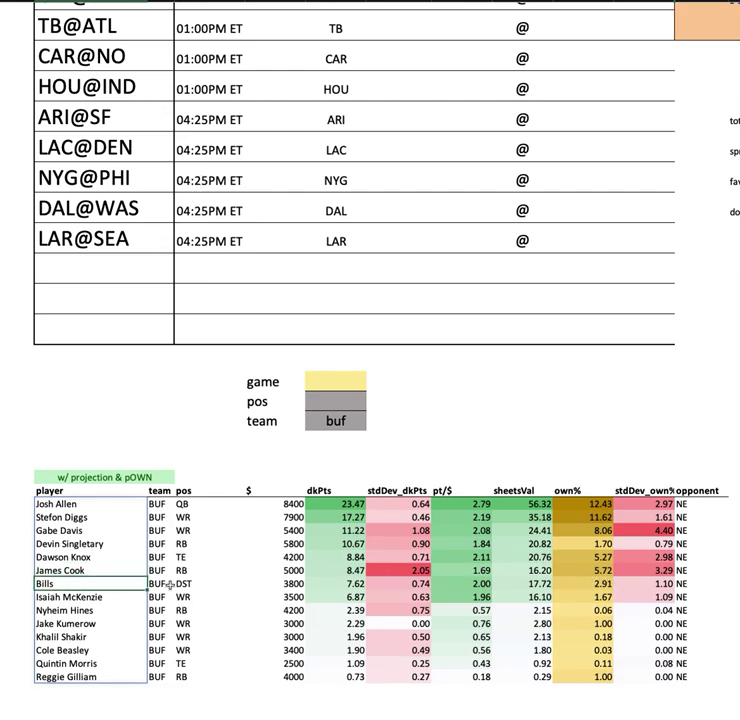
shift+click(711, 583)
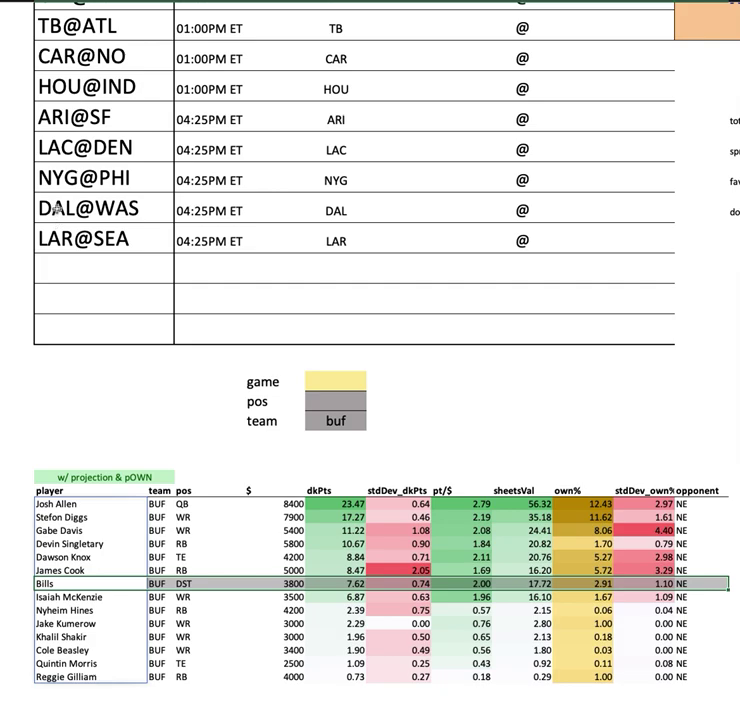
scroll(107, 188, up, 1)
scroll(230, 433, down, 2)
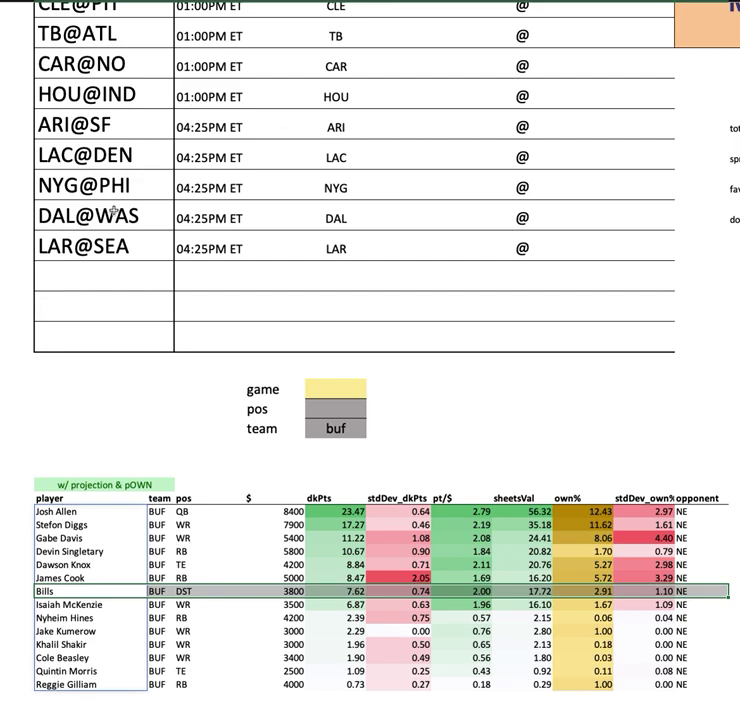
Step: Set the team filter to bal so the player table lists Baltimore's players
click(330, 426)
scroll(499, 405, up, 3)
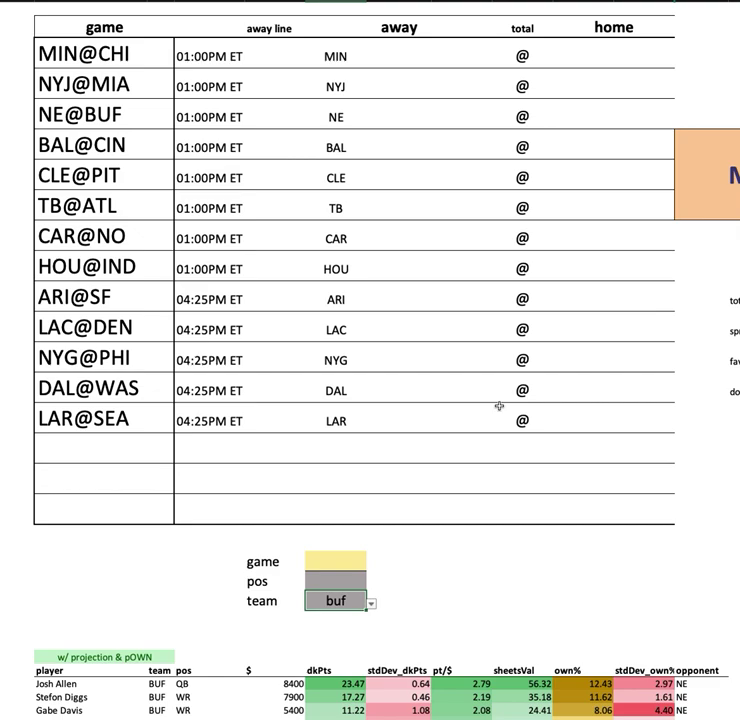
text(bal)
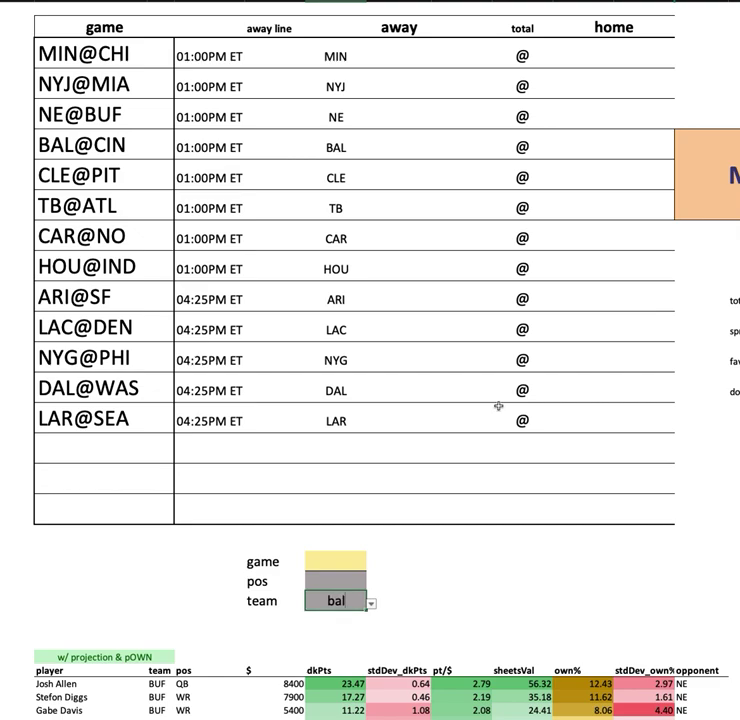
key(Return)
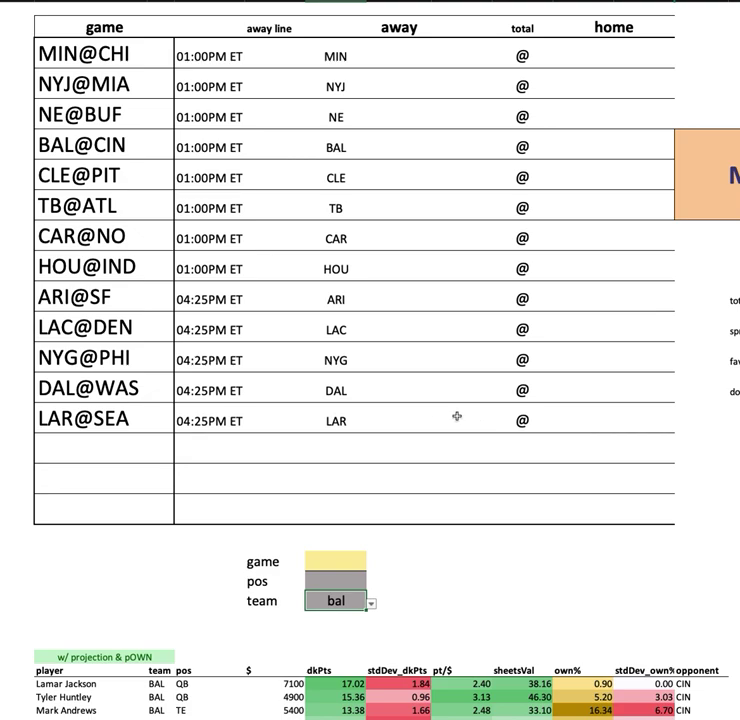
click(194, 347)
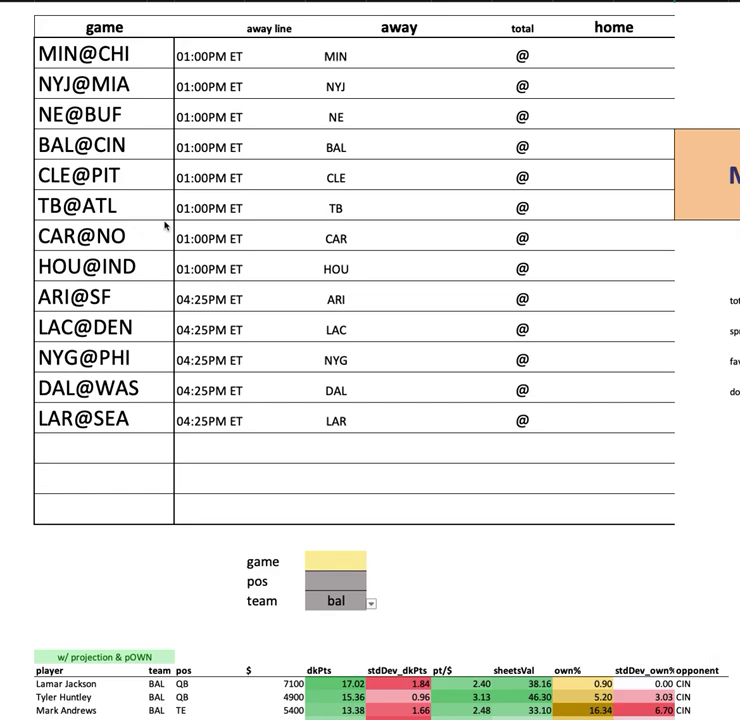
scroll(185, 270, down, 3)
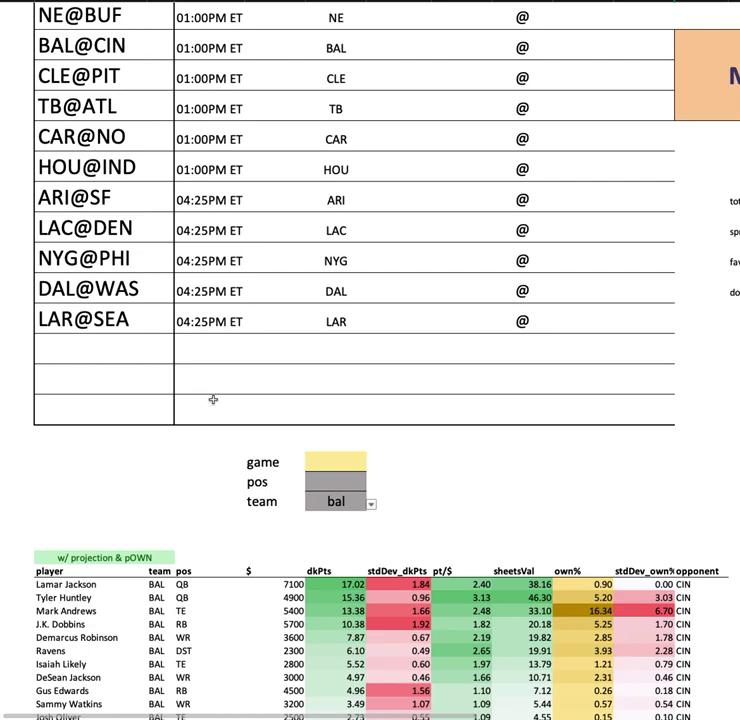
scroll(205, 399, down, 2)
scroll(228, 259, up, 4)
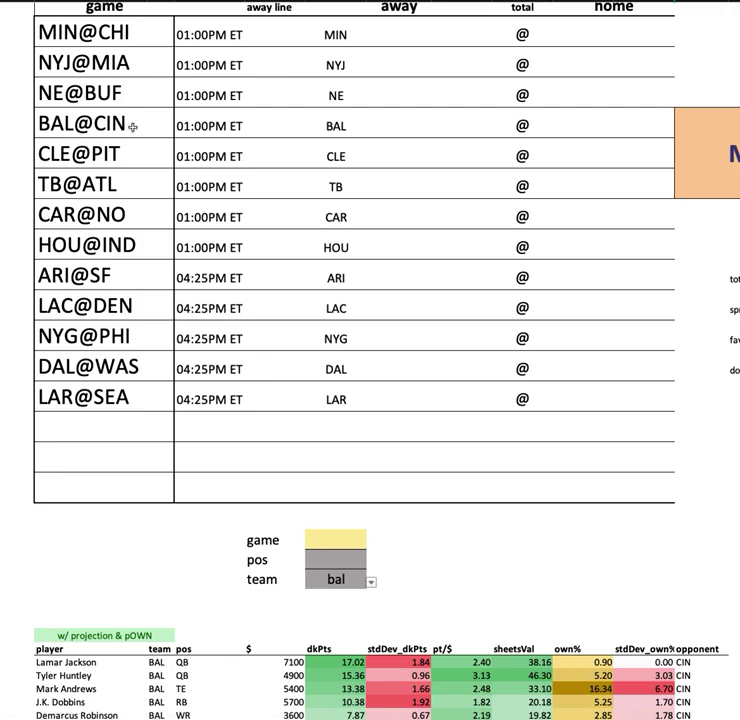
Step: Single out the BAL@CIN game in the game list, and highlight it together with LAC@DEN
click(118, 122)
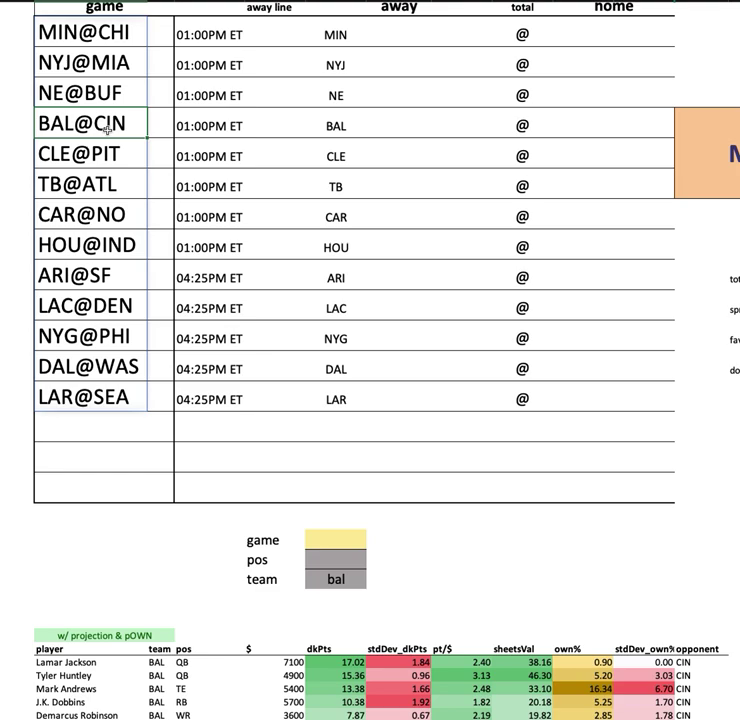
scroll(90, 128, down, 1)
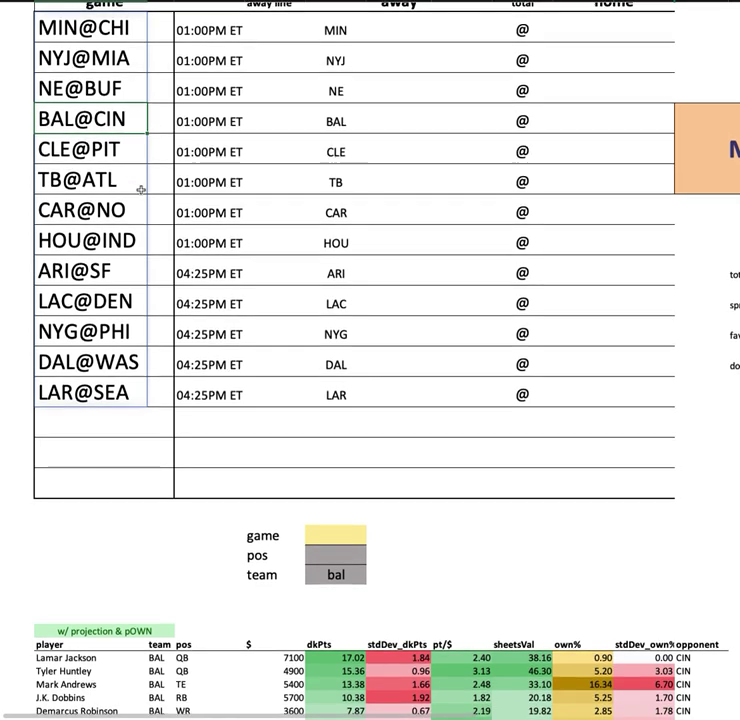
click(72, 302)
scroll(90, 250, down, 2)
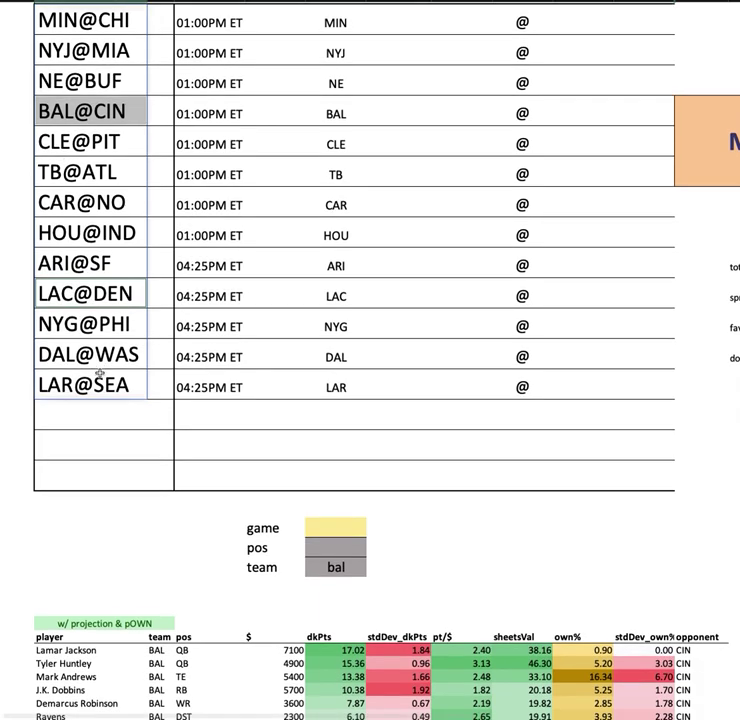
click(112, 111)
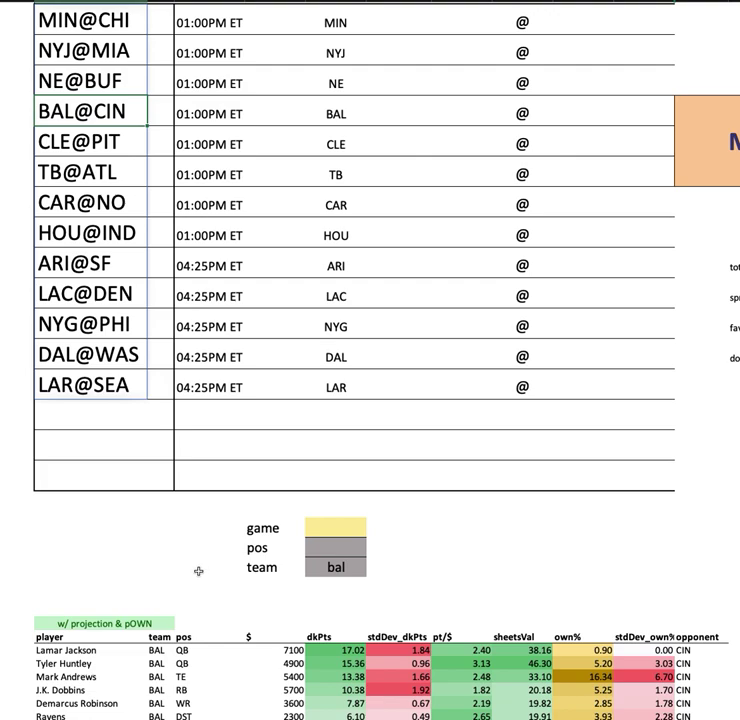
Step: Highlight the whole Baltimore player table, and single out Tyler Huntley's name
scroll(203, 564, down, 3)
scroll(203, 564, down, 10)
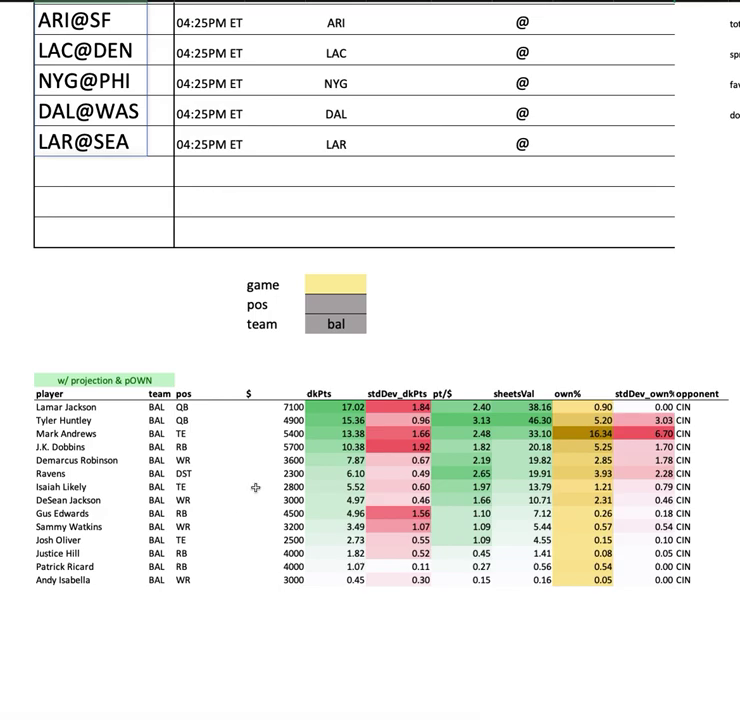
drag(728, 377, 30, 593)
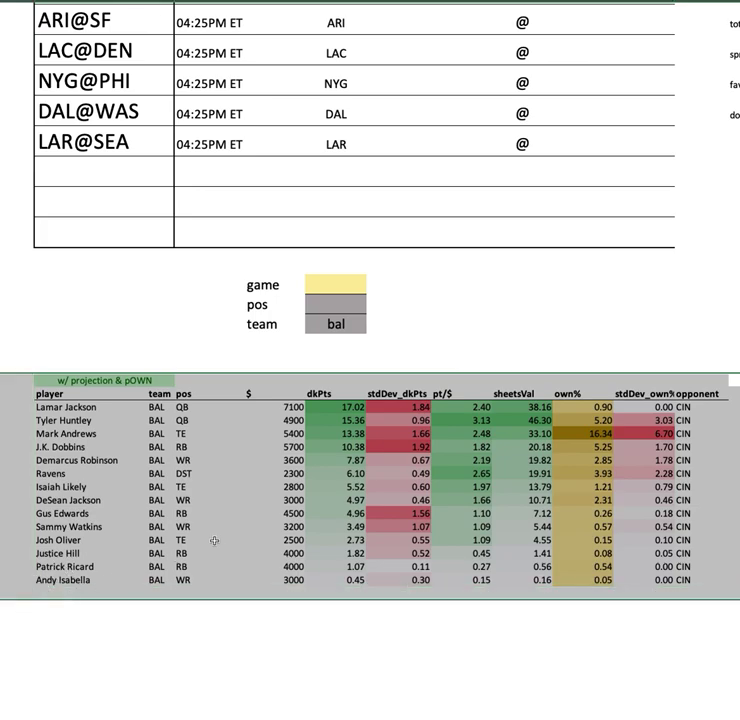
click(66, 420)
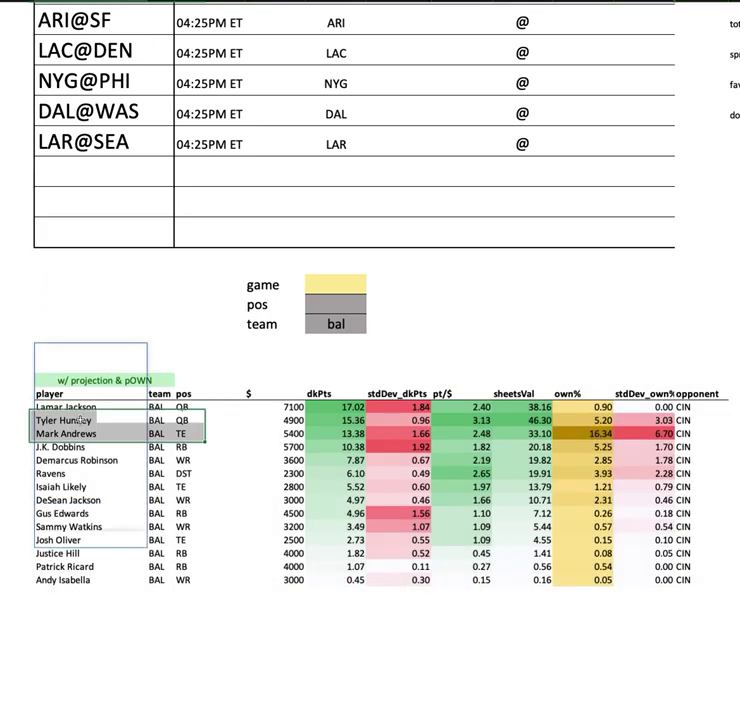
key(ctrl+shift+Down)
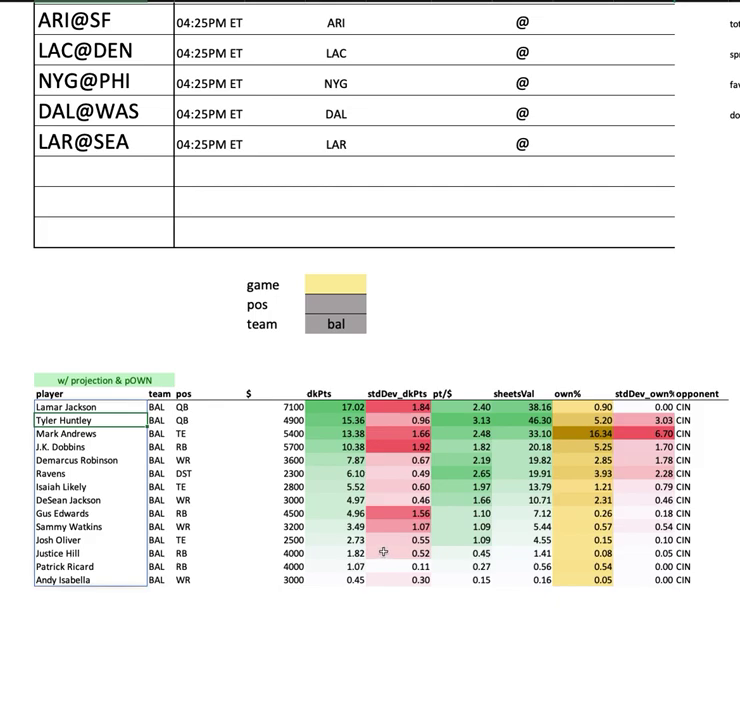
Step: Highlight Lamar Jackson's entire row, and single out Tyler Huntley's dkPts for comparison
click(96, 404)
key(ctrl+shift+Down)
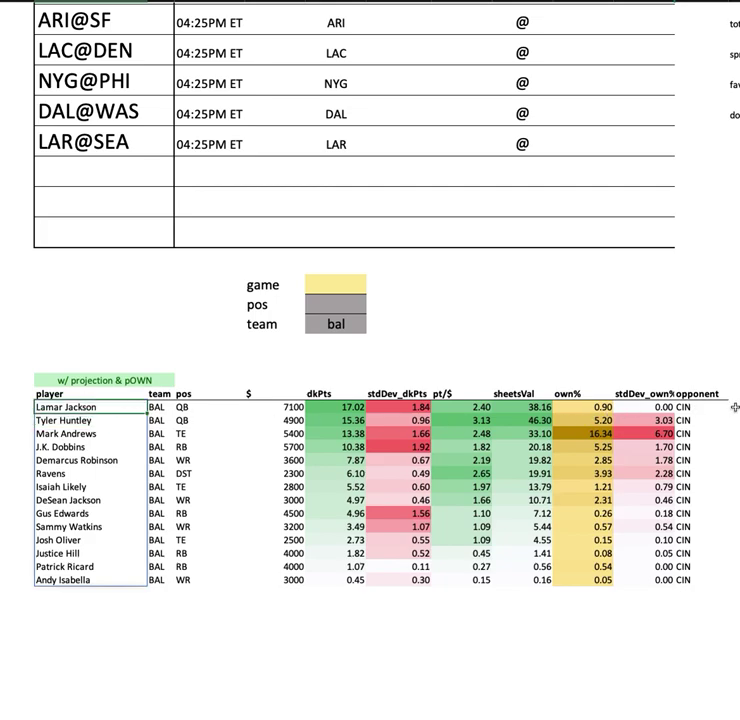
key(shift+space)
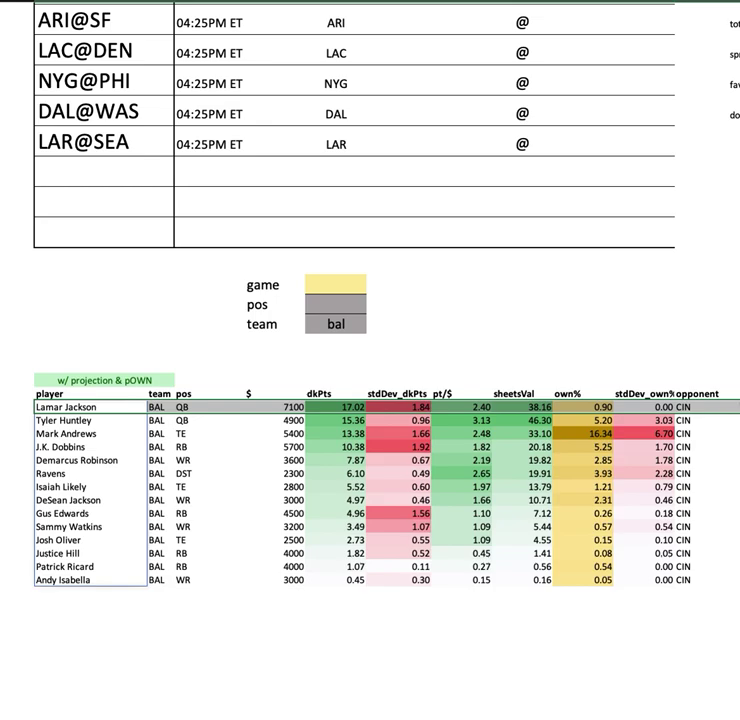
drag(340, 580, 355, 410)
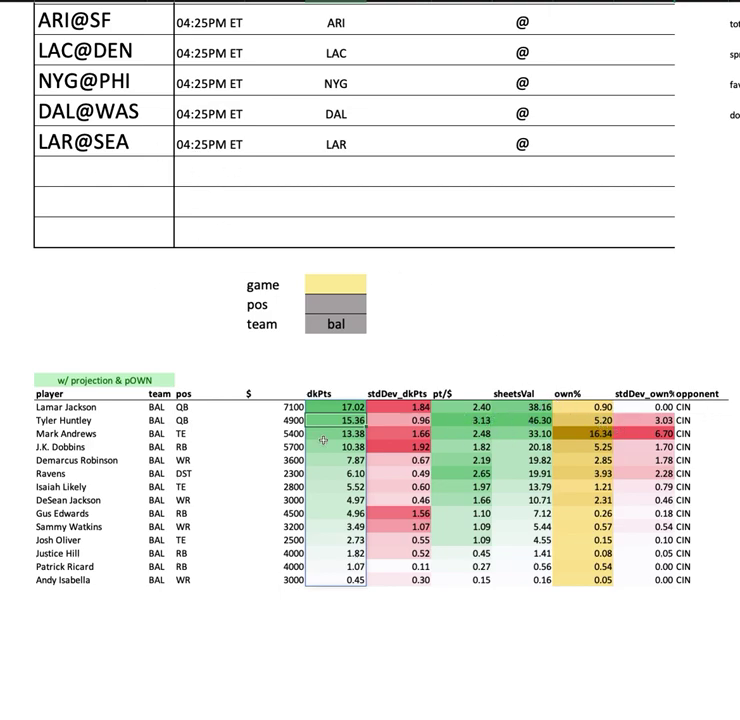
Step: Highlight the names of Tyler Huntley and Demarcus Robinson together, and single out Robinson's salary and full row
click(95, 421)
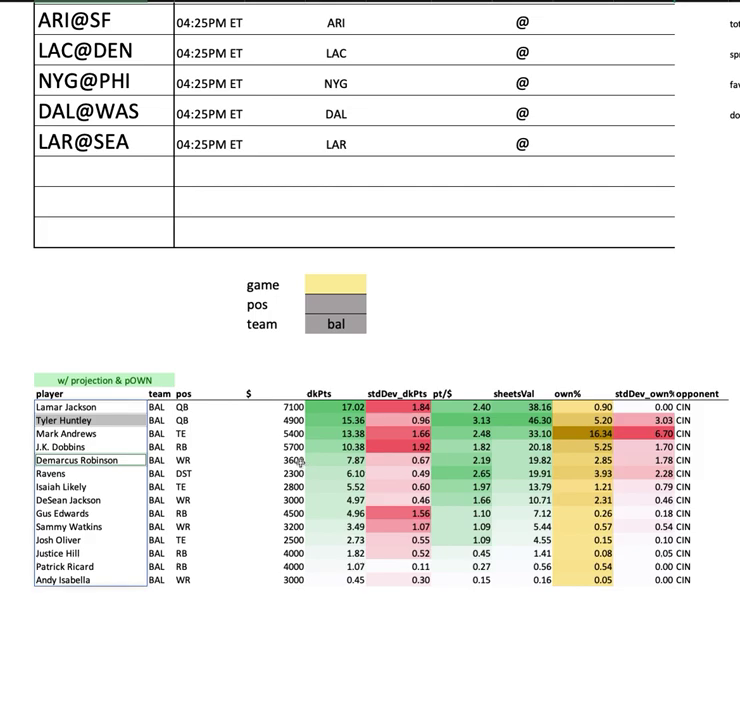
click(299, 460)
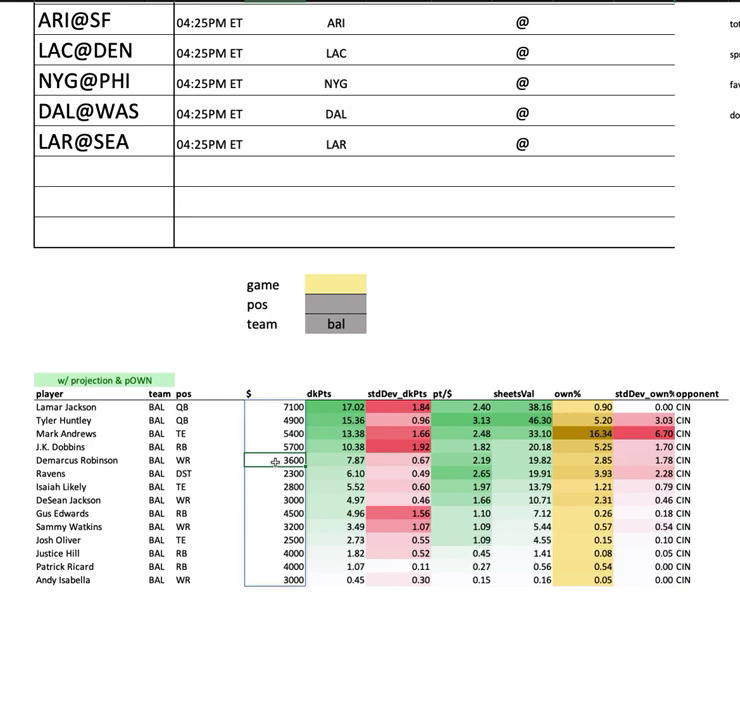
click(132, 462)
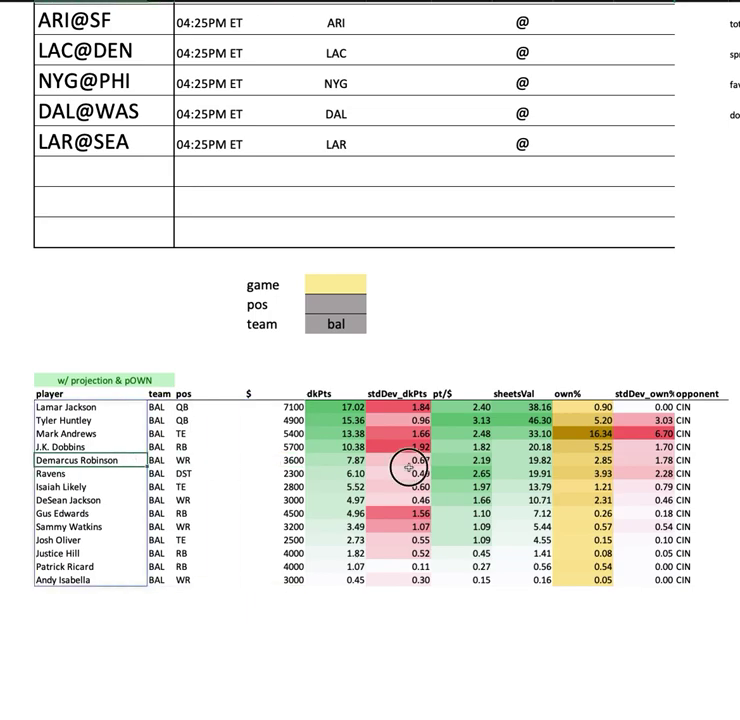
key(shift+space)
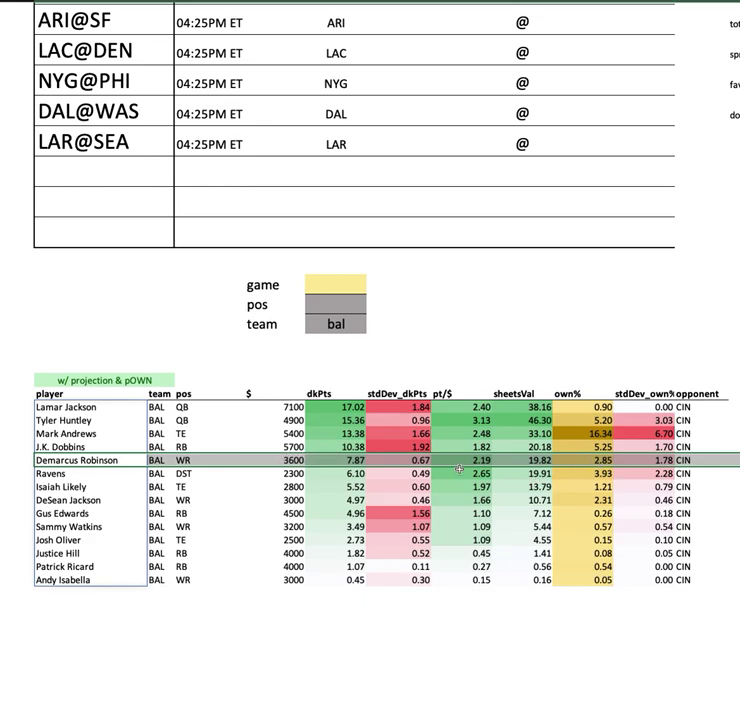
drag(111, 433, 728, 433)
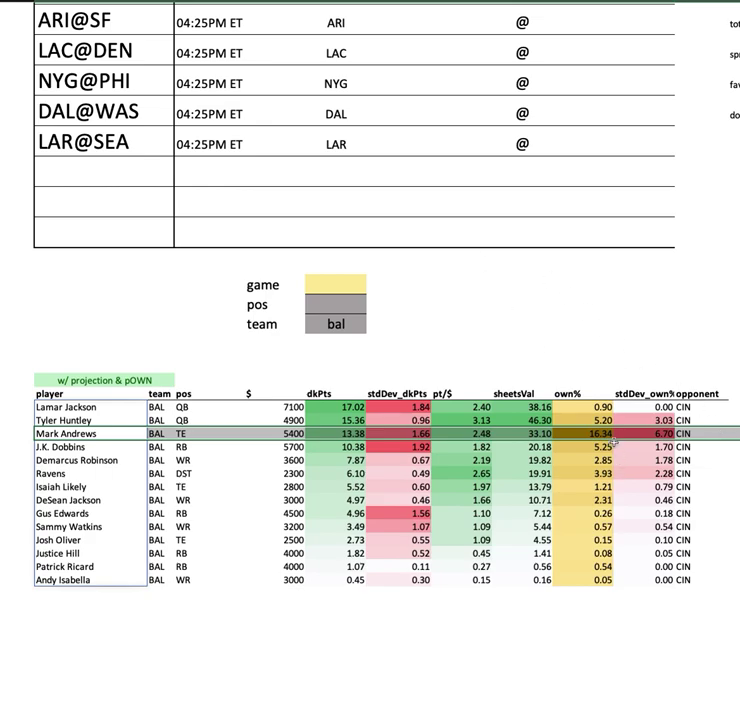
click(567, 292)
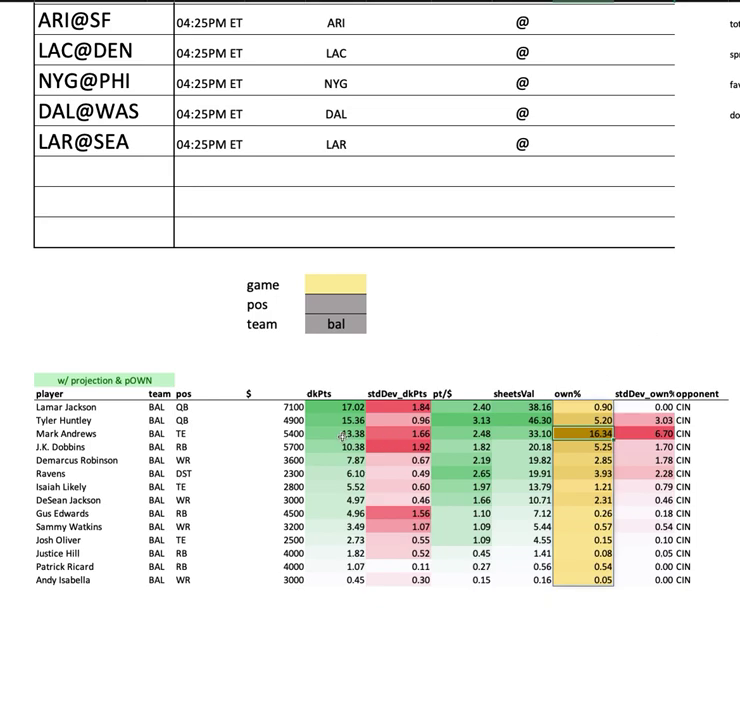
drag(523, 407, 523, 580)
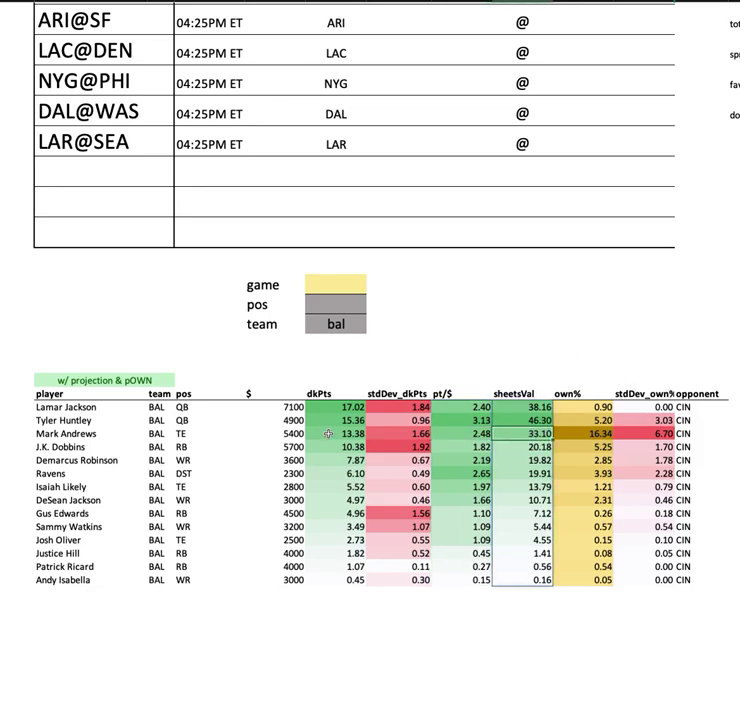
key(ctrl+z)
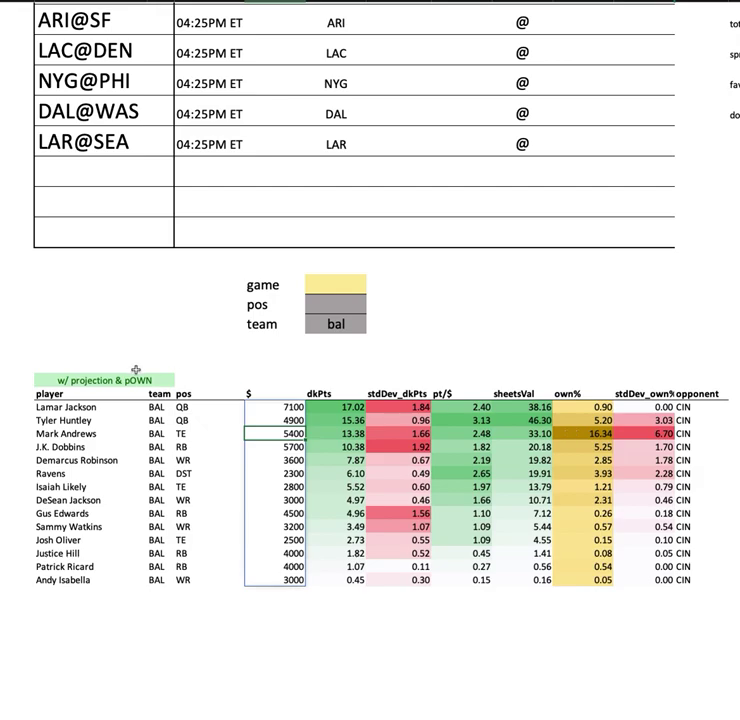
Step: Compare running backs J.K. Dobbins and Gus Edwards by highlighting both names, and single out Demarcus Robinson's name
click(94, 447)
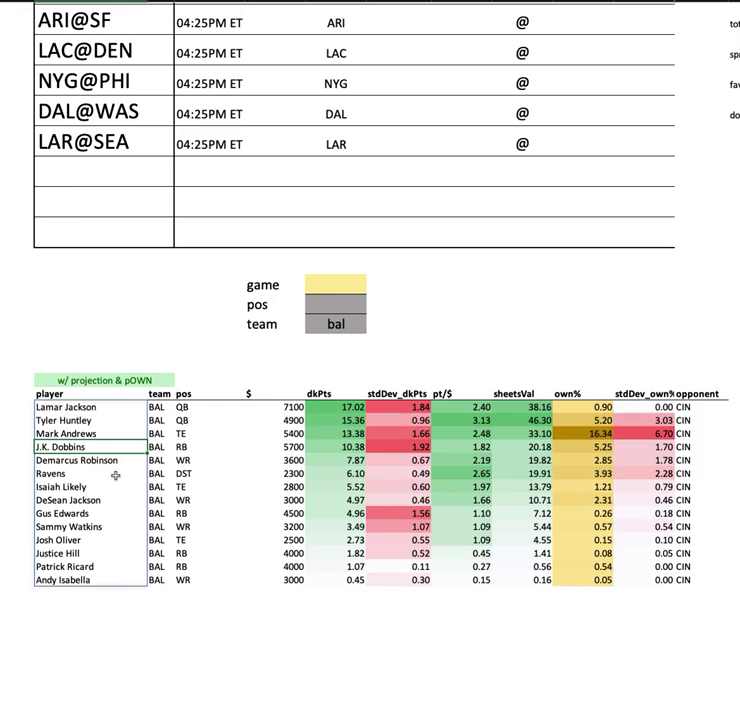
click(111, 513)
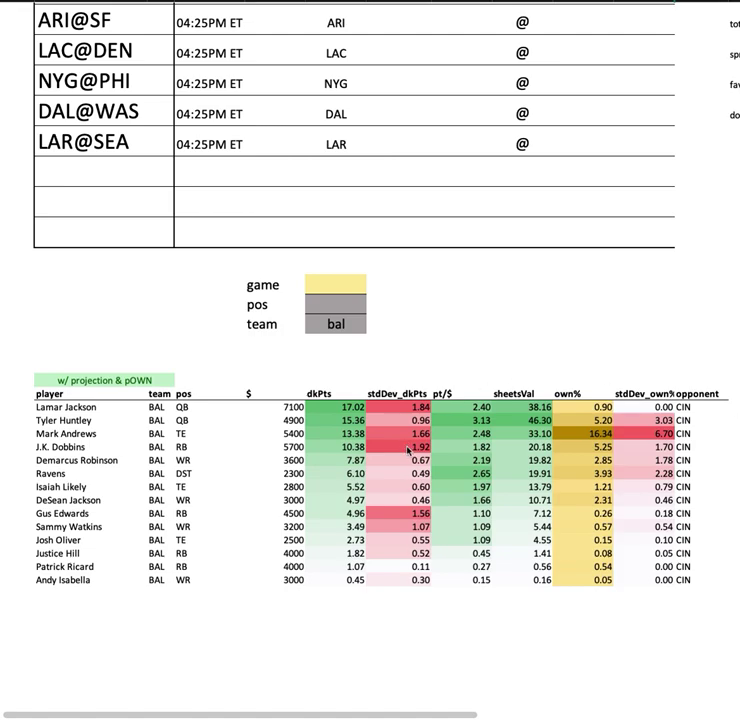
click(75, 447)
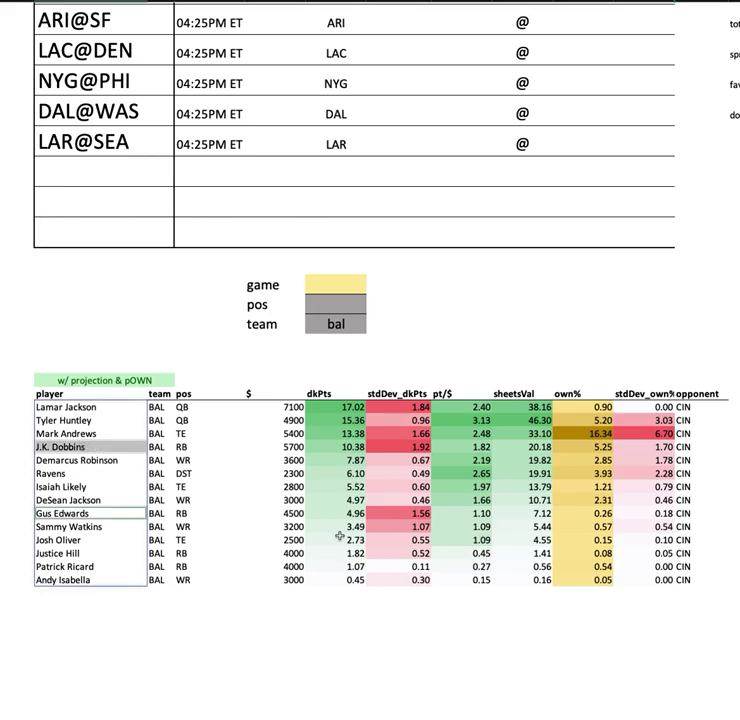
click(122, 460)
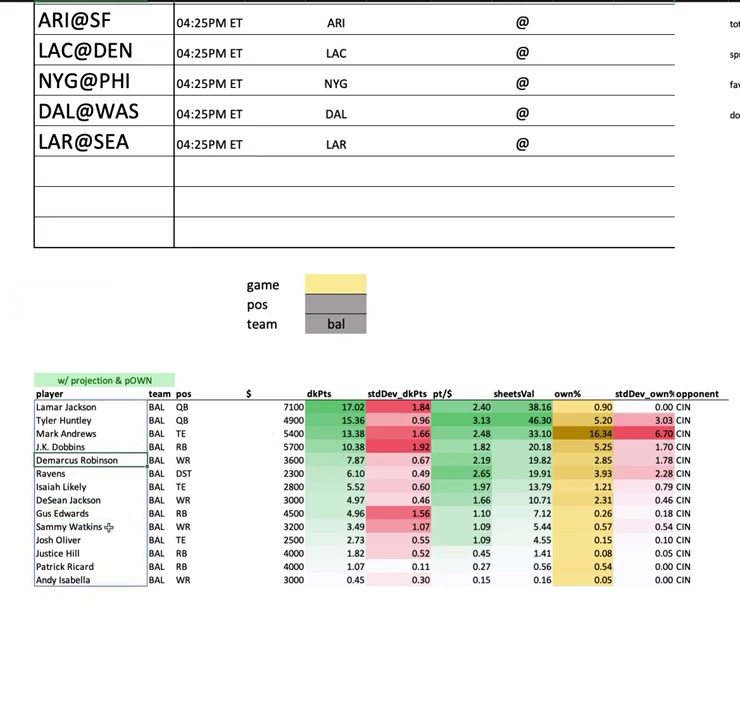
Step: Set the team filter to cin, and highlight the names of Joe Burrow and Ja'Marr Chase together
click(335, 324)
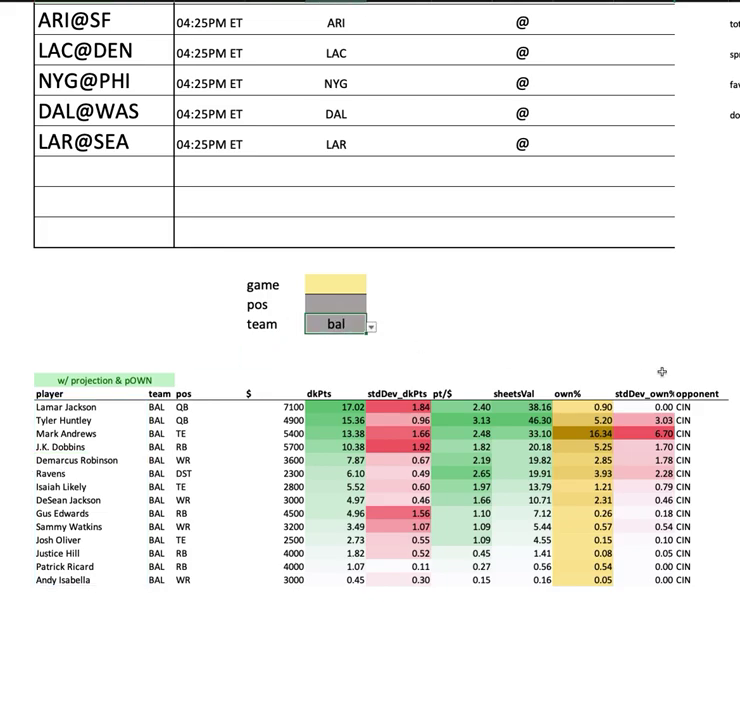
text(cin)
key(Return)
click(84, 421)
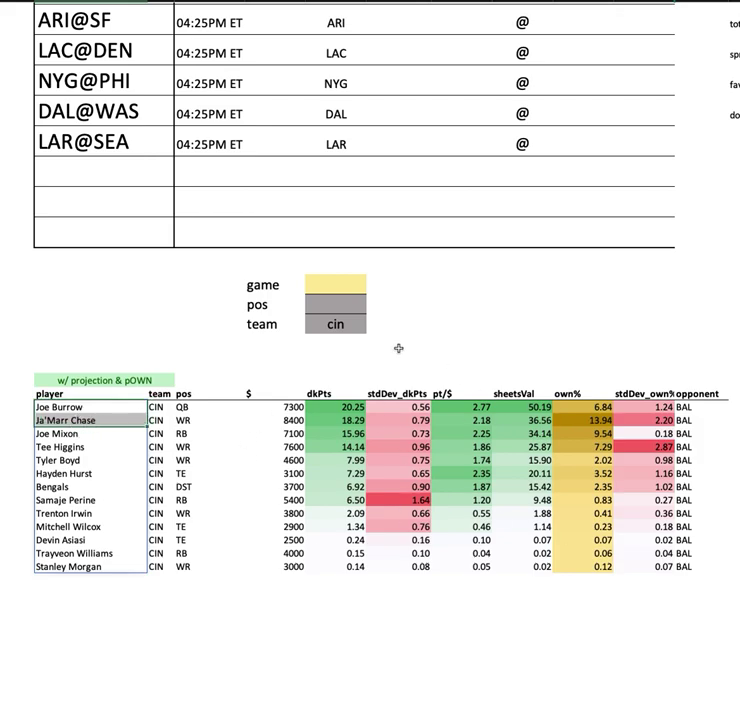
scroll(327, 481, up, 1)
scroll(327, 481, up, 6)
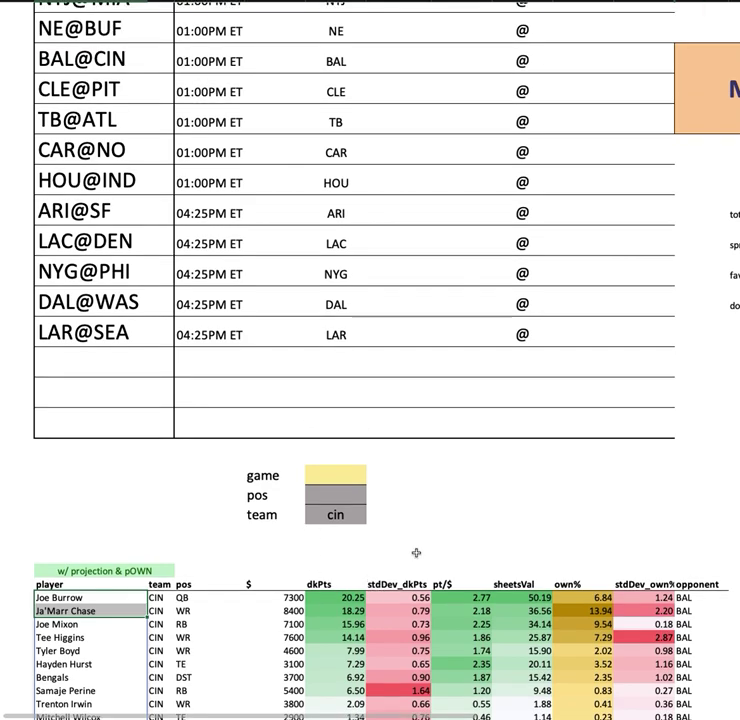
Step: Highlight the own% values of the Cincinnati players, and single out Joe Burrow's sheetsVal and Ja'Marr Chase's salary
scroll(416, 552, down, 3)
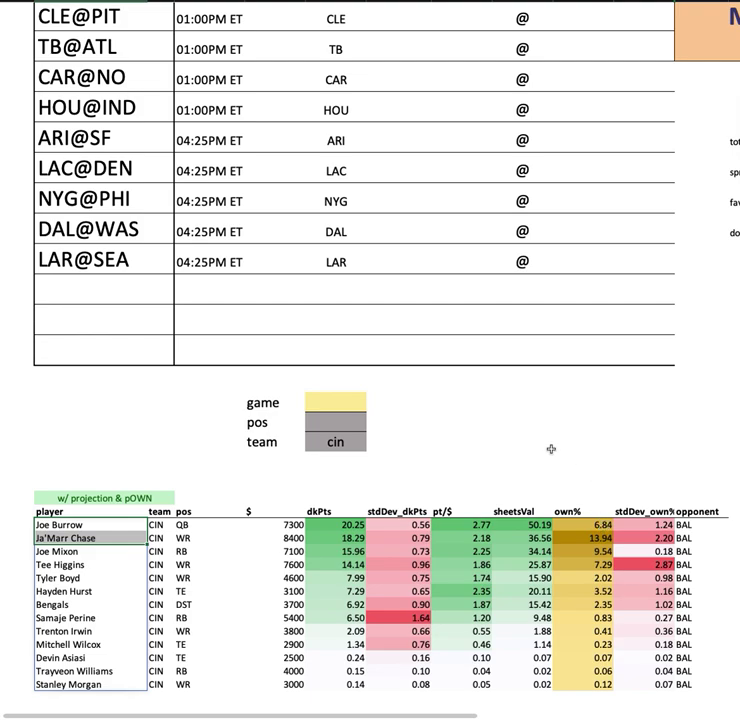
scroll(552, 447, down, 2)
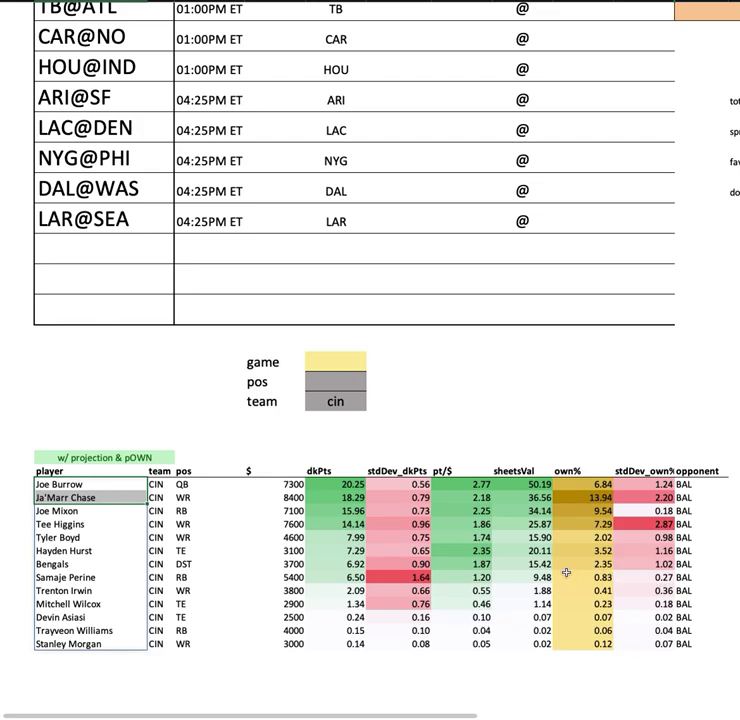
click(596, 558)
drag(596, 558, 596, 617)
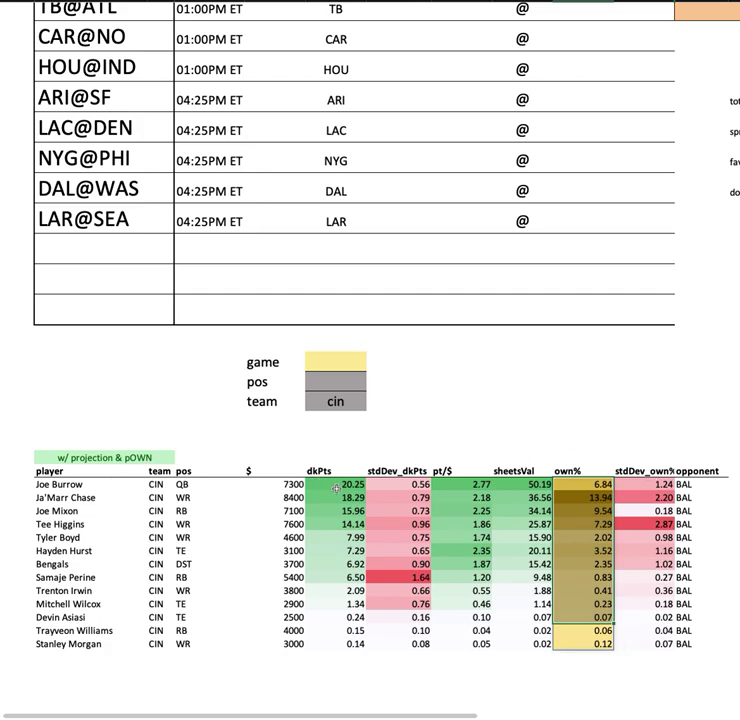
drag(536, 485, 536, 644)
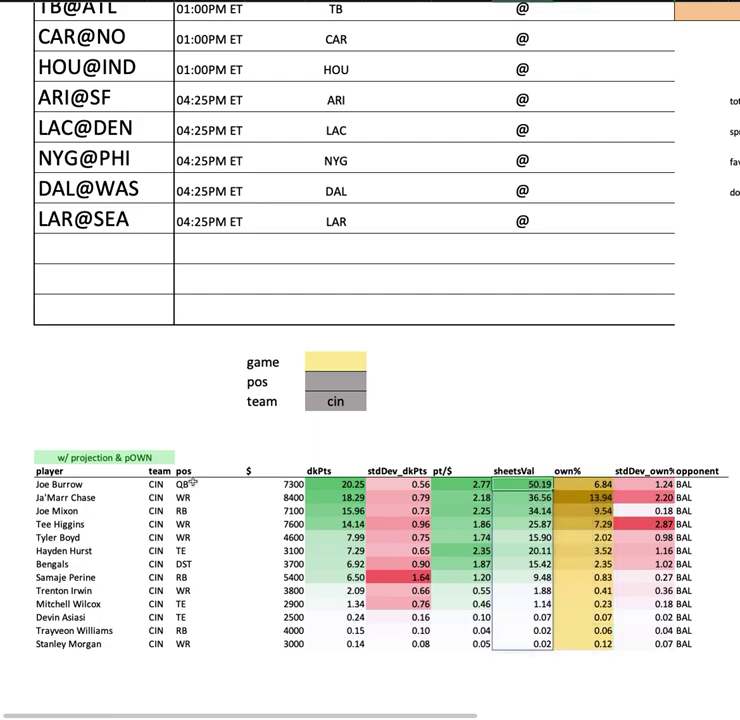
drag(250, 497, 280, 644)
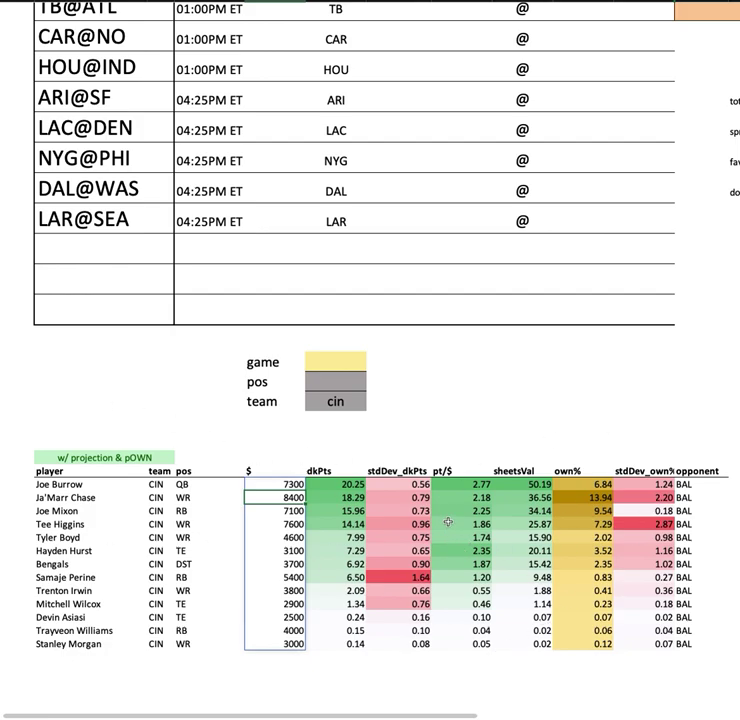
Step: Highlight the full rows of Tee Higgins, Tyler Boyd, Hayden Hurst and the Bengals defense one after another
click(103, 500)
drag(100, 524, 728, 524)
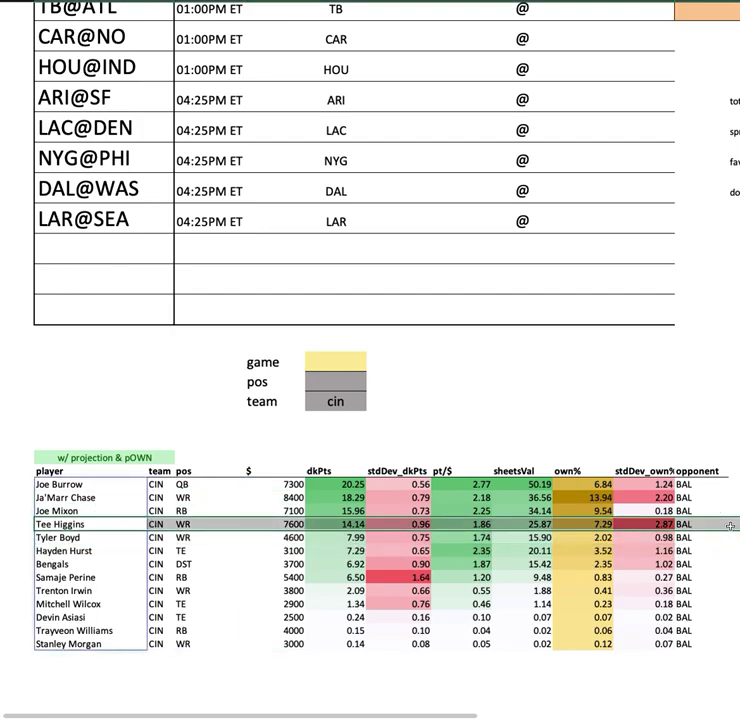
click(130, 537)
drag(222, 541, 727, 539)
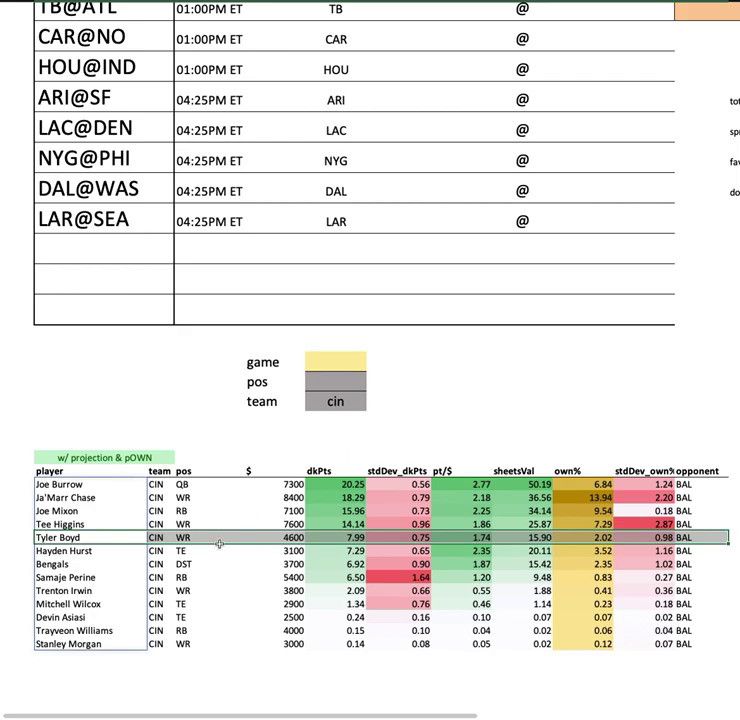
click(117, 537)
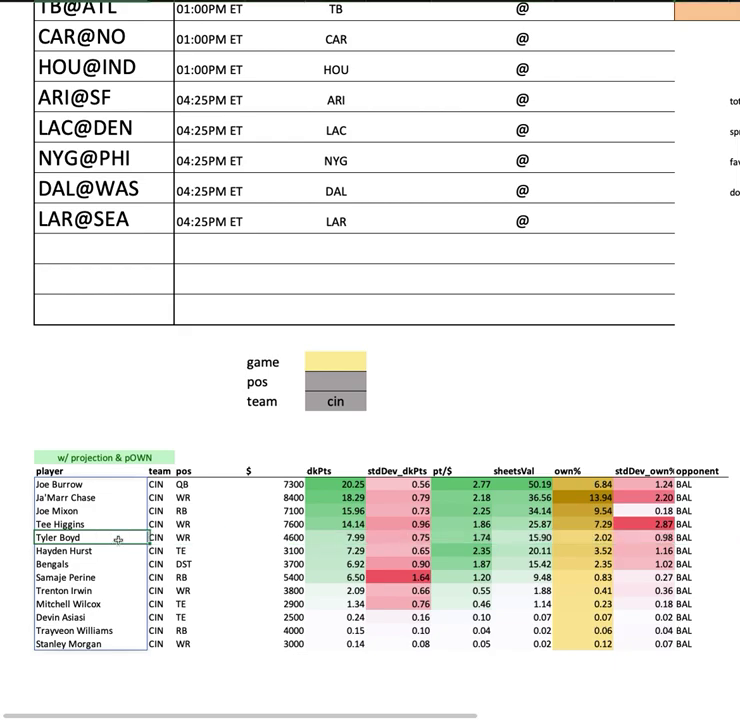
shift+click(727, 537)
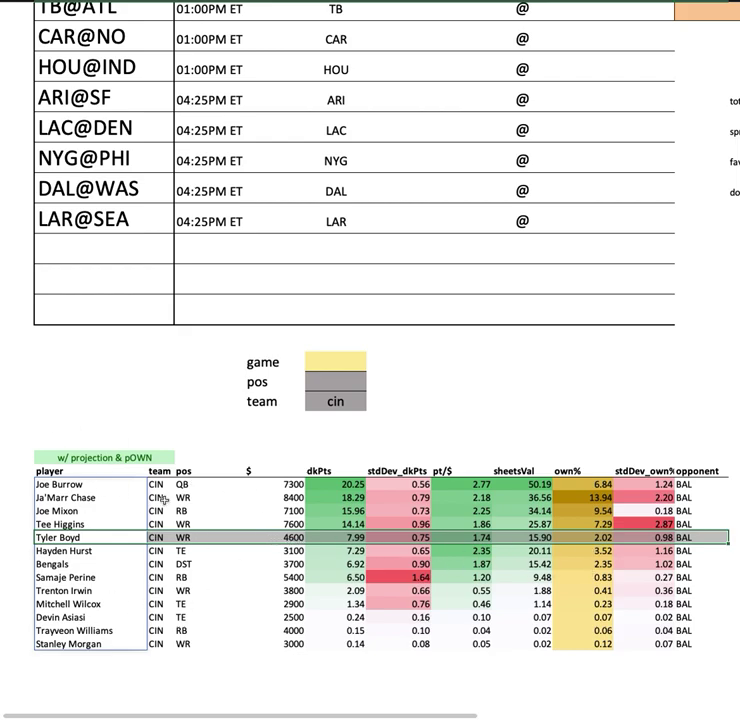
drag(90, 536, 710, 553)
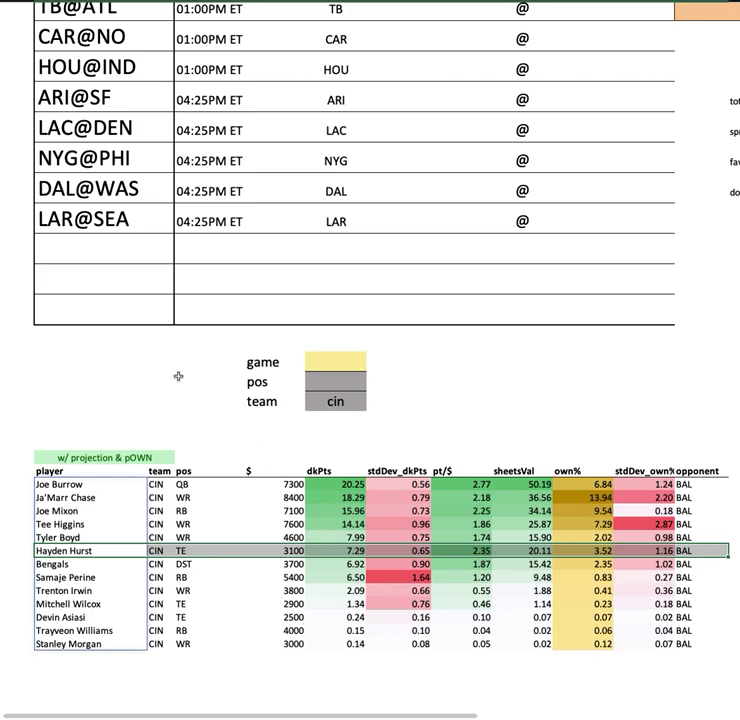
click(495, 561)
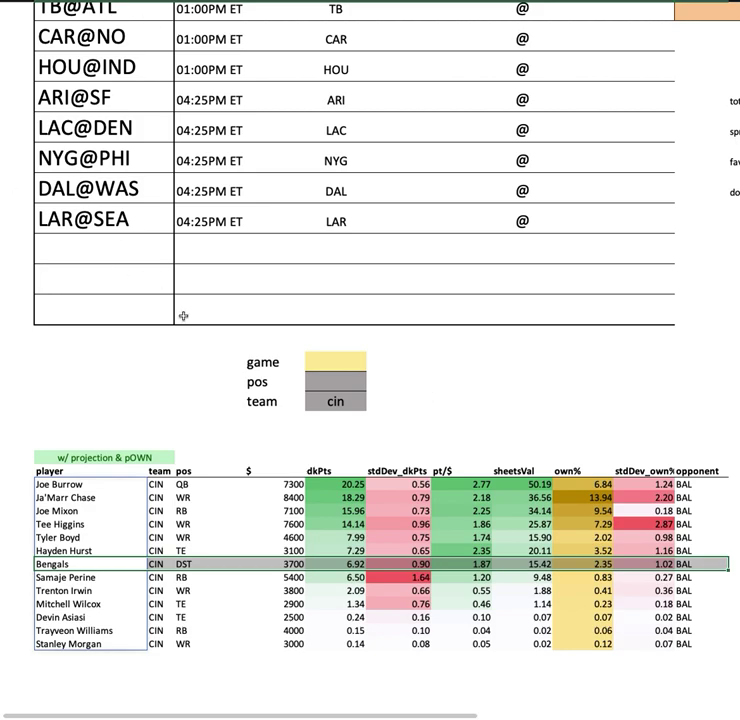
Step: Highlight Joe Mixon's entire row, and single out his salary, pt/$, sheetsVal and own%
click(70, 510)
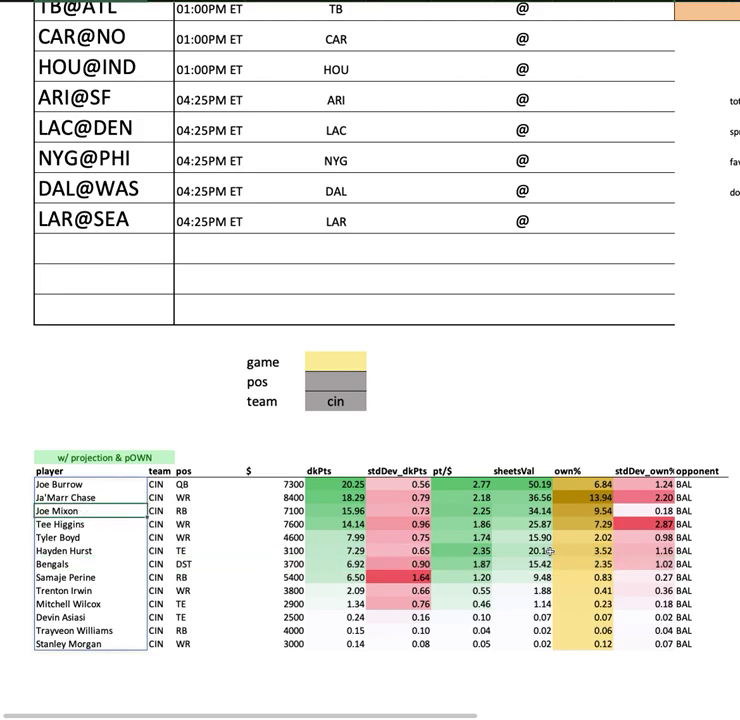
shift+click(717, 511)
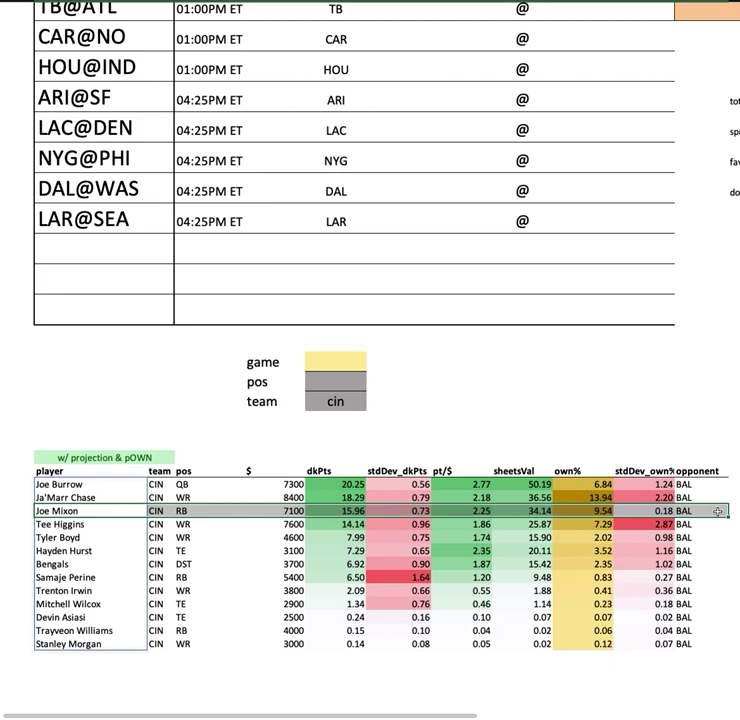
click(275, 510)
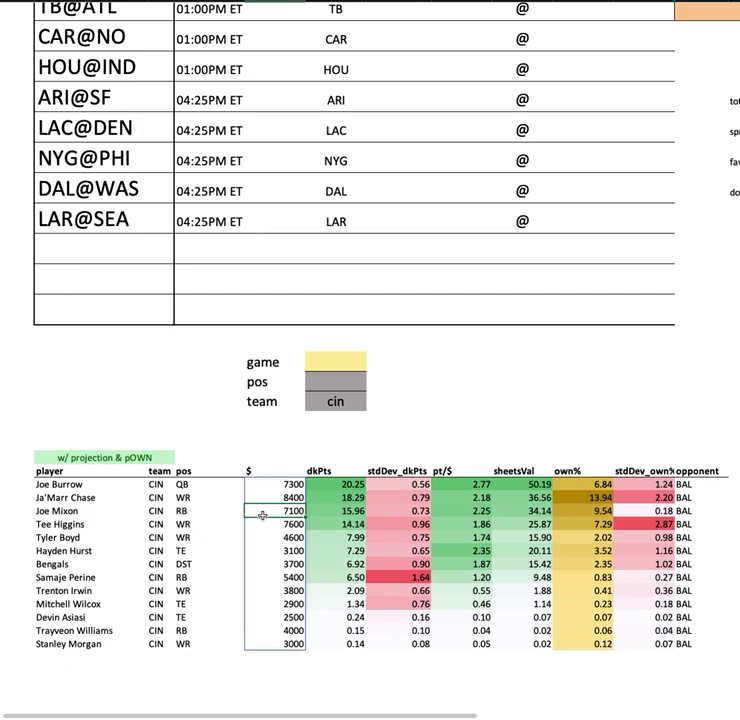
click(467, 511)
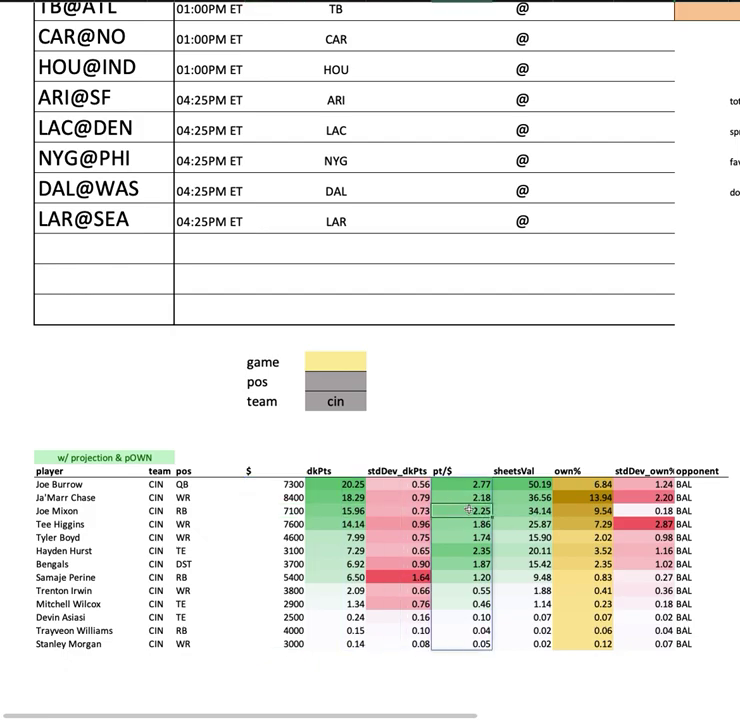
click(510, 509)
drag(467, 511, 520, 511)
click(289, 511)
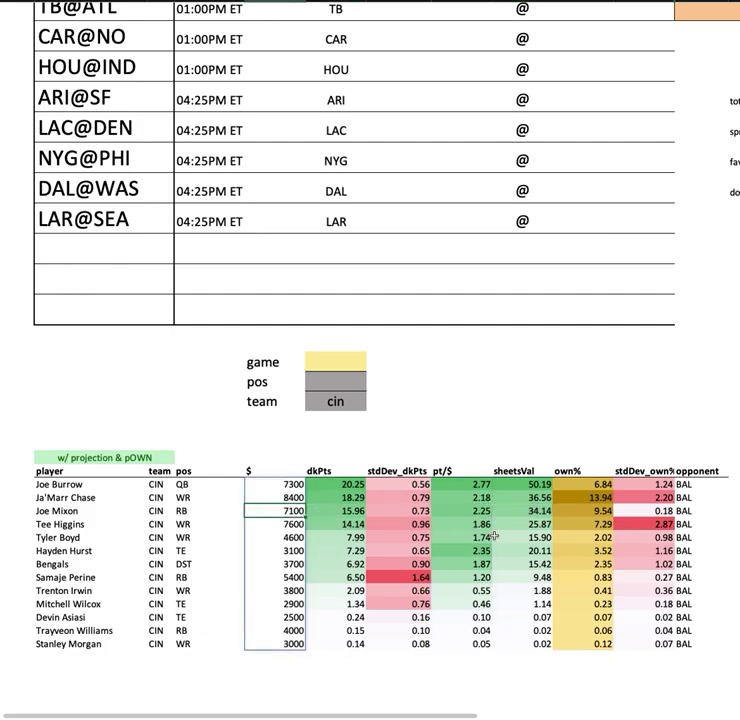
click(608, 511)
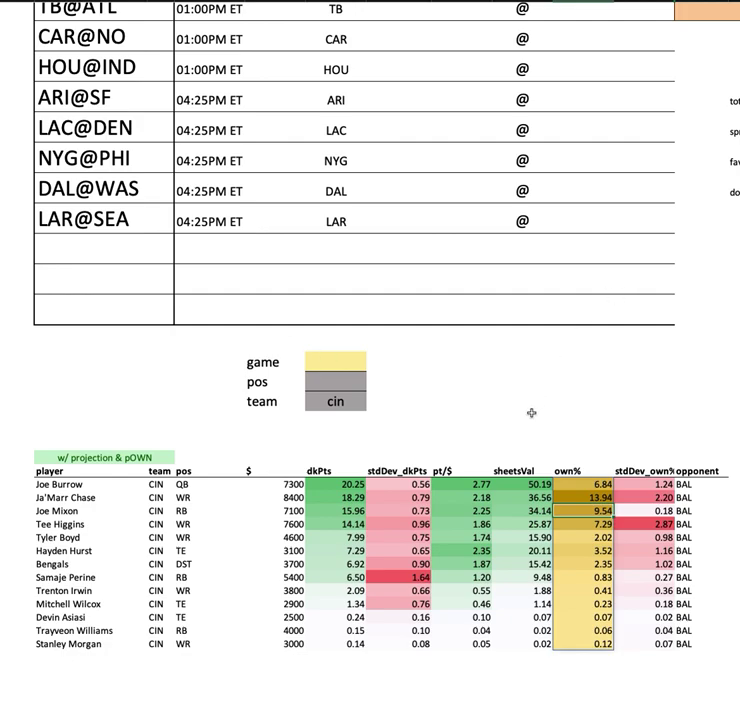
Step: Highlight Joe Mixon's row and salary again, and compare them with Samaje Perine's full row
drag(91, 512, 718, 510)
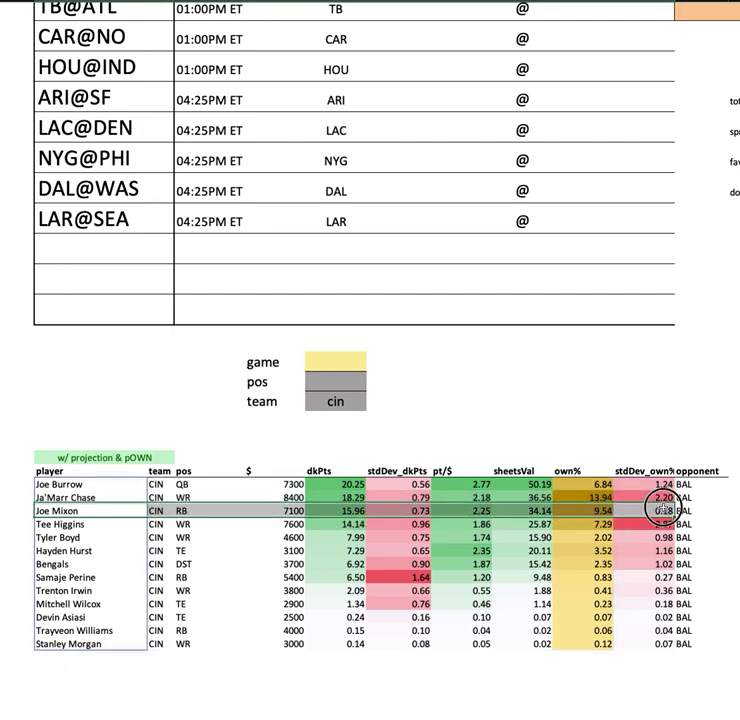
click(272, 509)
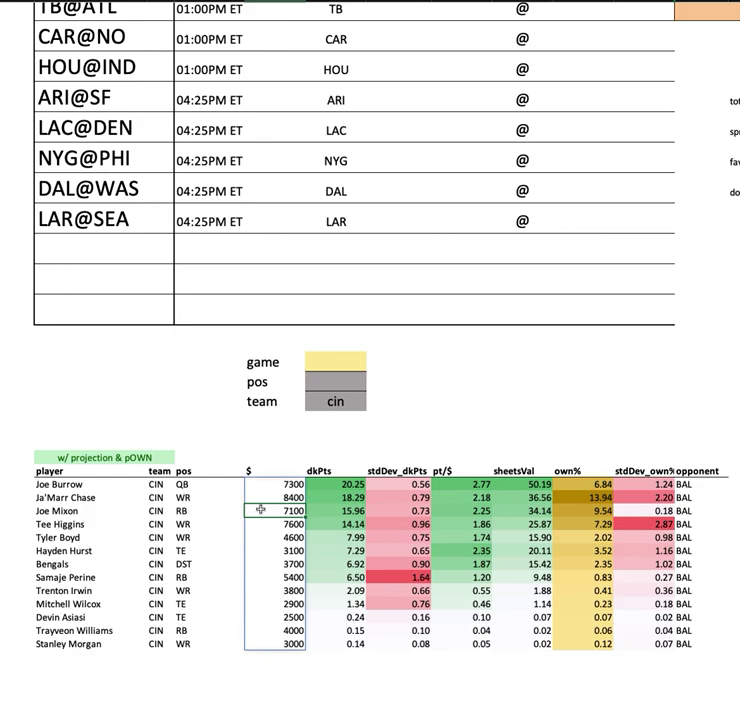
key(Escape)
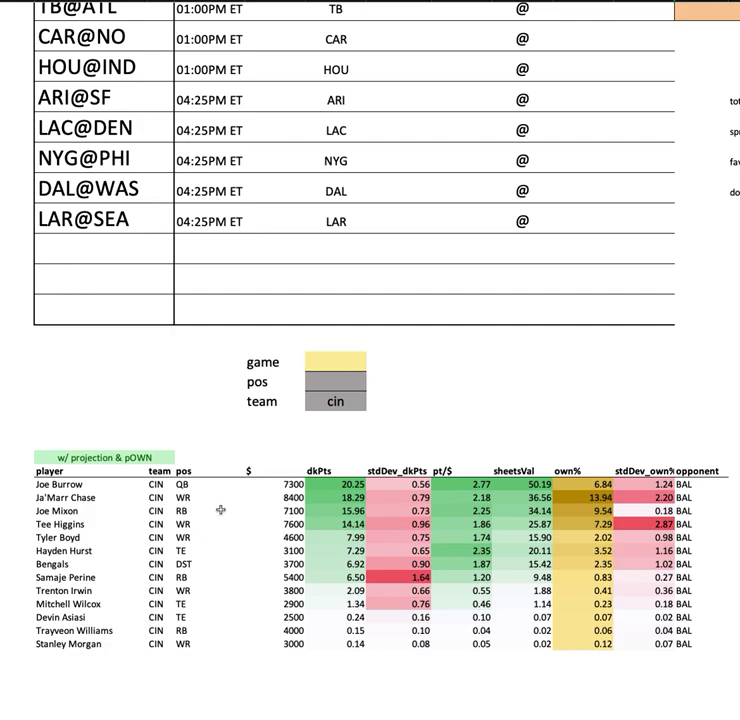
click(295, 510)
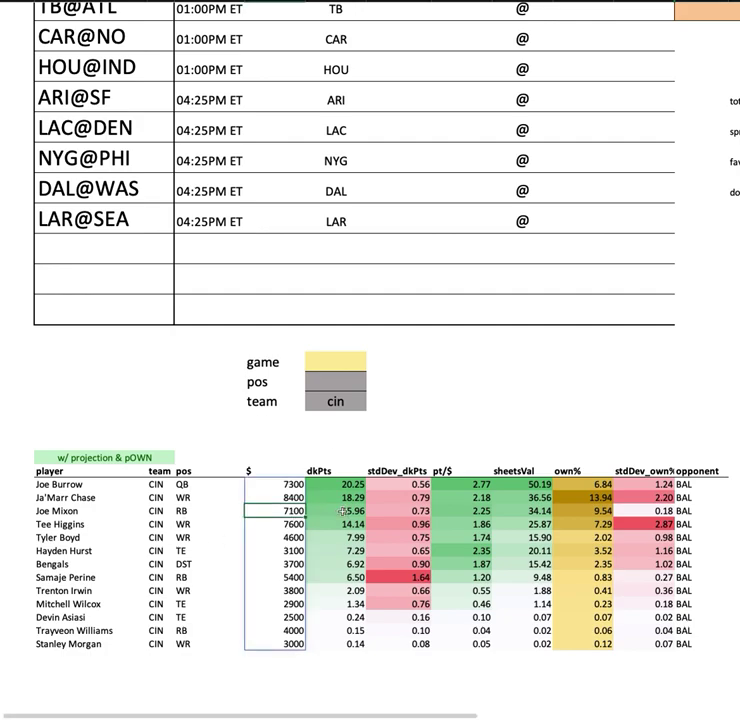
drag(99, 578, 716, 578)
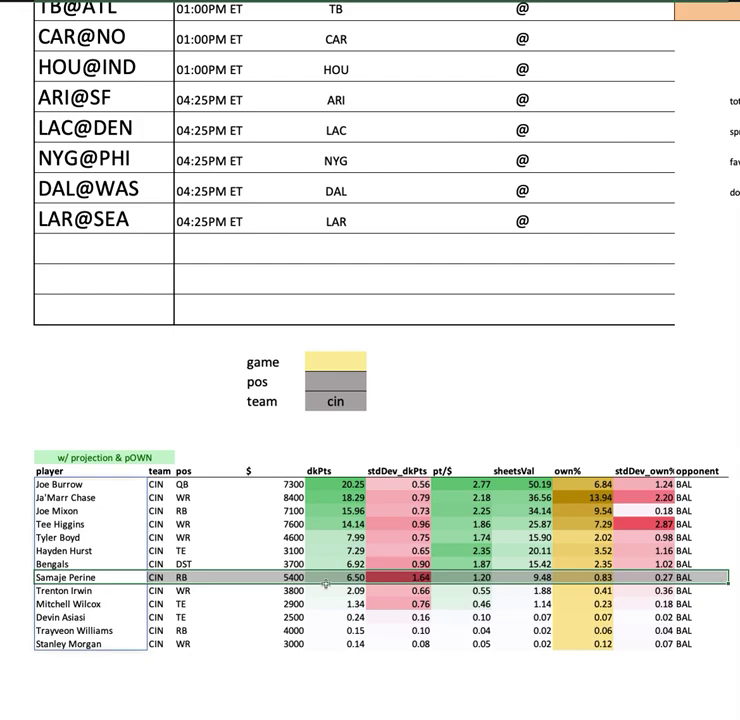
Step: Set the team filter to cle and bring the full Cleveland player table into view
click(320, 402)
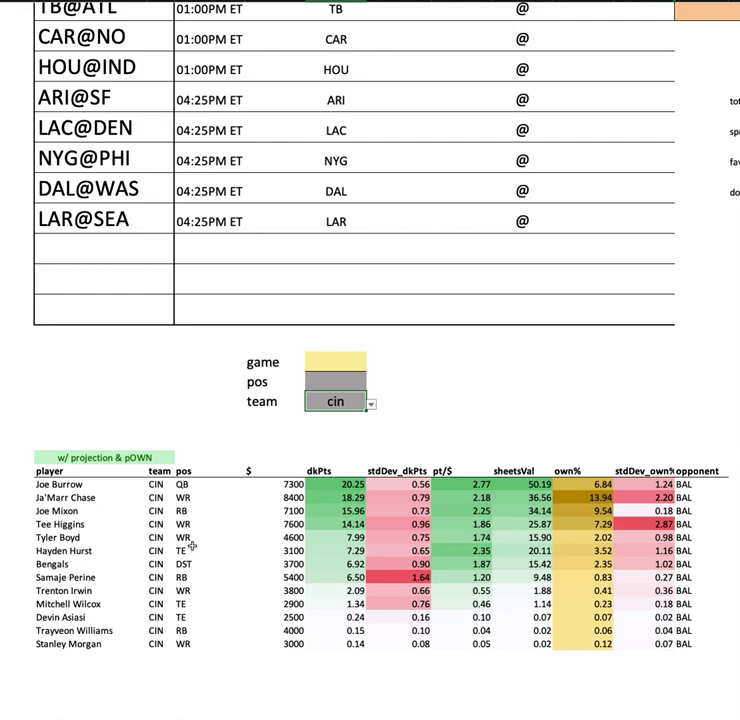
scroll(193, 546, up, 2)
scroll(193, 544, up, 1)
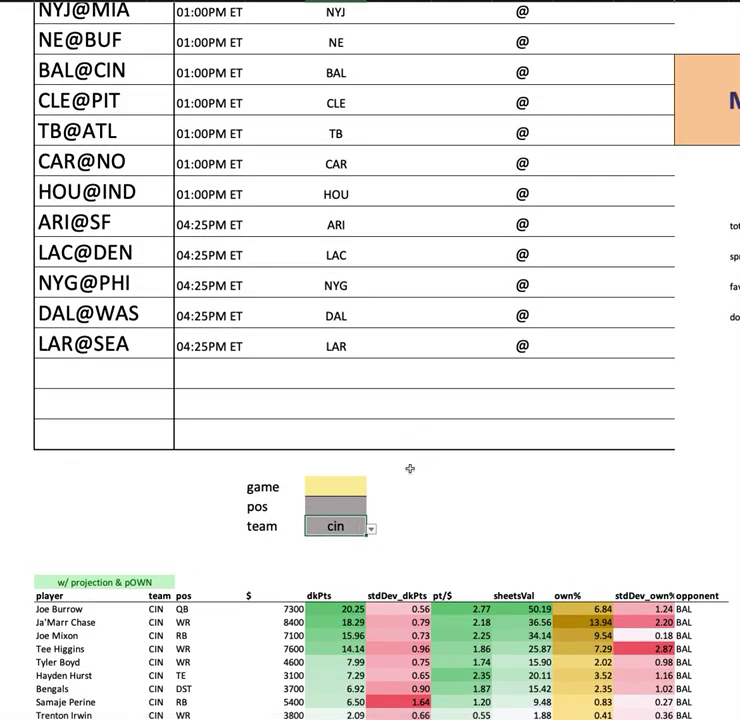
text(cle)
key(Return)
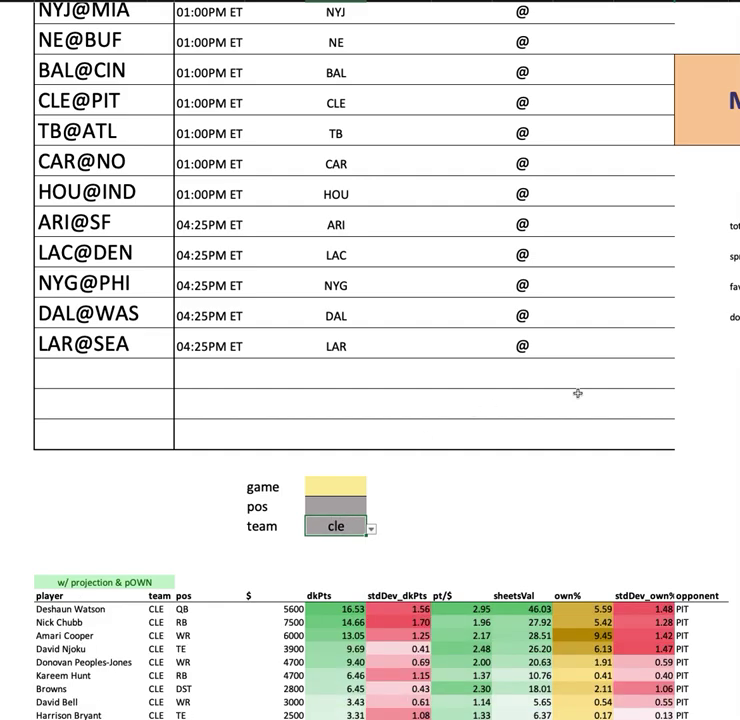
scroll(562, 440, down, 3)
scroll(570, 433, down, 3)
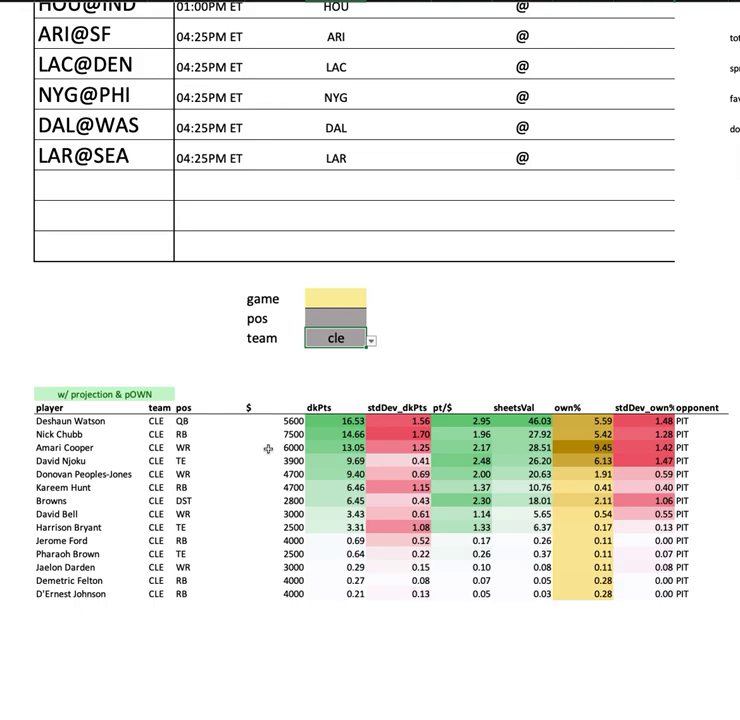
Step: Single out Amari Cooper's salary, and highlight the full rows of Donovan Peoples-Jones and Amari Cooper together
click(268, 449)
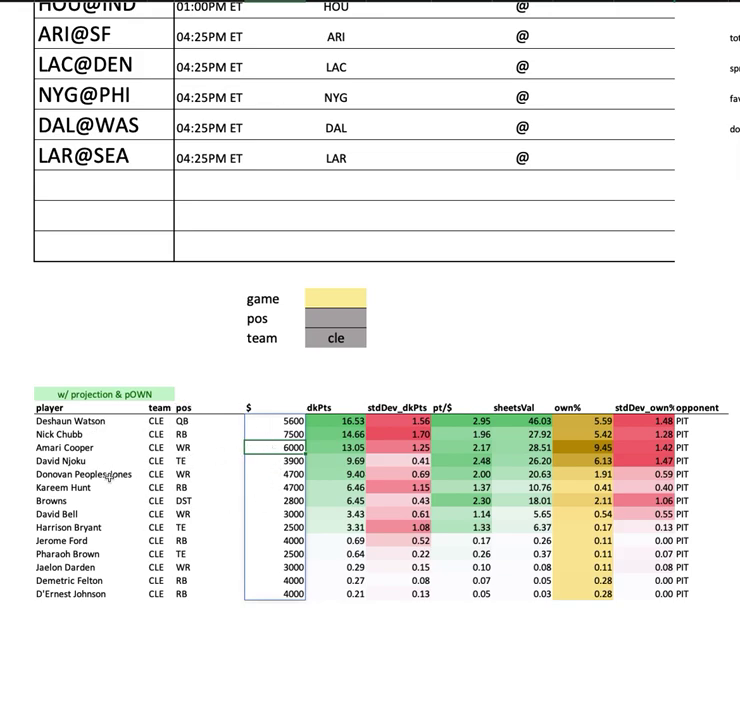
drag(107, 475, 695, 476)
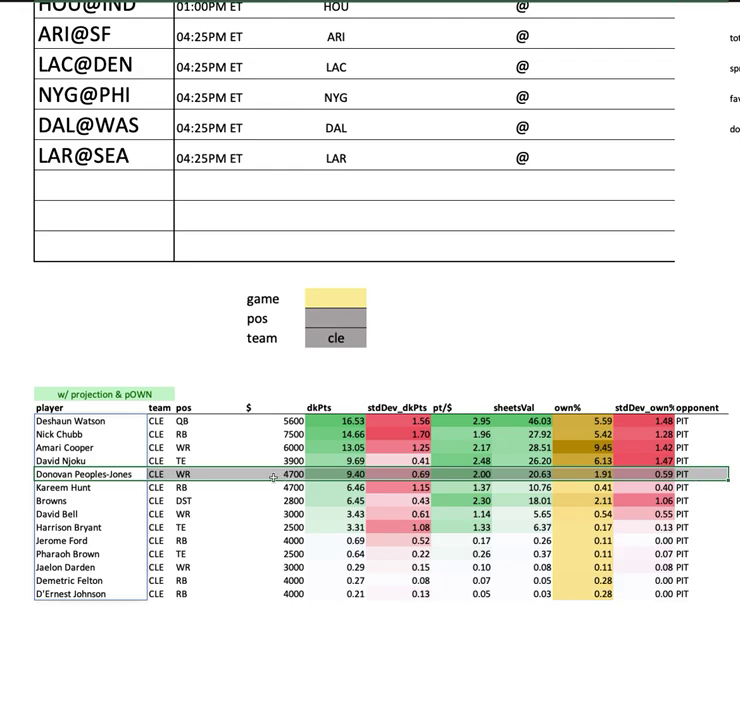
drag(83, 448, 713, 448)
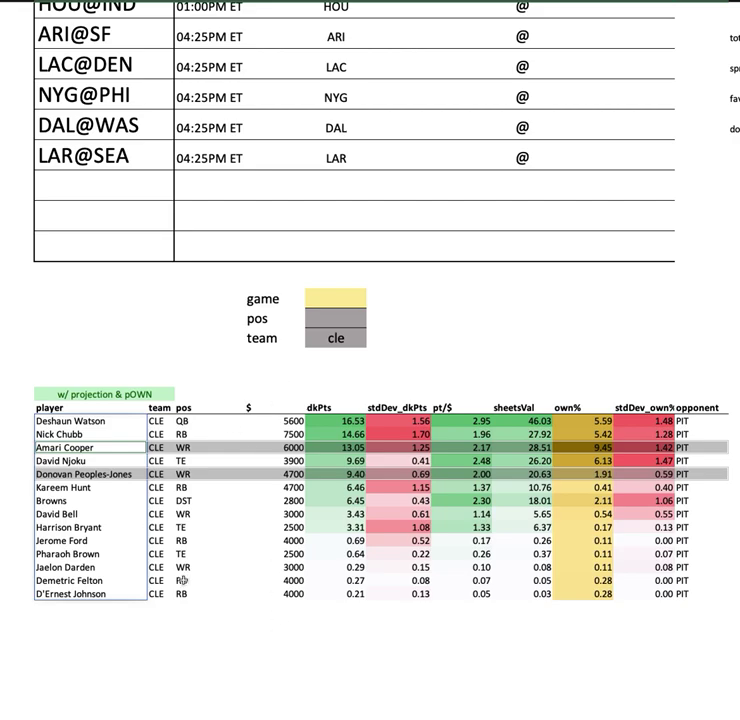
Step: Highlight Deshaun Watson's salary together with the names of Amari Cooper and Donovan Peoples-Jones
click(279, 421)
key(ctrl+shift+Down)
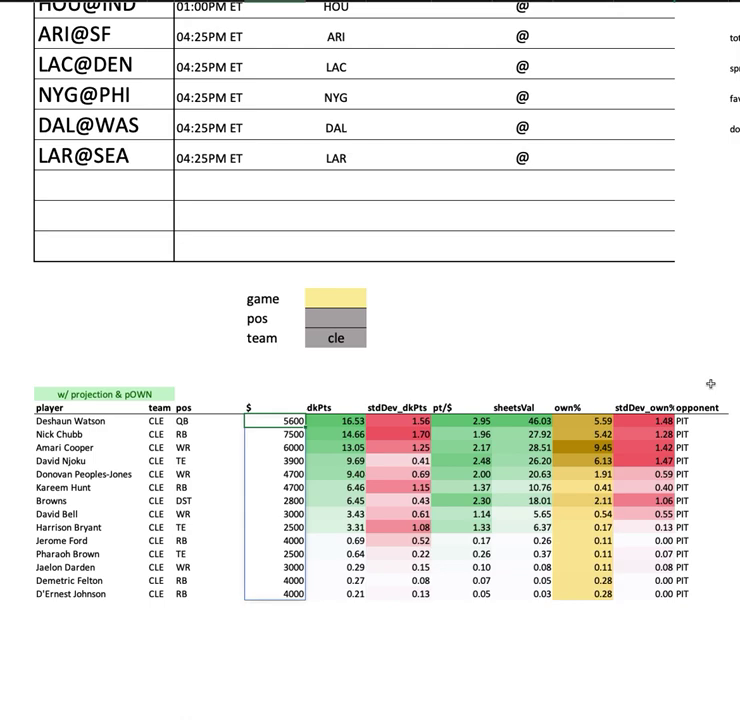
click(103, 447)
click(118, 472)
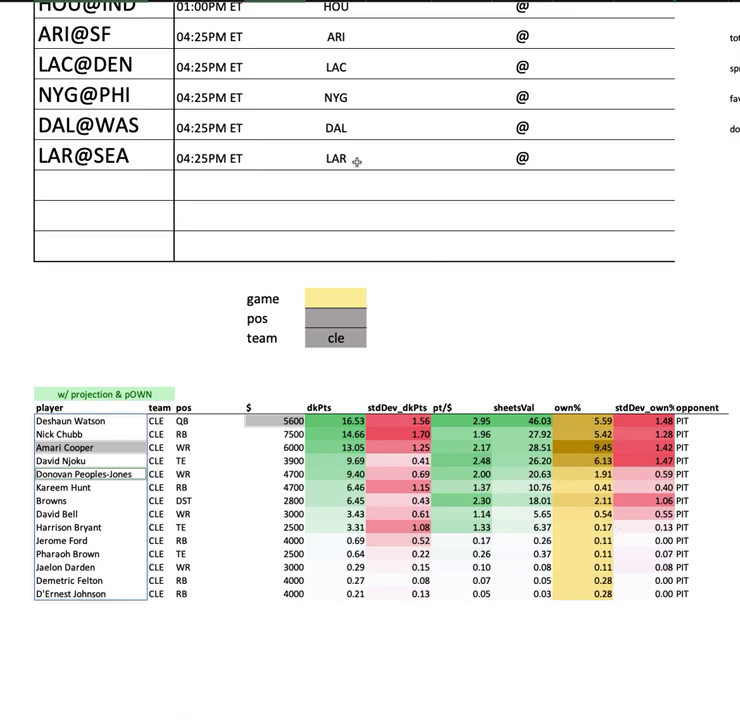
Step: Highlight Nick Chubb's row and salary and David Njoku's full row, and move the selection to an empty cell below the table
click(87, 433)
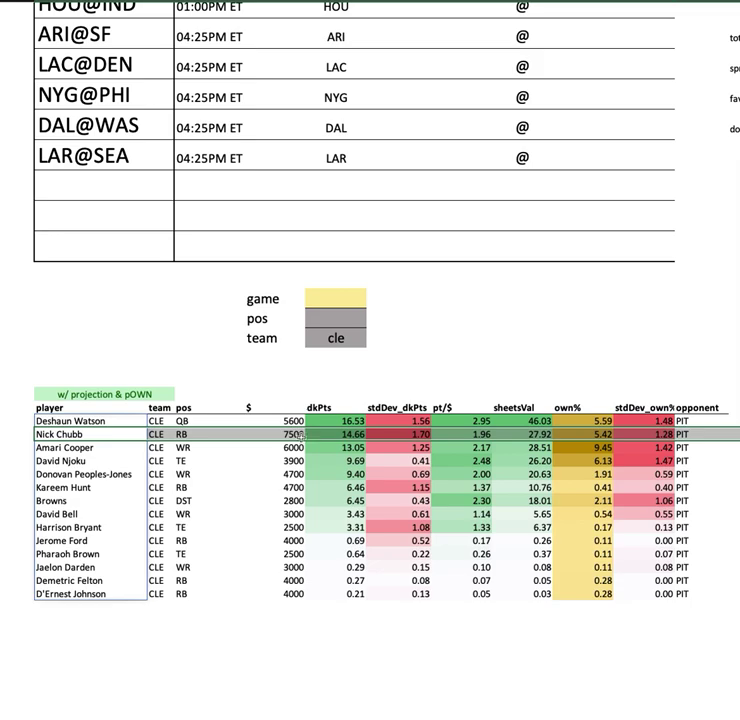
click(284, 417)
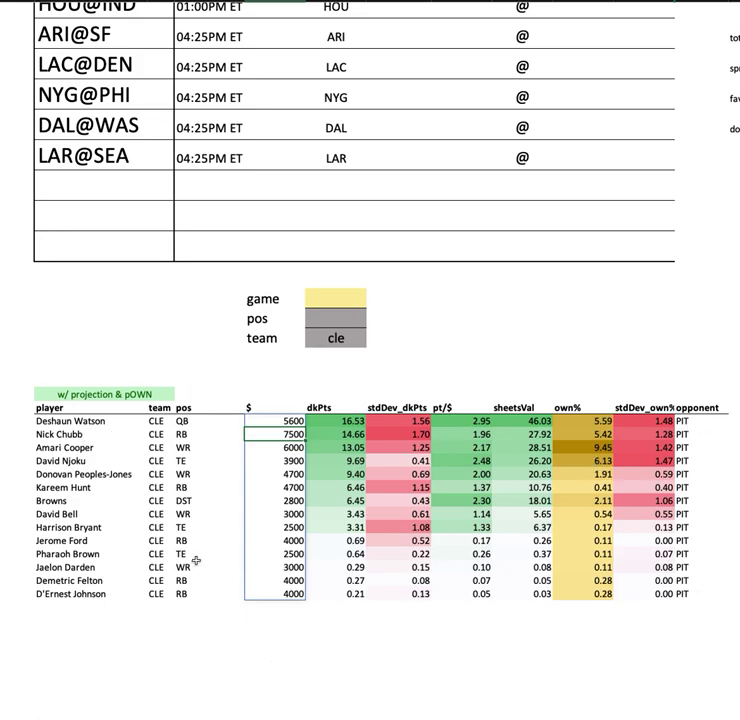
drag(100, 461, 715, 465)
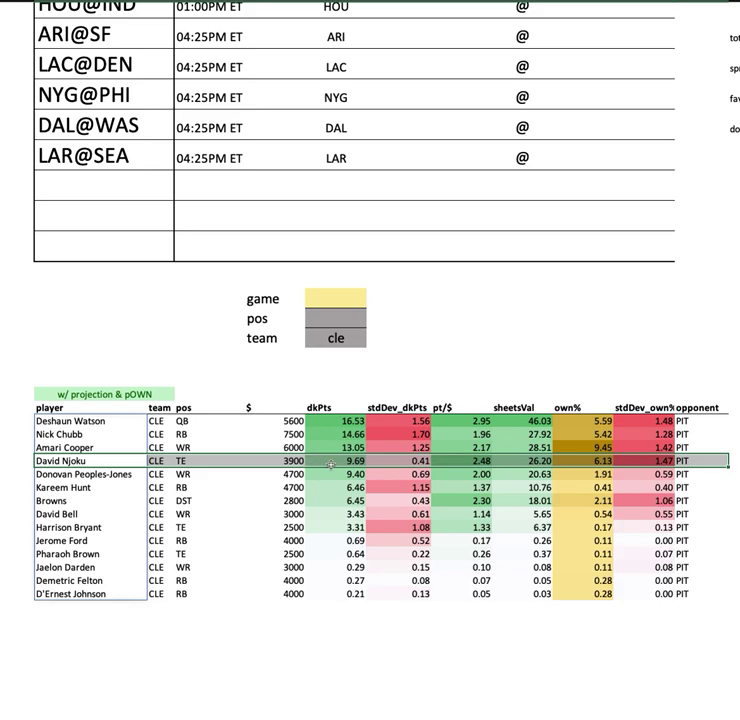
click(463, 447)
drag(520, 461, 523, 594)
click(535, 621)
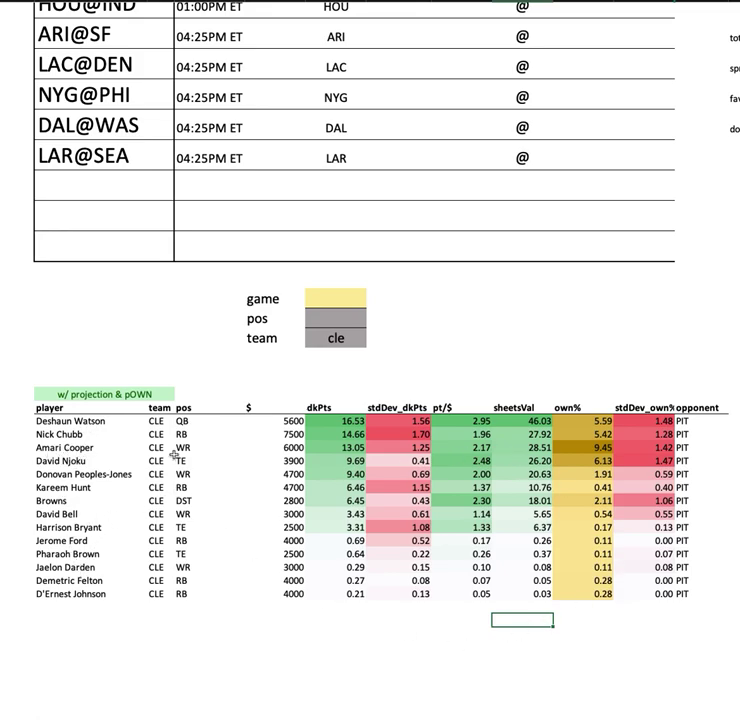
Step: Single out the names Amari Cooper and Donovan Peoples-Jones, and highlight the full rows of Deshaun Watson and the Browns defense
click(86, 448)
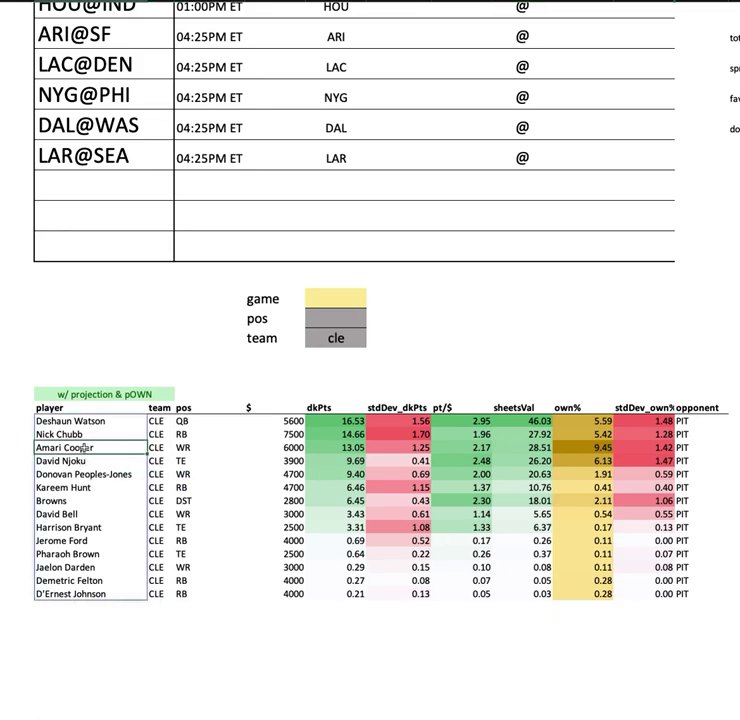
click(94, 474)
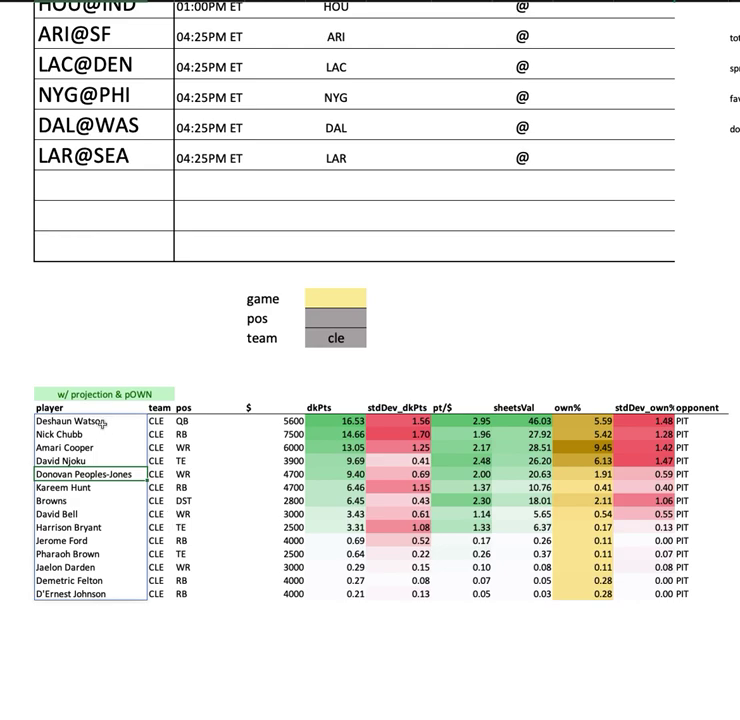
drag(94, 420, 727, 421)
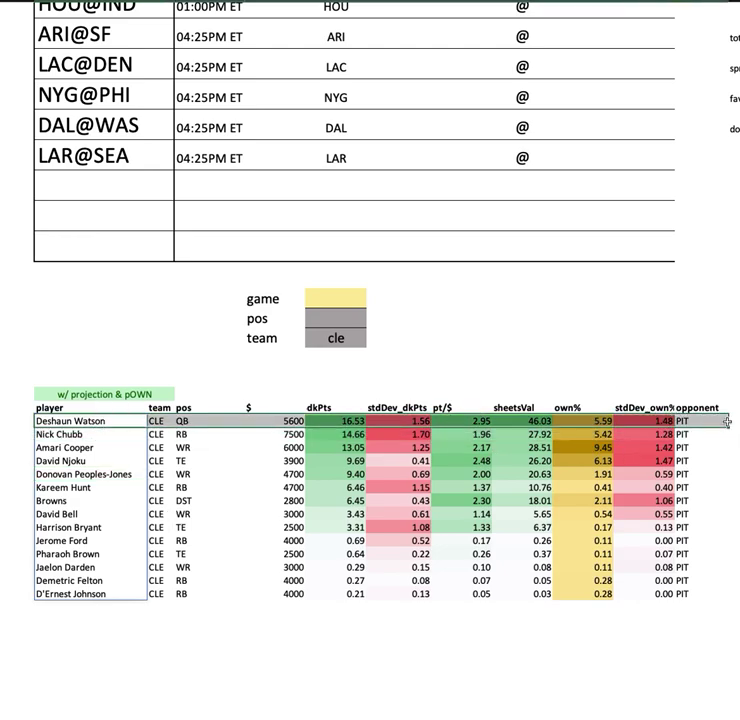
click(62, 502)
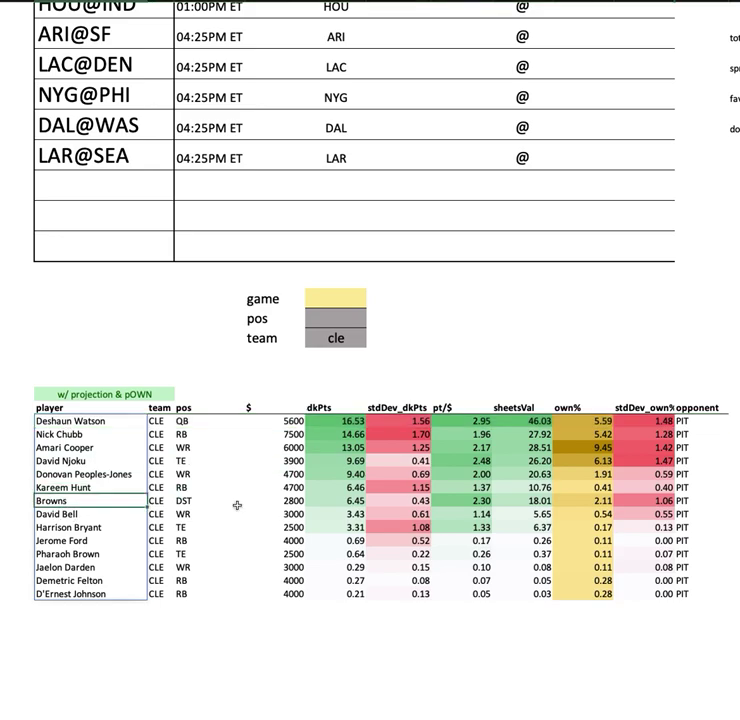
shift+click(706, 501)
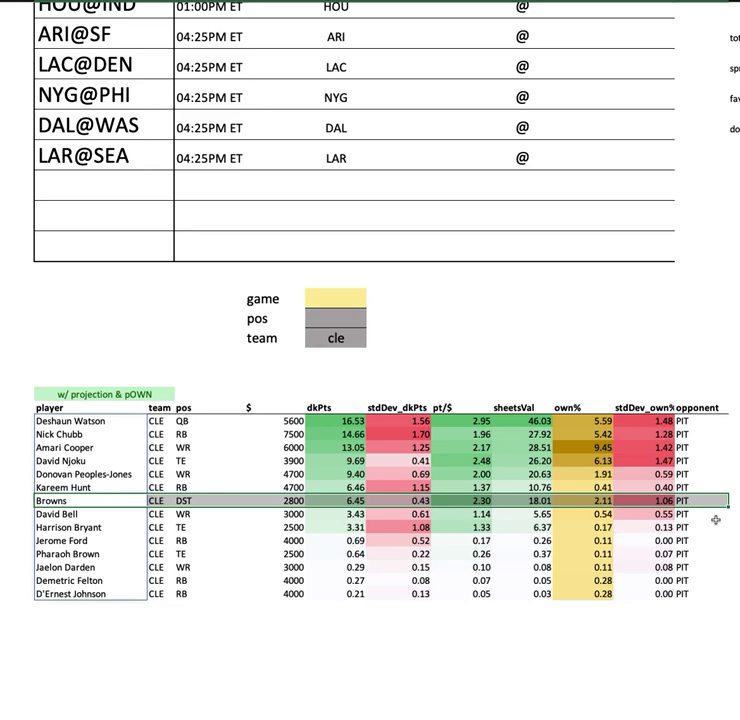
Step: Set the team filter to pit and highlight the whole Pittsburgh player table before clearing the highlight
scroll(100, 80, up, 5)
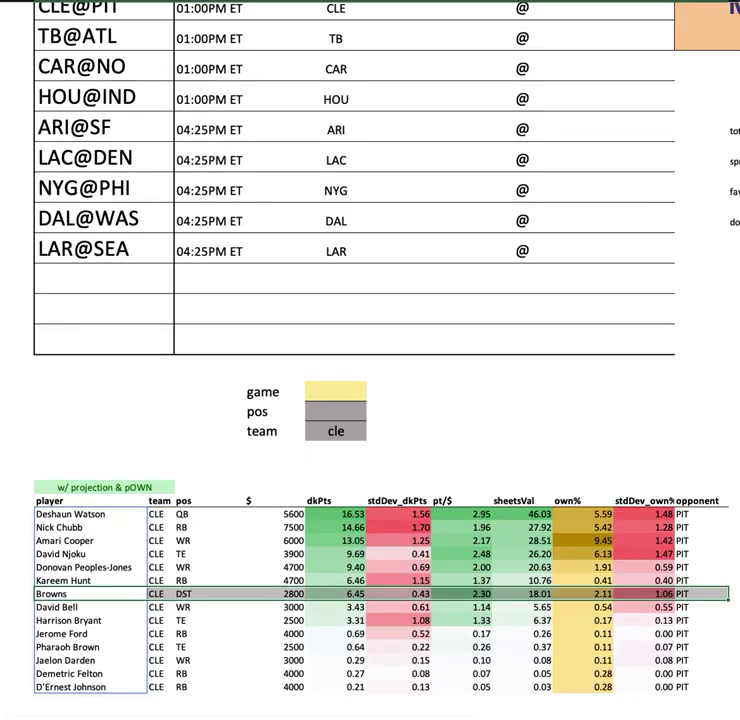
scroll(192, 400, down, 1)
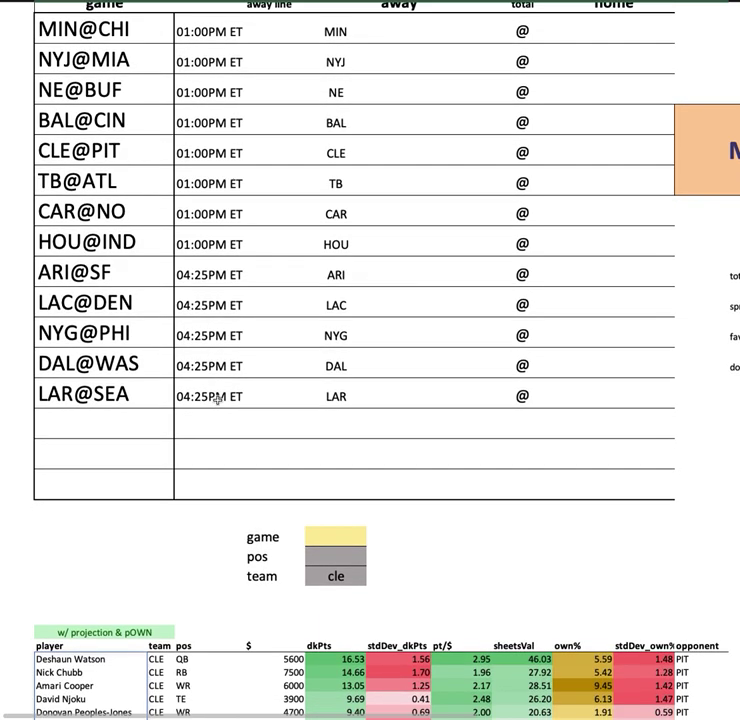
scroll(216, 400, down, 3)
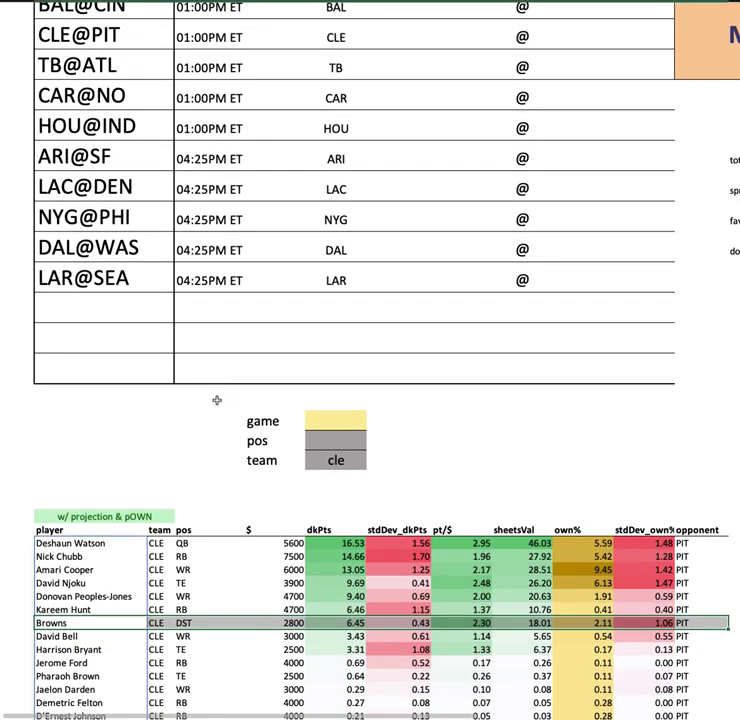
scroll(216, 401, down, 2)
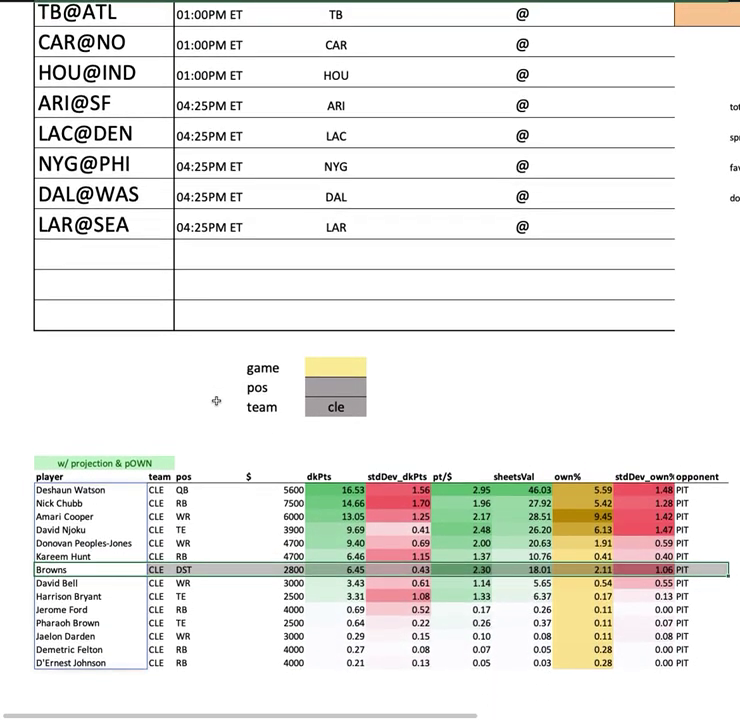
scroll(216, 400, up, 5)
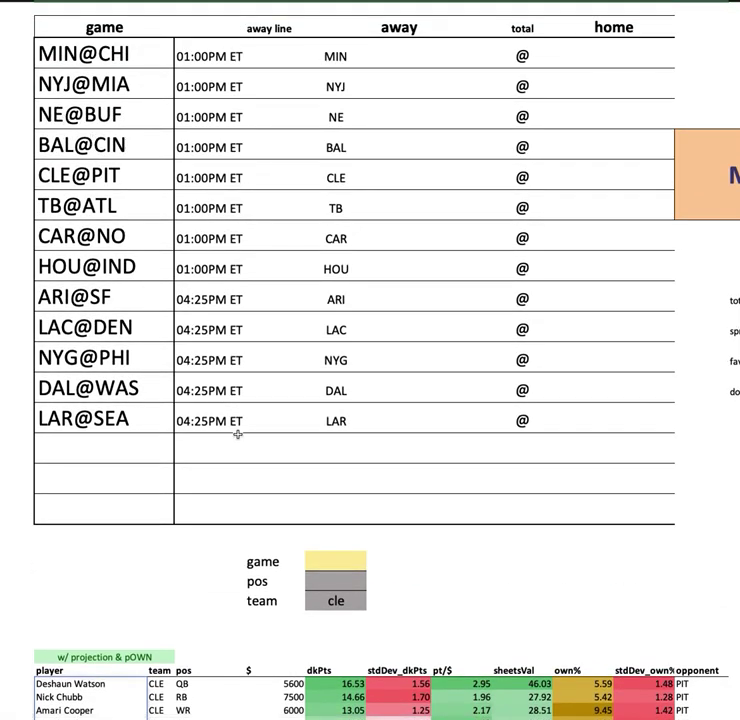
scroll(238, 435, down, 6)
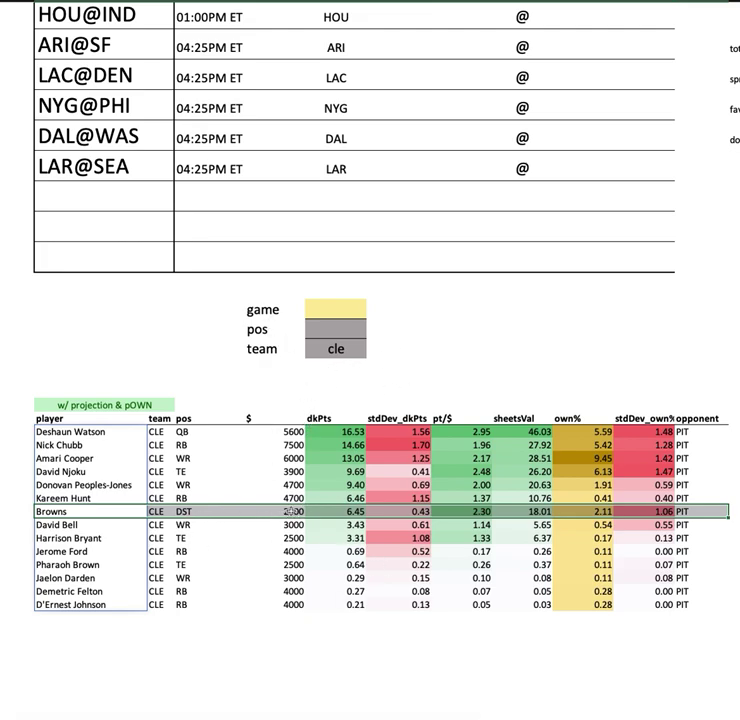
click(328, 348)
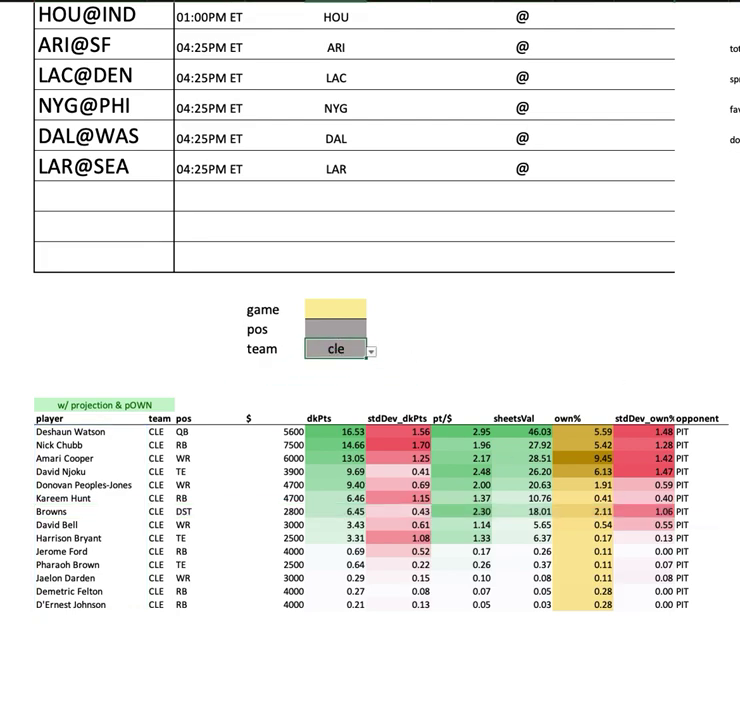
text(pit)
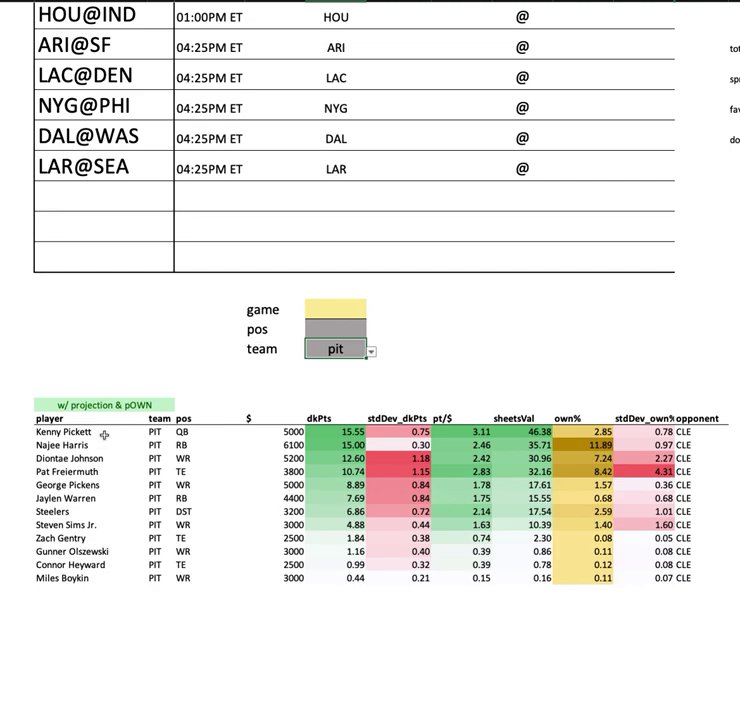
mouse_move(58, 434)
mouse_down()
mouse_move(667, 525)
mouse_move(687, 581)
mouse_move(706, 593)
mouse_up()
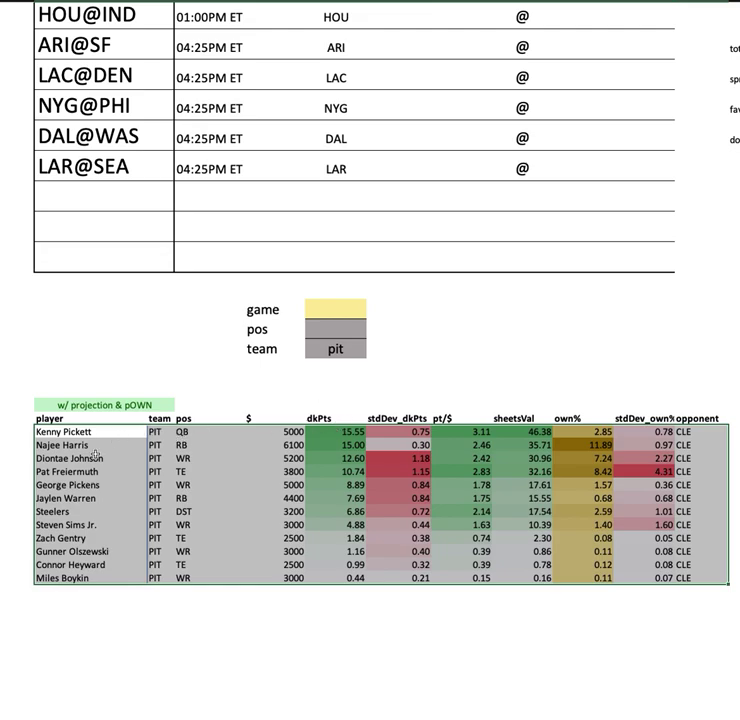
click(461, 604)
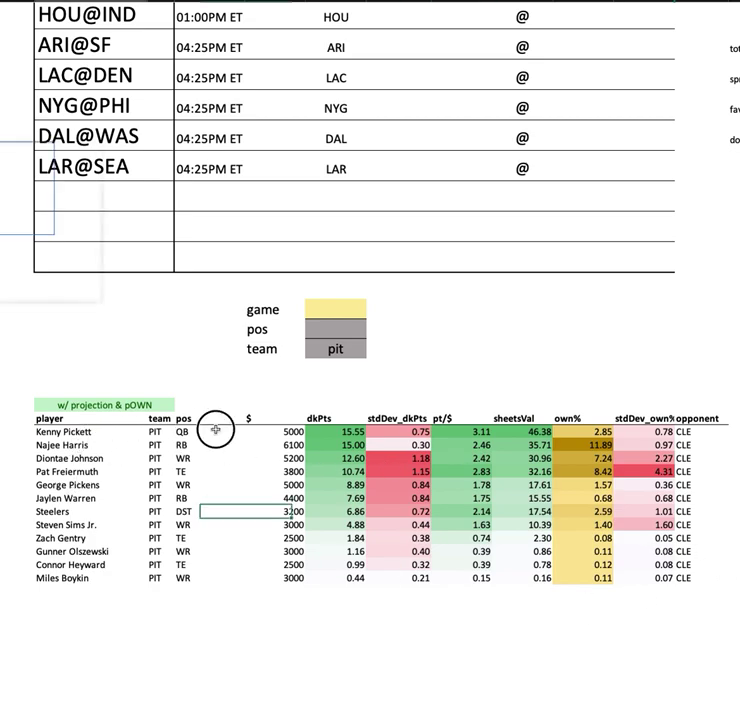
Step: Highlight Najee Harris's full row and go through his values one by one from salary to own%
drag(187, 431, 727, 445)
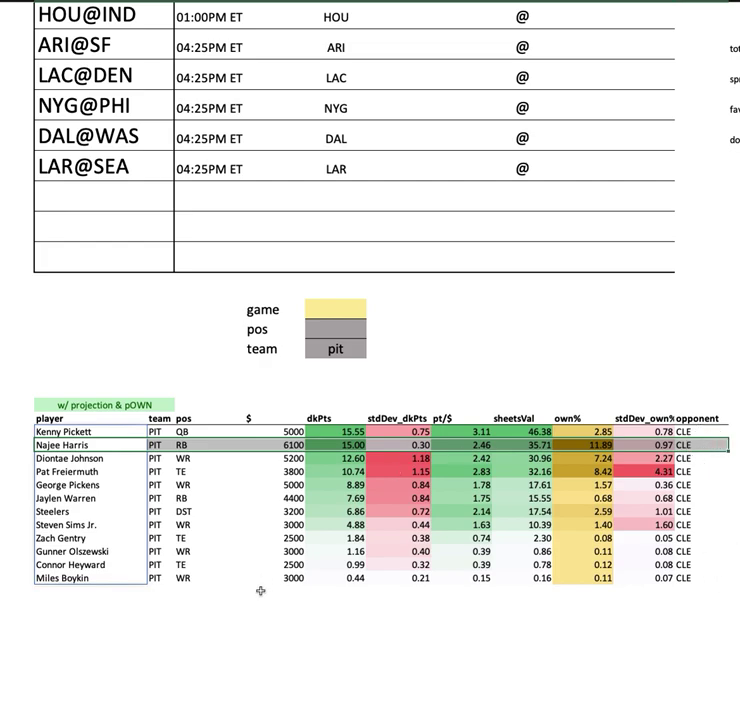
click(273, 445)
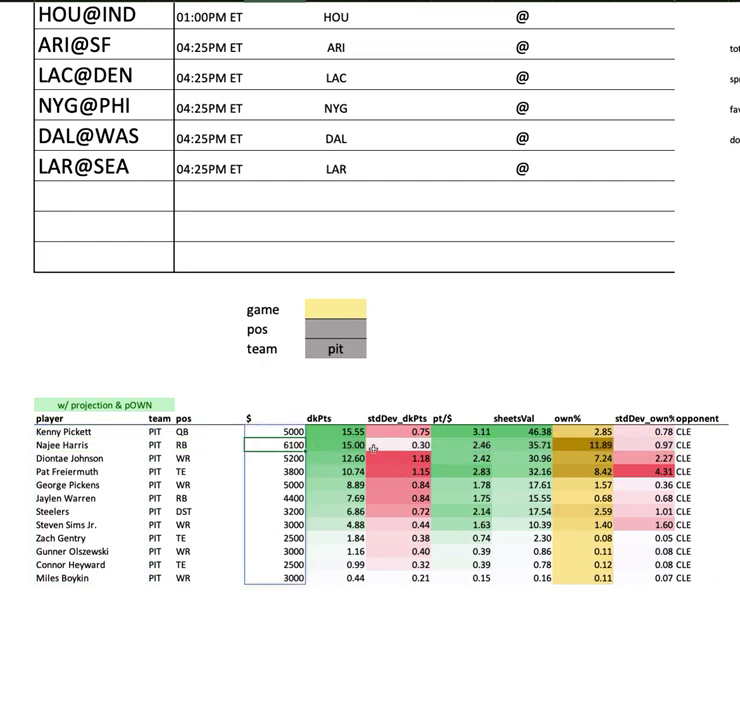
key(Right)
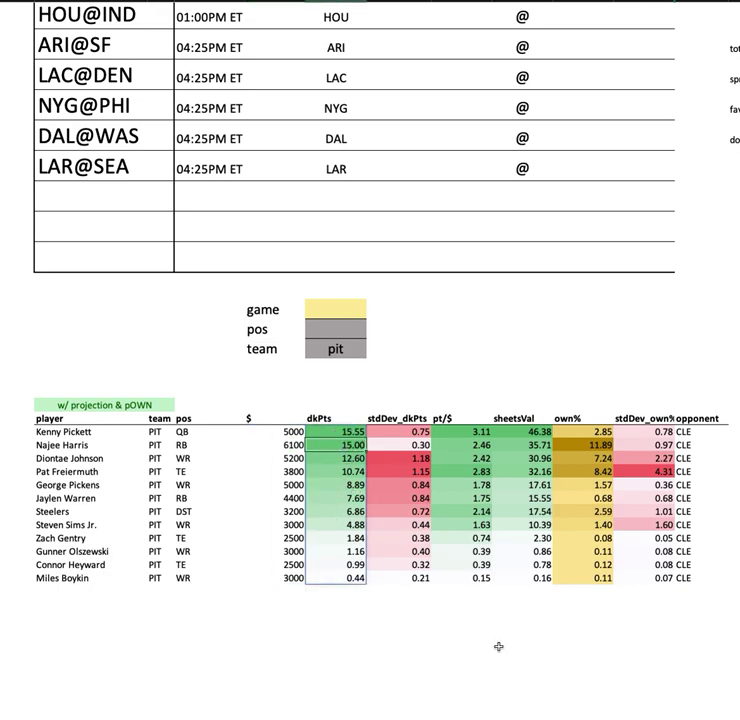
key(Right)
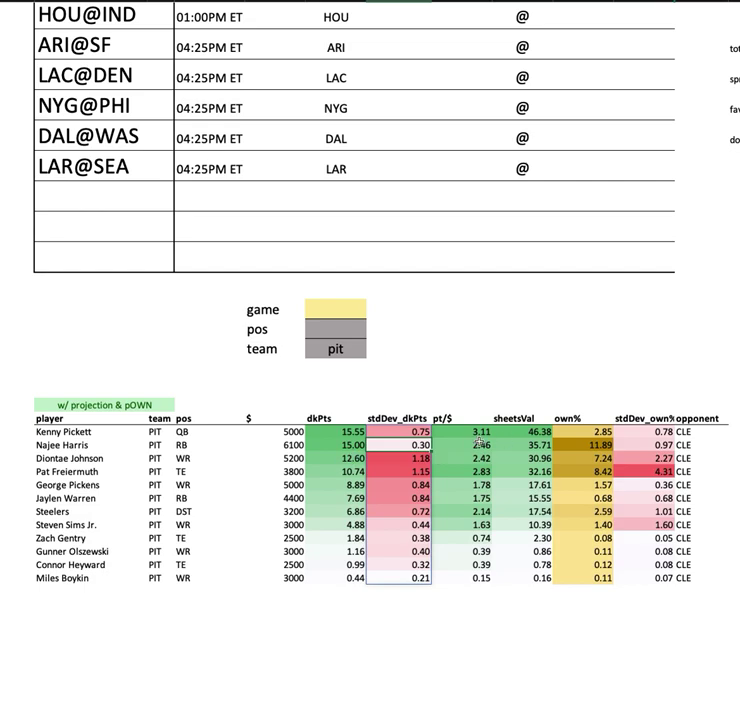
key(Right)
key(Right)
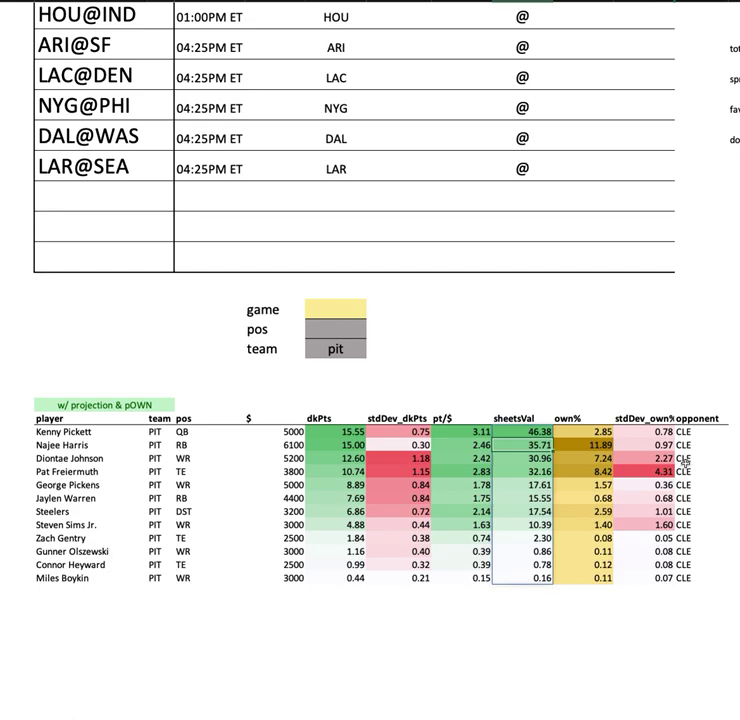
key(Right)
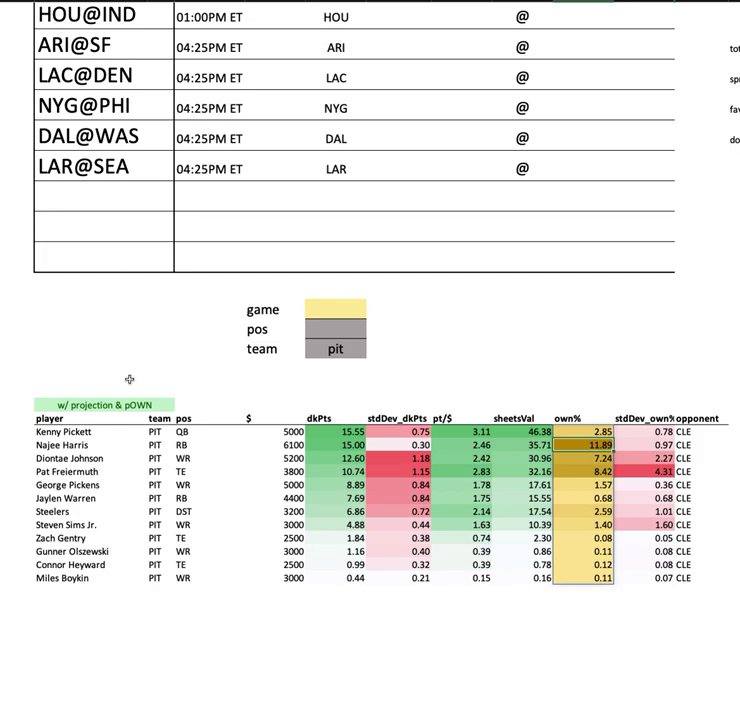
drag(69, 430, 720, 443)
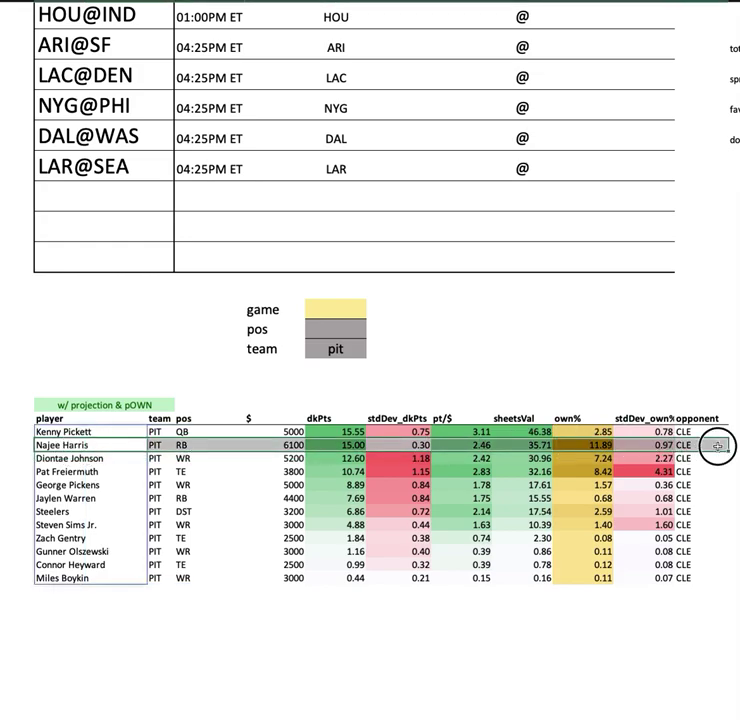
scroll(279, 641, down, 1)
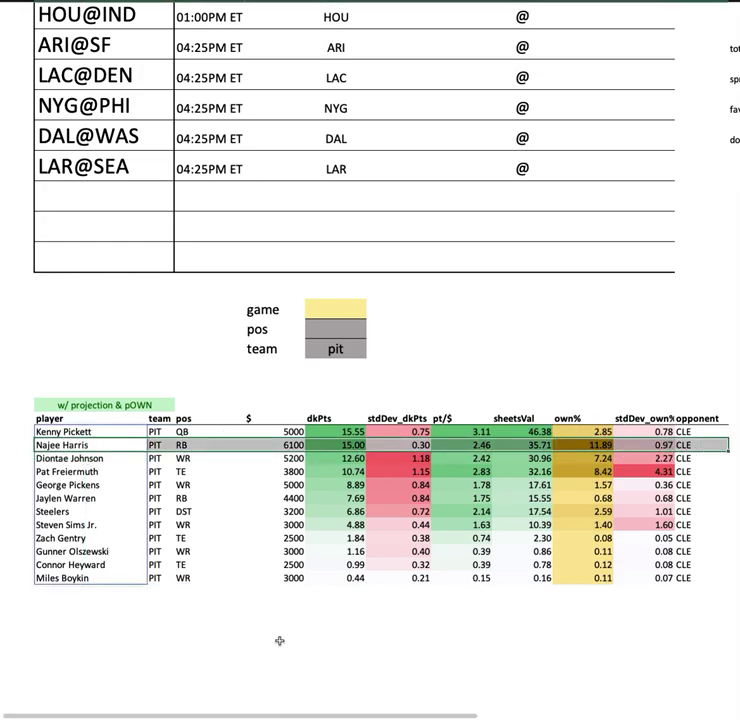
Step: Highlight Diontae Johnson's full row and single out his pt/$ and sheetsVal values
click(86, 445)
click(90, 459)
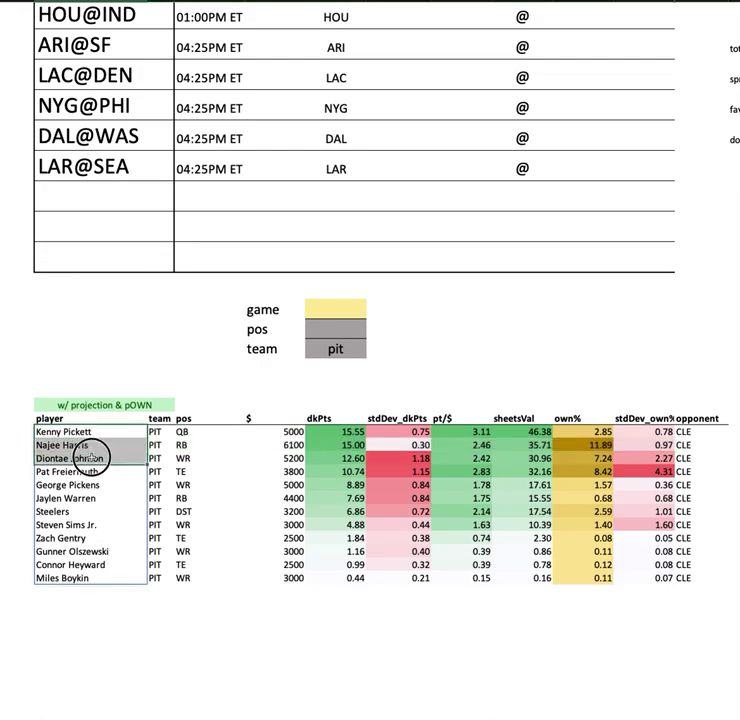
click(128, 459)
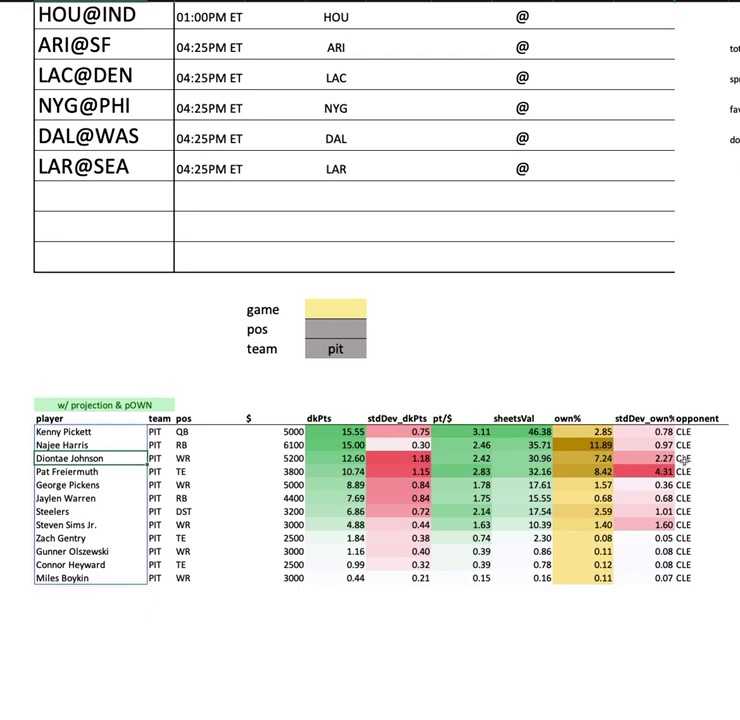
shift+click(715, 458)
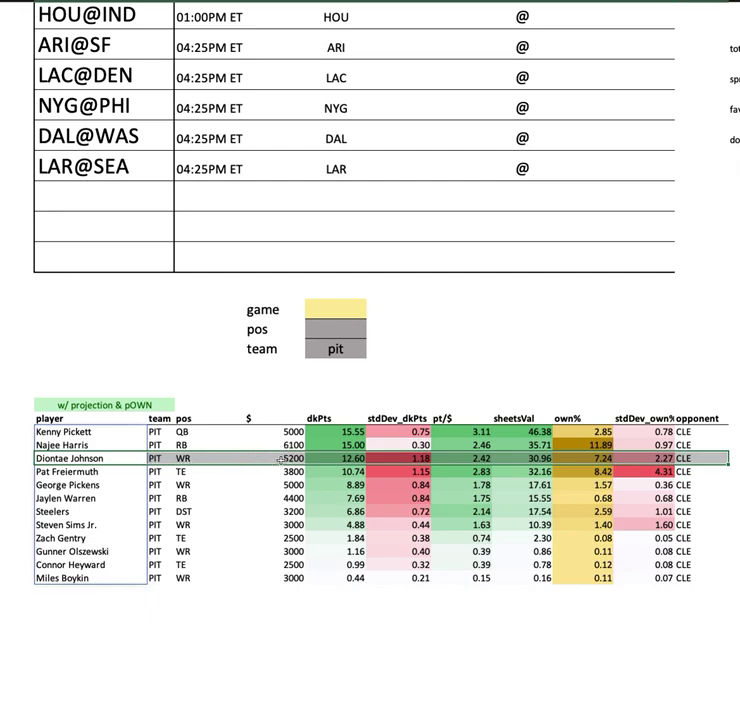
drag(522, 444, 524, 578)
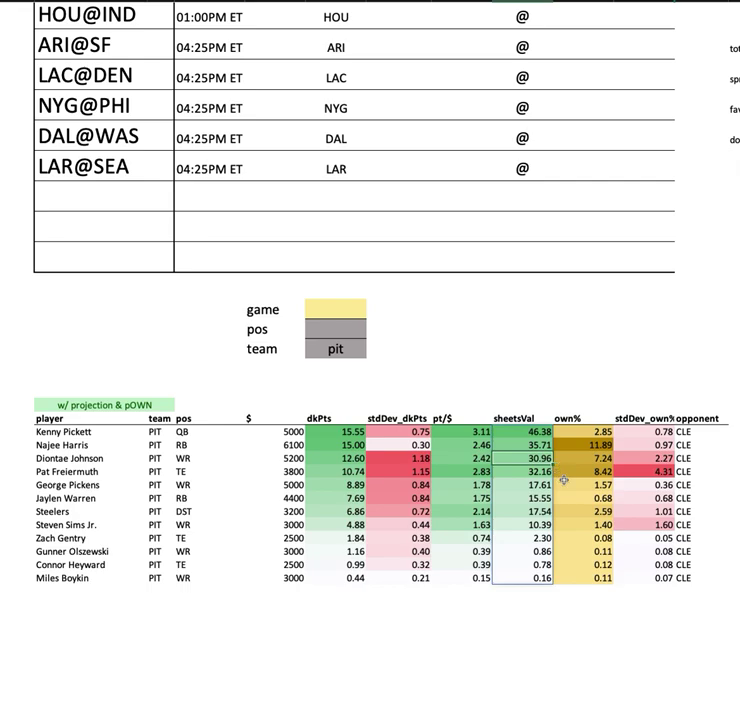
drag(470, 458, 465, 578)
drag(522, 458, 523, 578)
Step: Highlight Pat Freiermuth's full row and single out his pt/$ and sheetsVal values
drag(107, 472, 704, 474)
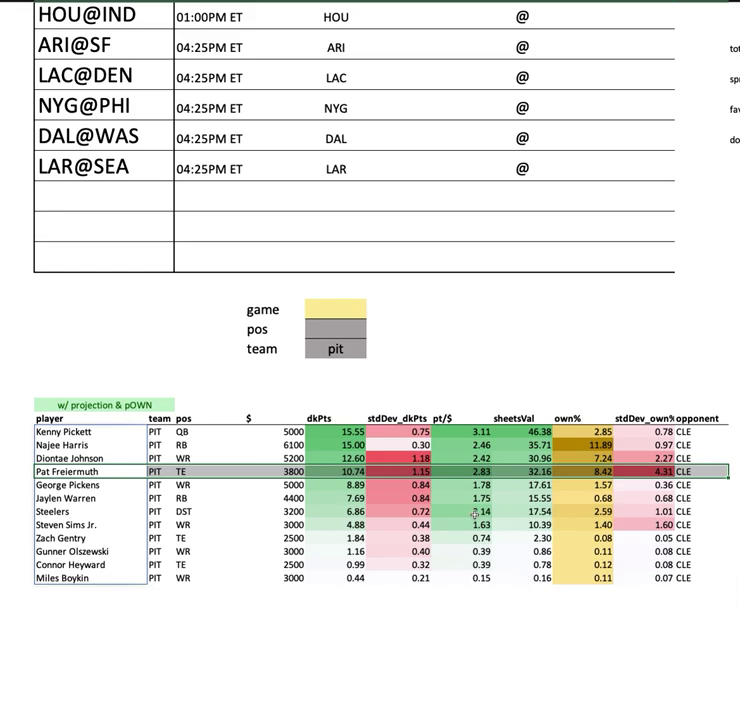
drag(458, 471, 460, 578)
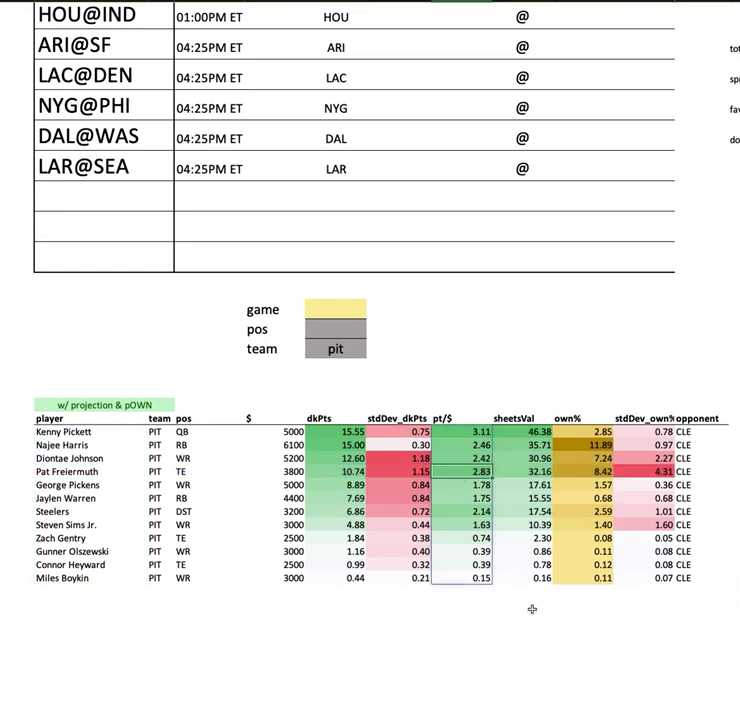
drag(520, 471, 522, 578)
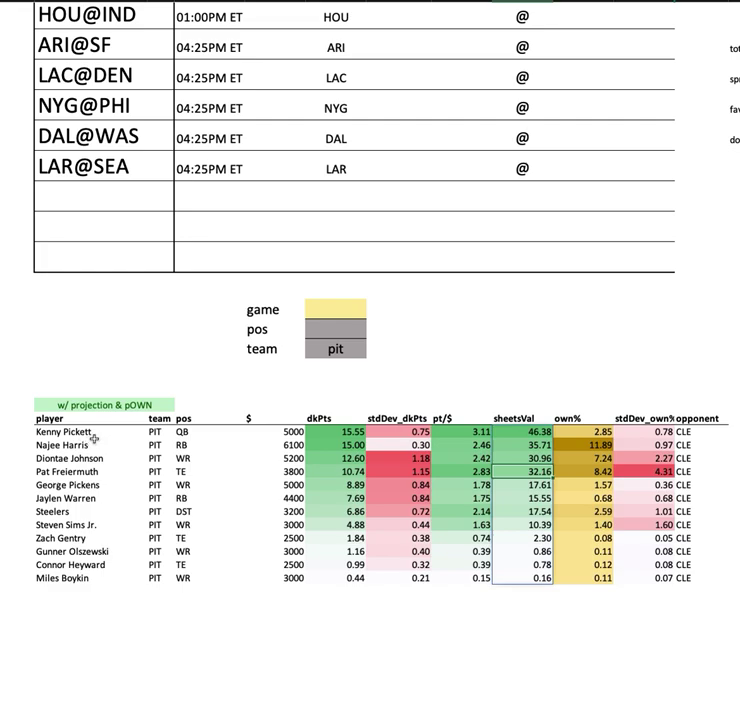
Step: Highlight George Pickens's full row, and select the player names from Kenny Pickett through Pat Freiermuth
drag(102, 432, 714, 485)
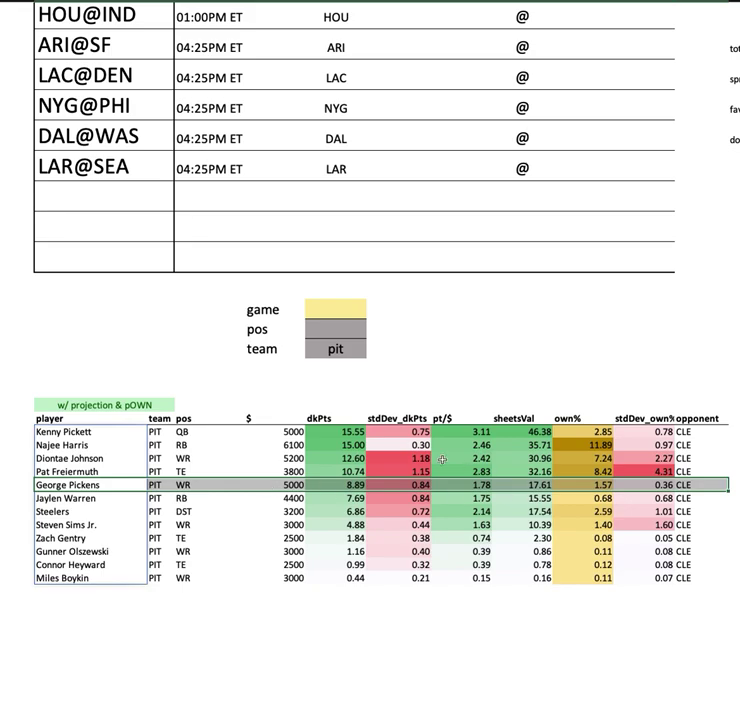
drag(60, 445, 90, 477)
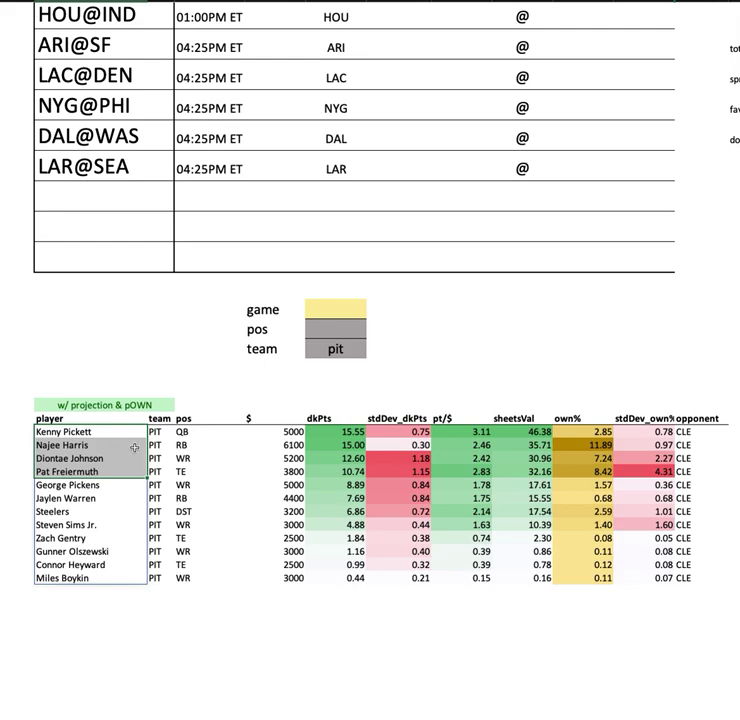
Step: Highlight the Steelers DST row across all columns of the Pittsburgh player table
click(56, 511)
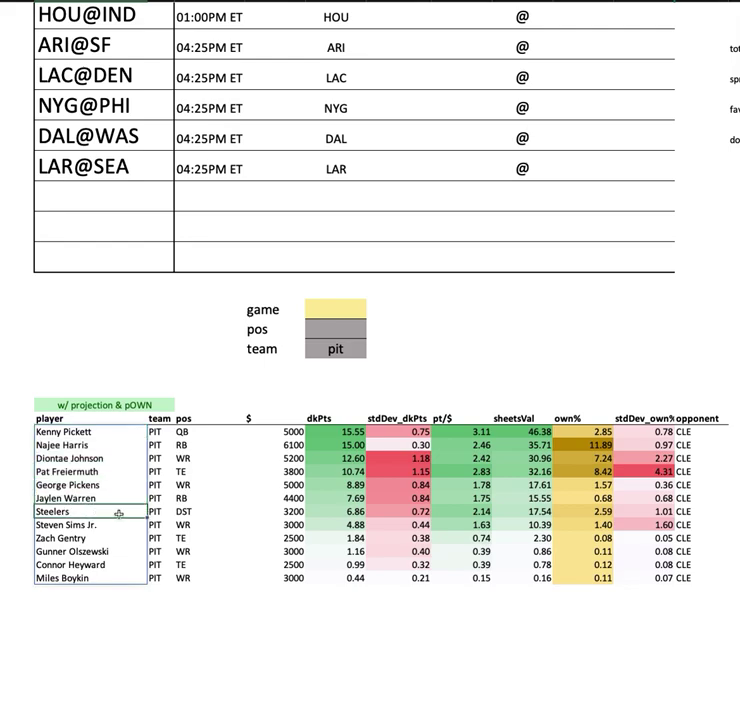
shift+click(705, 509)
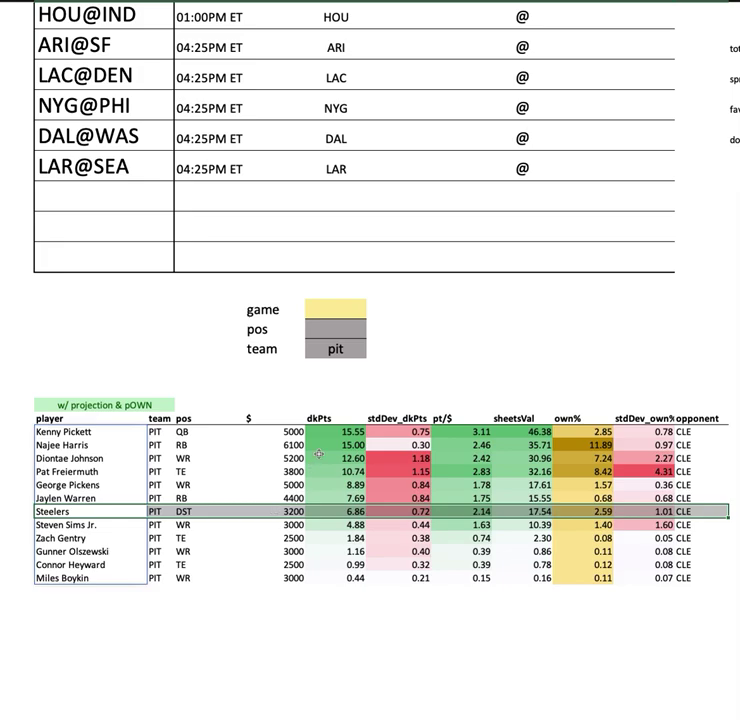
Step: Set the team filter to tb and bring the full Tampa Bay player projection table into view
click(335, 348)
scroll(470, 401, up, 5)
scroll(470, 401, up, 1)
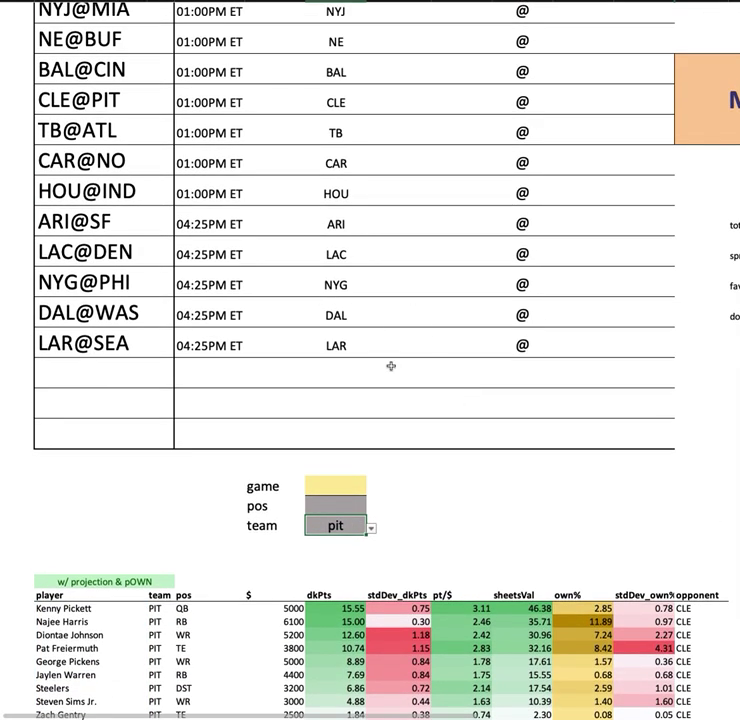
text(tb)
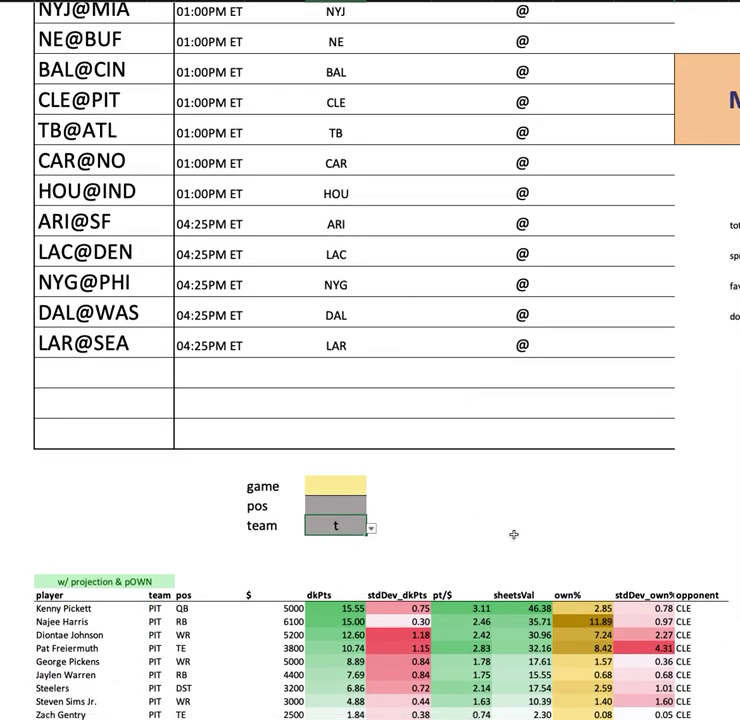
key(Return)
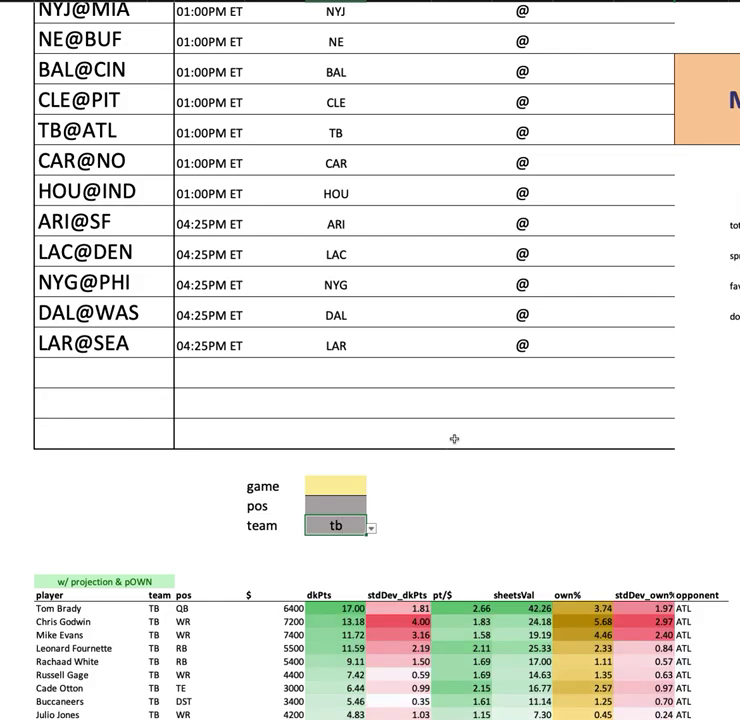
scroll(461, 431, down, 3)
scroll(461, 431, down, 2)
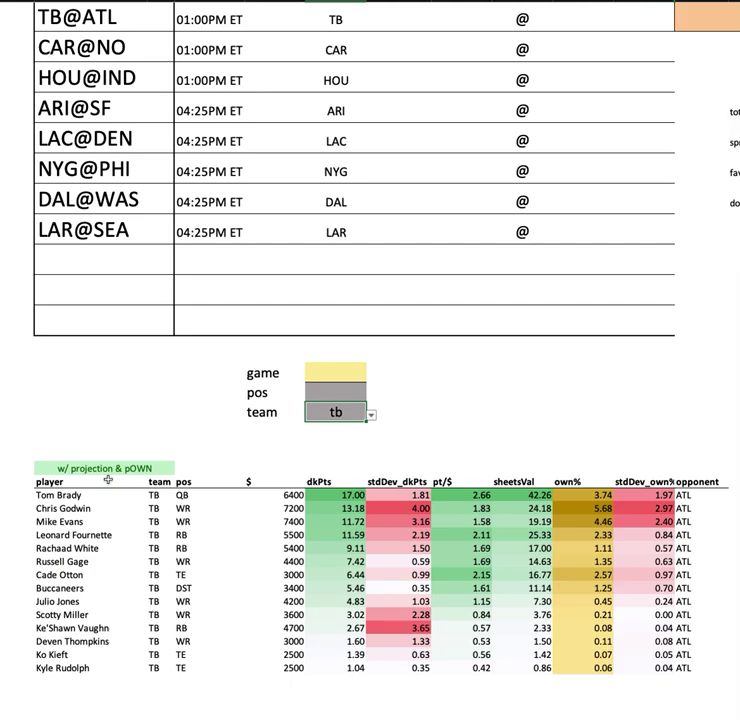
Step: Highlight the Tampa Bay players from Tom Brady through Leonard Fournette, and then Rachaad White's entire row
drag(106, 496, 111, 521)
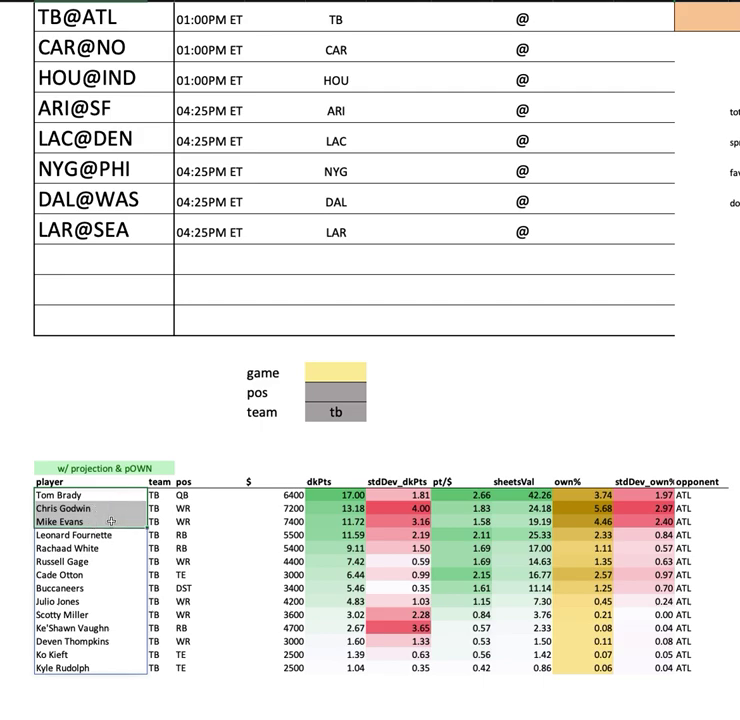
click(116, 497)
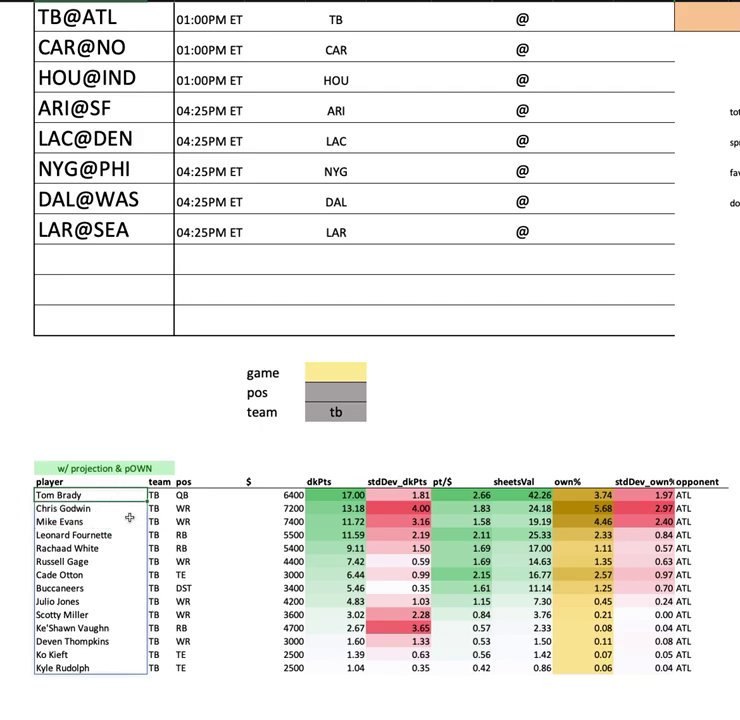
drag(115, 496, 117, 538)
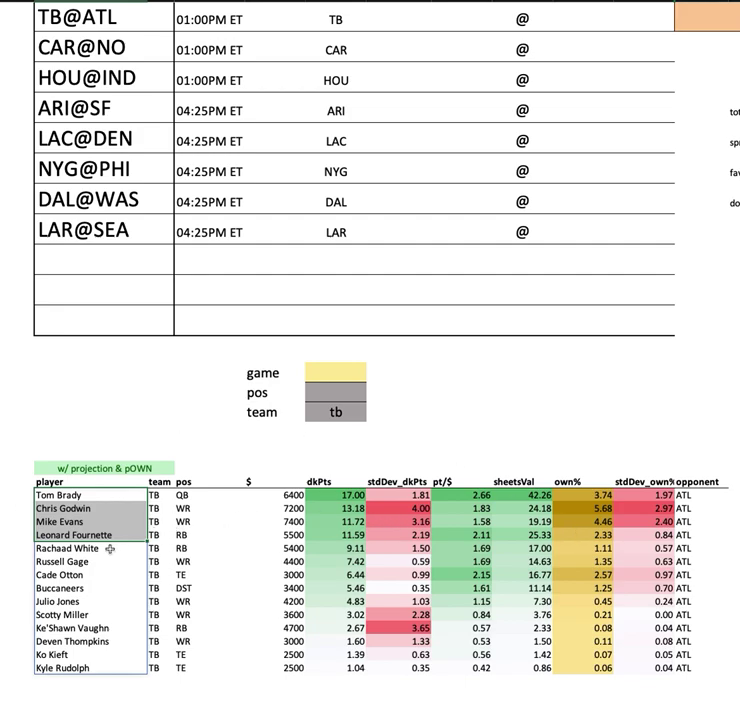
drag(110, 548, 702, 548)
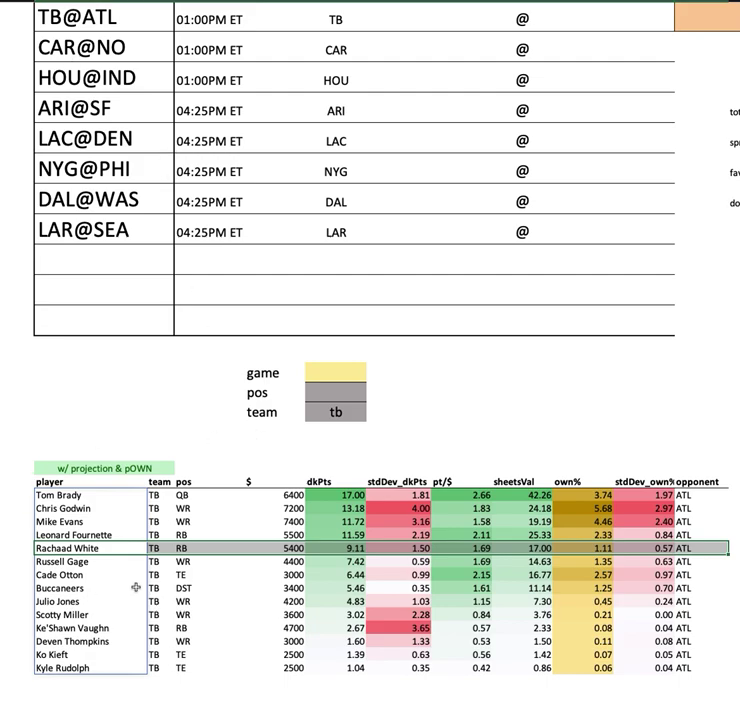
Step: Highlight Ke'Shawn Vaughn's row and then Russell Gage's row across all columns of the Tampa Bay table
click(155, 628)
click(682, 631)
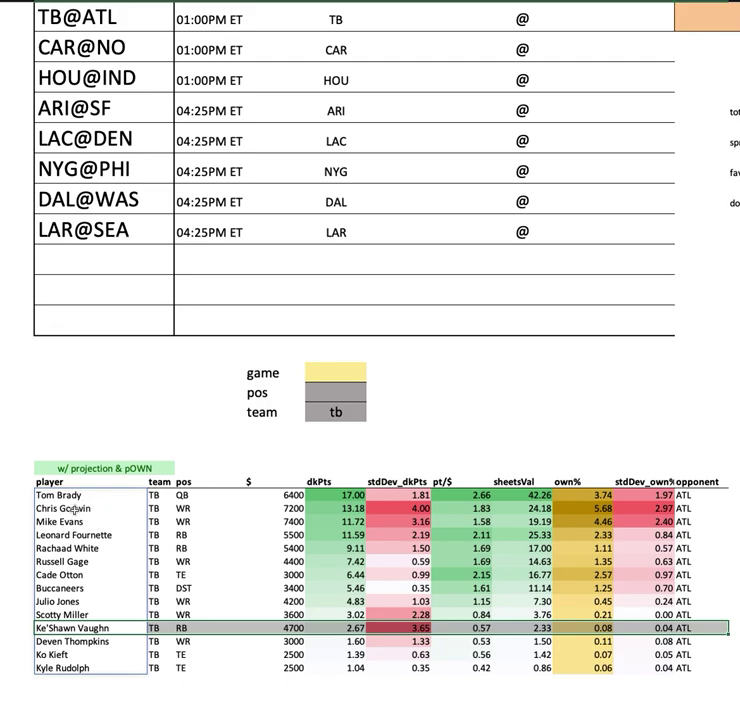
click(78, 561)
drag(78, 561, 694, 561)
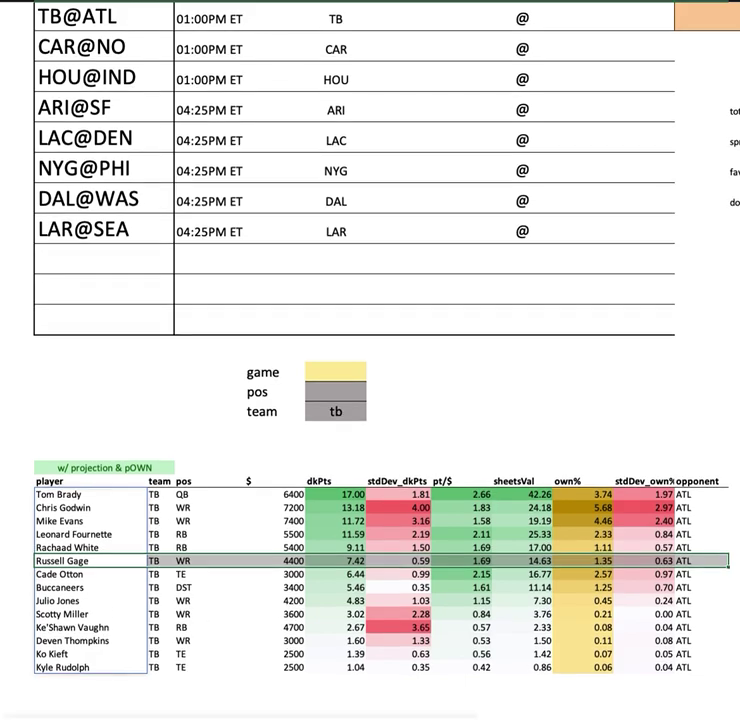
scroll(104, 624, down, 1)
scroll(370, 360, down, 1)
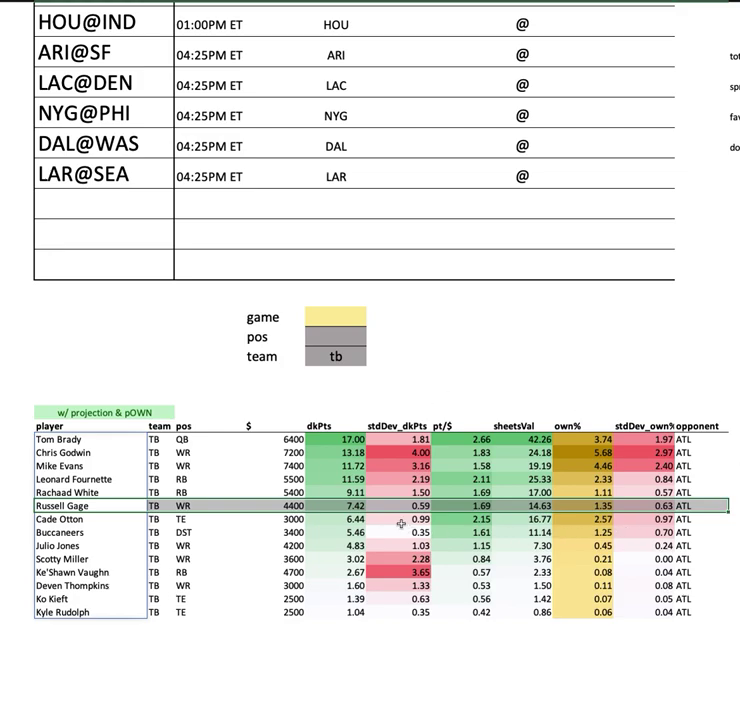
Step: Set the team filter to atl to list the Atlanta player projections
click(339, 358)
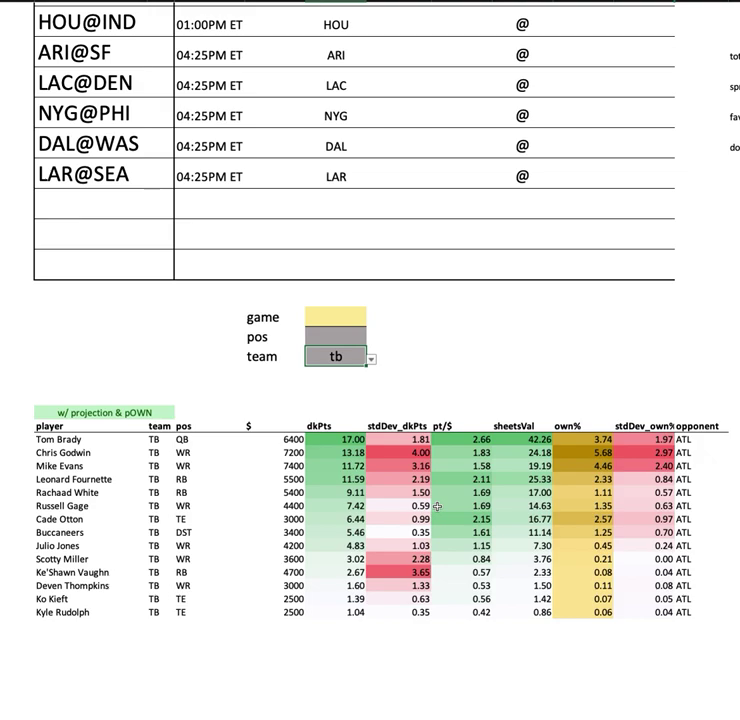
text(atl)
key(Return)
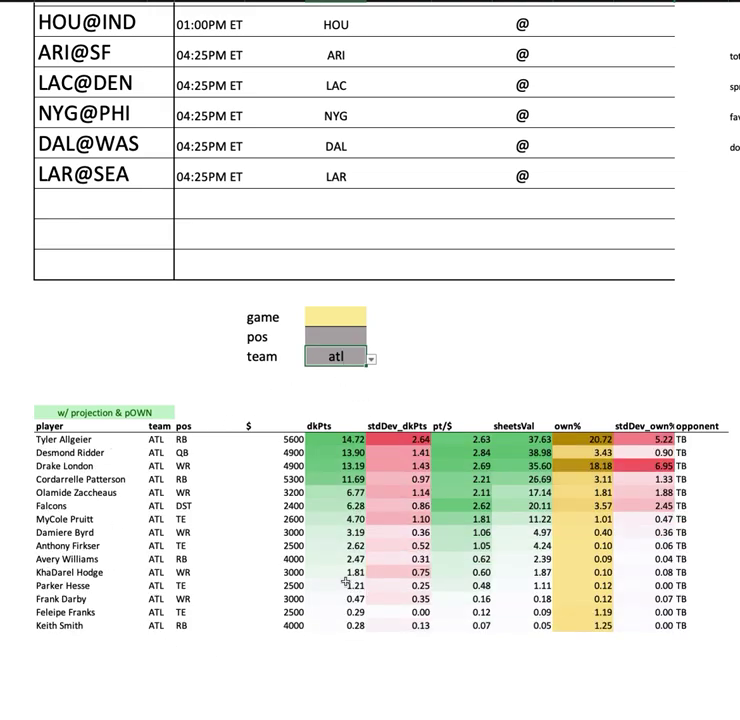
Step: Examine the Atlanta running backs' rows, the opponent column and Tyler Allgeier's own% value
drag(98, 440, 697, 440)
drag(118, 479, 717, 477)
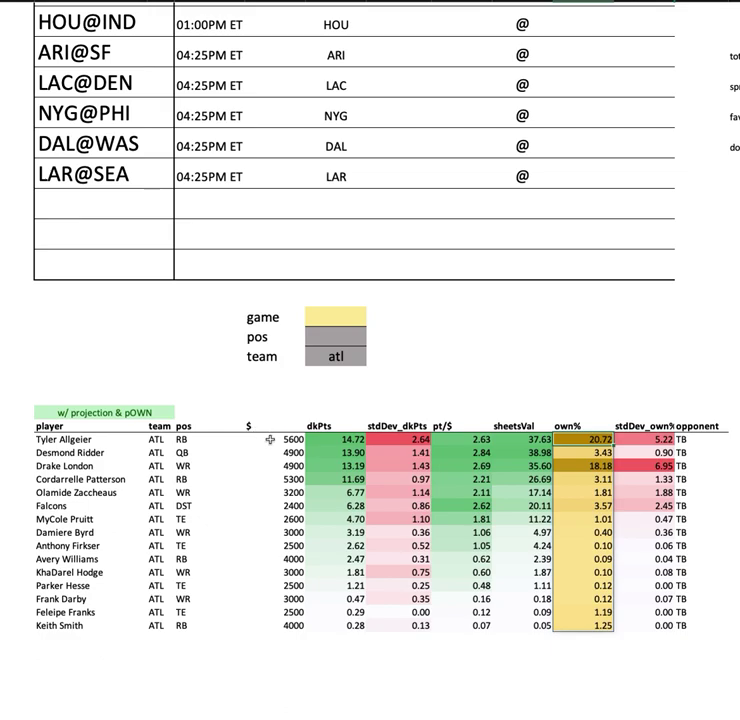
drag(700, 399, 712, 651)
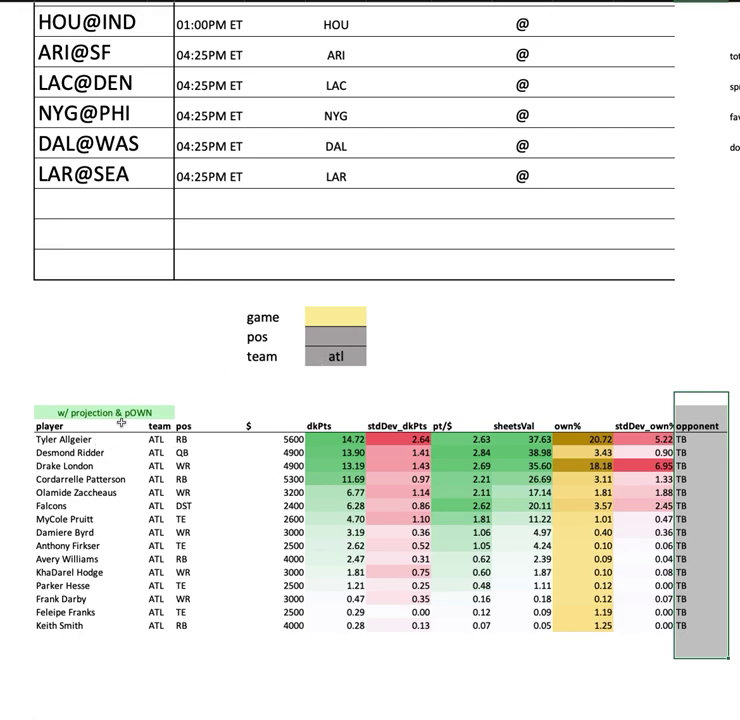
drag(583, 439, 583, 625)
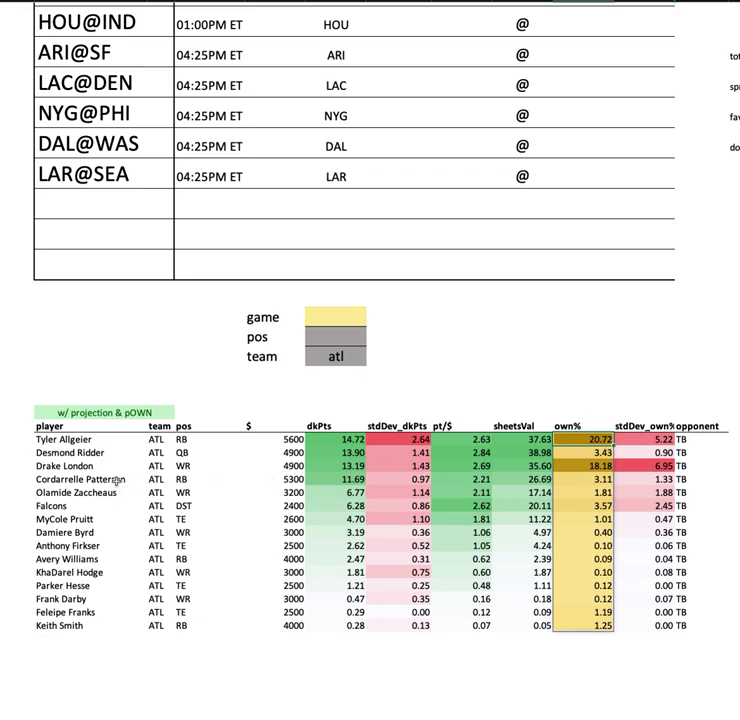
Step: Highlight Cordarrelle Patterson's row and the Desmond Ridder and Drake London rows, including London's own% value
click(508, 495)
drag(508, 495, 722, 480)
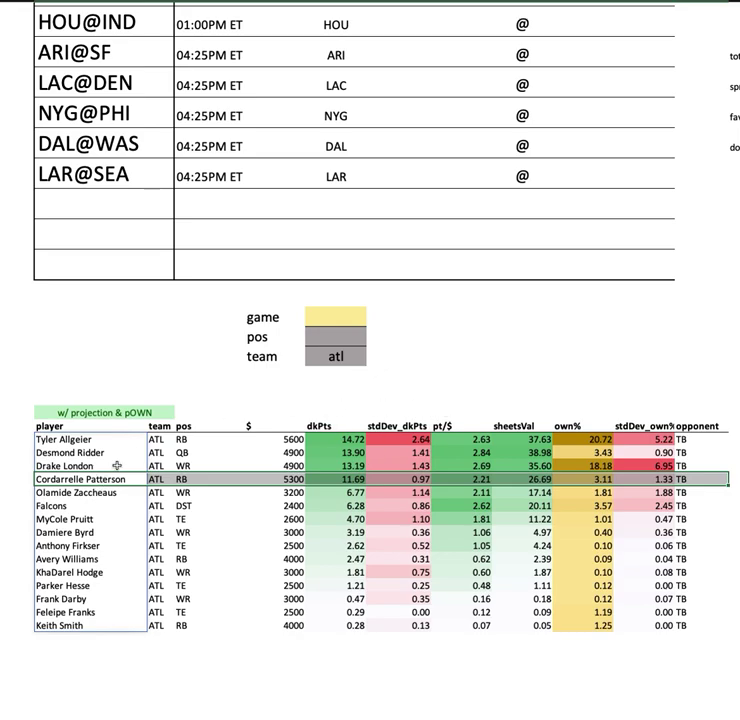
drag(110, 452, 720, 461)
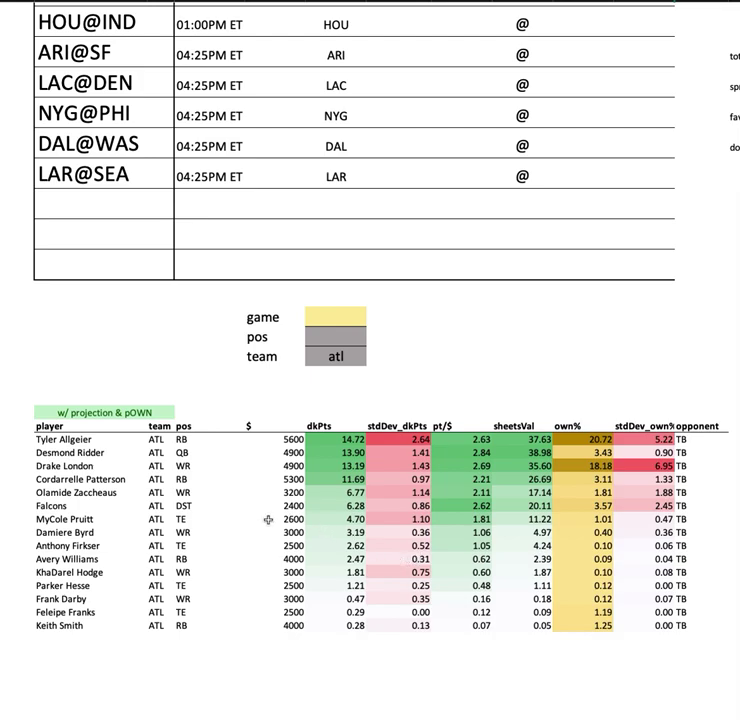
scroll(243, 435, up, 2)
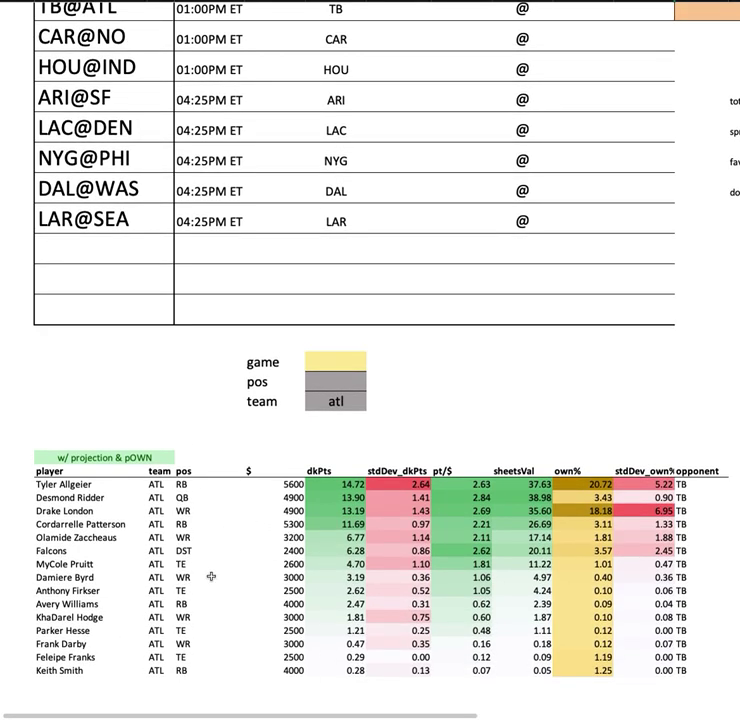
drag(70, 497, 240, 512)
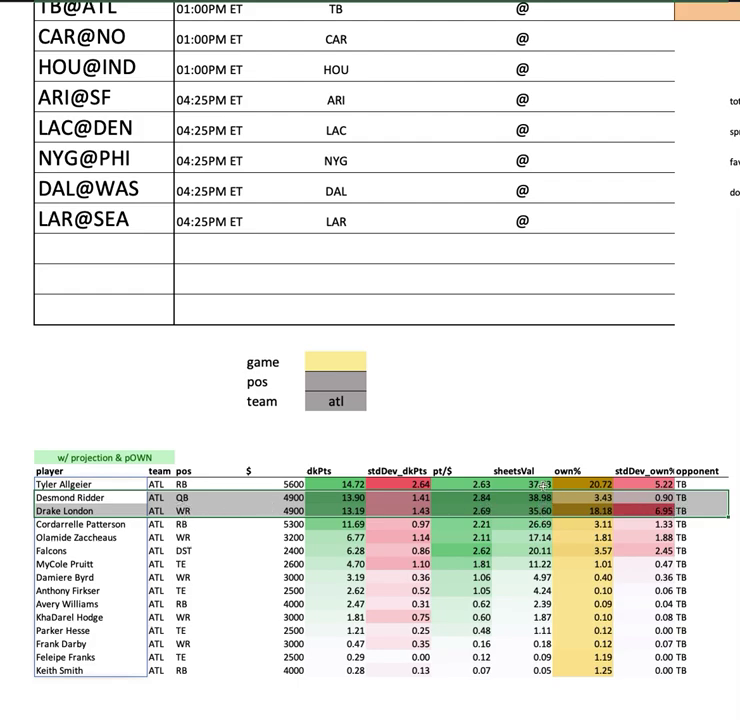
drag(583, 510, 583, 670)
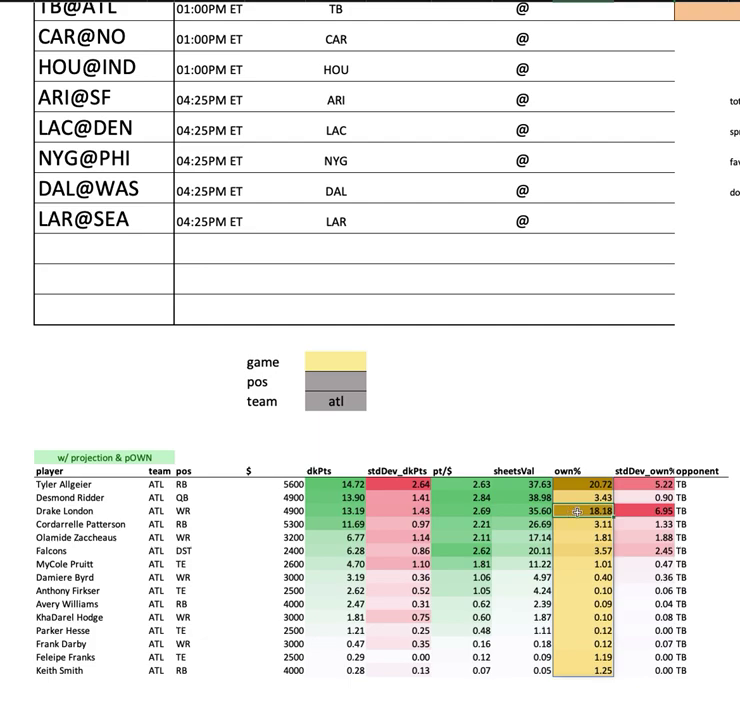
Step: Highlight the Olamide Zaccheaus row and the Falcons DST row, including the defense's sheetsVal cell
click(86, 540)
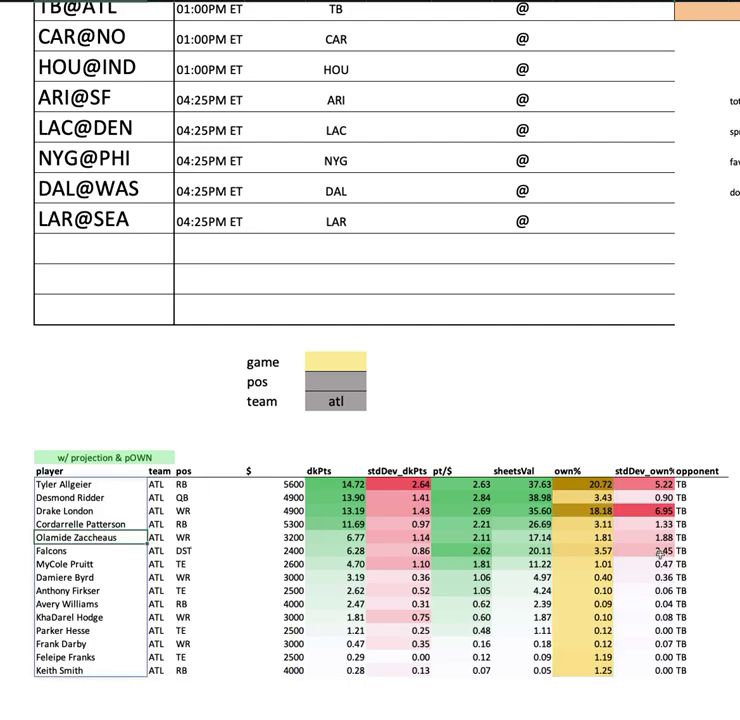
shift+click(718, 538)
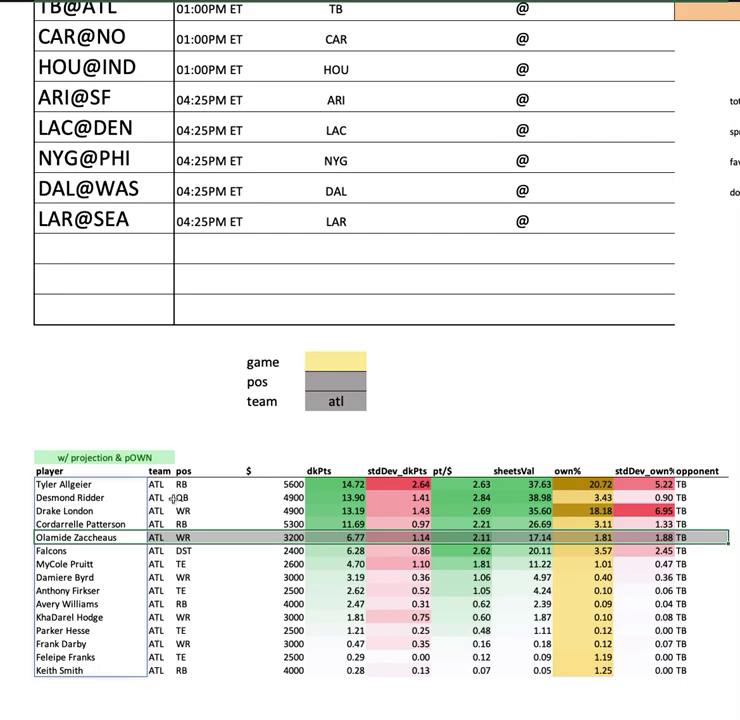
click(348, 401)
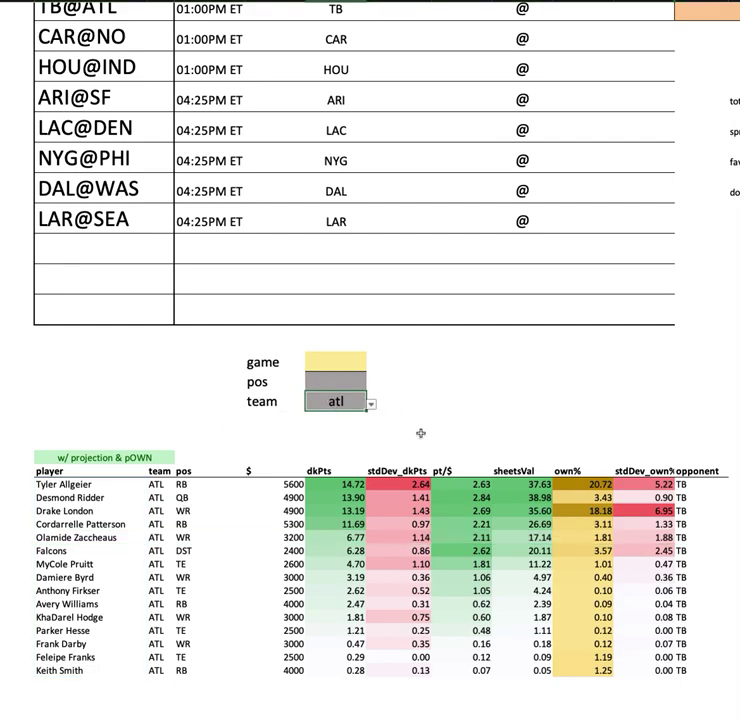
click(50, 552)
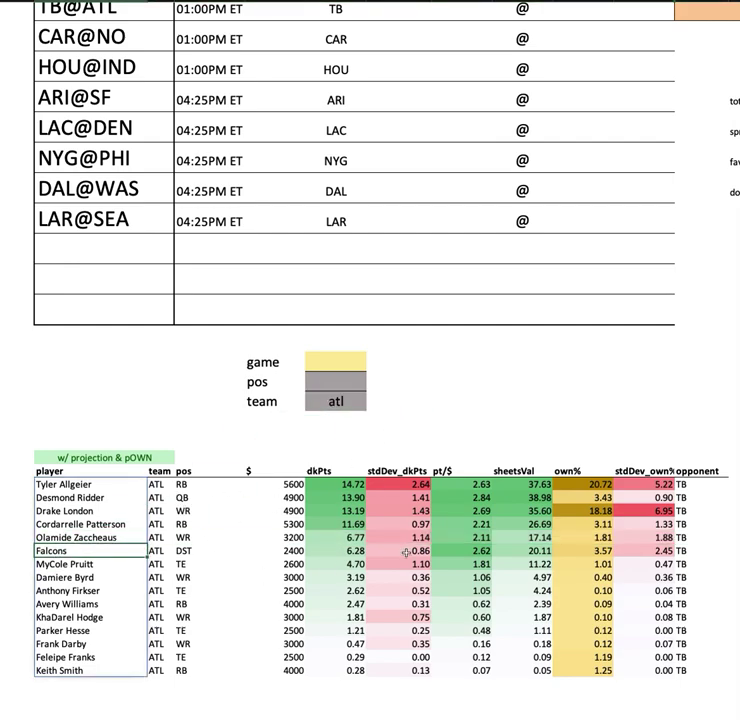
shift+click(714, 551)
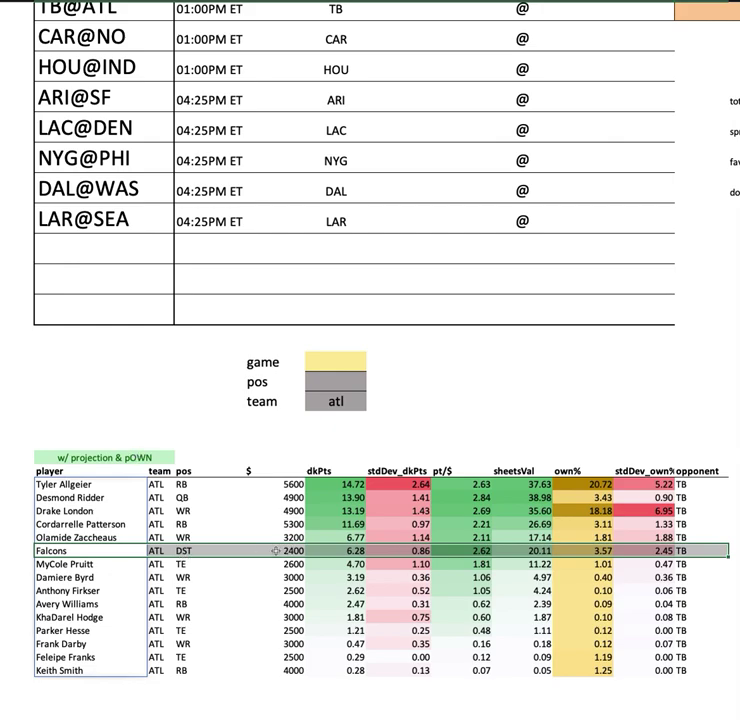
click(535, 552)
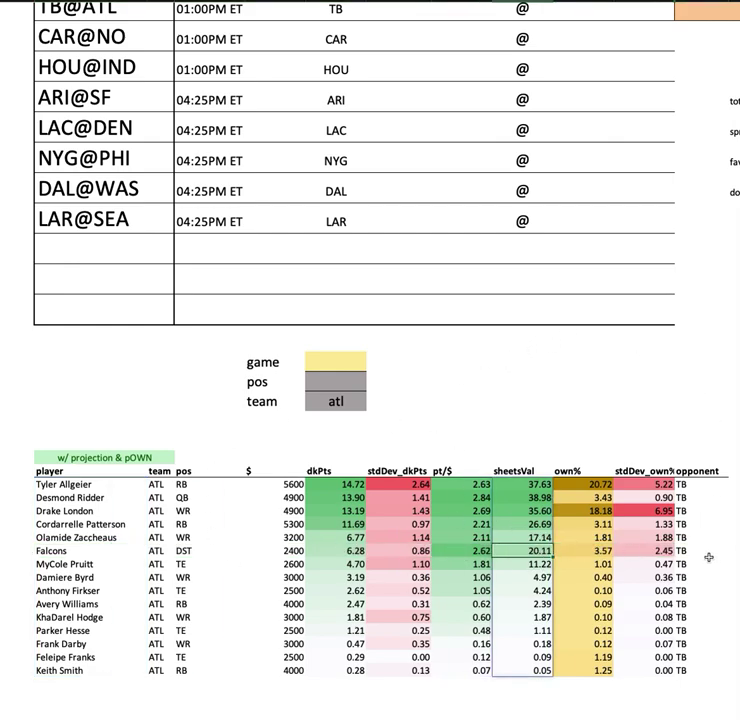
Step: Set the team filter to car and bring the full Carolina player projection table into view
click(335, 401)
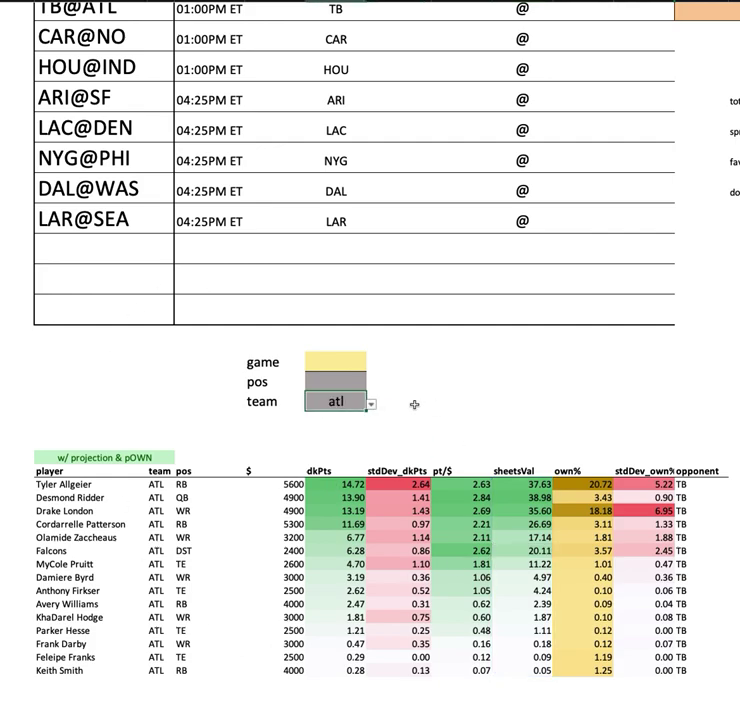
scroll(430, 405, up, 3)
text(car)
key(Return)
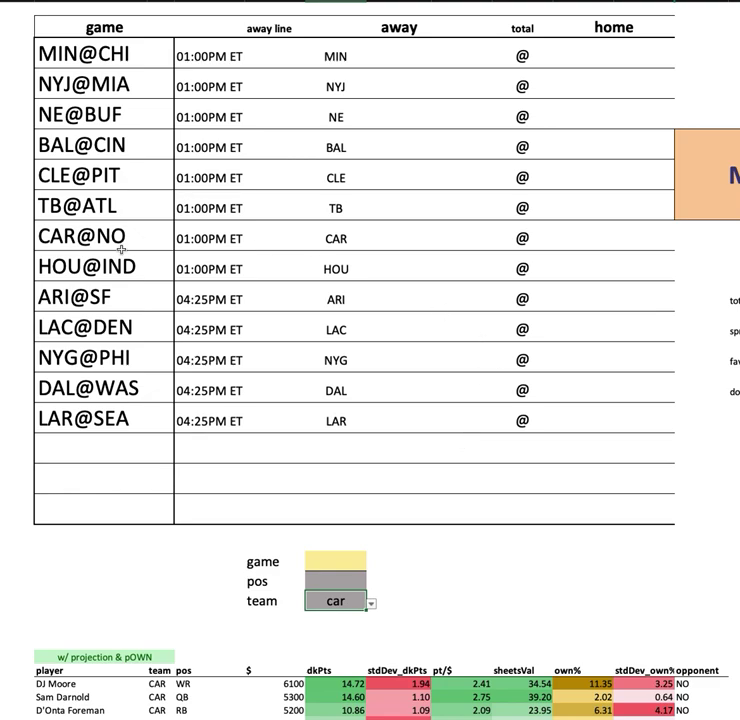
scroll(380, 377, down, 1)
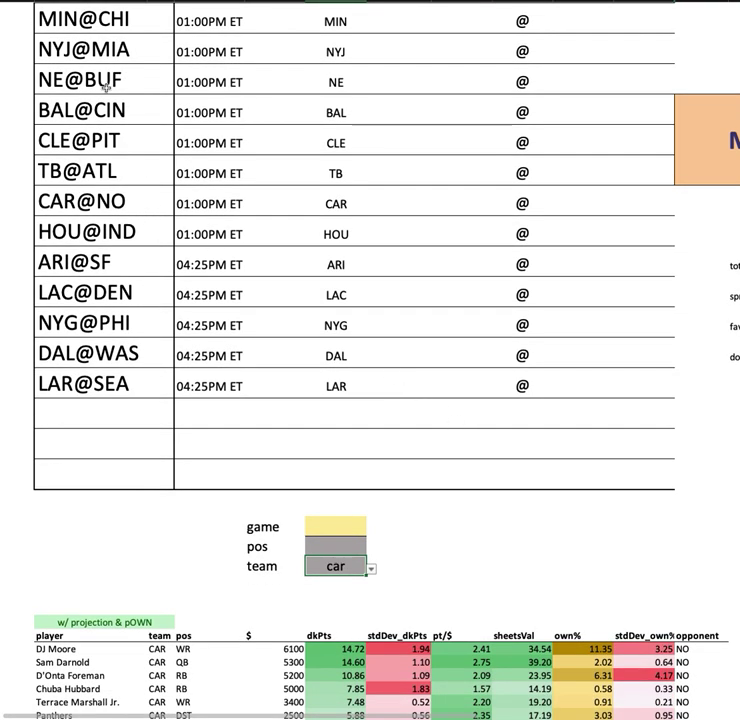
scroll(476, 443, down, 5)
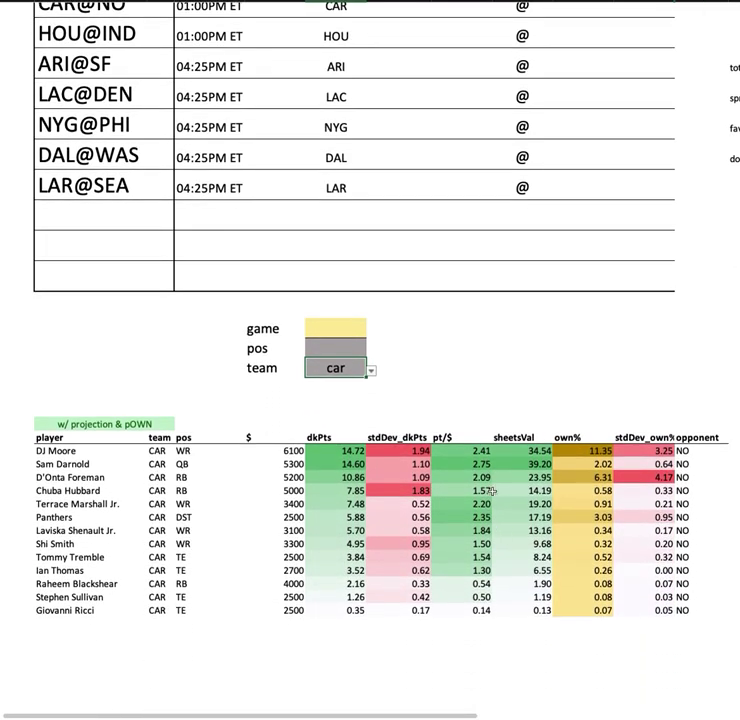
scroll(440, 366, up, 1)
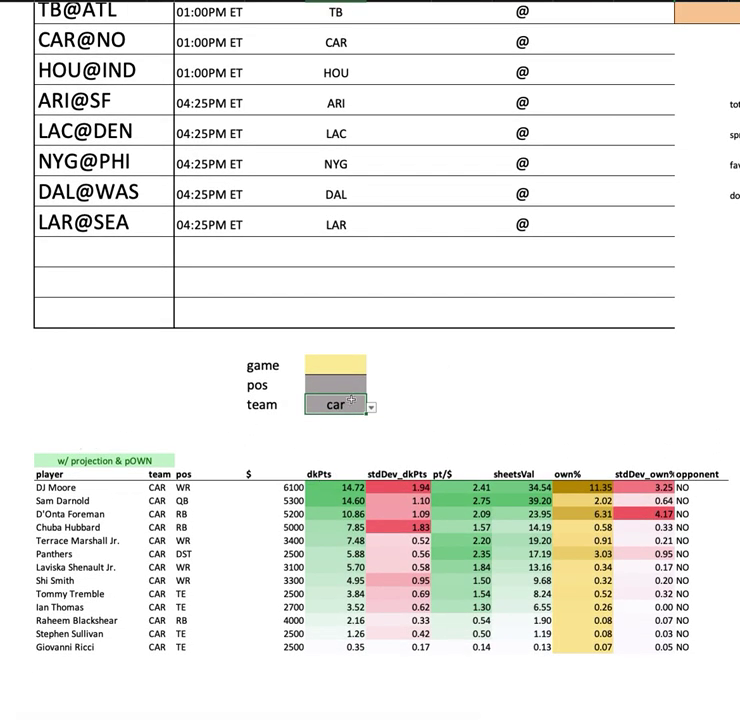
Step: Highlight DJ Moore's row across all columns of the Carolina table
drag(115, 489, 722, 487)
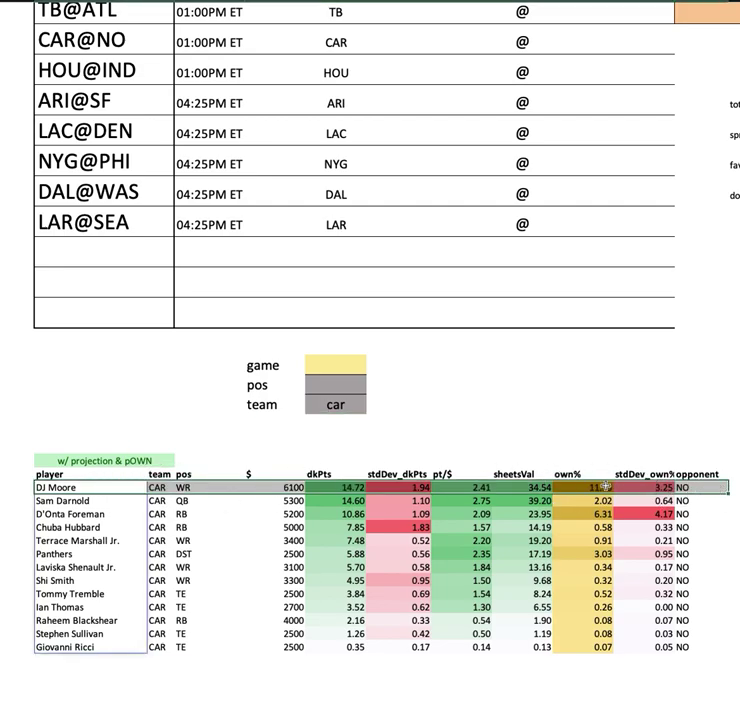
Step: Highlight DJ Moore's own% and salary cells and Sam Darnold's name, checking them against the CAR@NO matchup
click(717, 385)
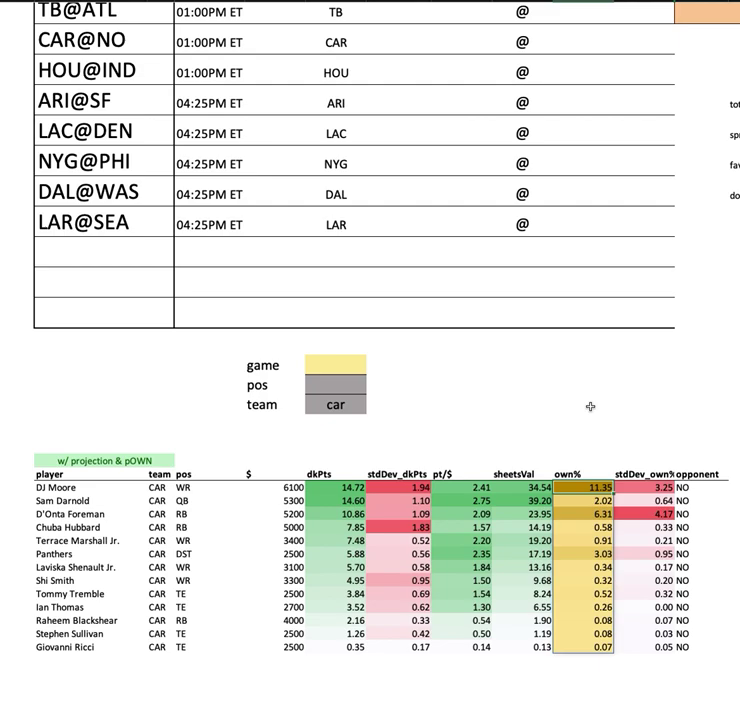
click(281, 467)
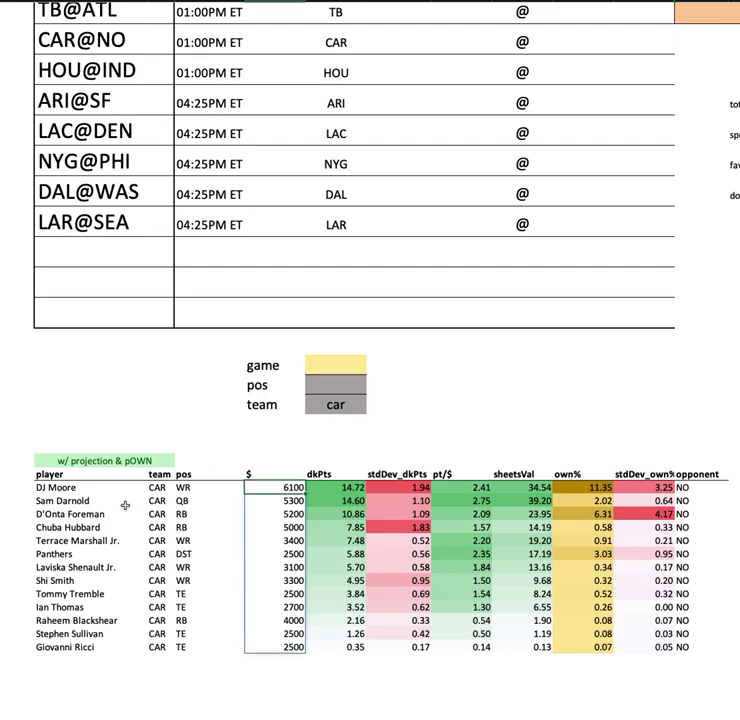
drag(140, 487, 140, 647)
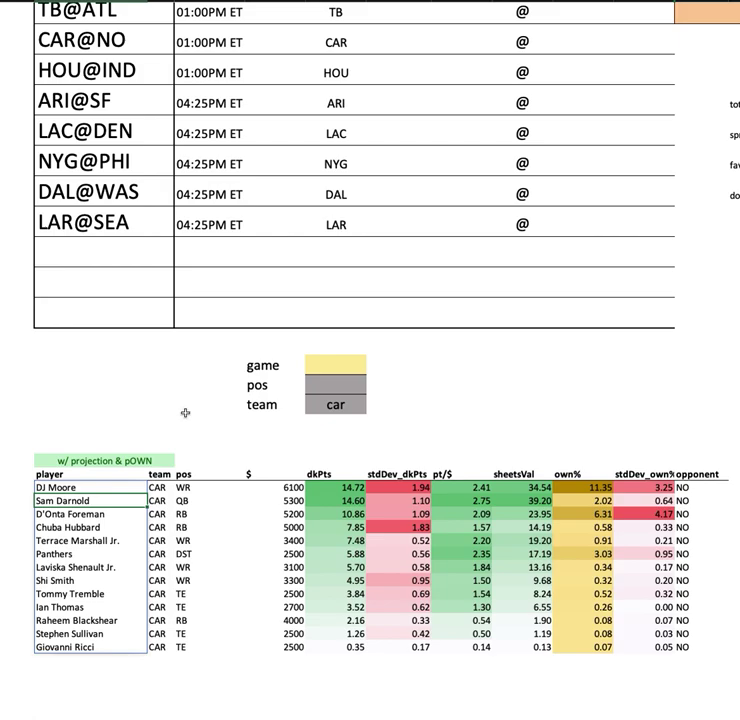
scroll(80, 120, up, 1)
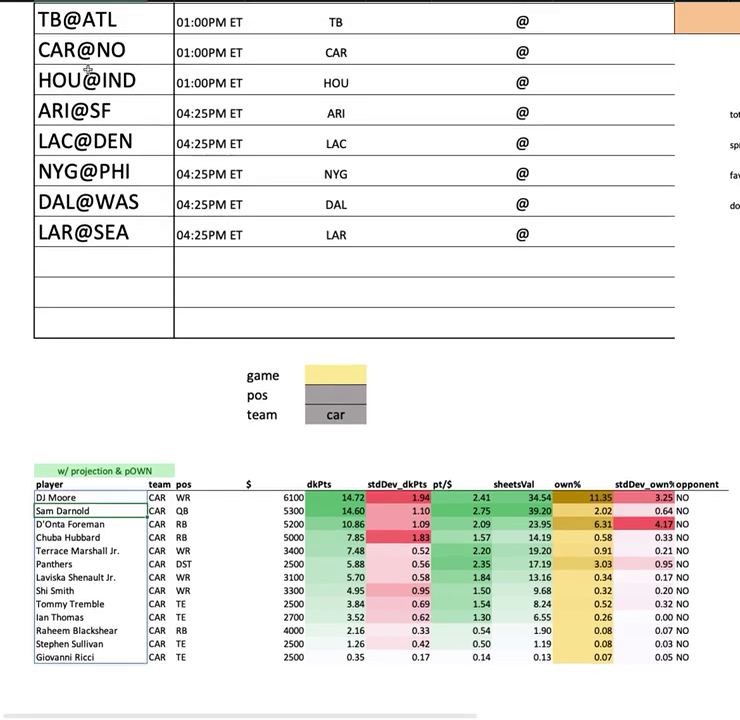
scroll(97, 52, up, 2)
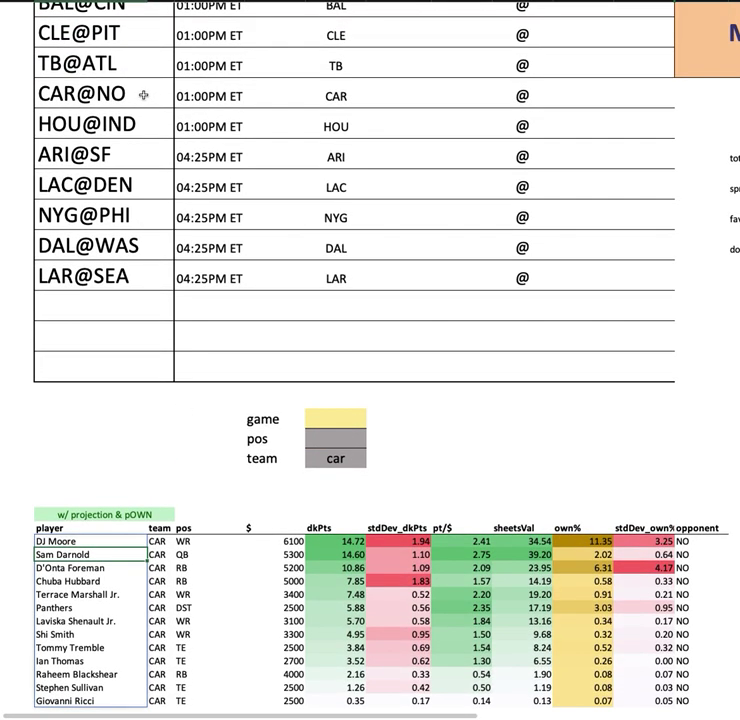
scroll(122, 223, down, 3)
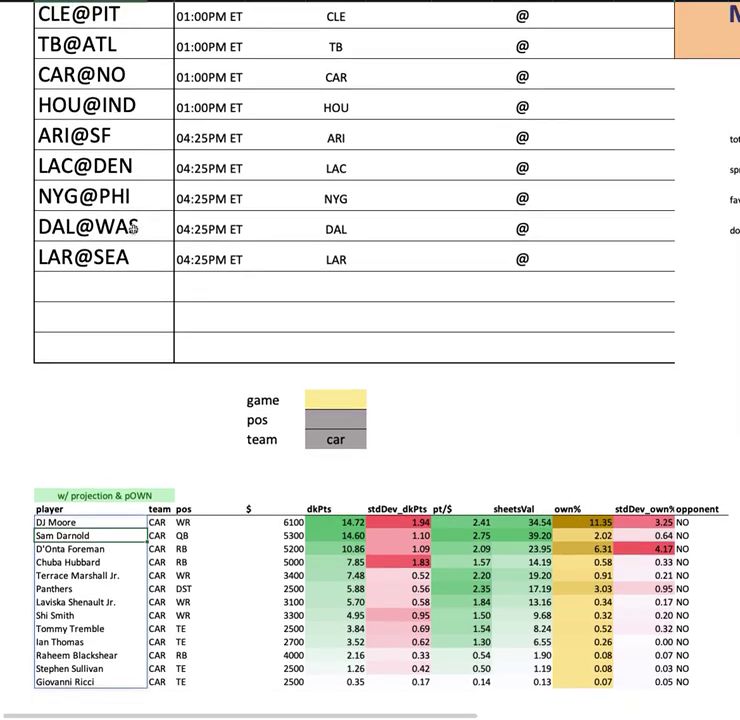
Step: Highlight the Carolina opponent column and the D'Onta Foreman and Chuba Hubbard rows, including Foreman's salary cell
click(128, 474)
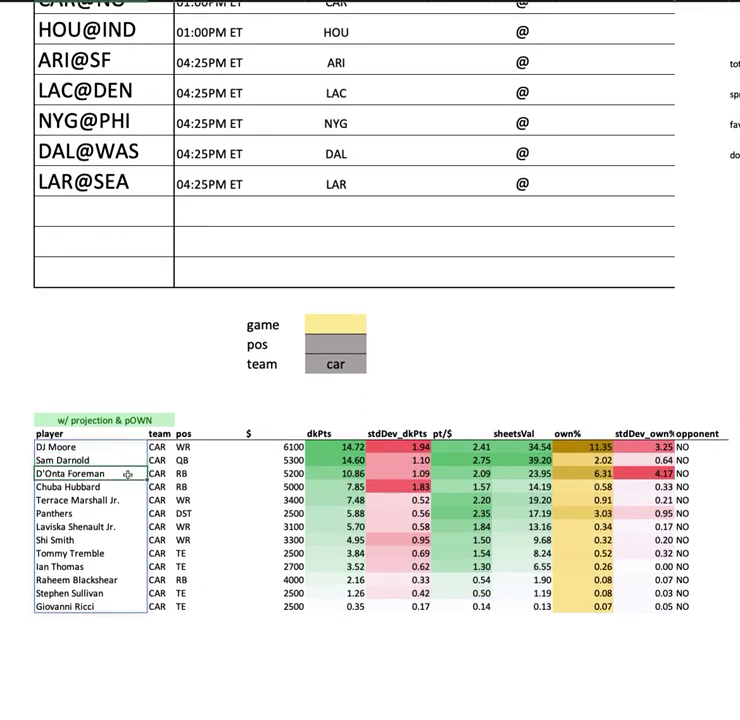
drag(700, 396, 709, 622)
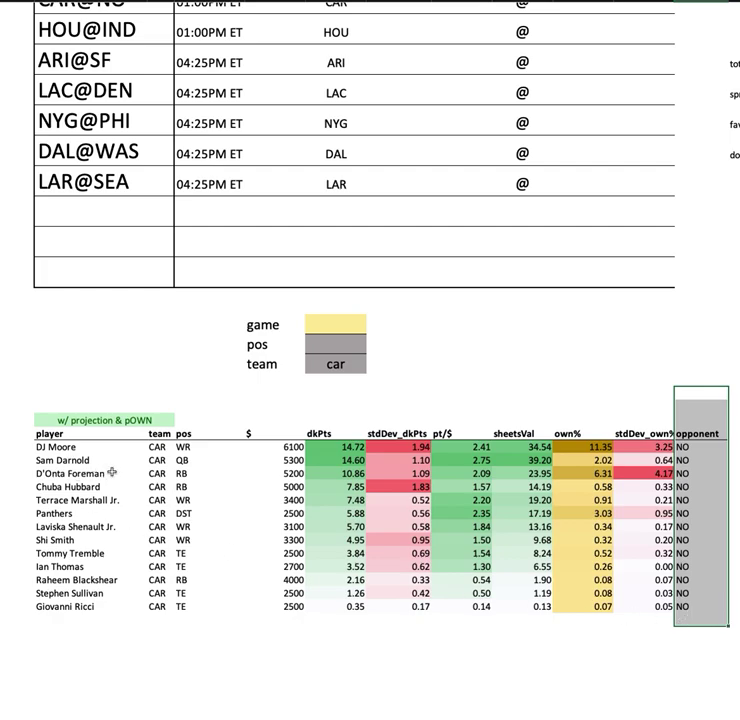
drag(92, 472, 730, 473)
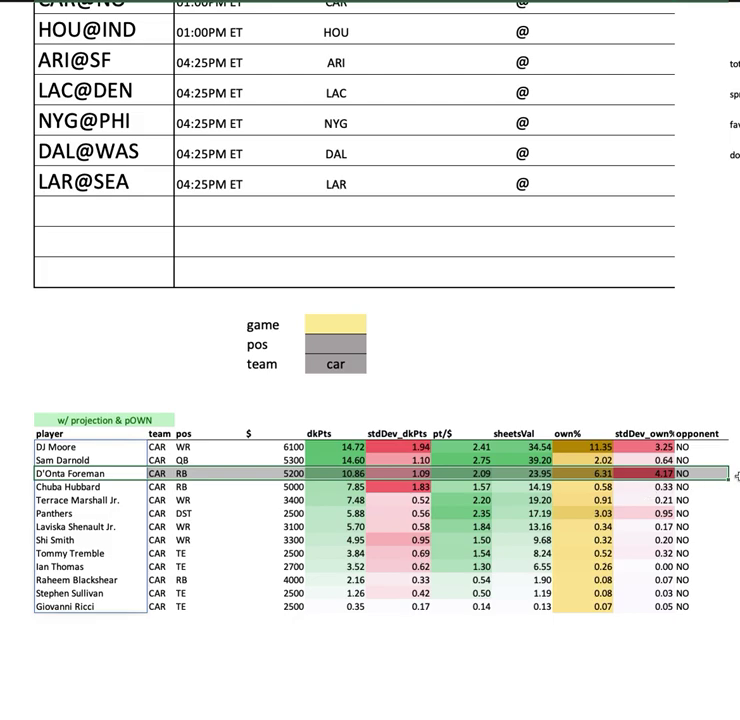
key(shift+Down)
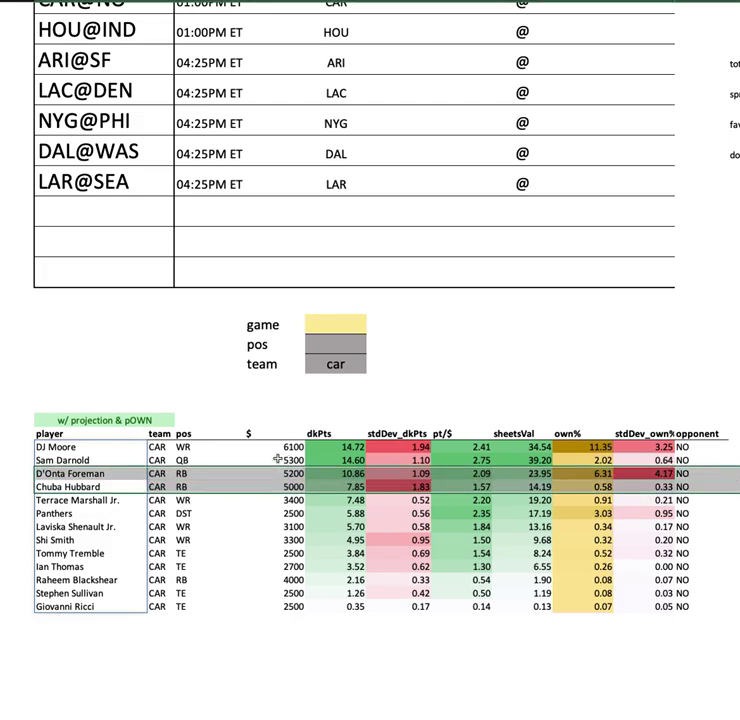
key(ctrl+space)
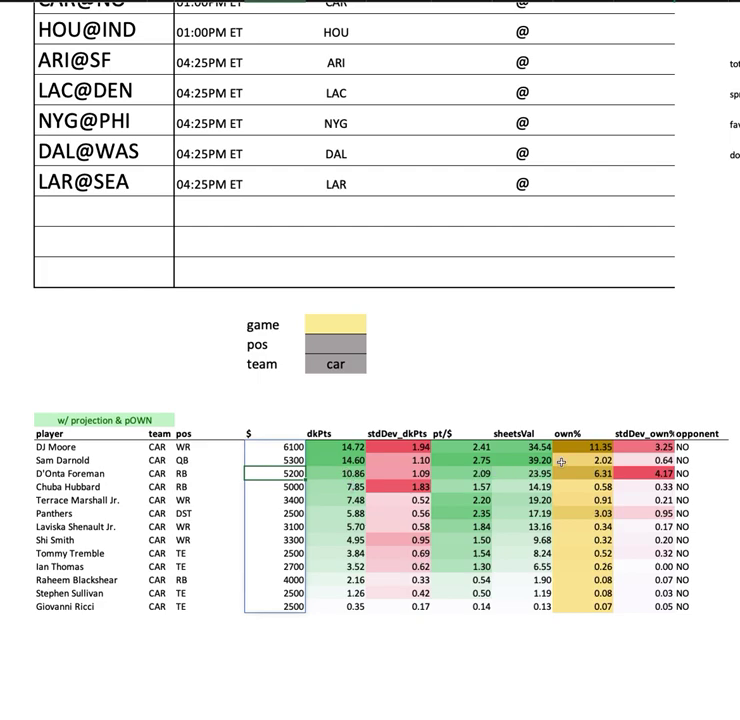
Step: Highlight the Panthers DST row across all columns, plus Shi Smith's name below it
click(101, 513)
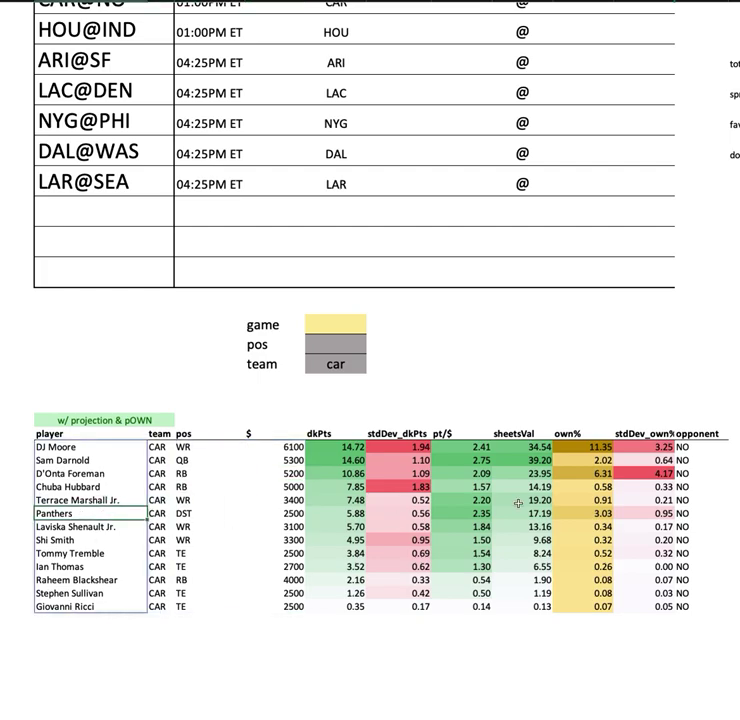
shift+click(716, 513)
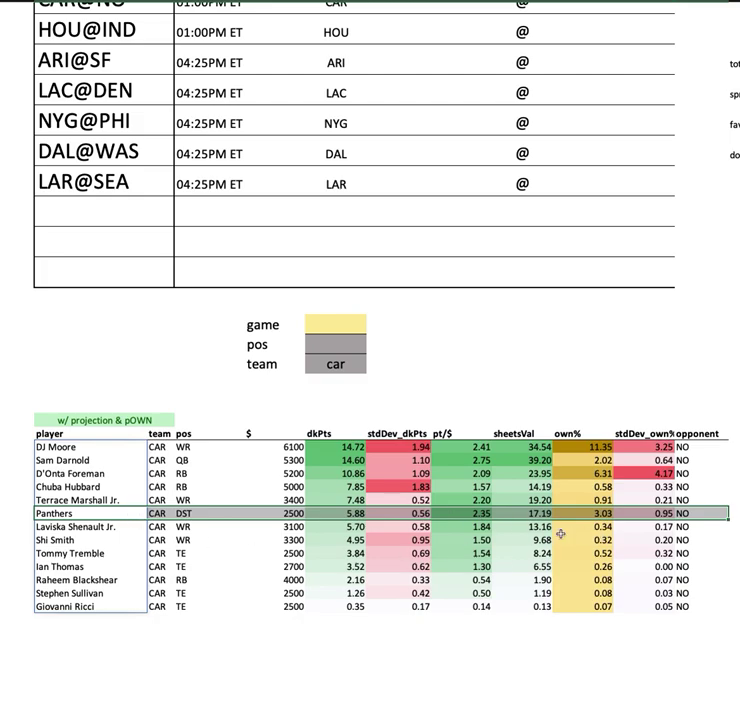
click(101, 527)
key(Down)
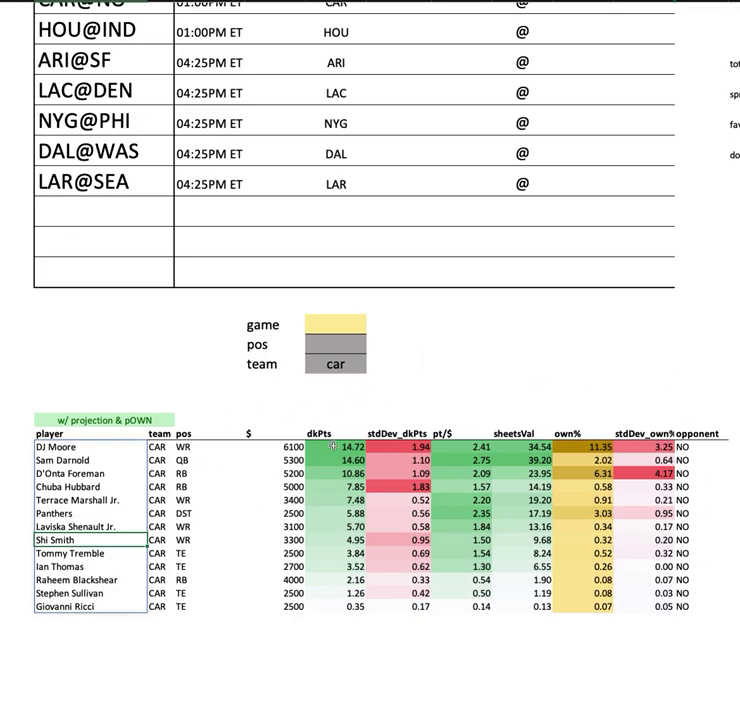
Step: Set the team filter to no and highlight Alvin Kamara's row in the New Orleans table
click(333, 362)
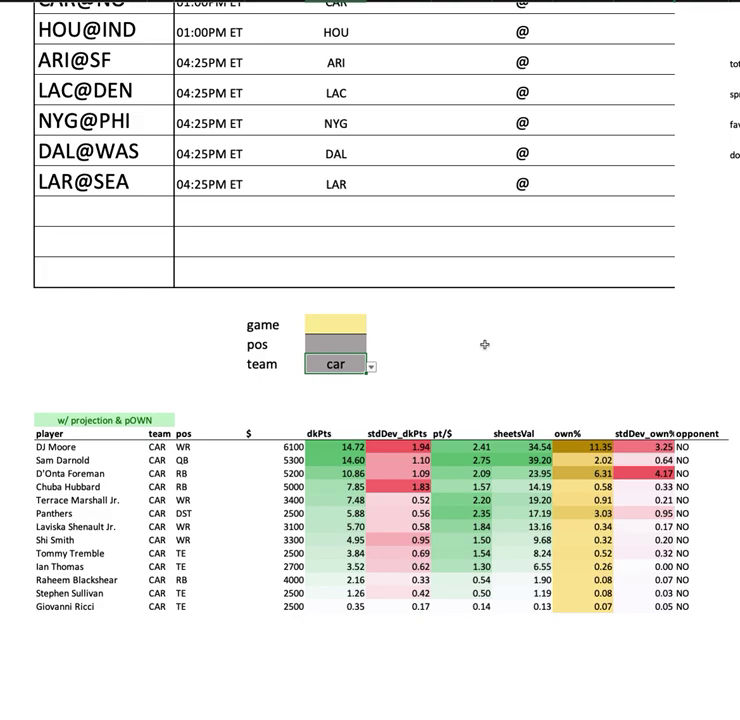
text(no)
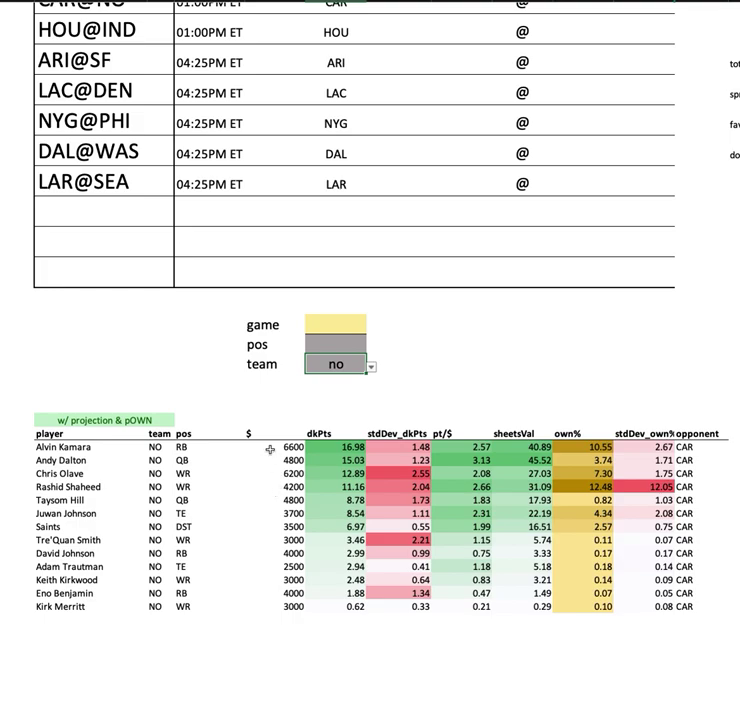
drag(114, 447, 730, 447)
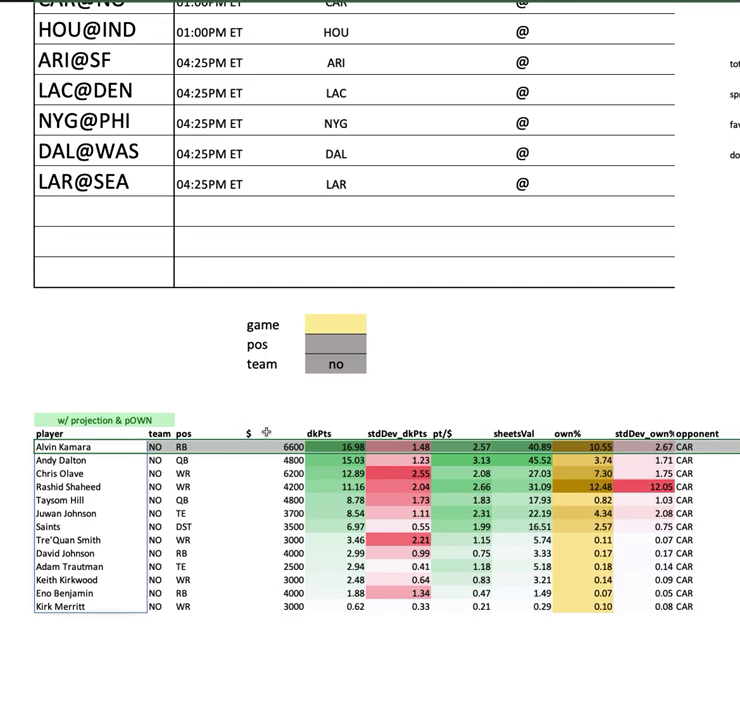
scroll(177, 248, up, 1)
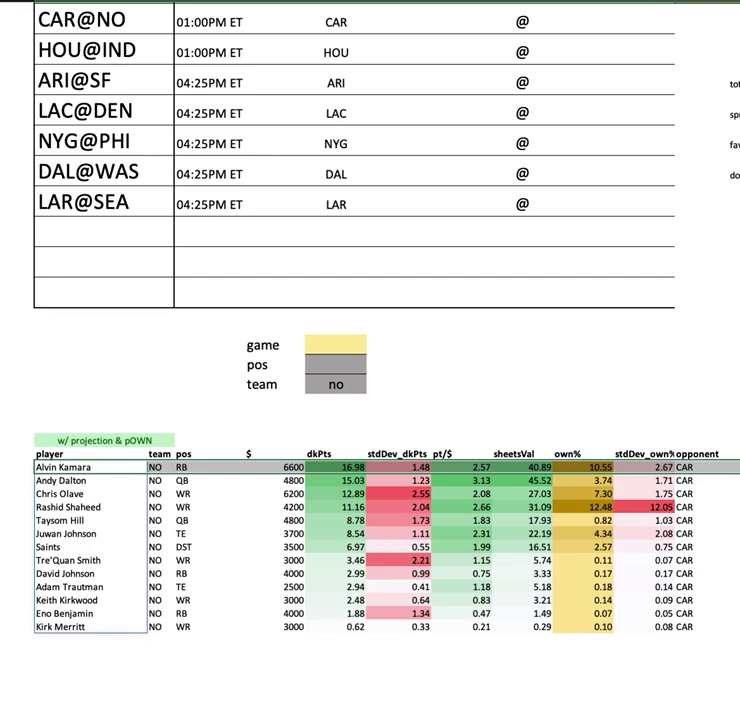
key(Escape)
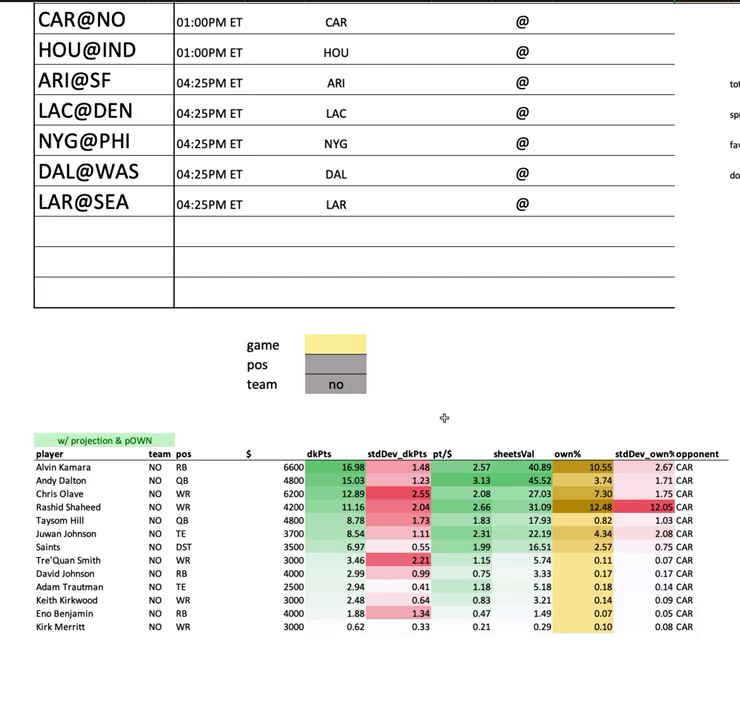
click(86, 468)
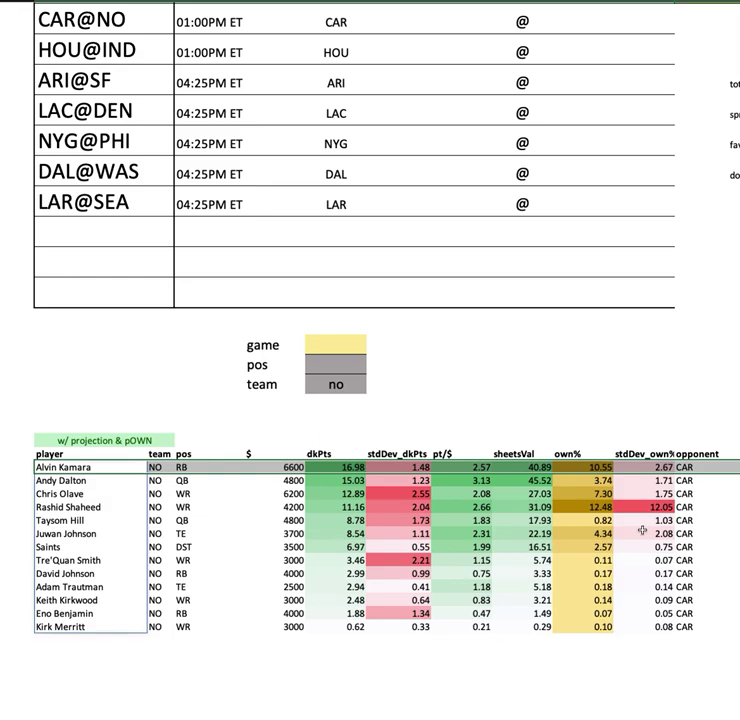
Step: Highlight the Chris Olave and Rashid Shaheed rows one after the other, including Shaheed's own% cell
drag(90, 494, 705, 494)
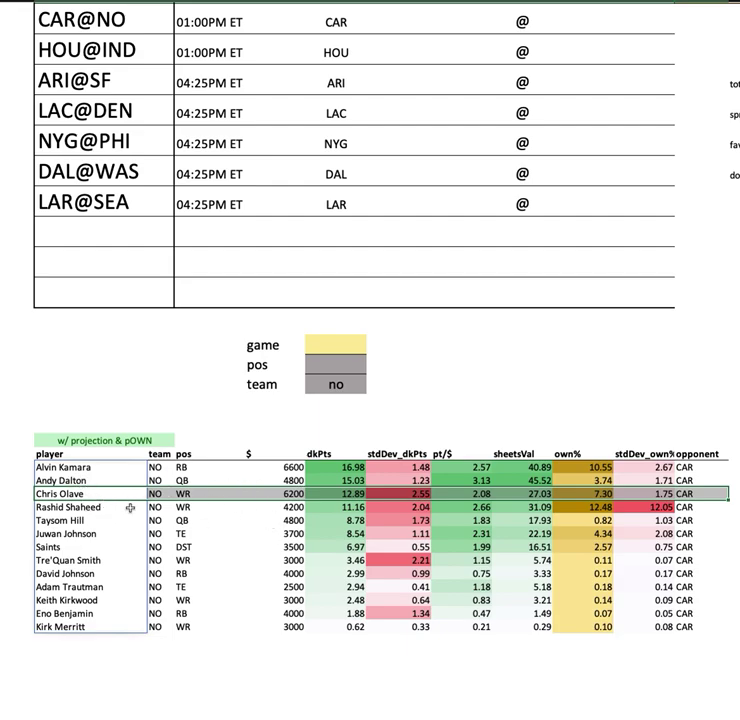
click(724, 520)
click(726, 508)
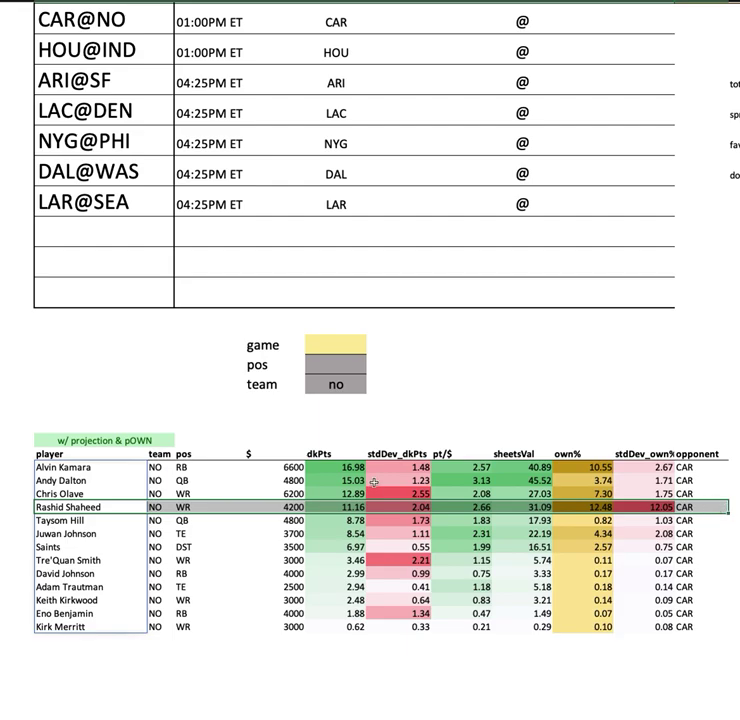
click(590, 507)
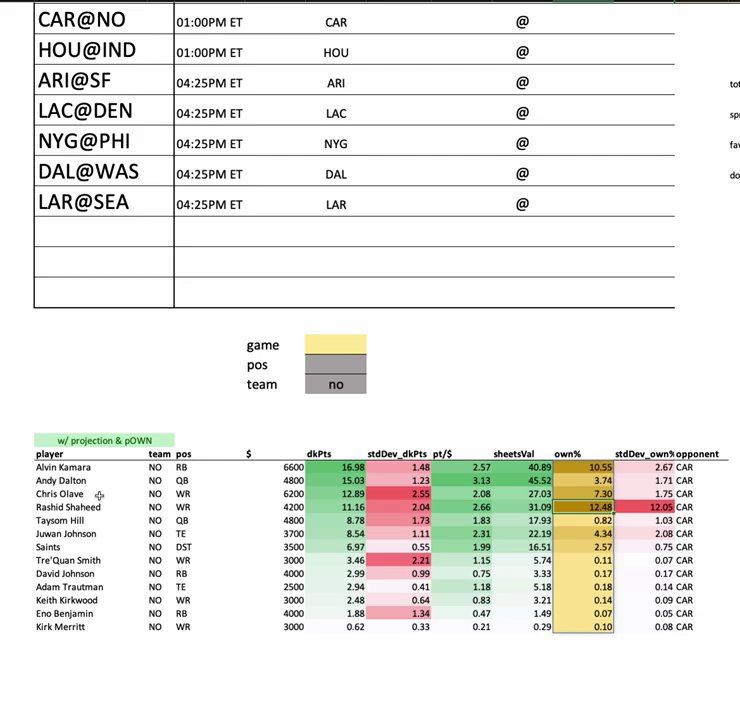
Step: Compare Olave's and Shaheed's salary and pt/$ cells, and check Shaheed's sheetsVal and stdDev_own% values
drag(276, 494, 276, 507)
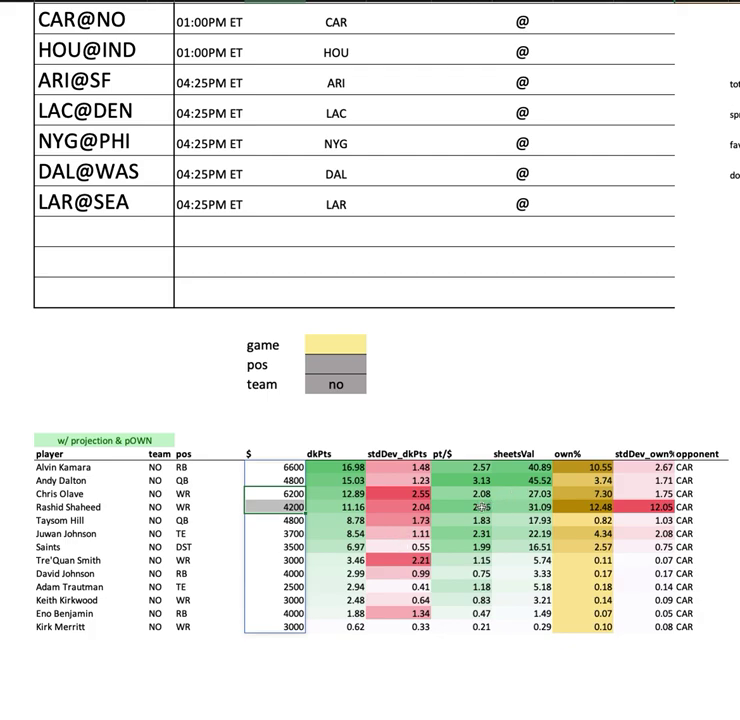
drag(462, 494, 462, 507)
key(Right)
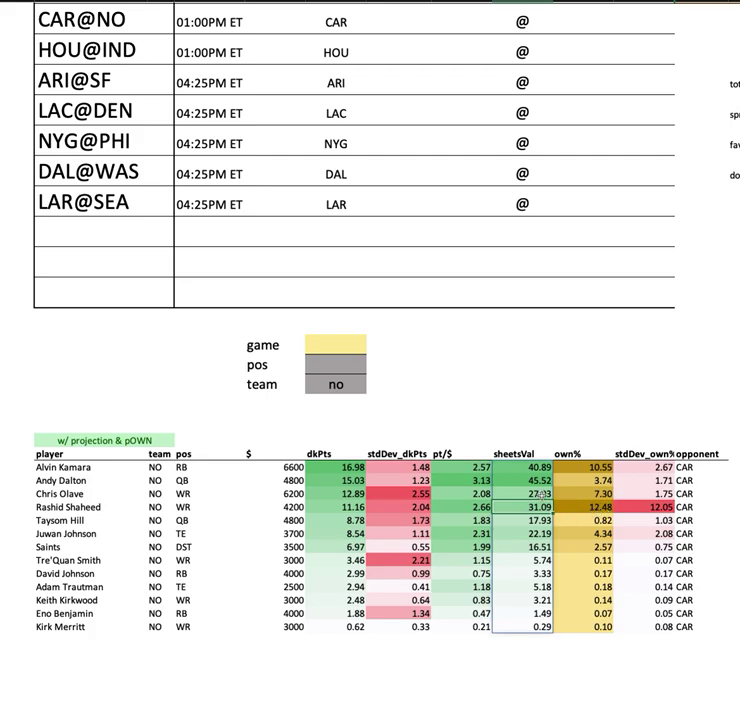
key(Right)
key(Right)
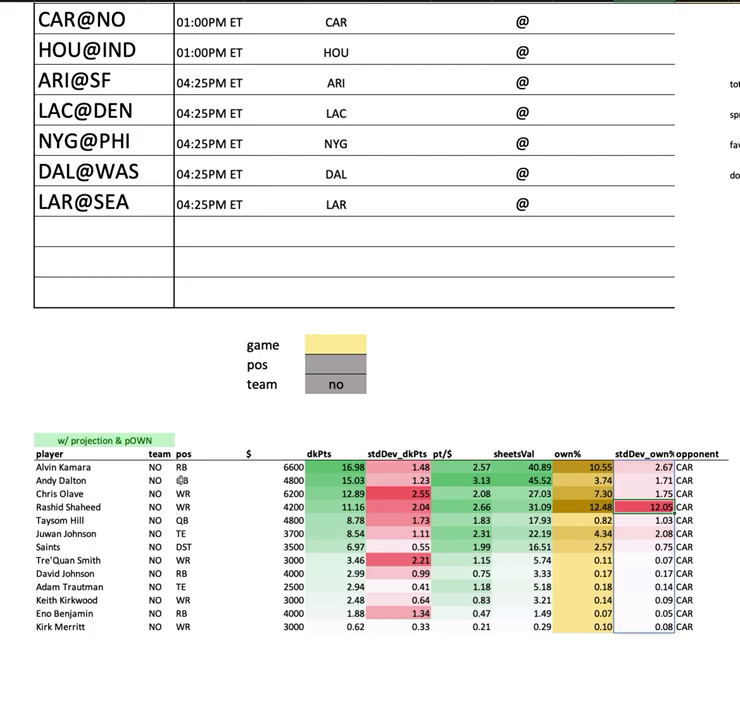
Step: Highlight Juwan Johnson's full row and the Saints DST row from salary through opponent
click(212, 524)
drag(212, 524, 715, 537)
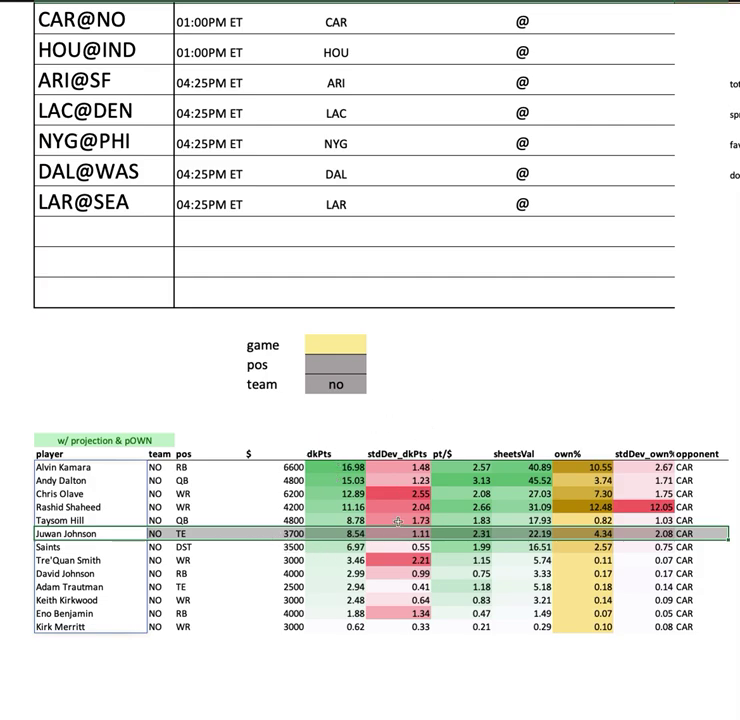
click(292, 547)
shift+click(718, 549)
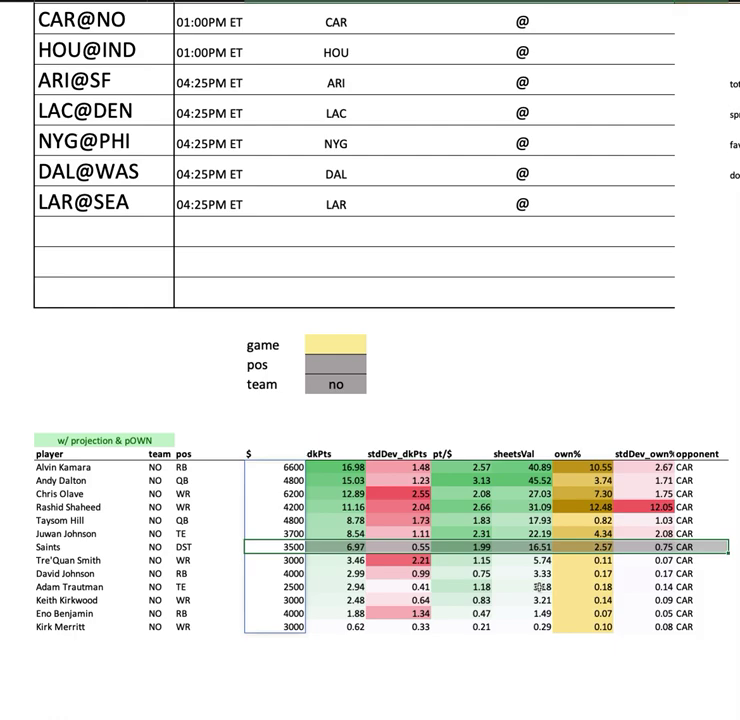
Step: Set the team filter to hou and highlight Davis Mills's row through dkPts, including his dkPts cell
click(346, 382)
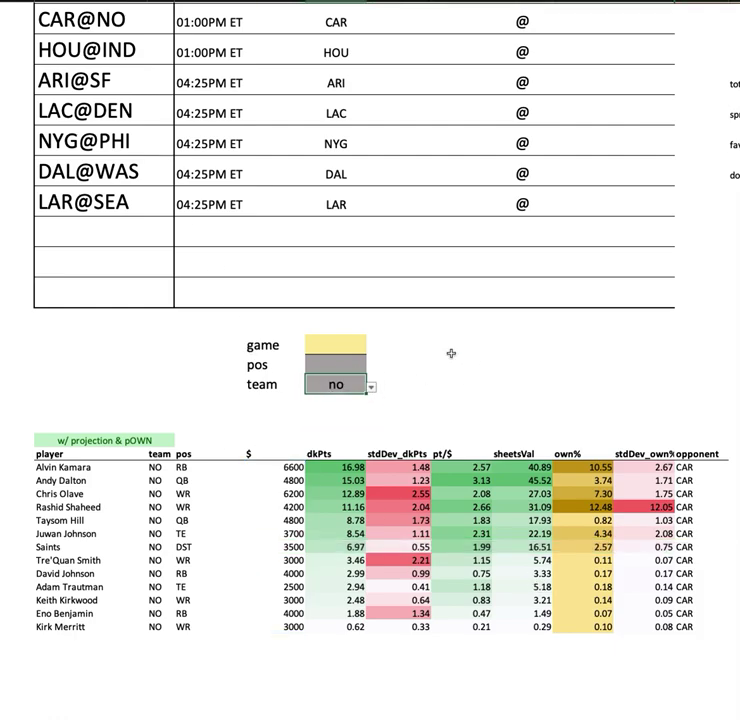
text(hou)
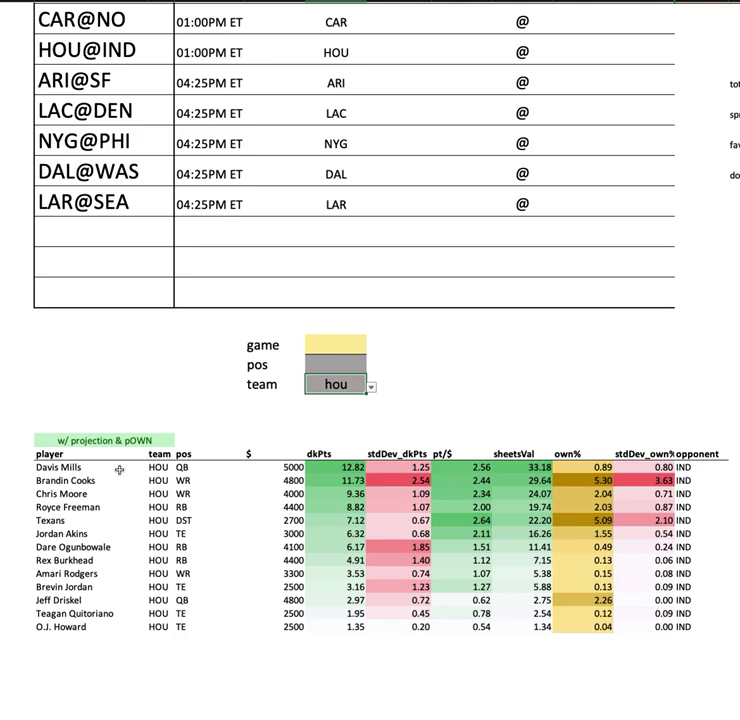
drag(119, 467, 324, 470)
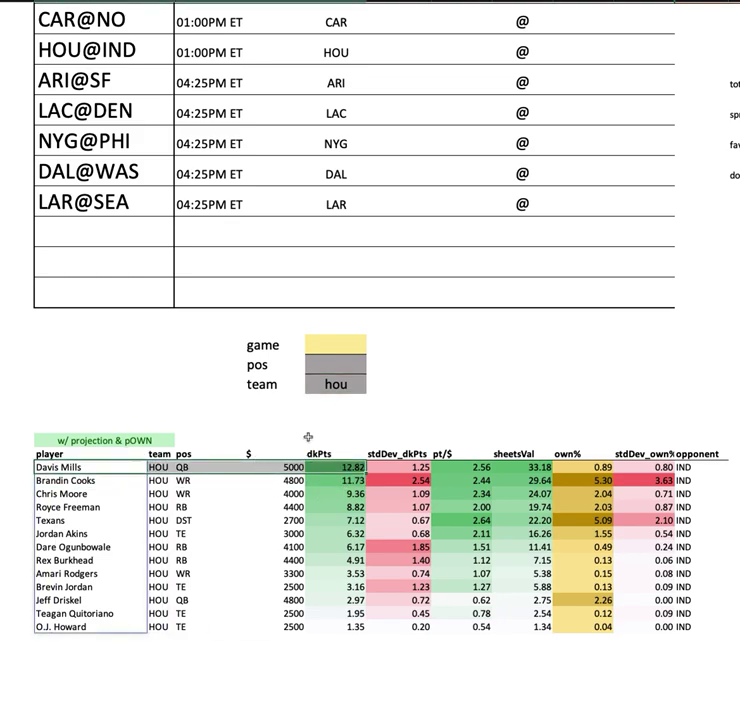
click(331, 467)
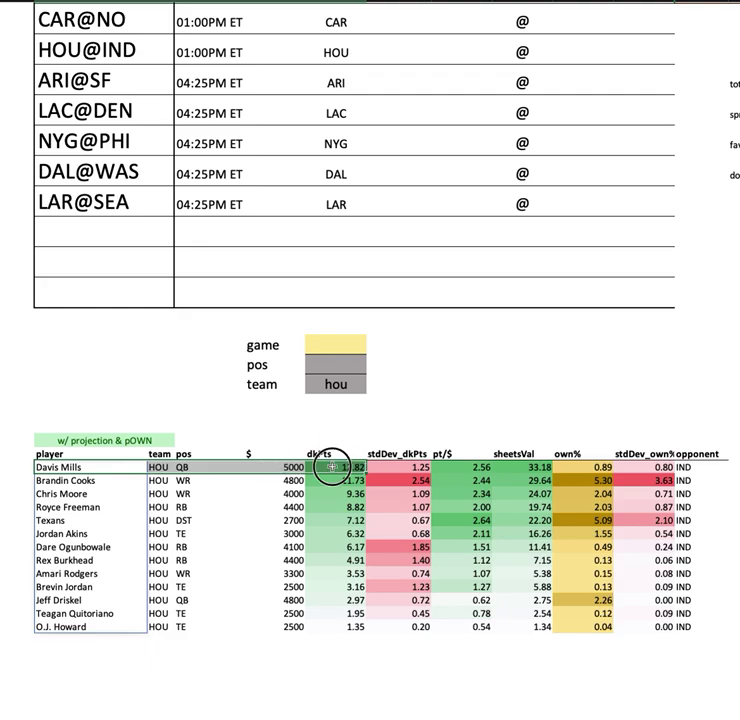
drag(331, 467, 331, 627)
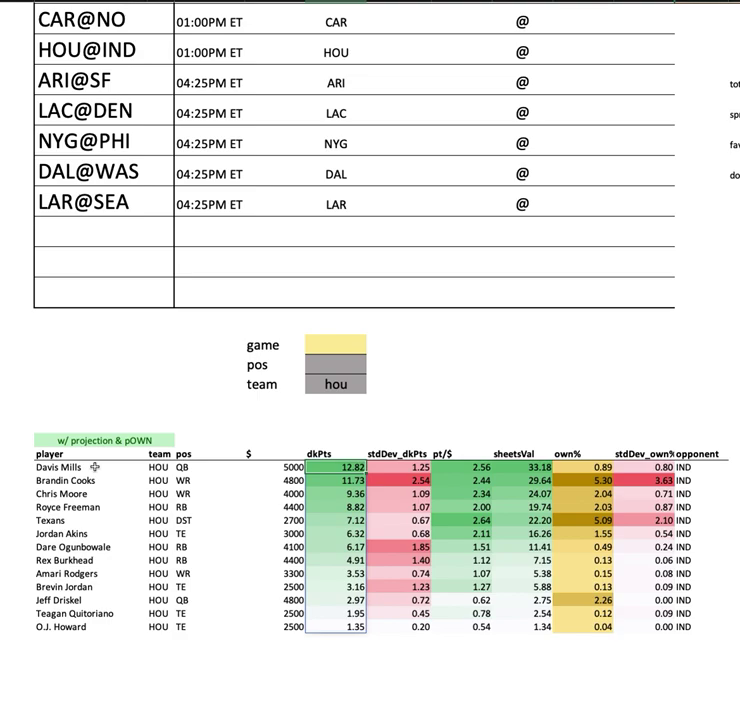
Step: Highlight the names of Davis Mills, Brandin Cooks, Chris Moore and Royce Freeman in the Houston table
drag(96, 467, 100, 492)
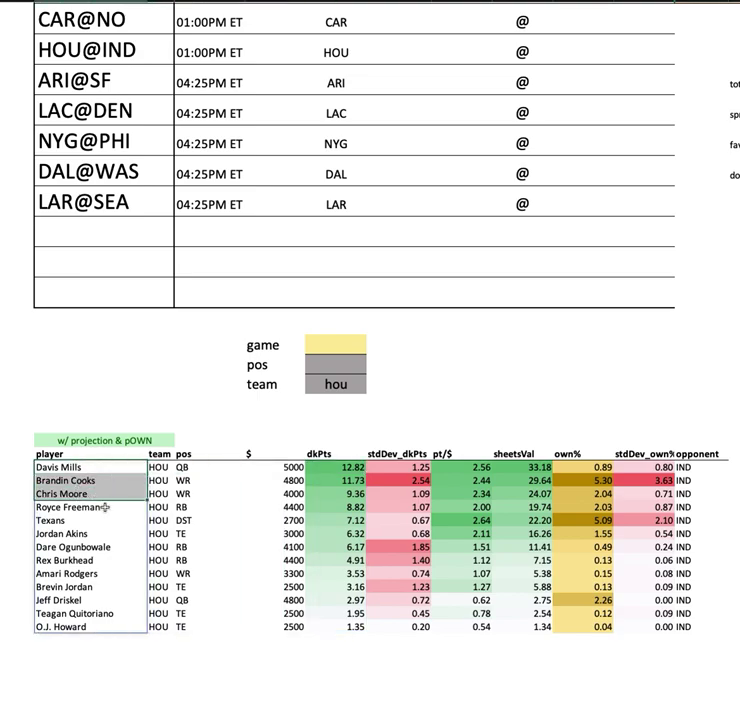
click(95, 507)
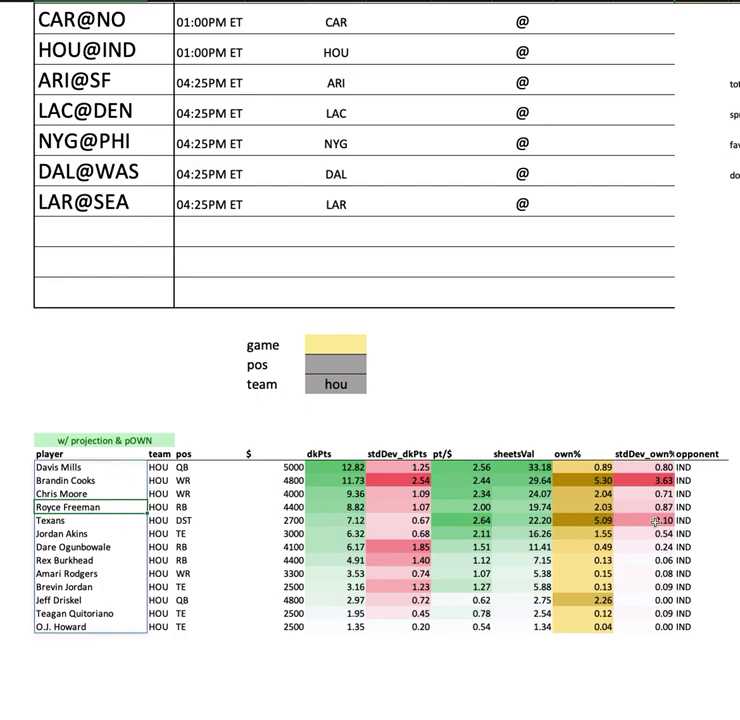
Step: Highlight the full rows of Royce Freeman, Dare Ogunbowale and the Texans DST in the Houston table
shift+click(709, 508)
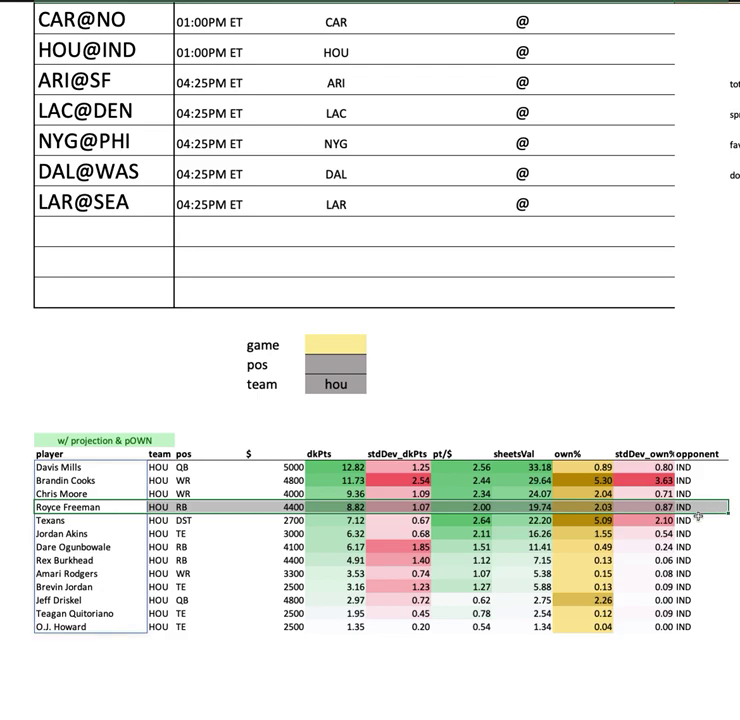
drag(60, 547, 541, 568)
shift+click(713, 547)
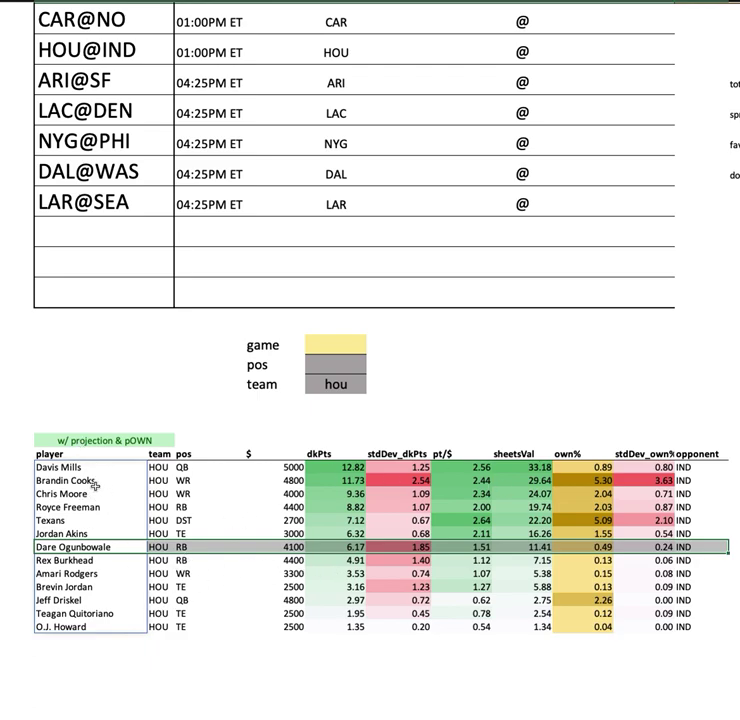
click(328, 382)
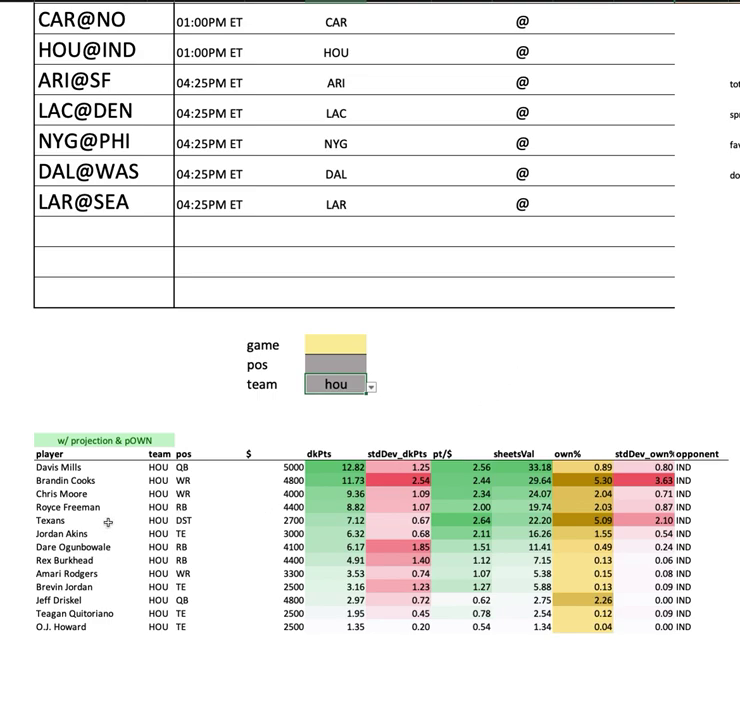
drag(102, 520, 728, 517)
Step: Set the team filter to ind and highlight Zack Moss's row, plus the player and team columns
click(338, 386)
text(ind)
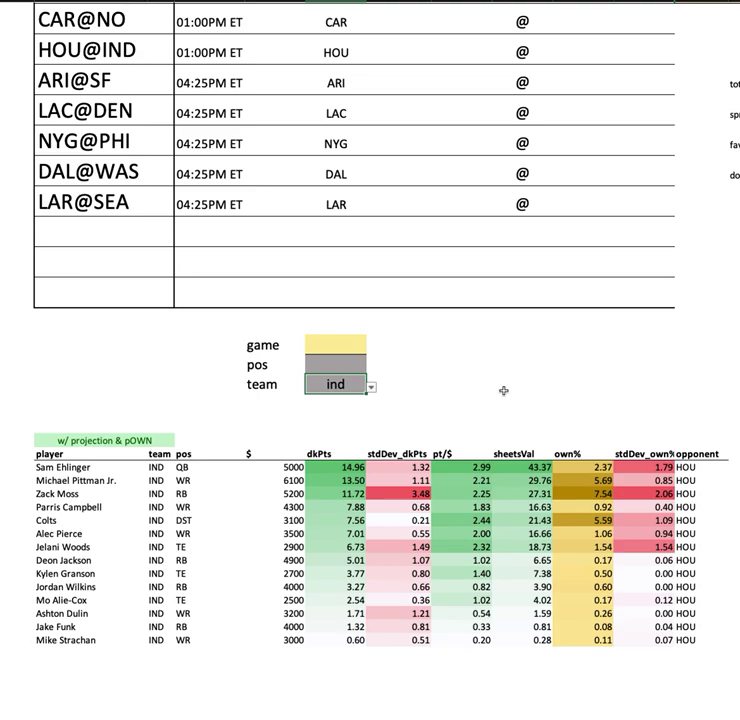
drag(28, 493, 28, 520)
click(28, 493)
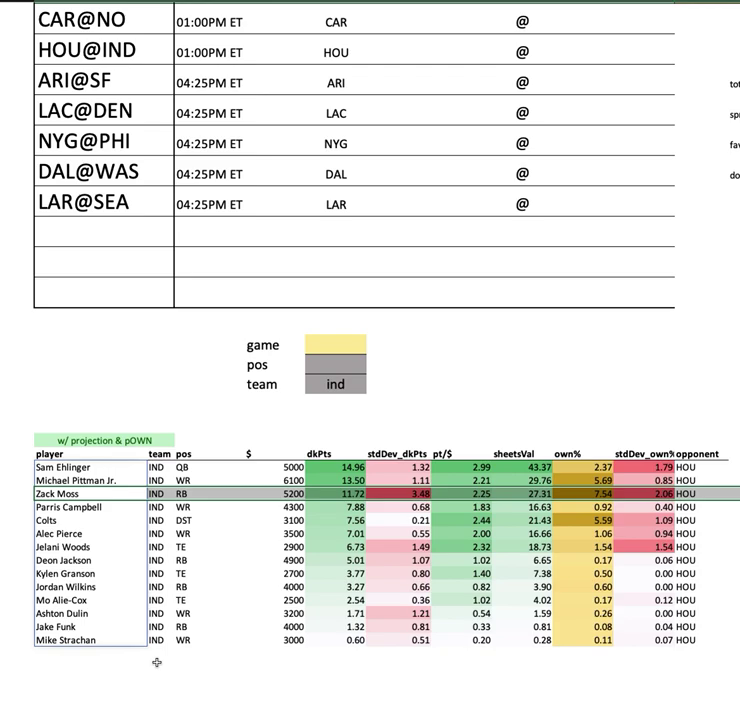
drag(156, 664, 168, 426)
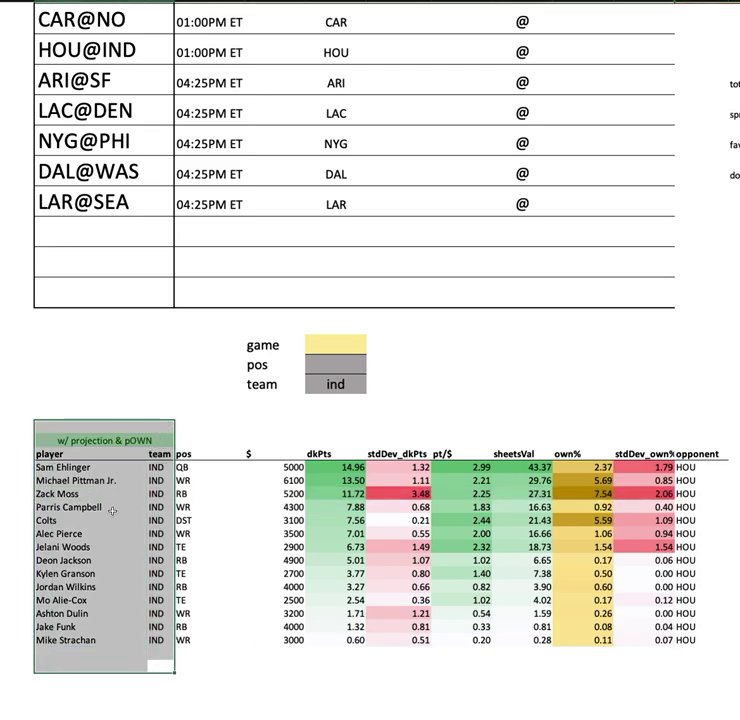
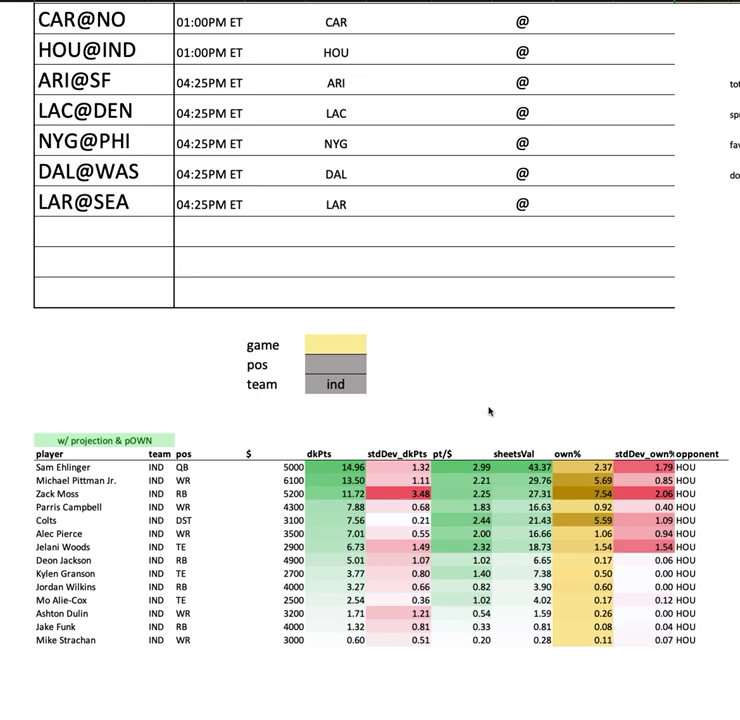
Step: Highlight the names of receivers Michael Pittman Jr., Alec Pierce and Parris Campbell together in the Indianapolis table
drag(36, 447, 146, 635)
click(118, 497)
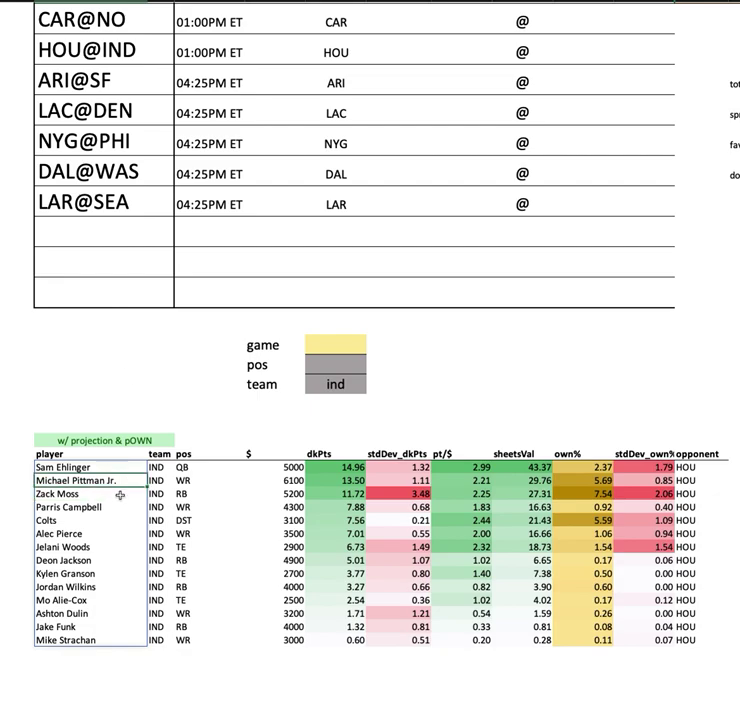
super+click(99, 533)
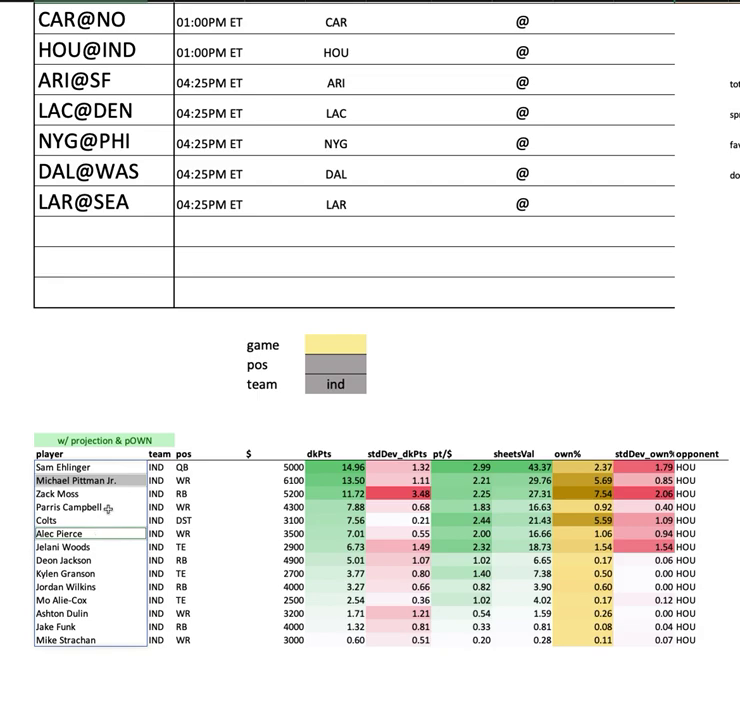
super+click(107, 507)
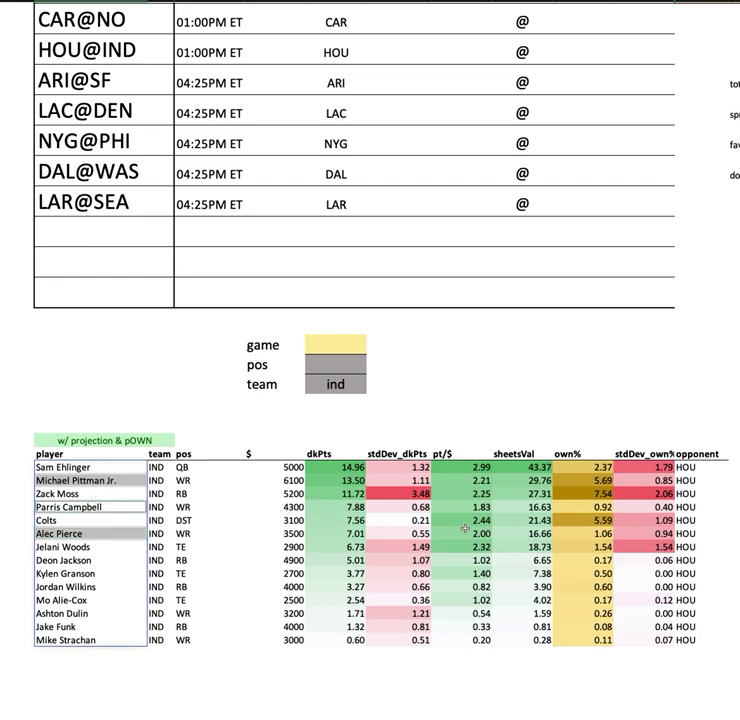
Step: Highlight Jelani Woods's row and the Colts DST row from player through opponent
drag(64, 547, 692, 545)
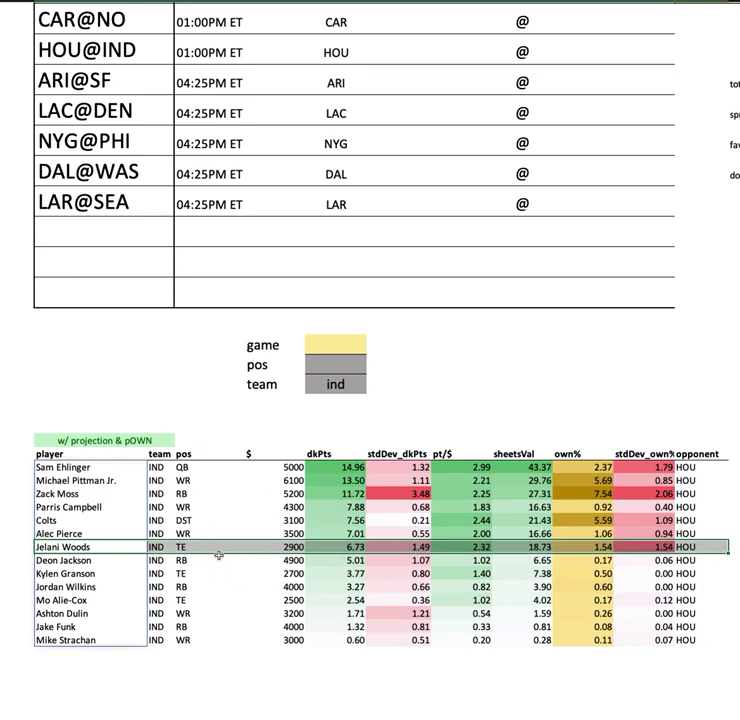
click(336, 381)
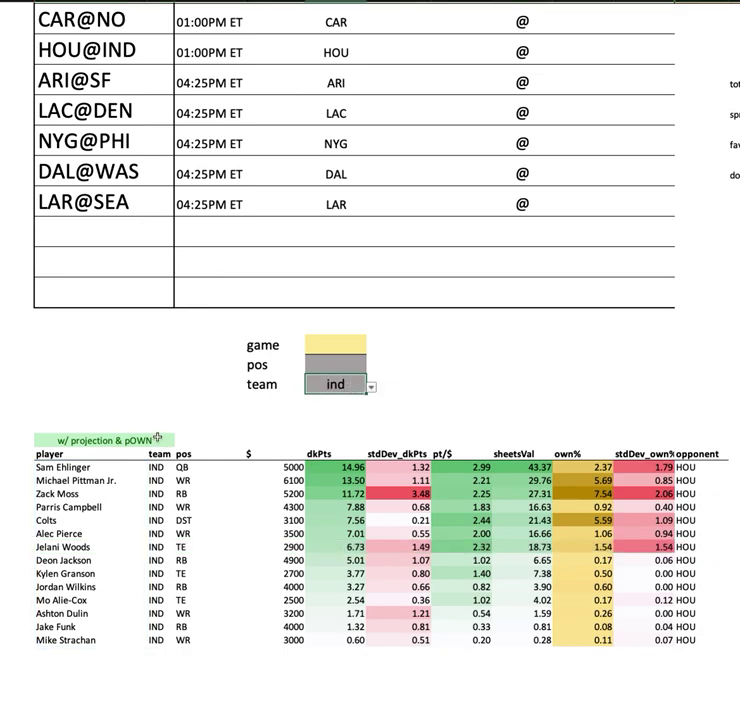
click(87, 520)
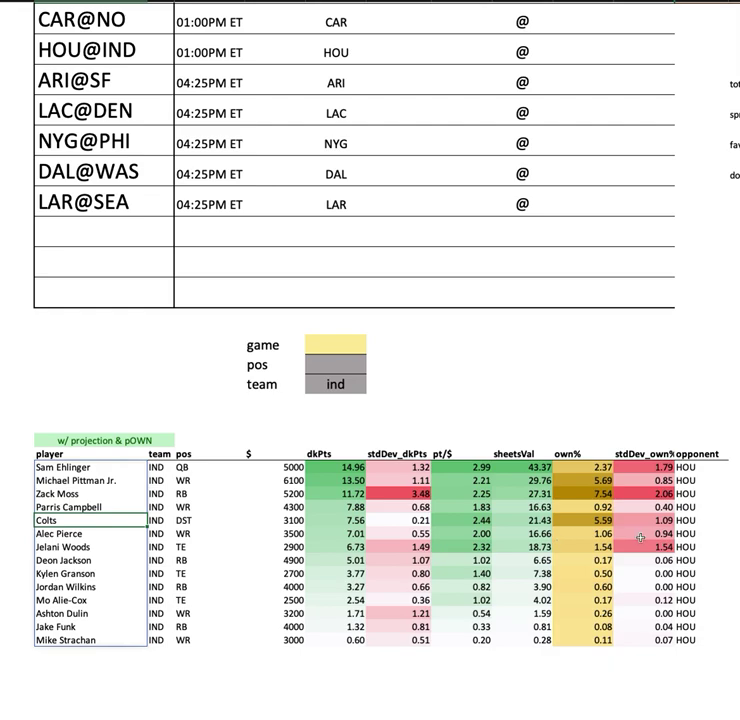
shift+click(709, 521)
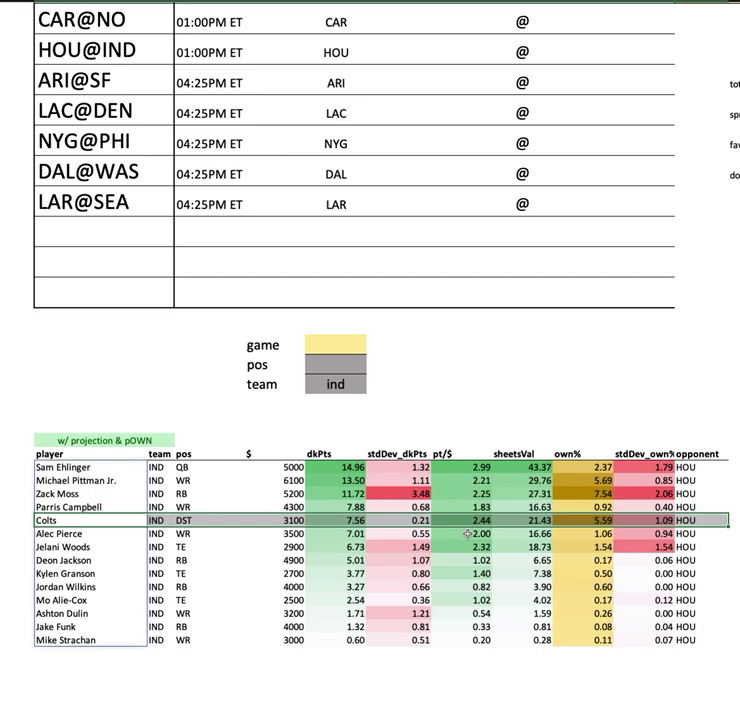
Step: Set the team filter to ari and mark the ARI@SF matchup in the game list
click(338, 383)
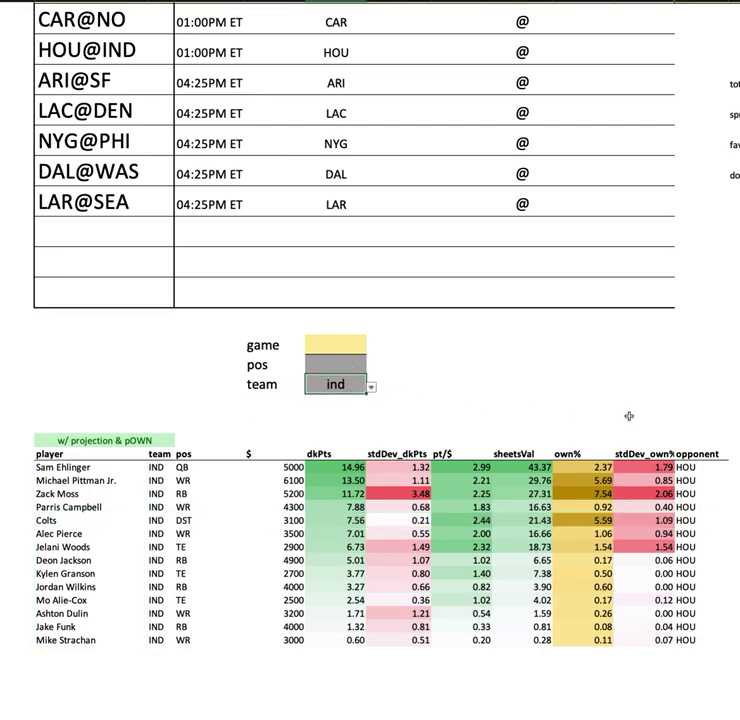
text(ari)
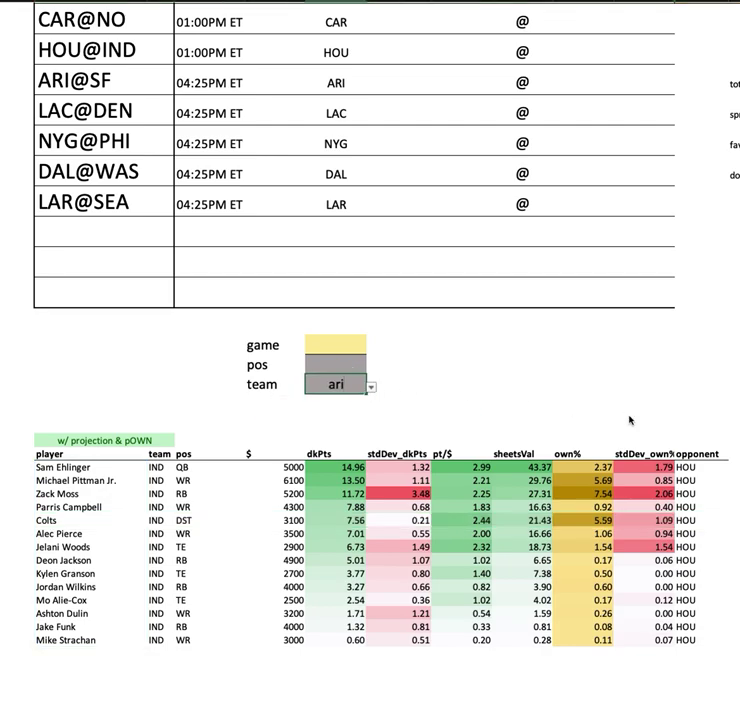
key(Return)
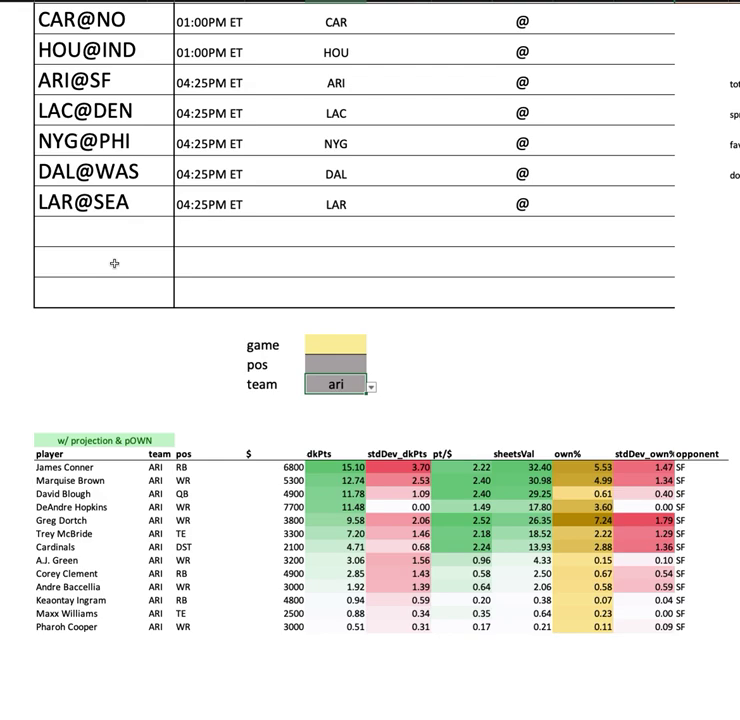
click(64, 82)
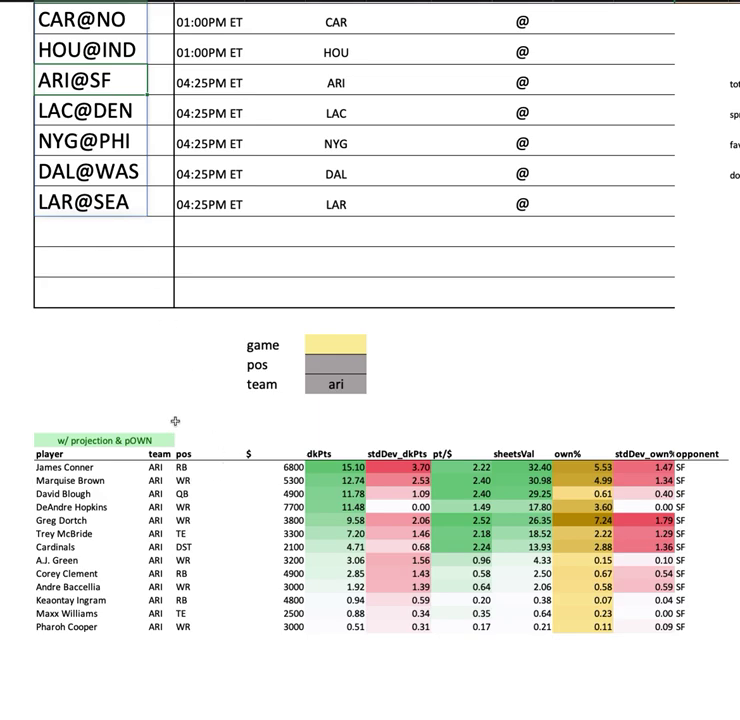
click(112, 142)
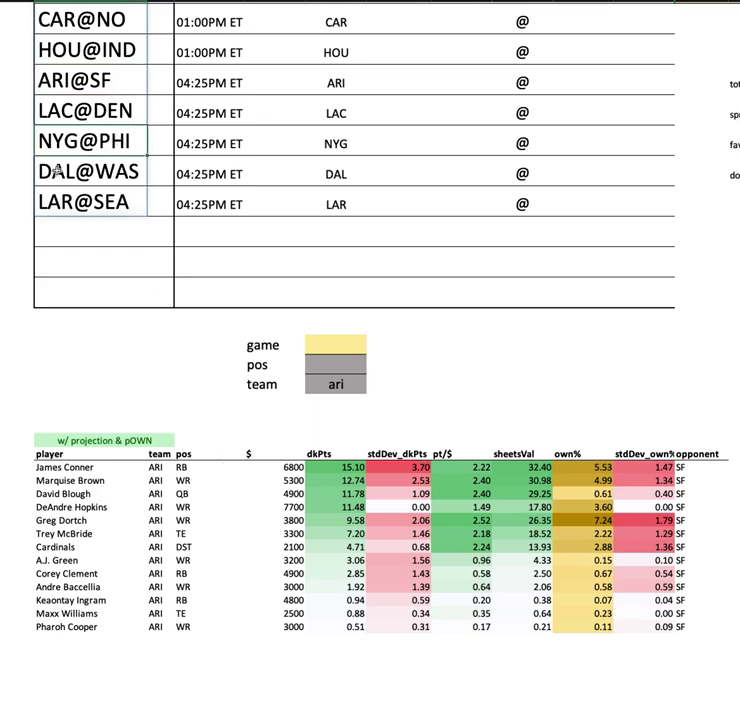
click(103, 85)
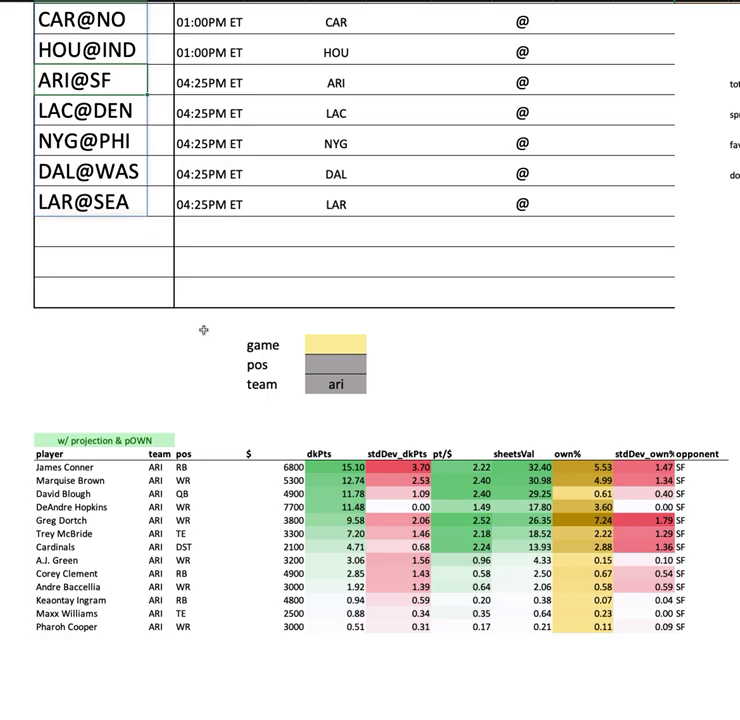
Step: Highlight the rows of James Conner, Marquise Brown and Greg Dortch, ending on Marquise Brown's name
click(45, 466)
shift+click(696, 469)
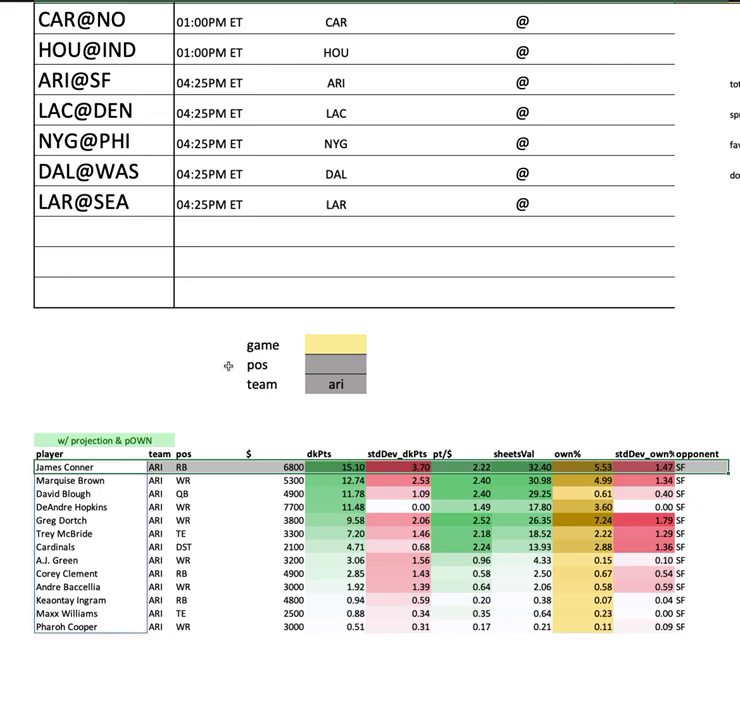
click(98, 481)
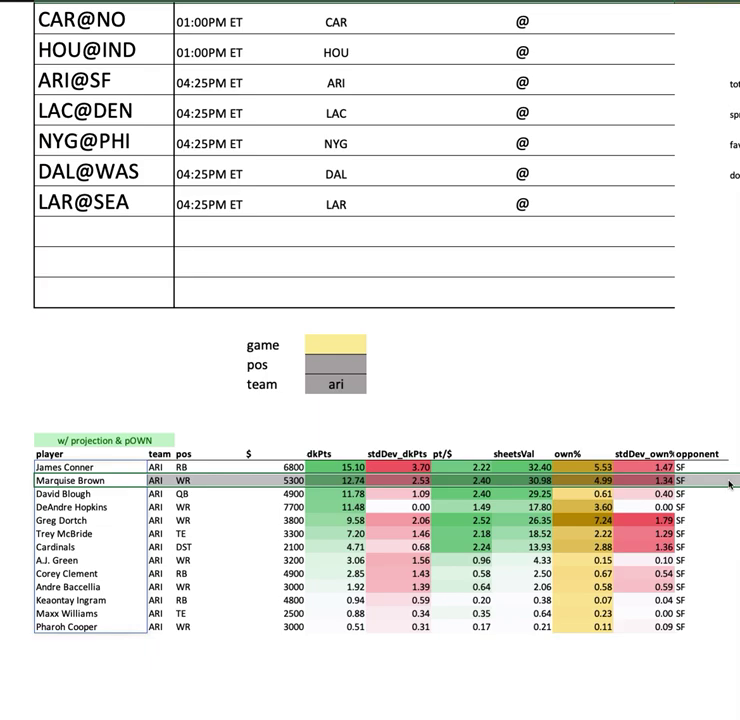
drag(79, 520, 576, 520)
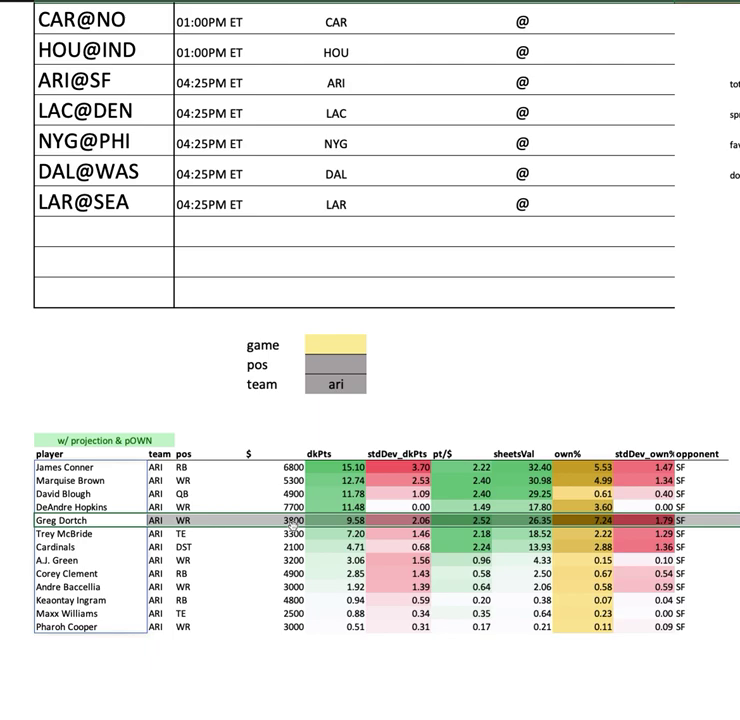
click(79, 480)
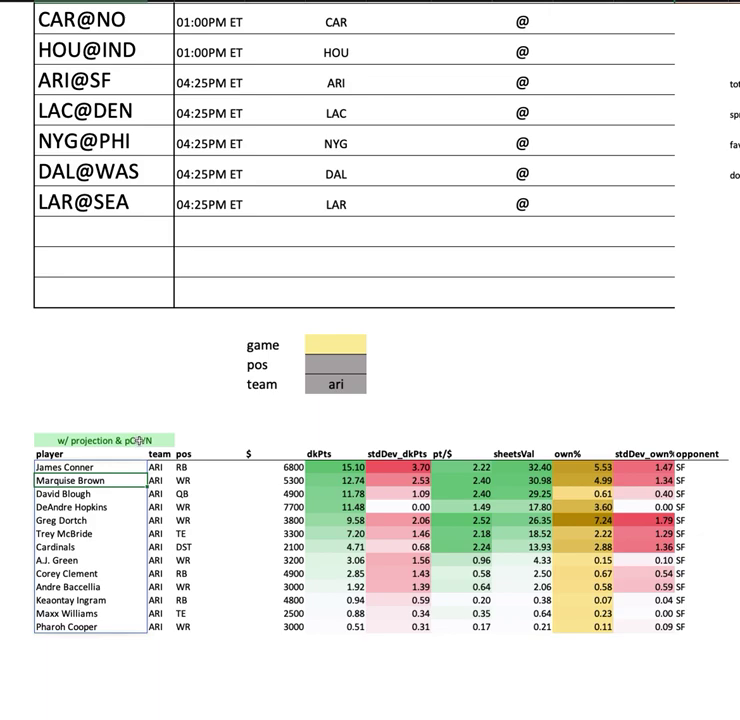
Step: Highlight the full rows of Trey McBride and the Cardinals DST in the Arizona table
click(133, 533)
mouse_move(133, 533)
mouse_down()
mouse_move(685, 555)
mouse_move(690, 533)
mouse_move(707, 546)
mouse_up()
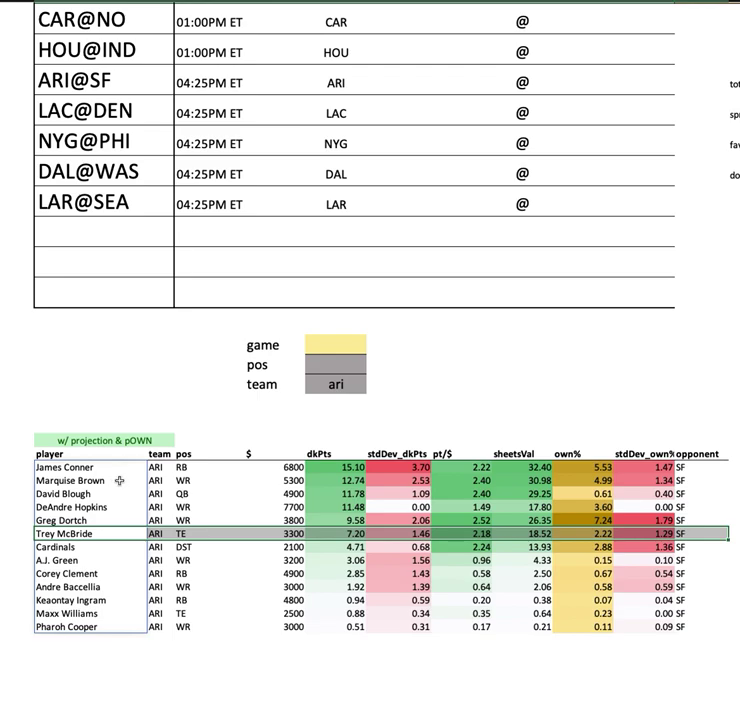
drag(102, 547, 720, 551)
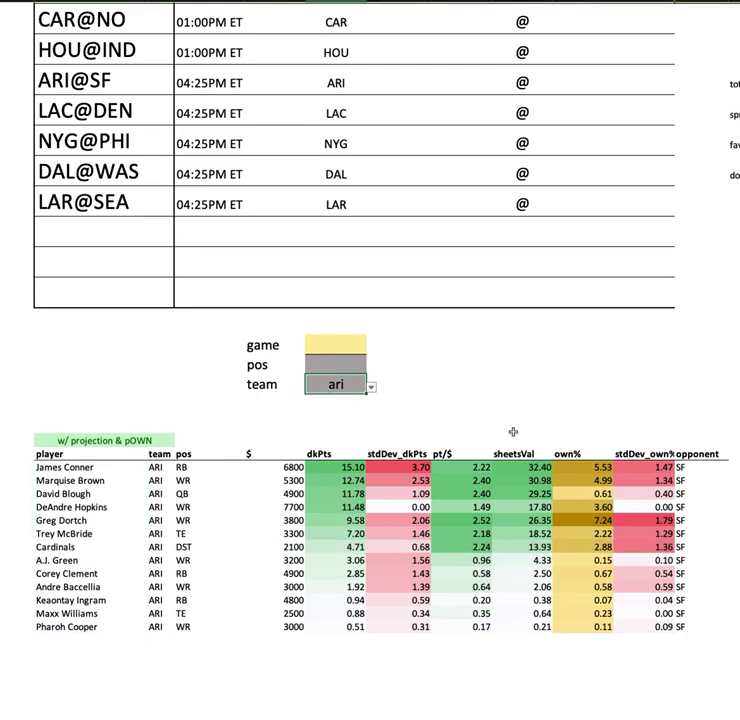
Step: Set the team filter to sf and highlight Christian McCaffrey's own% cell and the table's salary column
text(sf)
key(Return)
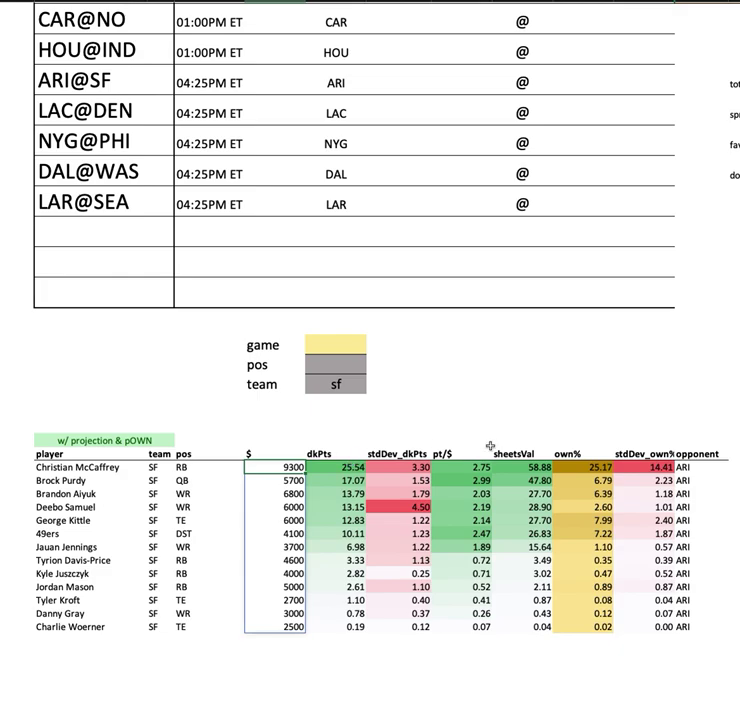
click(568, 446)
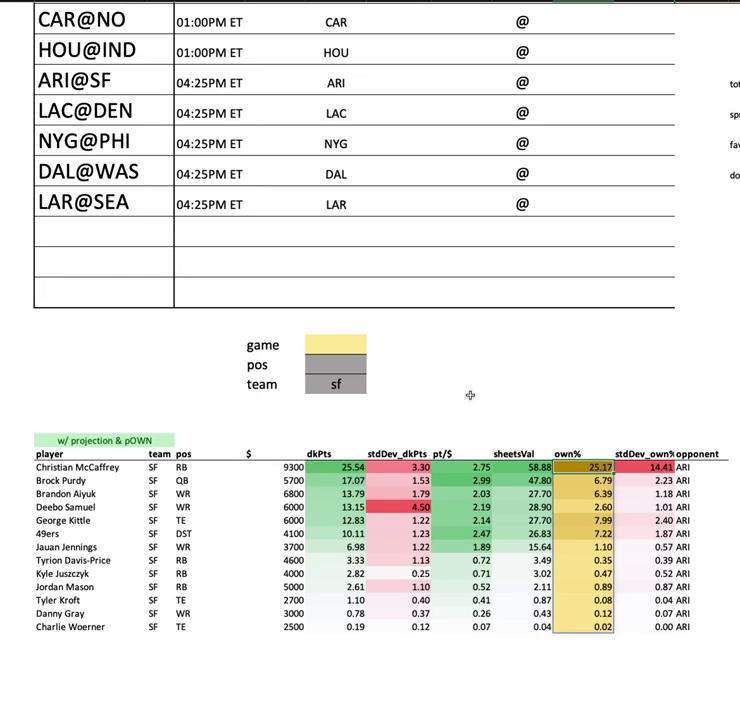
drag(268, 467, 274, 585)
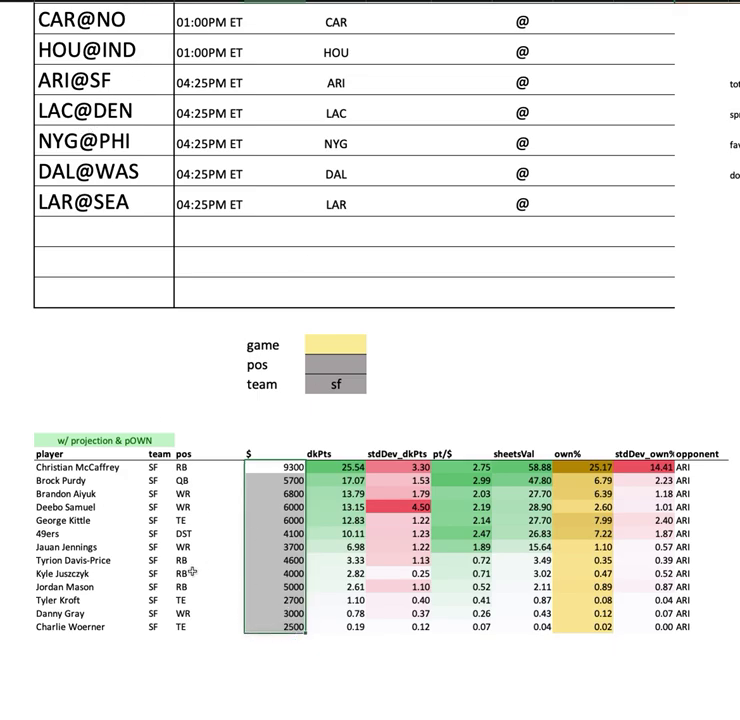
key(Return)
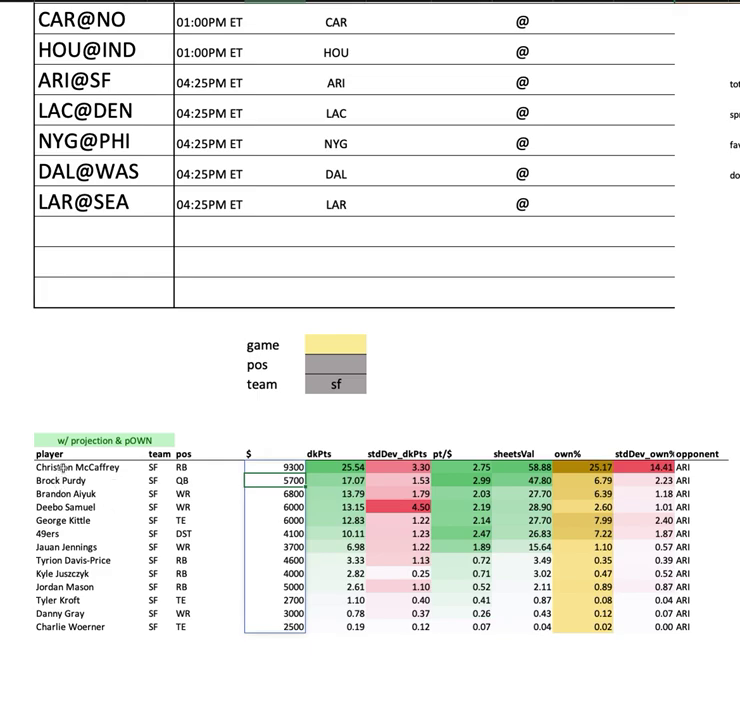
Step: Highlight running backs Tyrion Davis-Price and Jordan Mason, and the rows of Brandon Aiyuk, Deebo Samuel and George Kittle, including Kittle's salary
click(91, 560)
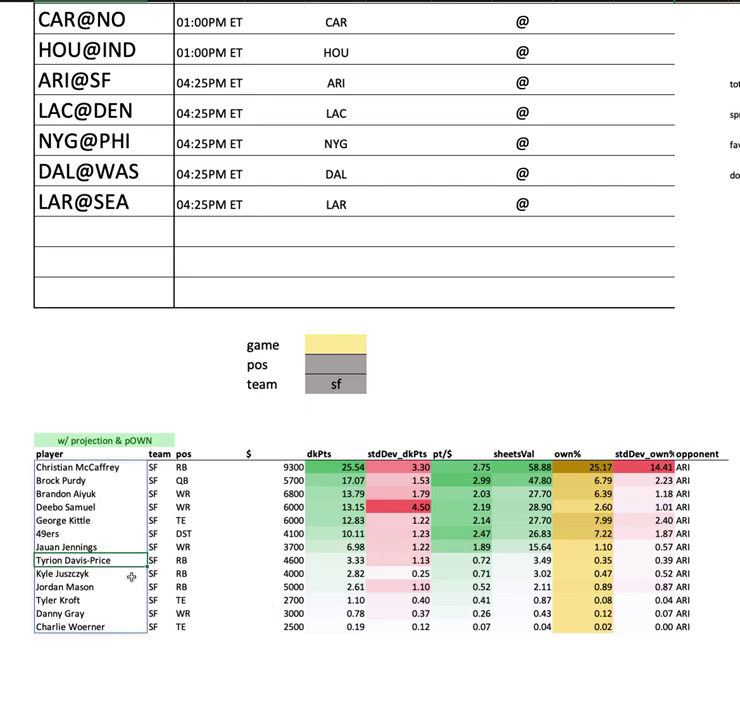
drag(105, 587, 323, 586)
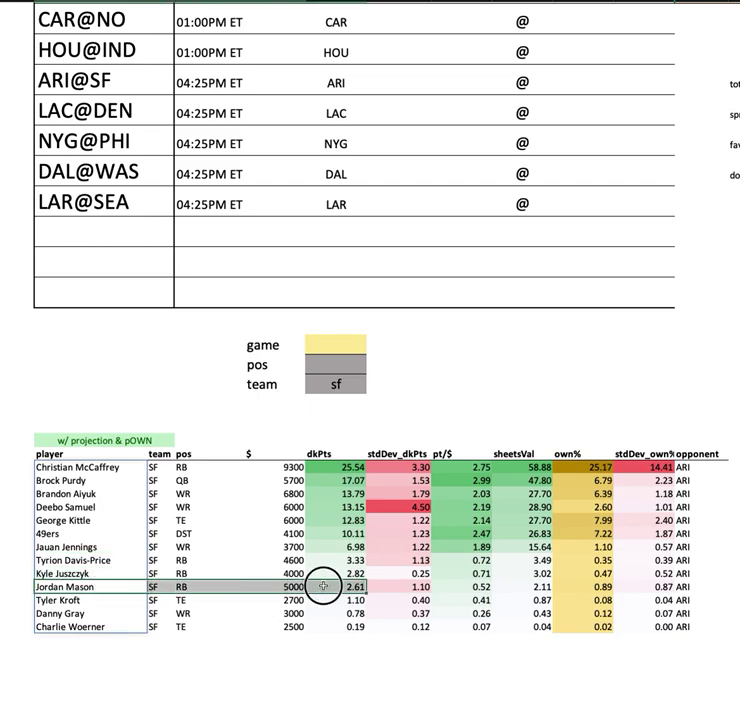
drag(93, 494, 725, 497)
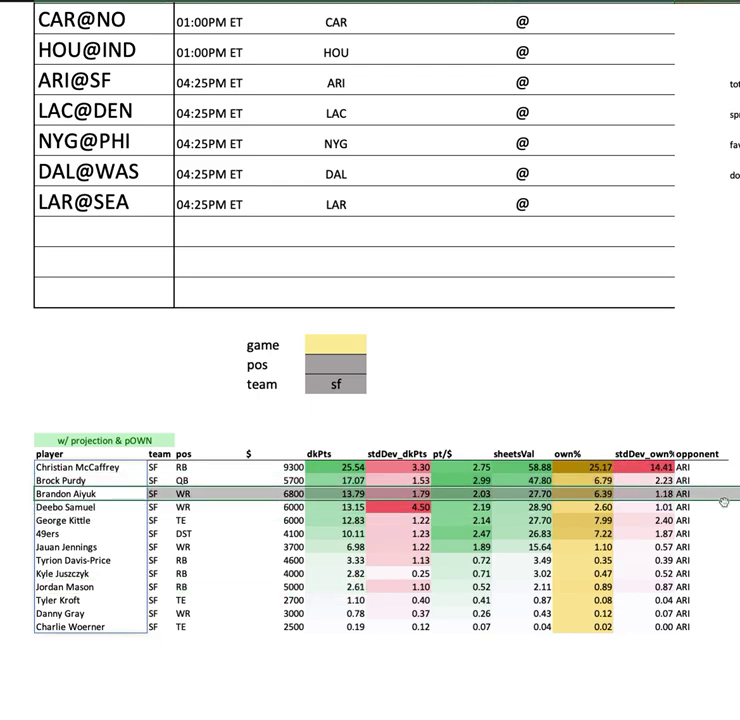
drag(90, 507, 732, 514)
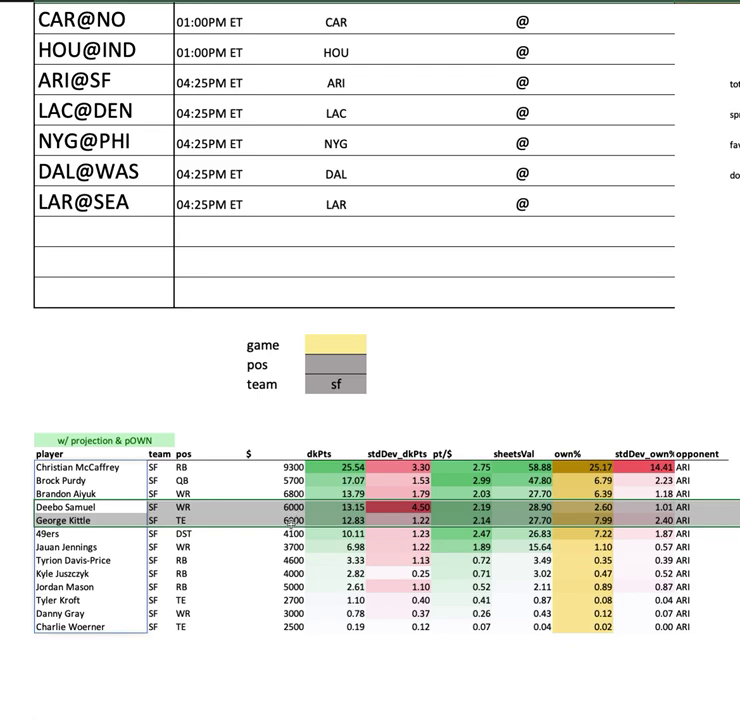
click(266, 521)
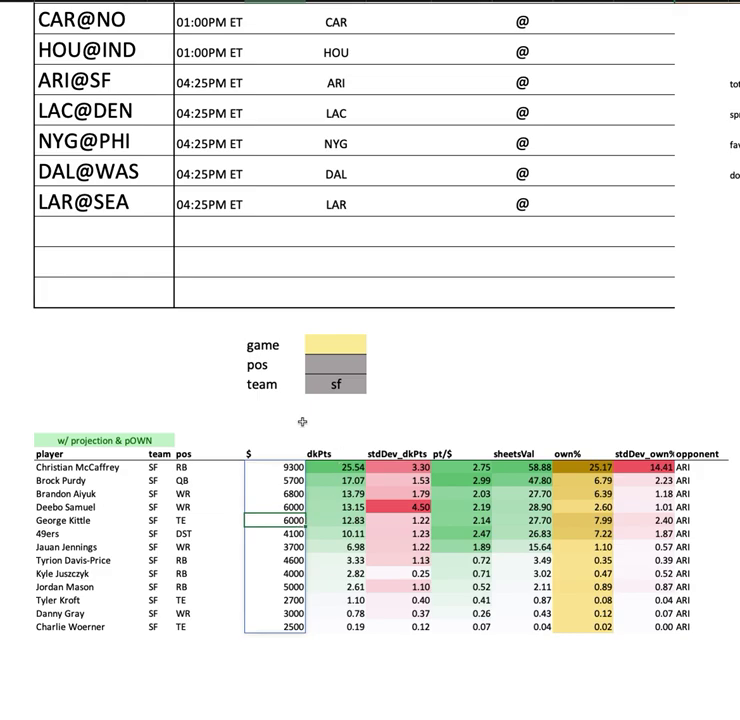
Step: Highlight the full rows of Jauan Jennings and the 49ers DST in the San Francisco table
drag(80, 547, 719, 551)
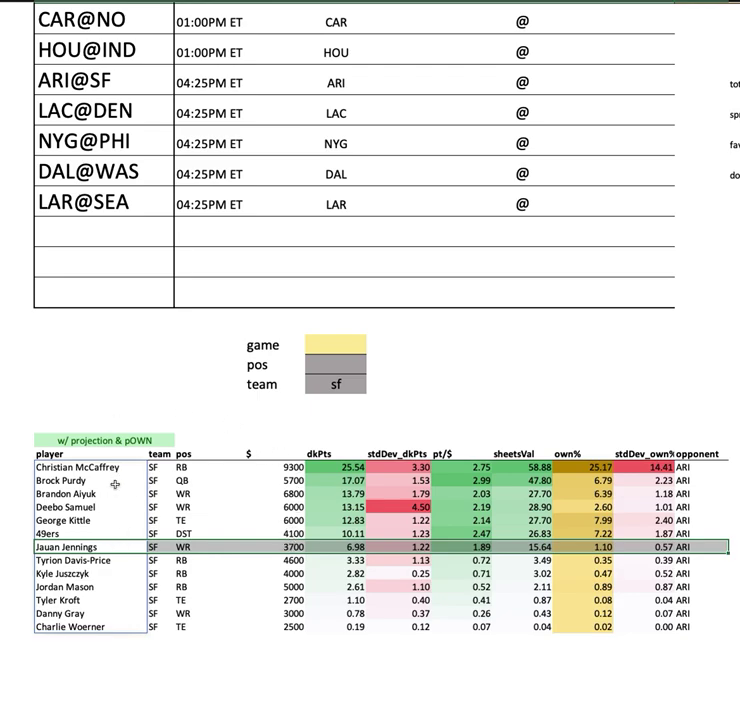
click(92, 535)
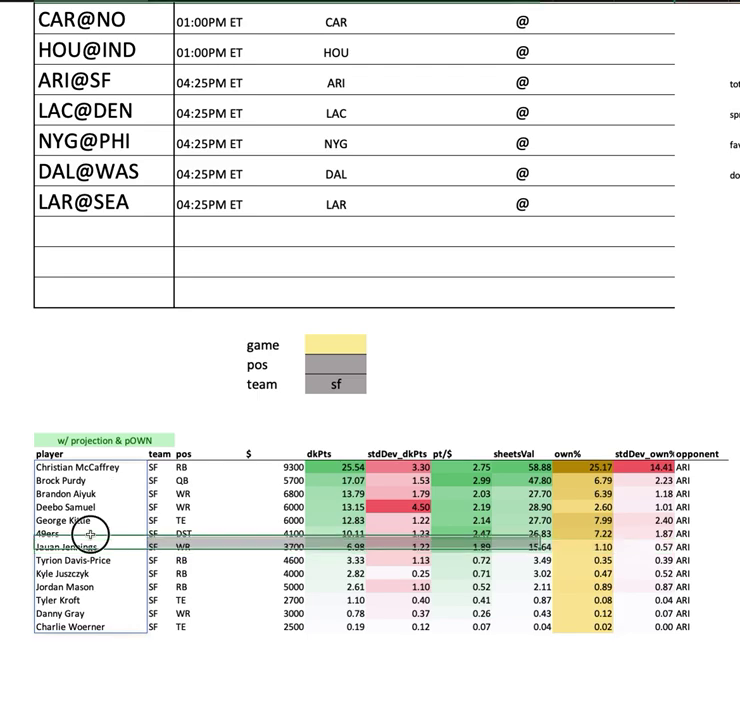
shift+click(697, 534)
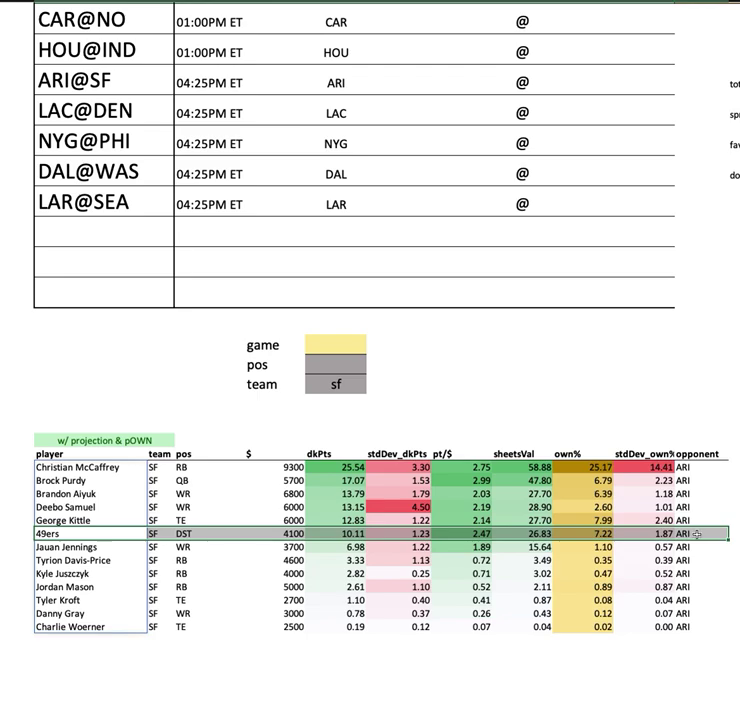
Step: Highlight the 49ers DST's dkPts, pt/$, sheetsVal and salary cells
click(316, 534)
key(ctrl+shift+Down)
click(461, 534)
key(ctrl+shift+Down)
click(543, 534)
key(ctrl+shift+Down)
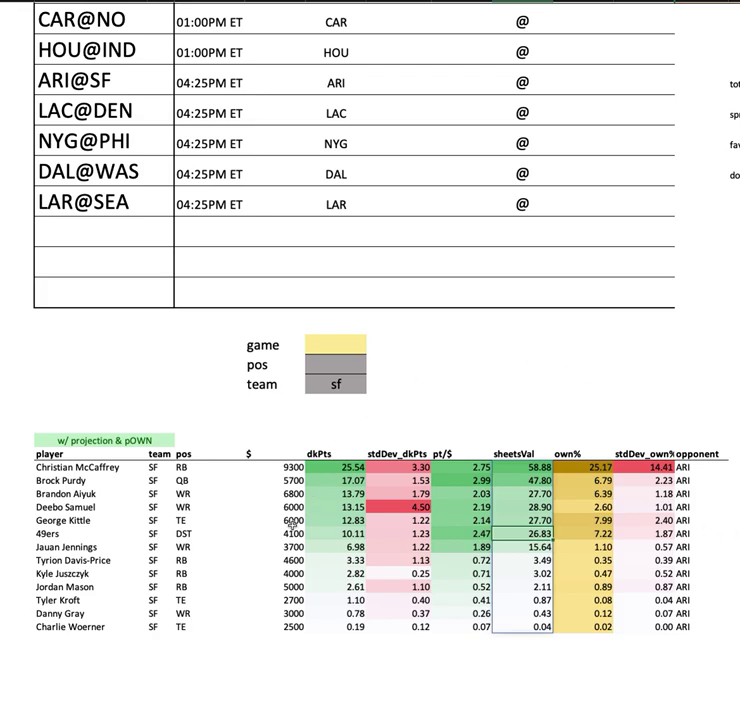
ctrl+click(284, 534)
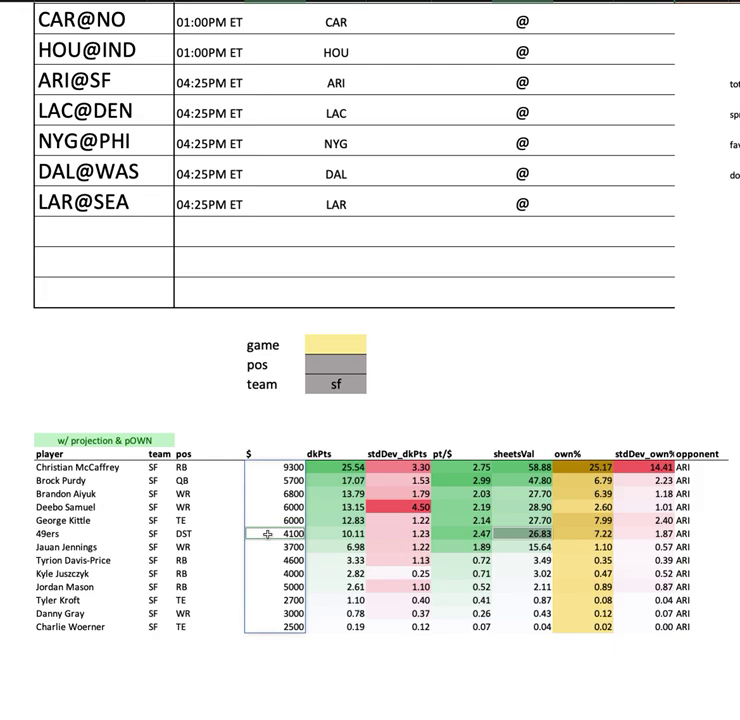
drag(267, 534, 705, 534)
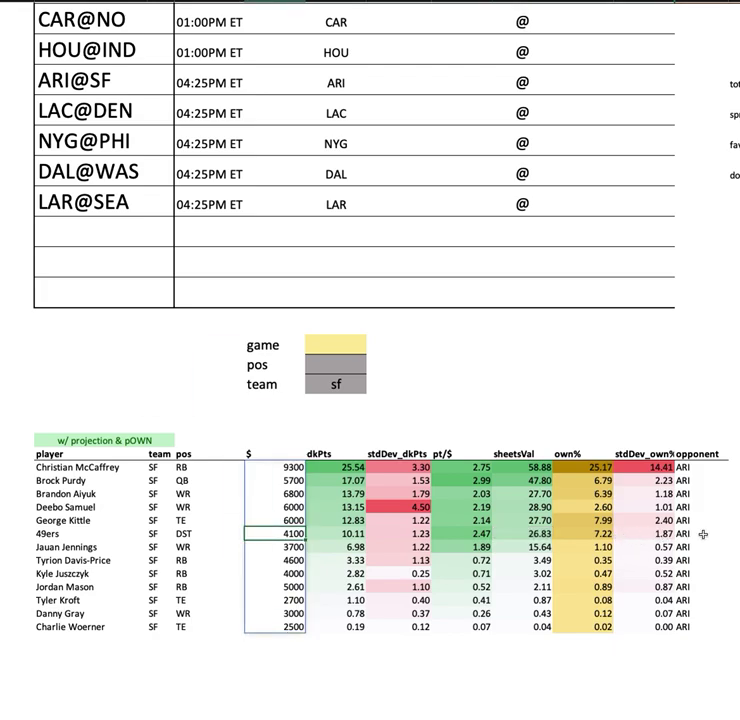
Step: Set the team filter to lac and highlight the player names from Justin Herbert down through Joshua Palmer
click(338, 384)
text(lac)
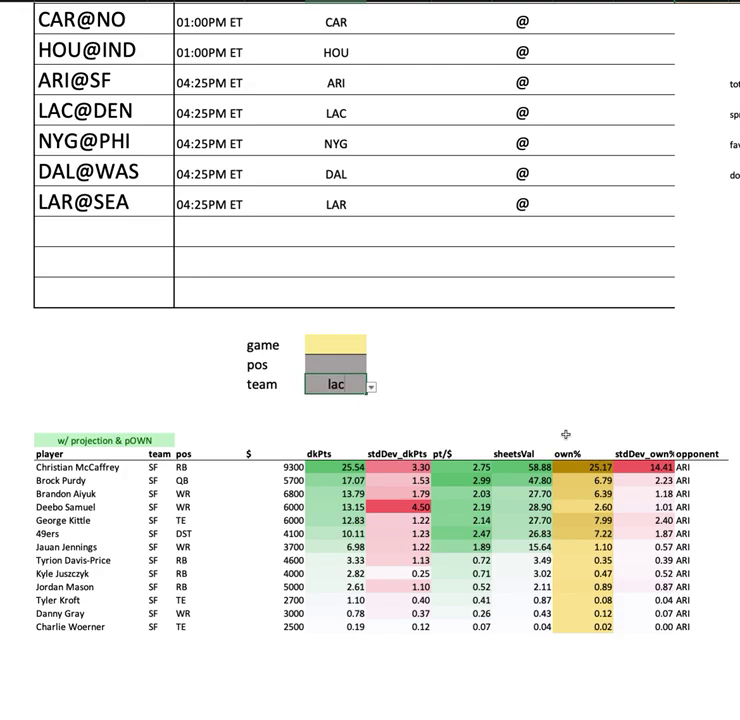
key(Return)
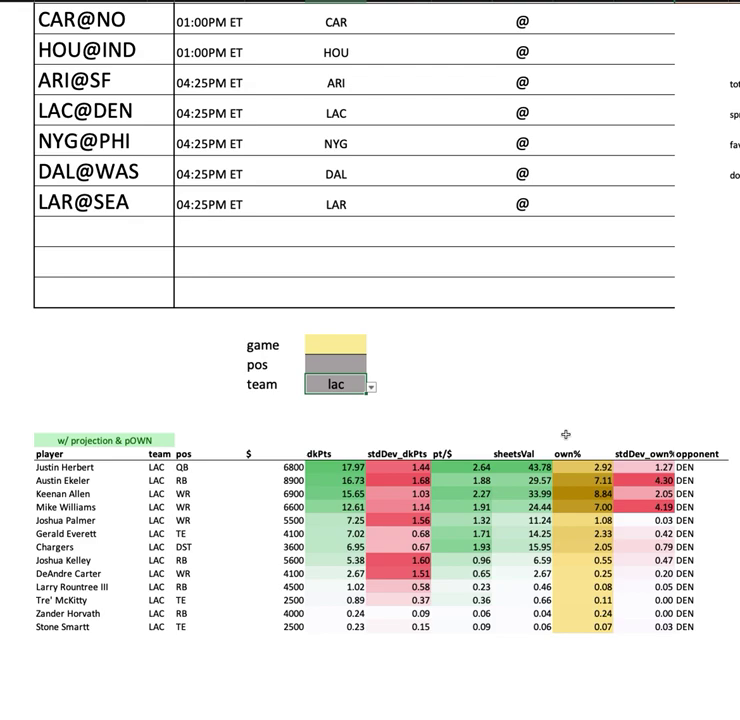
click(56, 466)
key(ctrl+shift+Down)
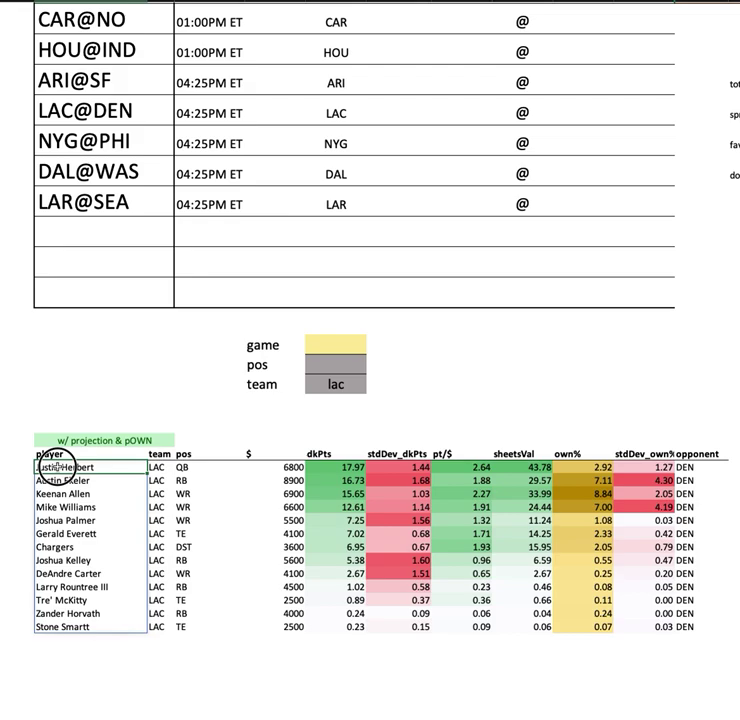
drag(56, 466, 79, 545)
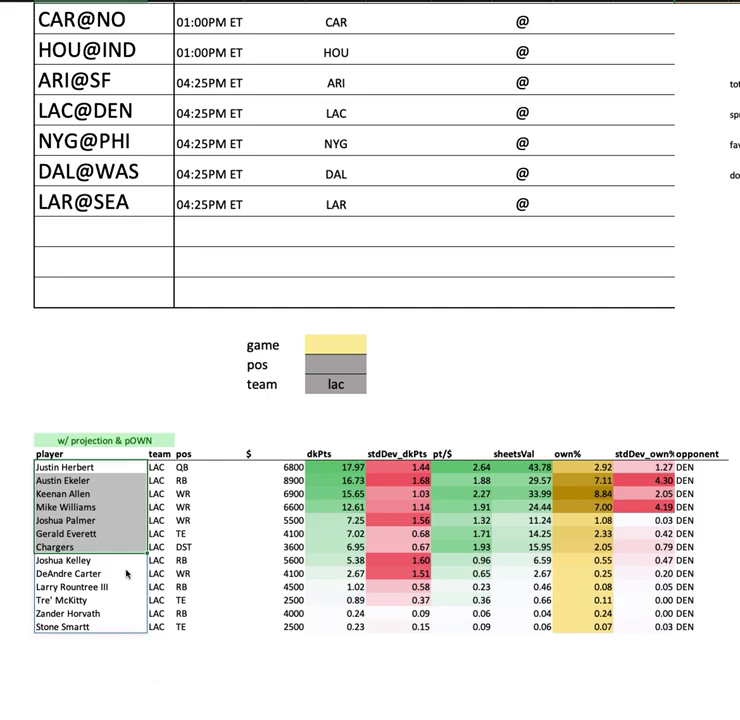
drag(105, 471, 118, 520)
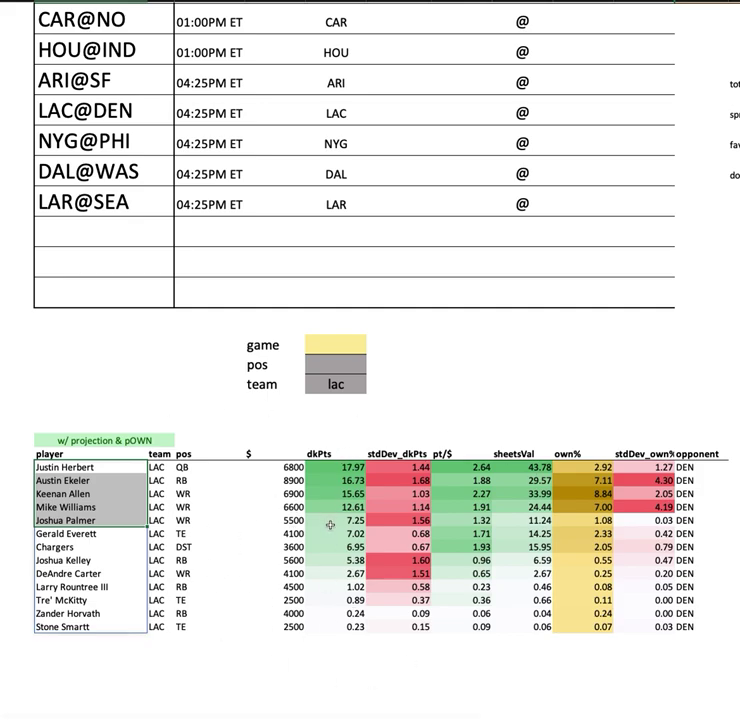
Step: Highlight the 04:25PM games and the 01:00PM games in the schedule, then single out BAL@CIN and LAC@DEN
scroll(186, 331, up, 5)
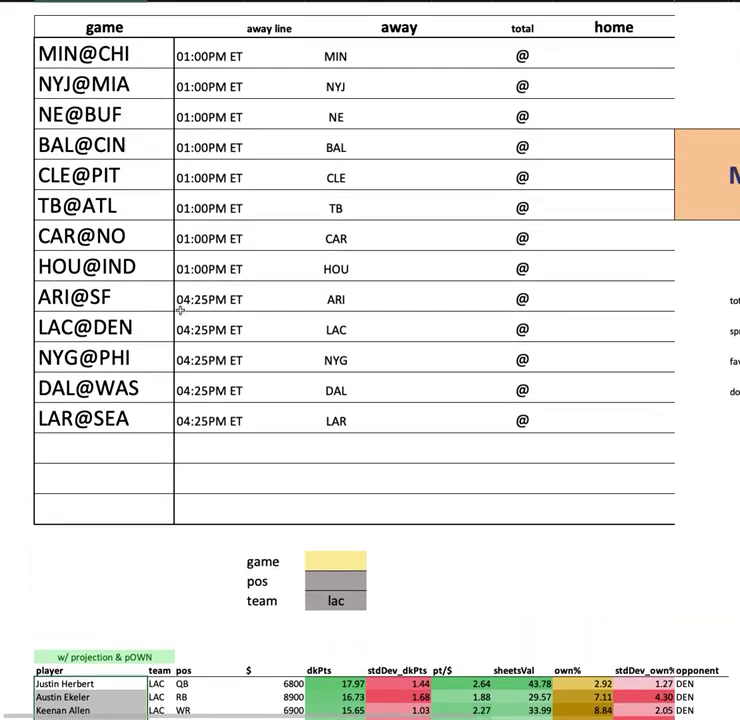
click(68, 145)
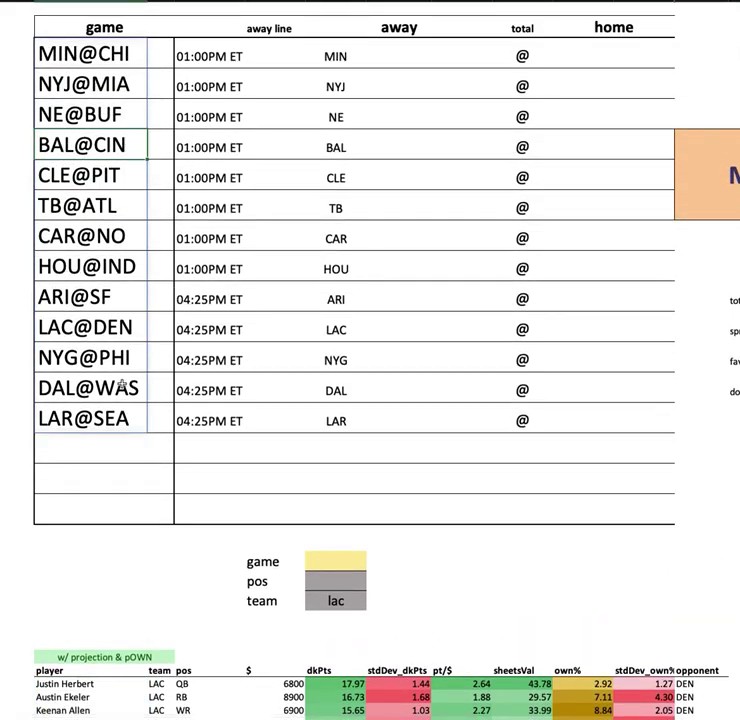
drag(76, 300, 231, 421)
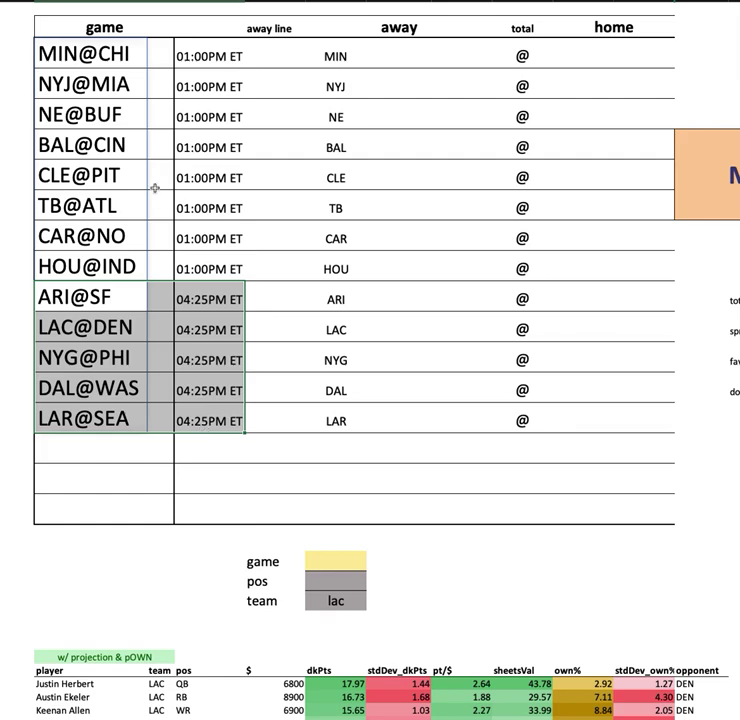
drag(91, 54, 105, 262)
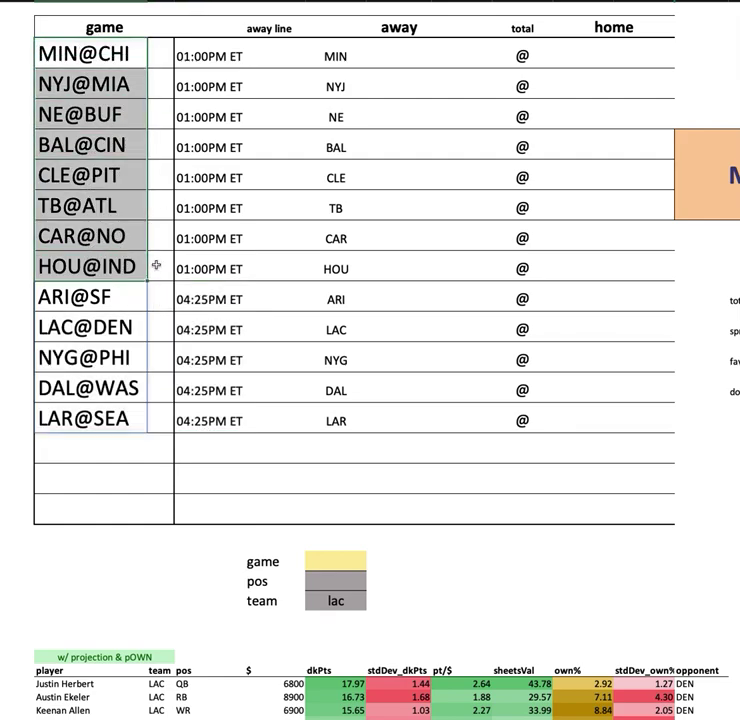
click(71, 148)
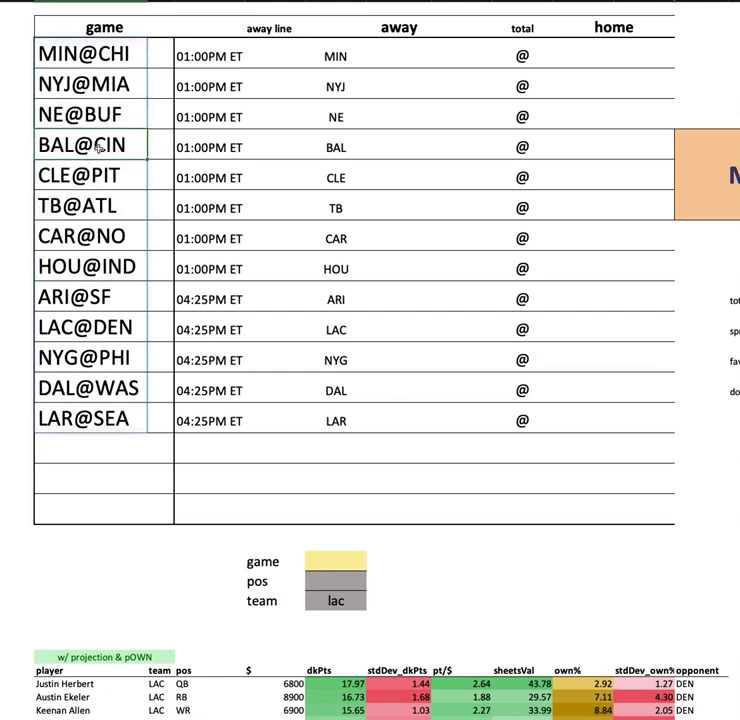
click(57, 335)
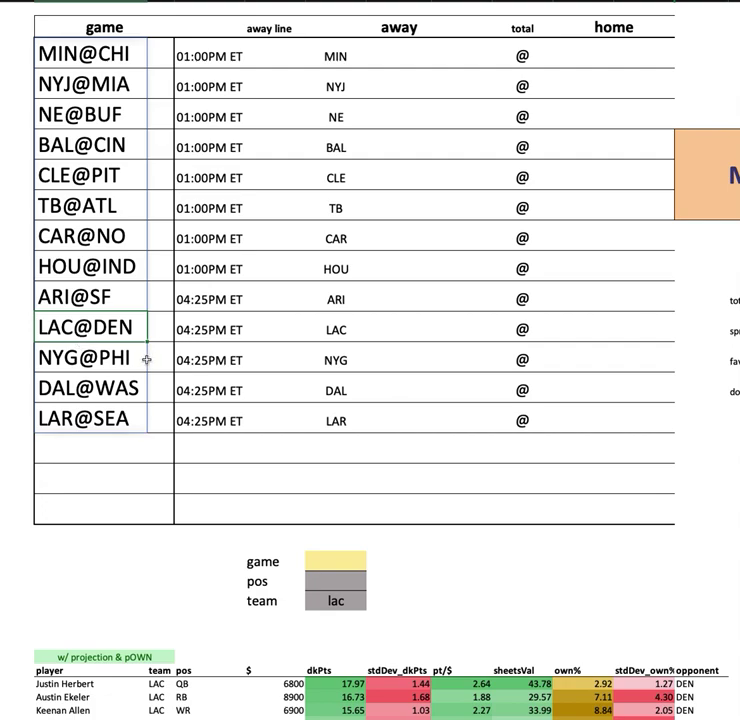
Step: Highlight the entire Chargers projection table and Austin Ekeler's salary cell
scroll(300, 355, down, 5)
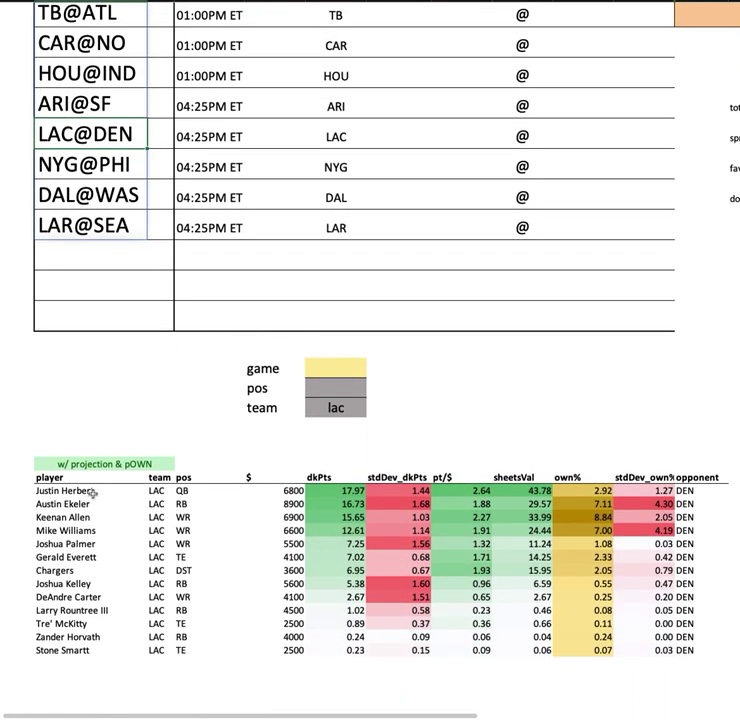
mouse_move(97, 491)
mouse_down()
mouse_move(75, 517)
mouse_move(312, 660)
mouse_move(392, 668)
mouse_move(406, 648)
mouse_move(722, 657)
mouse_move(725, 645)
mouse_up()
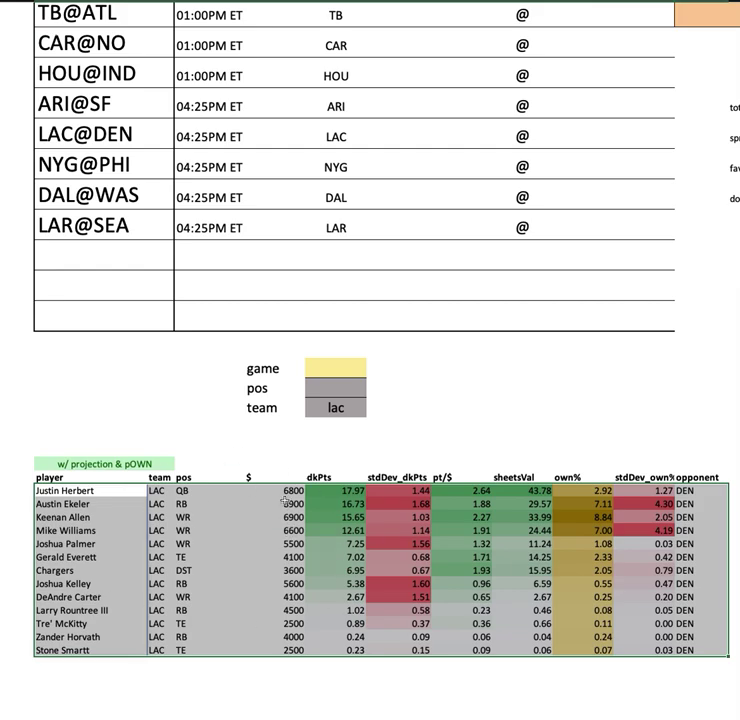
click(279, 504)
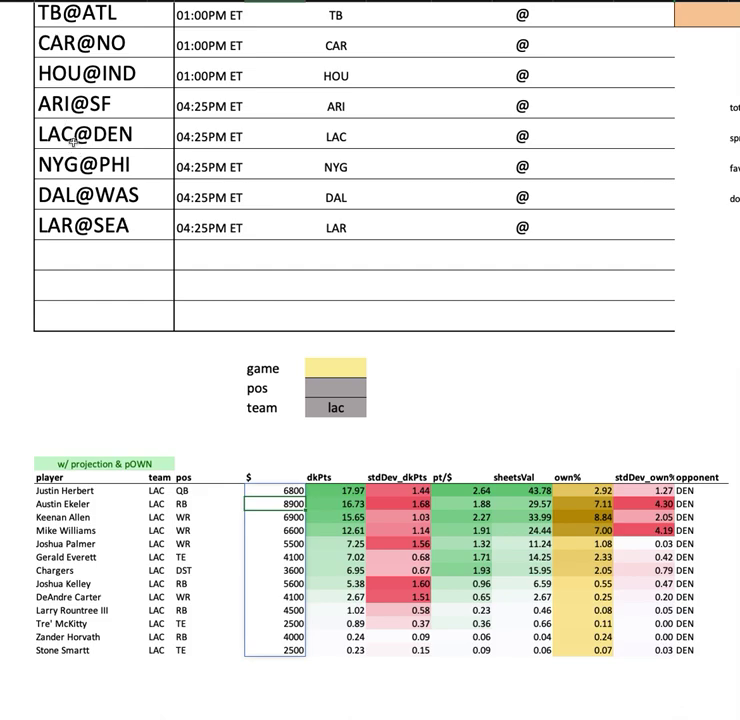
Step: Highlight the Chargers table's team column and the NE@BUF and BAL@CIN games in the schedule
scroll(88, 240, up, 3)
scroll(90, 255, up, 1)
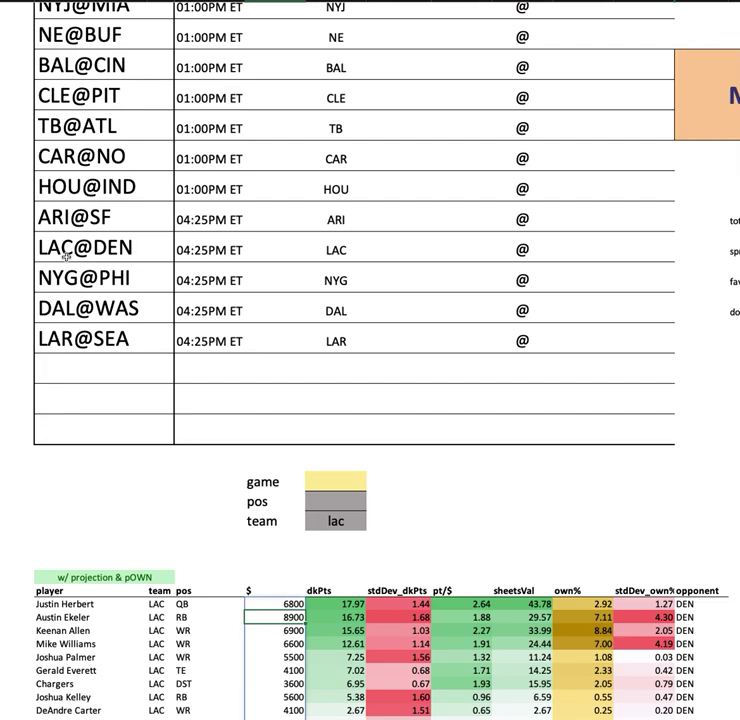
scroll(66, 250, down, 2)
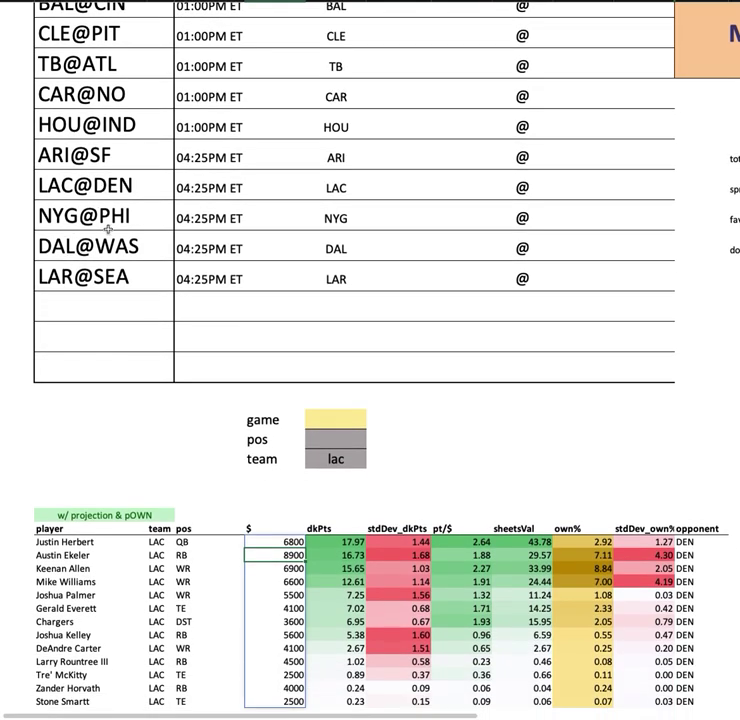
scroll(112, 309, down, 2)
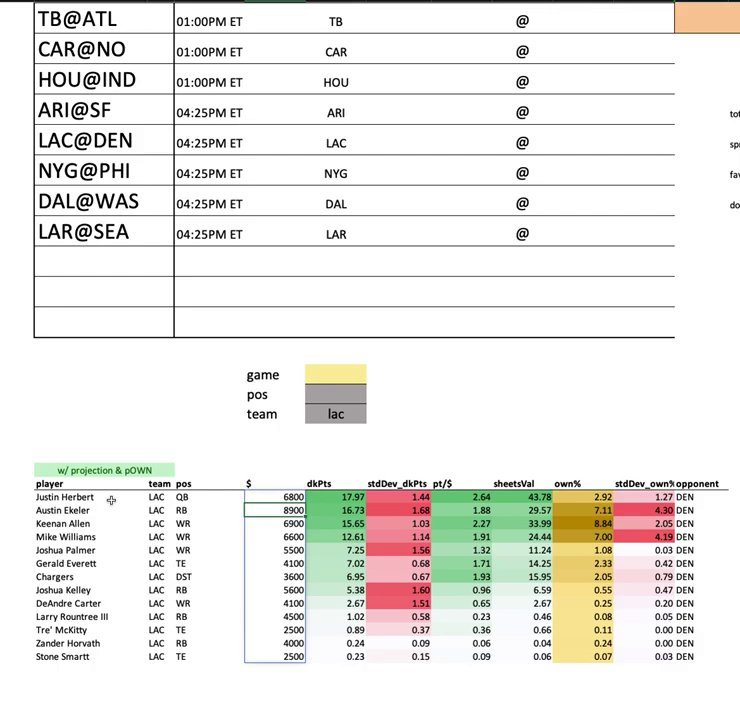
drag(156, 497, 170, 672)
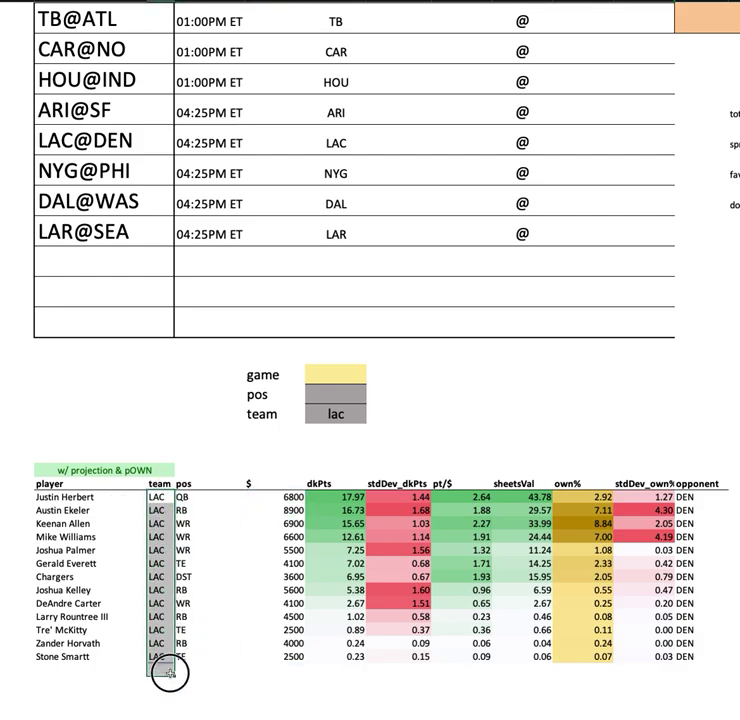
scroll(145, 401, up, 6)
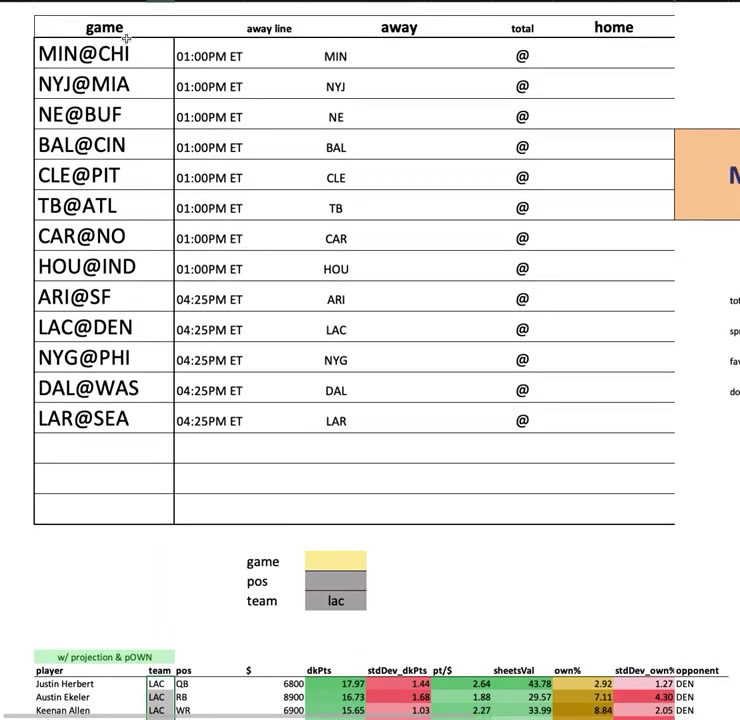
click(128, 116)
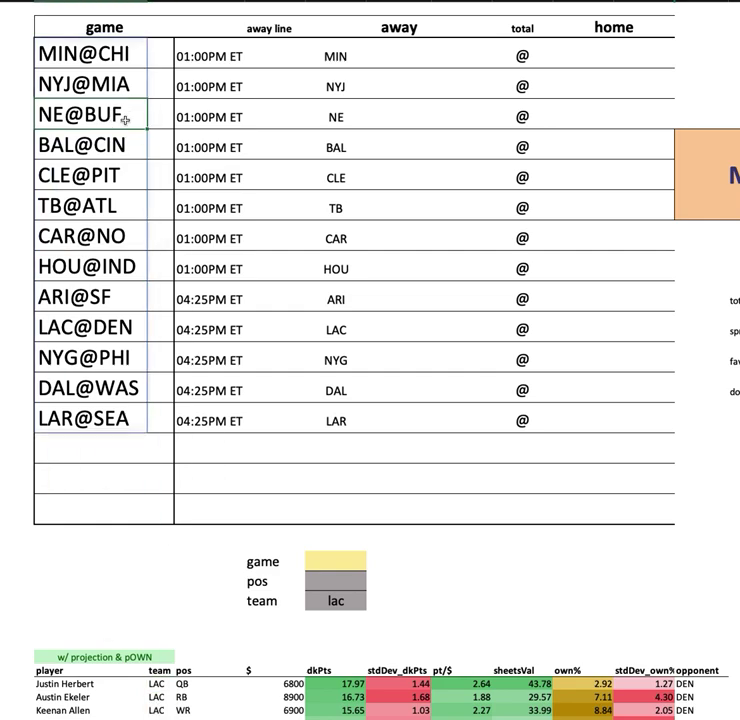
click(127, 143)
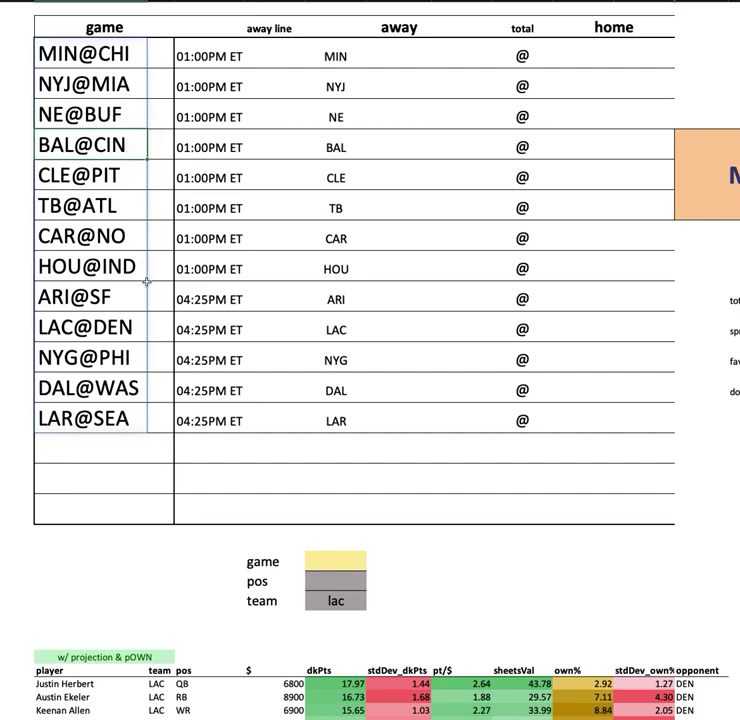
Step: Highlight the Chargers rows from Austin Ekeler through Joshua Palmer, then Keenan Allen's row alone
scroll(152, 425, down, 1)
scroll(152, 425, down, 3)
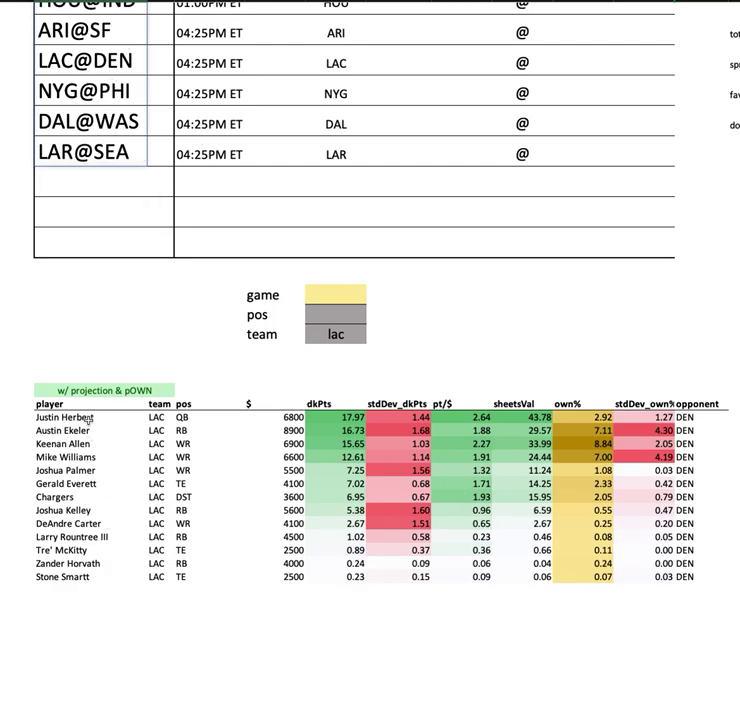
click(447, 419)
drag(447, 419, 700, 470)
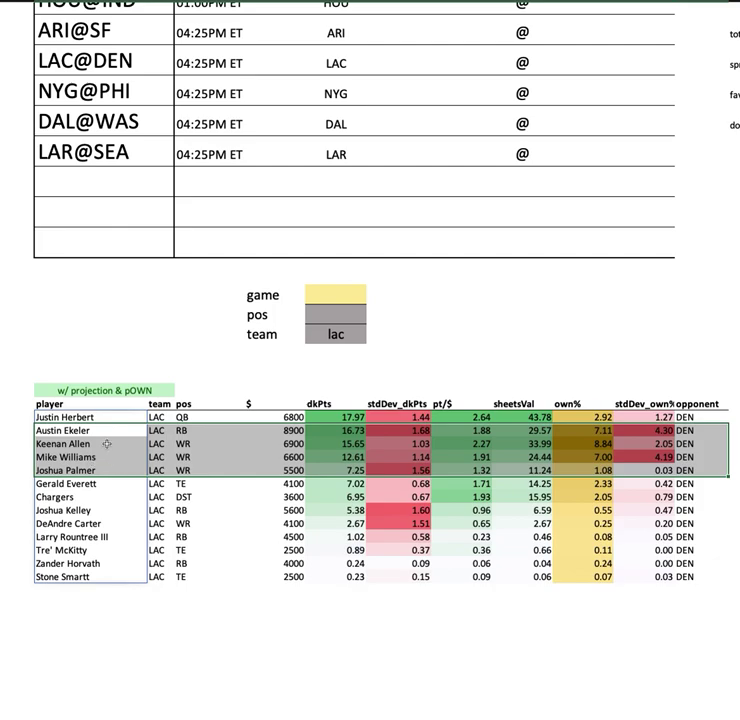
drag(102, 443, 731, 452)
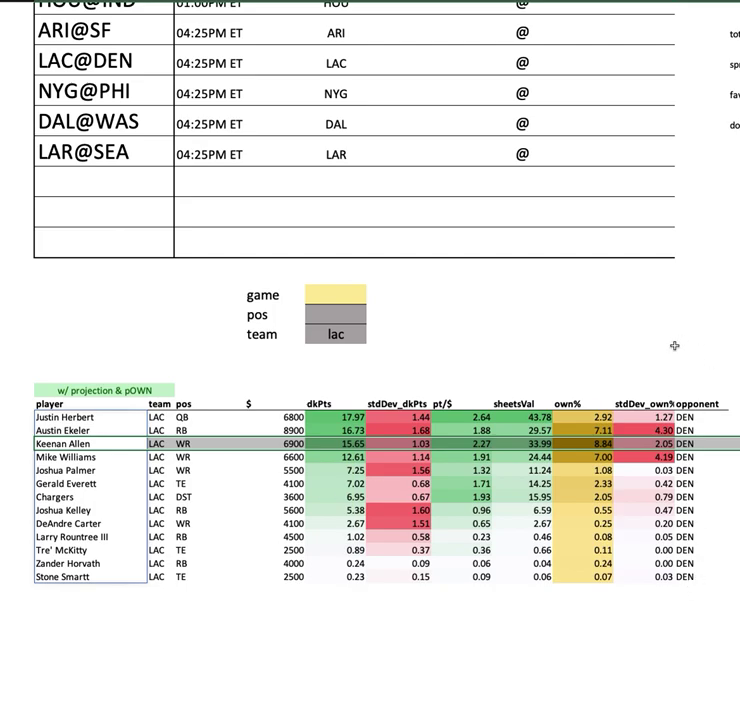
Step: Highlight Mike Williams' row and sheetsVal cell, the names Keenan Allen and Mike Williams, and Joshua Palmer's full row
click(157, 457)
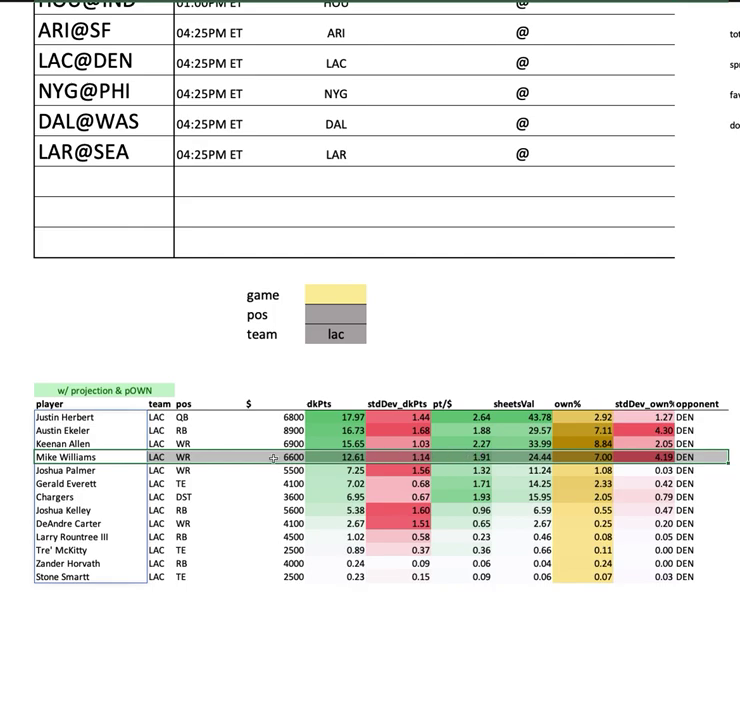
click(522, 457)
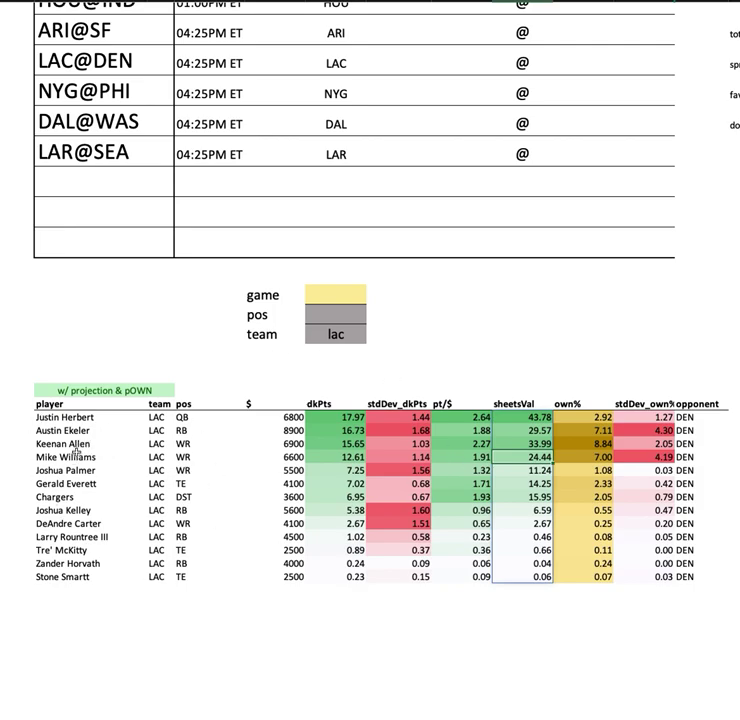
drag(80, 471, 710, 472)
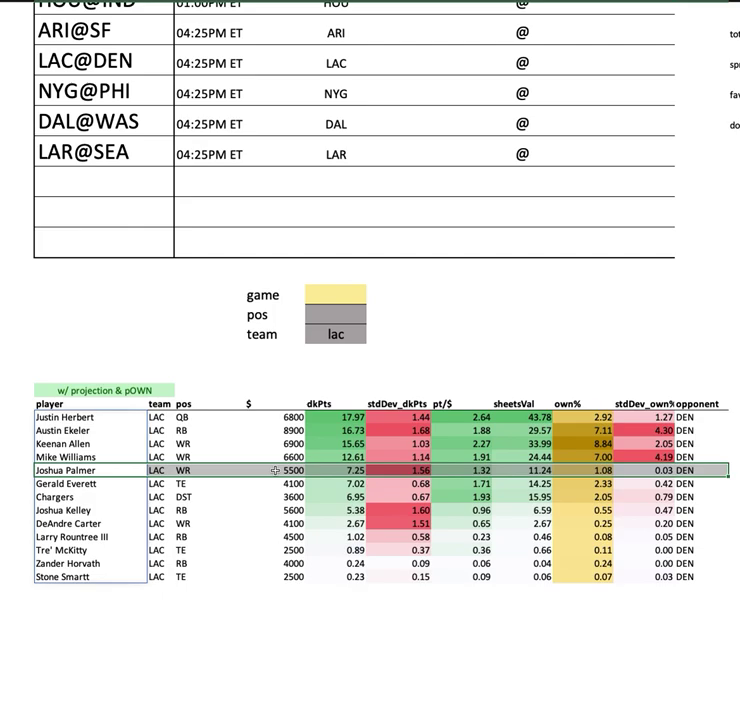
click(62, 443)
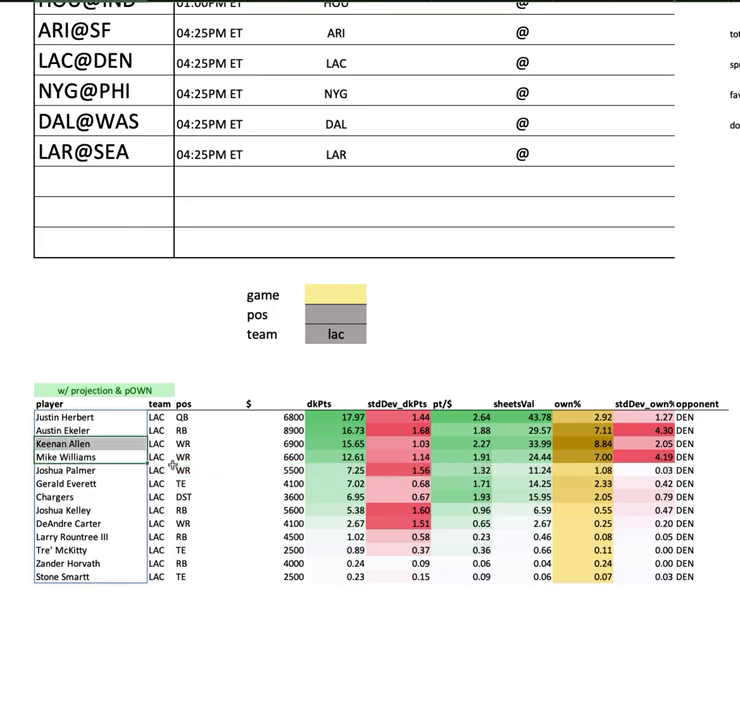
click(97, 470)
drag(97, 470, 710, 470)
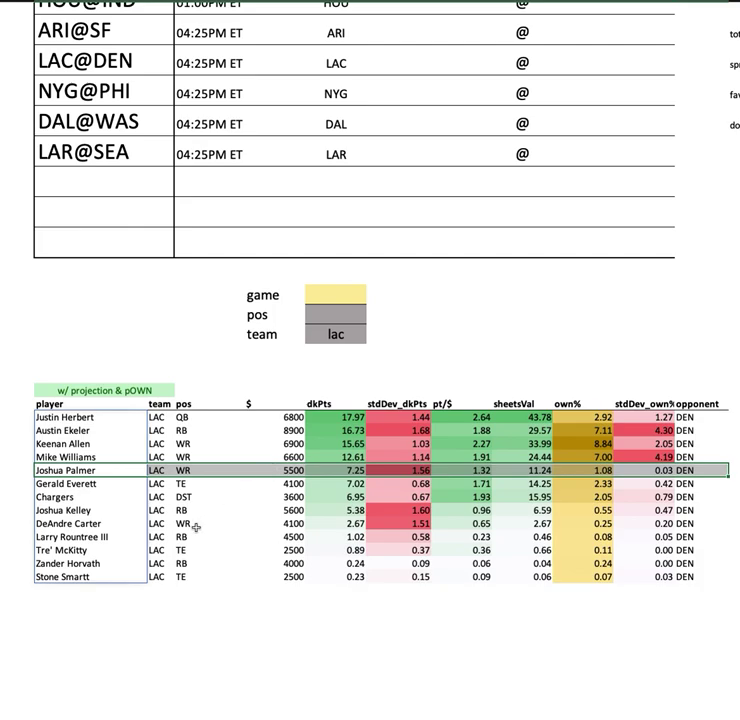
Step: Highlight DeAndre Carter's and Joshua Kelley's rows in the Chargers table, plus the whole opponent column
click(108, 524)
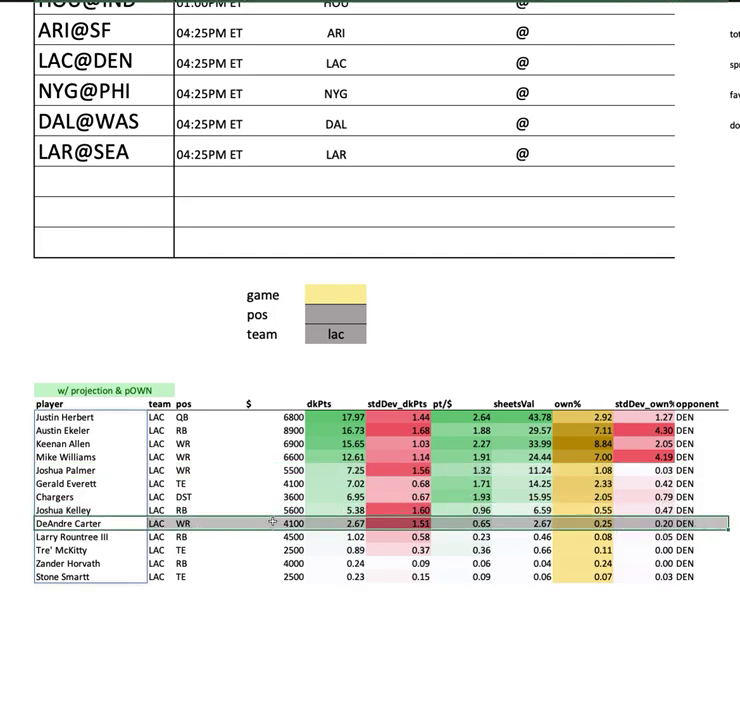
click(100, 430)
drag(102, 510, 700, 510)
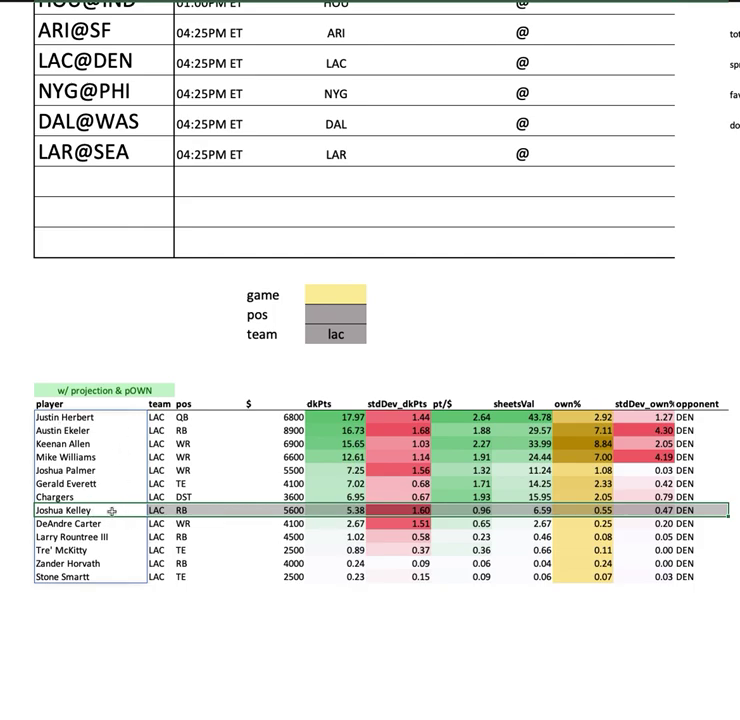
drag(655, 403, 714, 604)
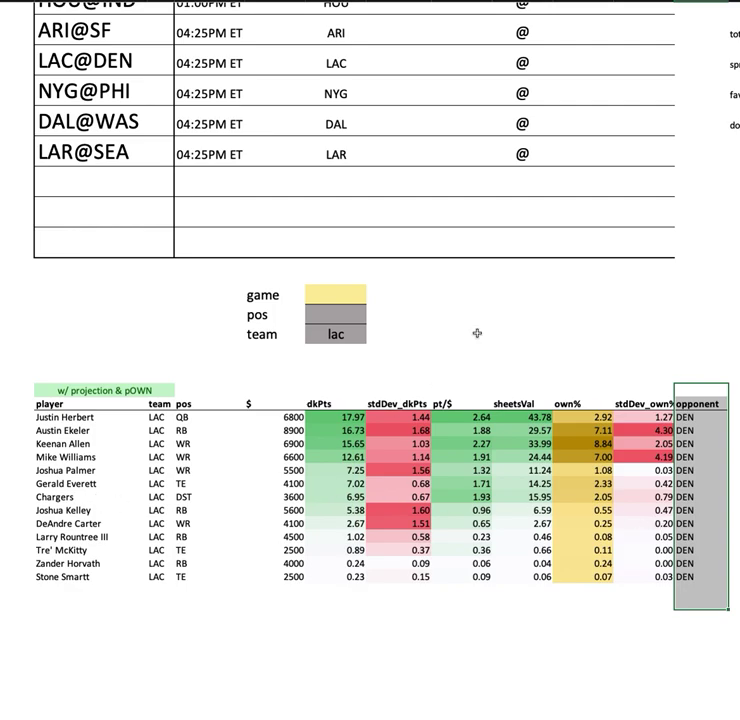
Step: Set the team filter to den to load the Broncos projections
click(340, 336)
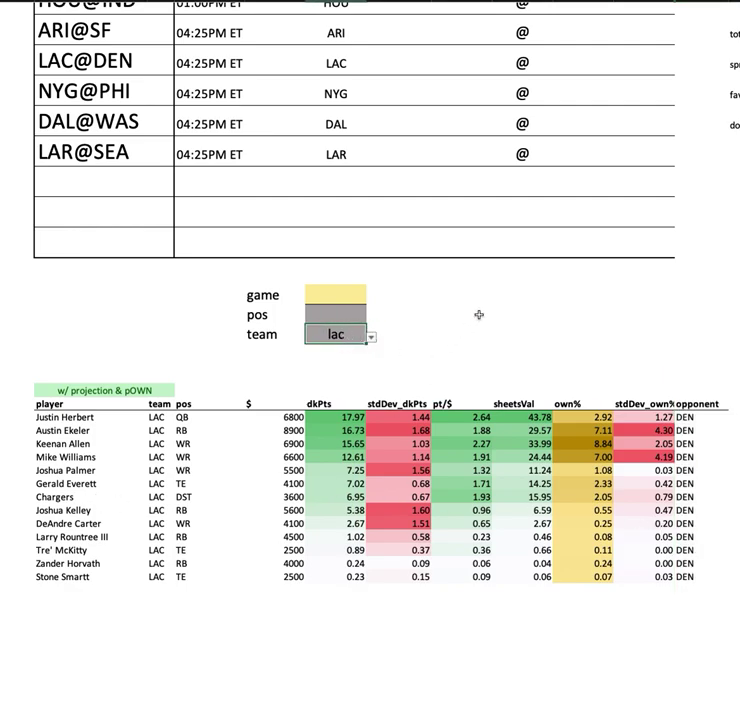
text(den)
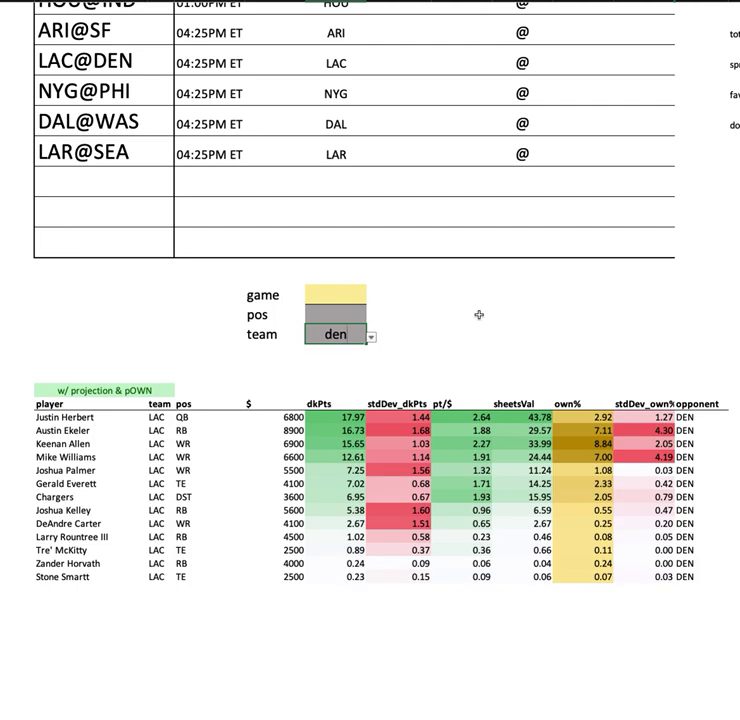
key(Return)
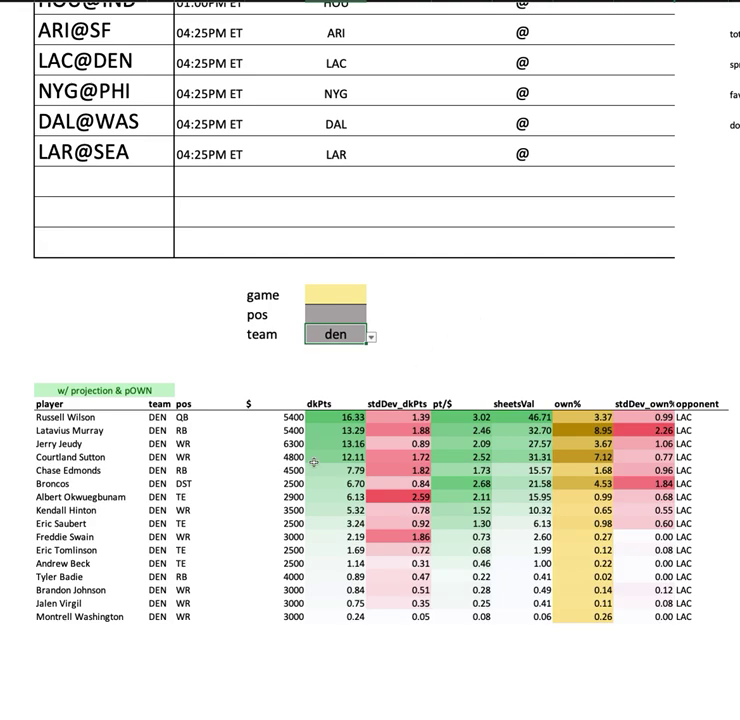
Step: Highlight the full rows of Courtland Sutton, Jerry Jeudy and Latavius Murray in the Broncos table
click(562, 452)
drag(562, 452, 697, 455)
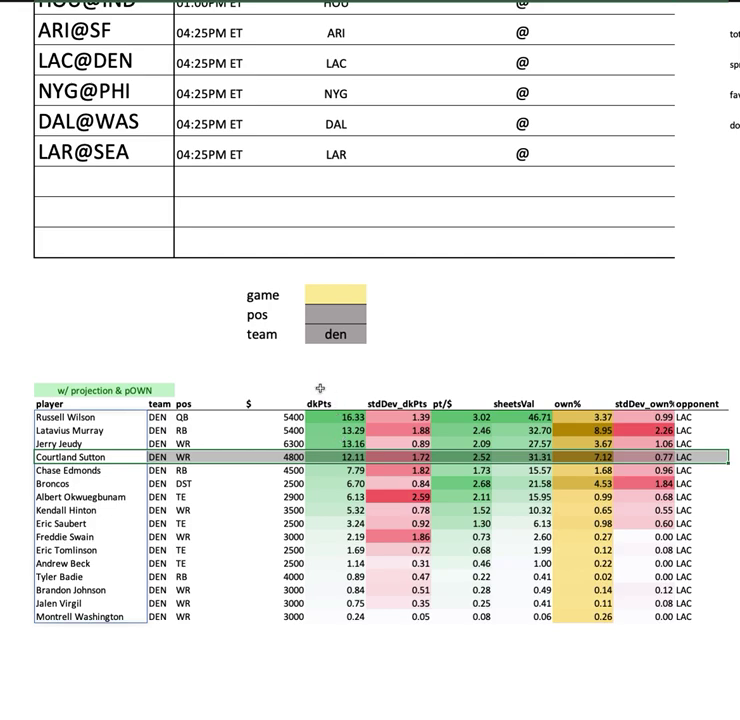
drag(284, 443, 713, 443)
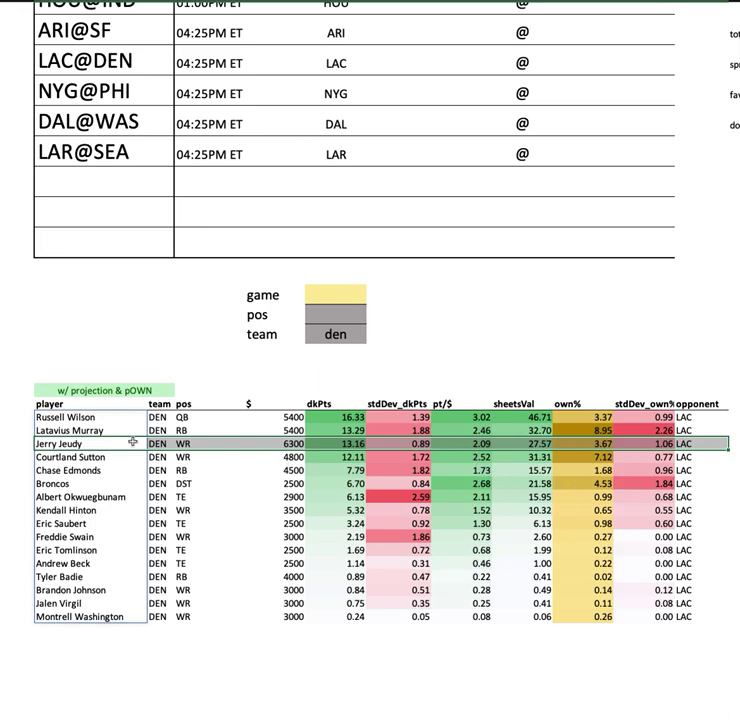
click(727, 427)
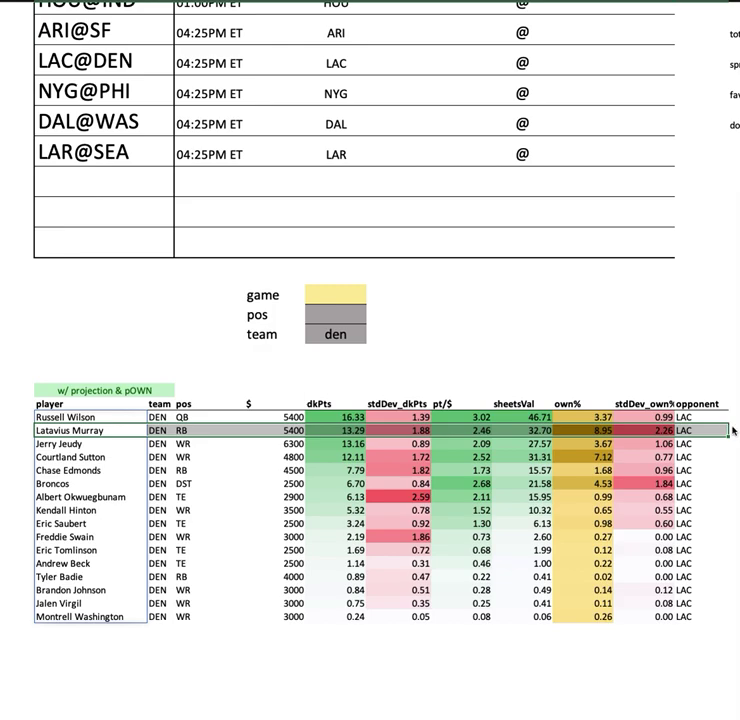
Step: Highlight Courtland Sutton's name, Latavius Murray's row, the Broncos defense row and Albert Okwuegbunam's row
click(82, 456)
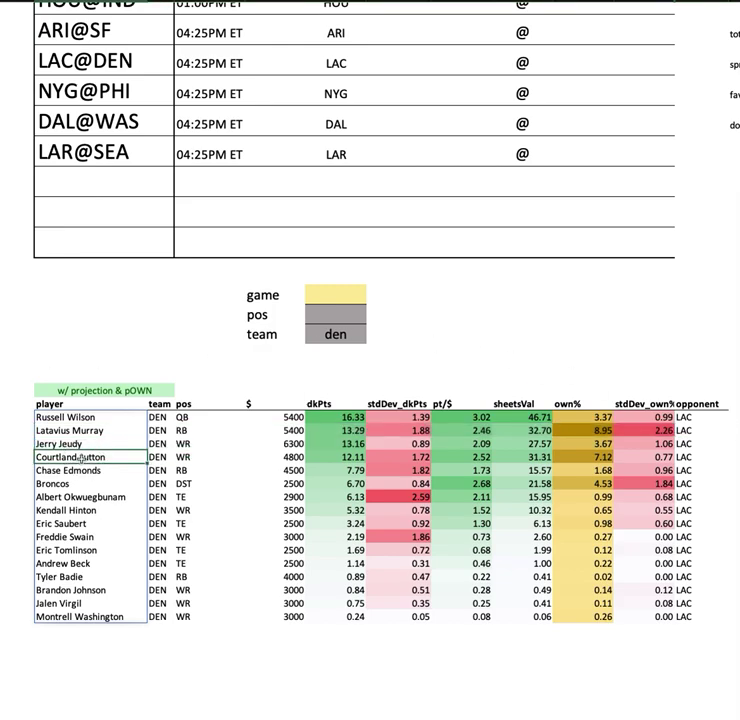
click(104, 432)
drag(104, 432, 733, 443)
drag(70, 483, 725, 481)
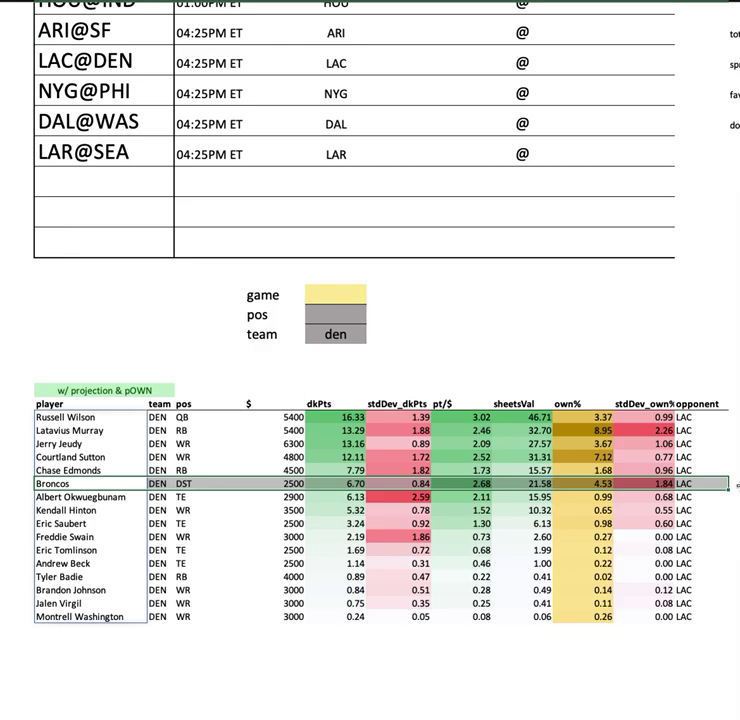
click(90, 496)
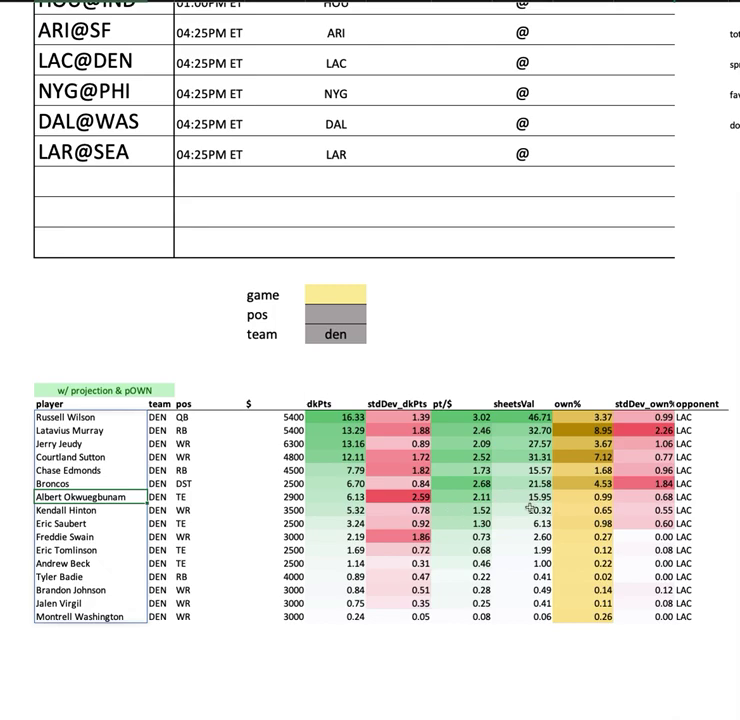
key(shift+space)
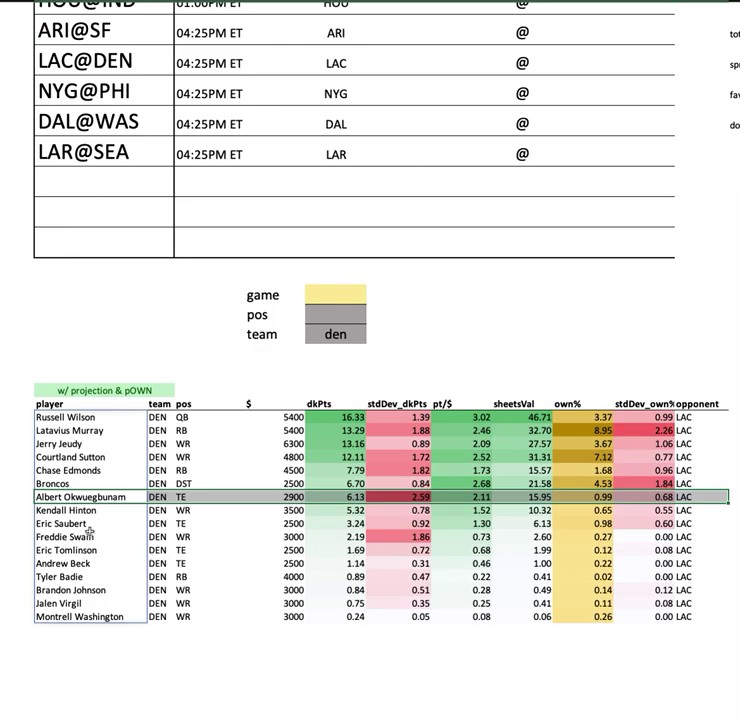
click(22, 497)
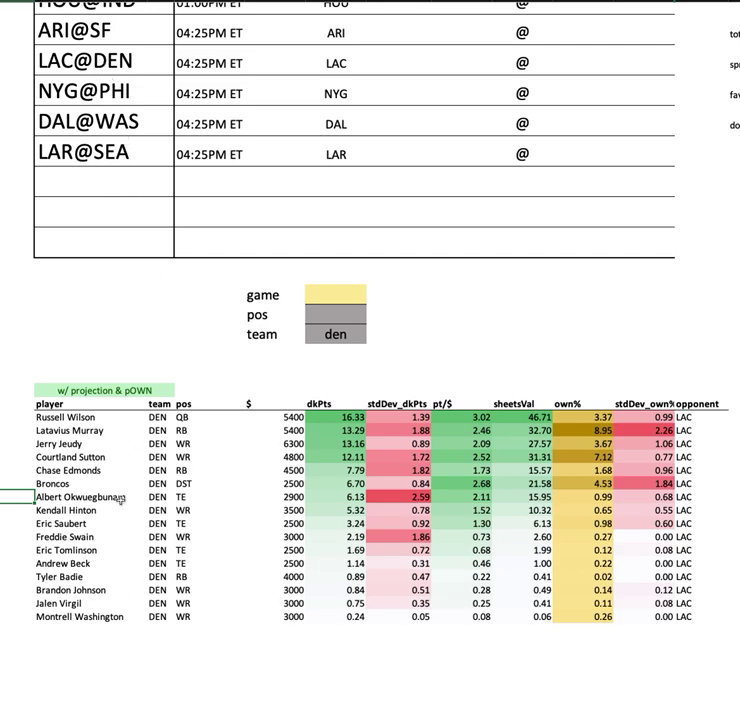
Step: Change the team filter to nyg to load the Giants projections
click(338, 332)
text(nyg)
key(Return)
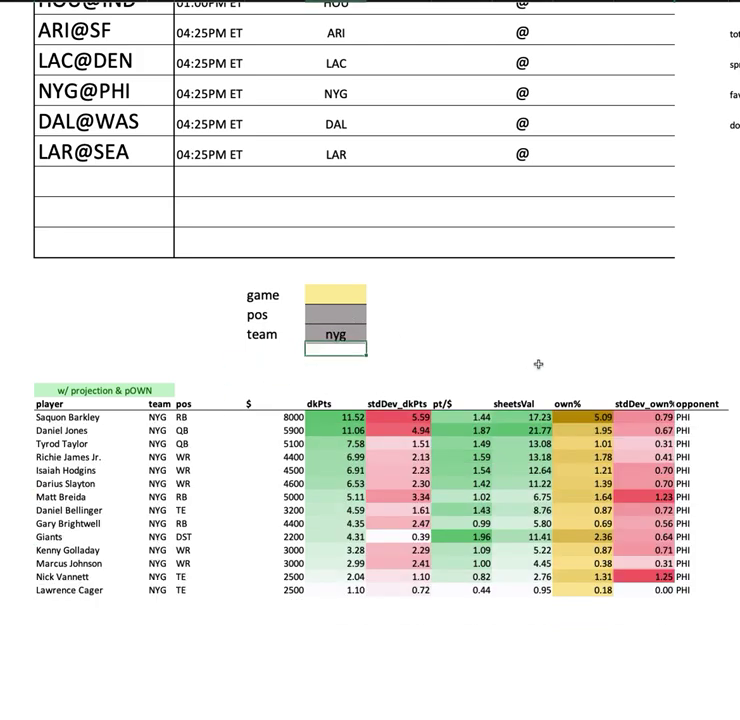
Step: Highlight the Giants names from Saquon Barkley through Darius Slayton, Matt Breida with Gary Brightwell, and the Giants defense row
click(90, 416)
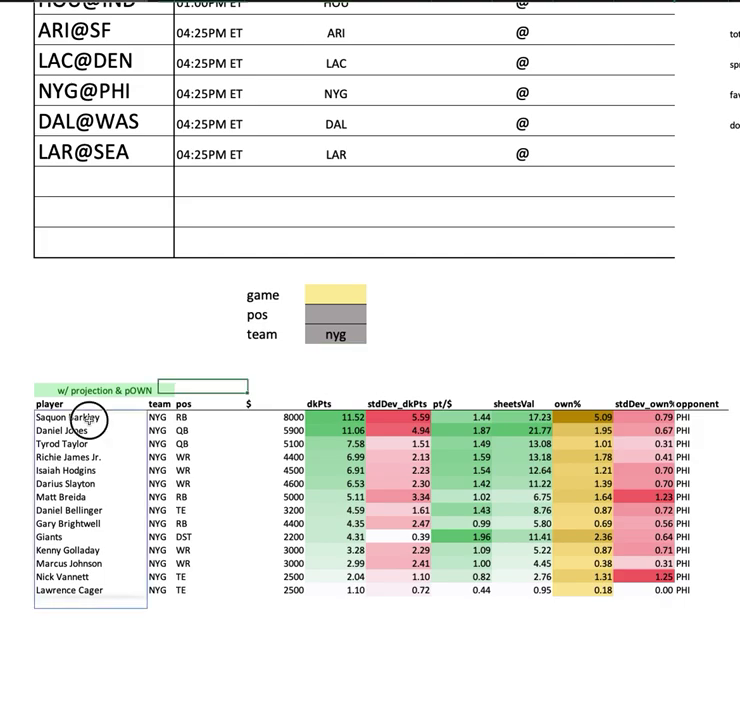
click(104, 431)
click(112, 443)
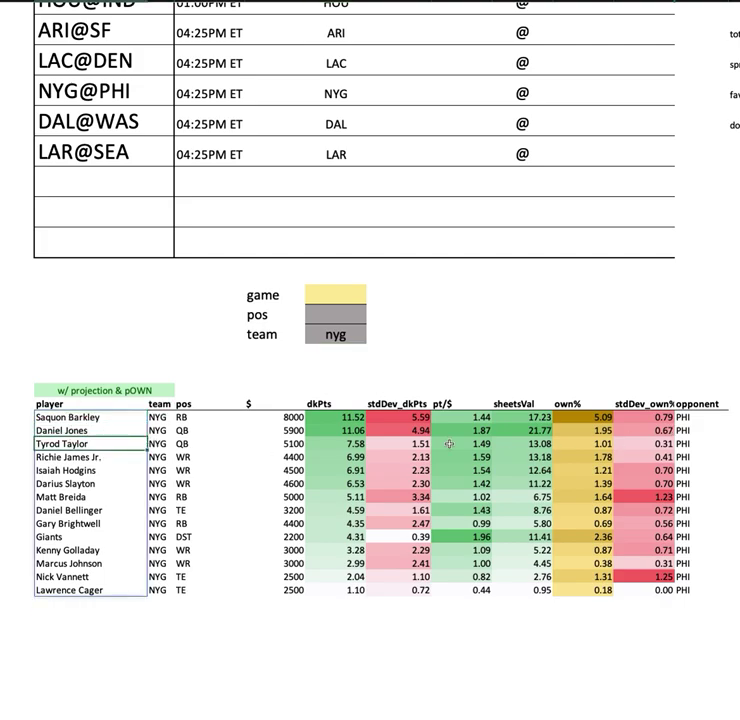
drag(74, 457, 116, 483)
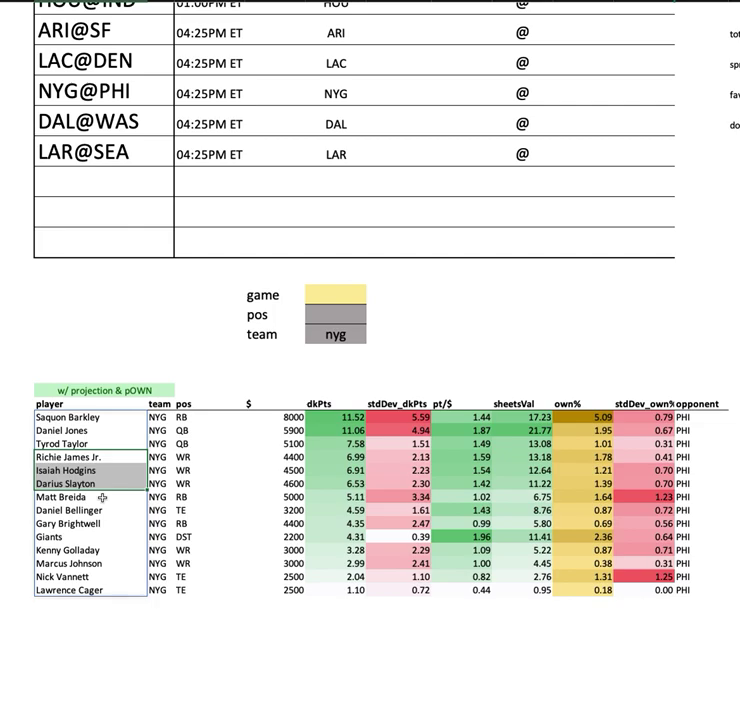
click(102, 497)
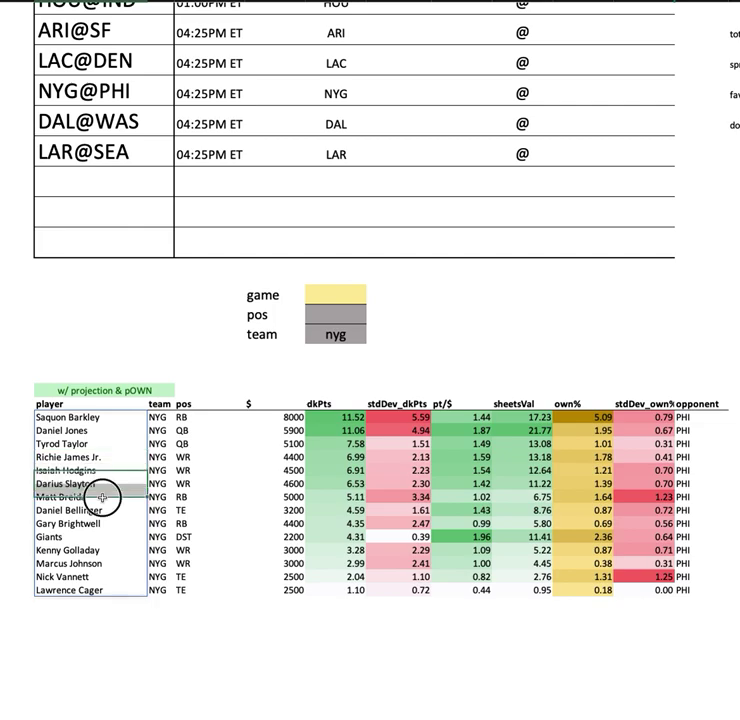
super+click(100, 522)
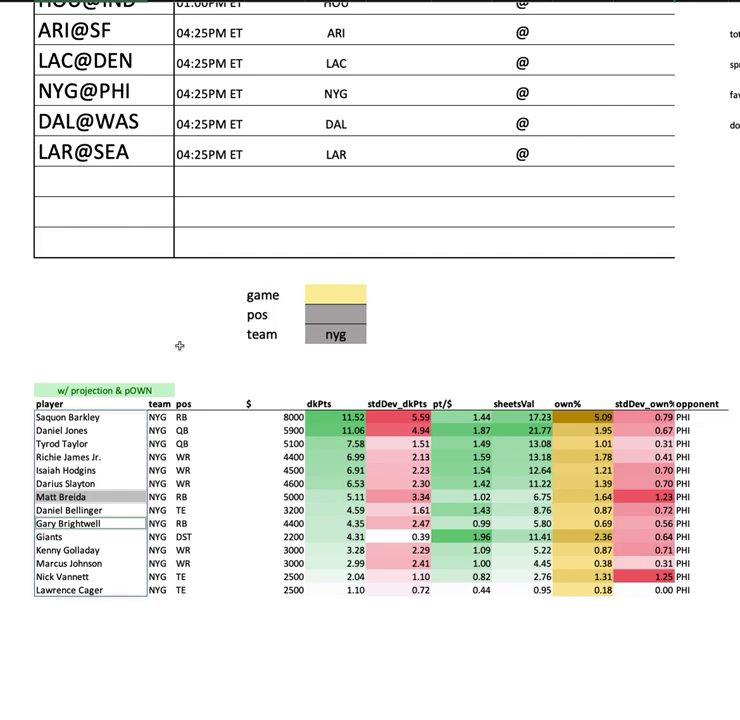
click(336, 335)
drag(40, 537, 712, 537)
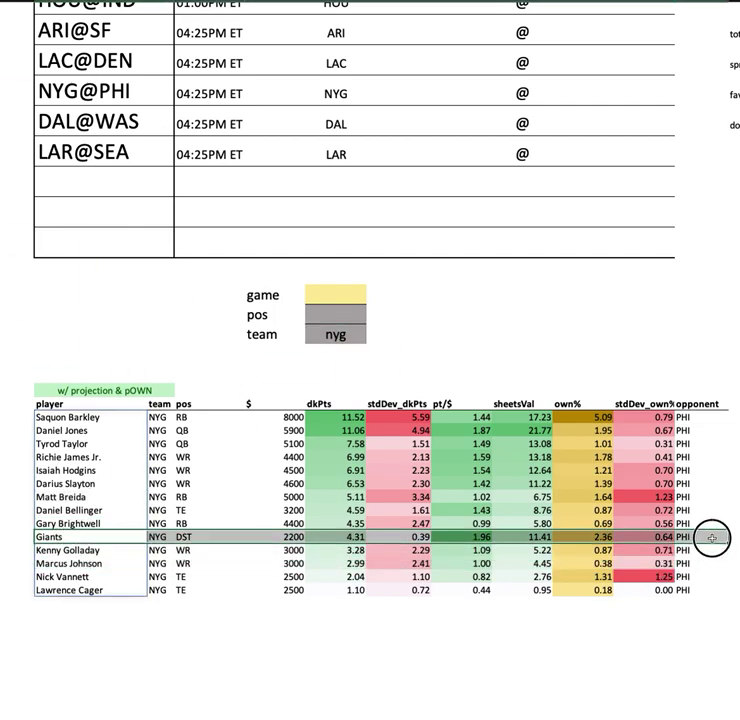
Step: Switch the team filter to phi to load the Eagles projections
click(341, 336)
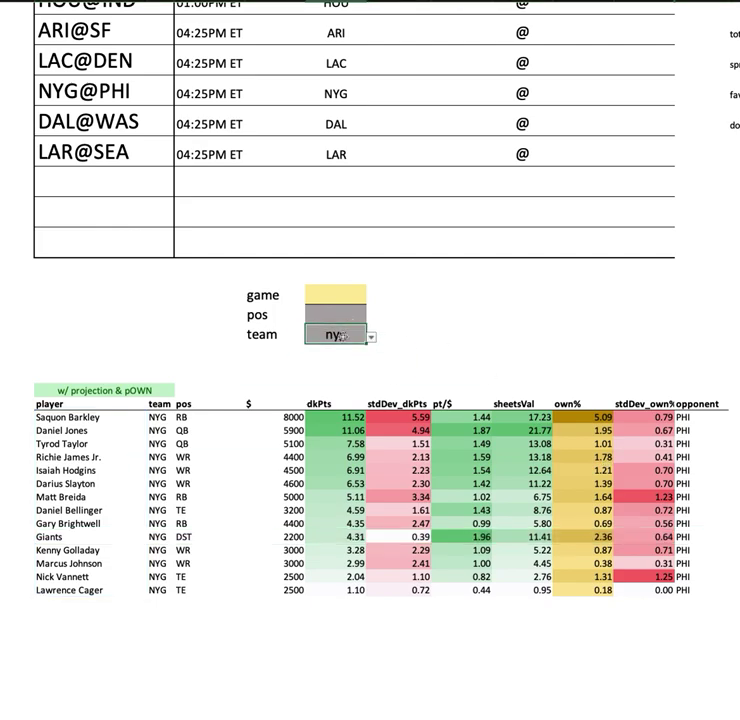
text(phi)
key(Return)
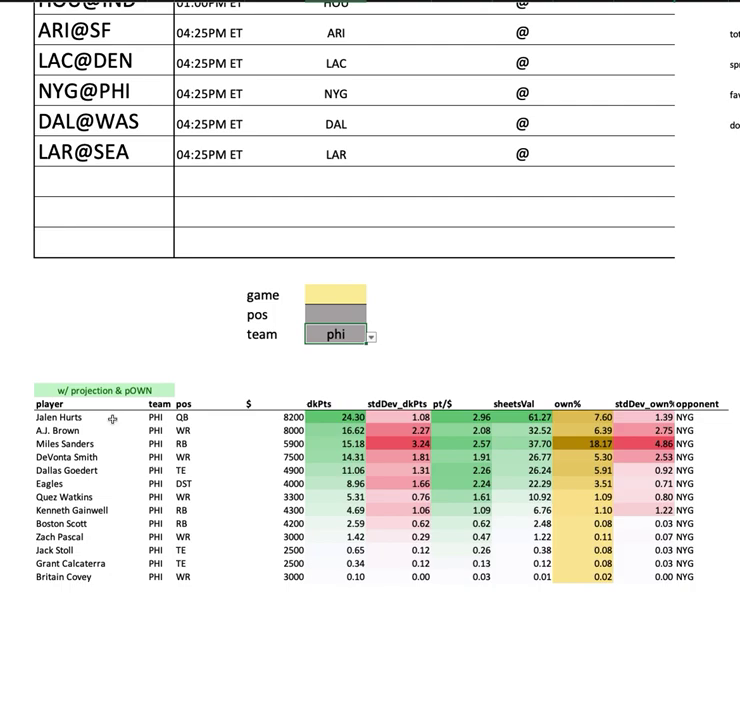
Step: Highlight the names Jalen Hurts, A.J. Brown, DeVonta Smith and Dallas Goedert together in the Eagles table
click(108, 418)
key(ctrl+shift+Down)
drag(105, 418, 105, 431)
ctrl+click(105, 457)
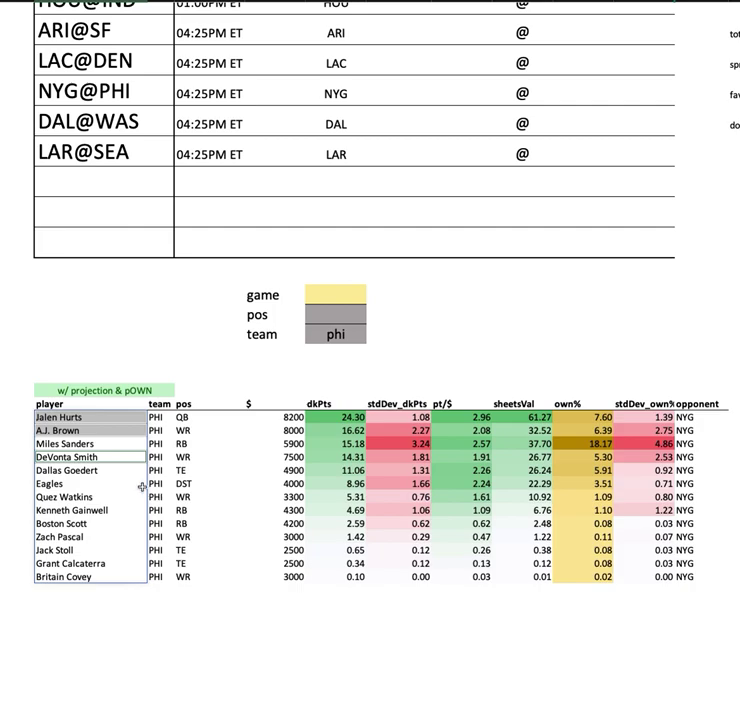
ctrl+click(112, 464)
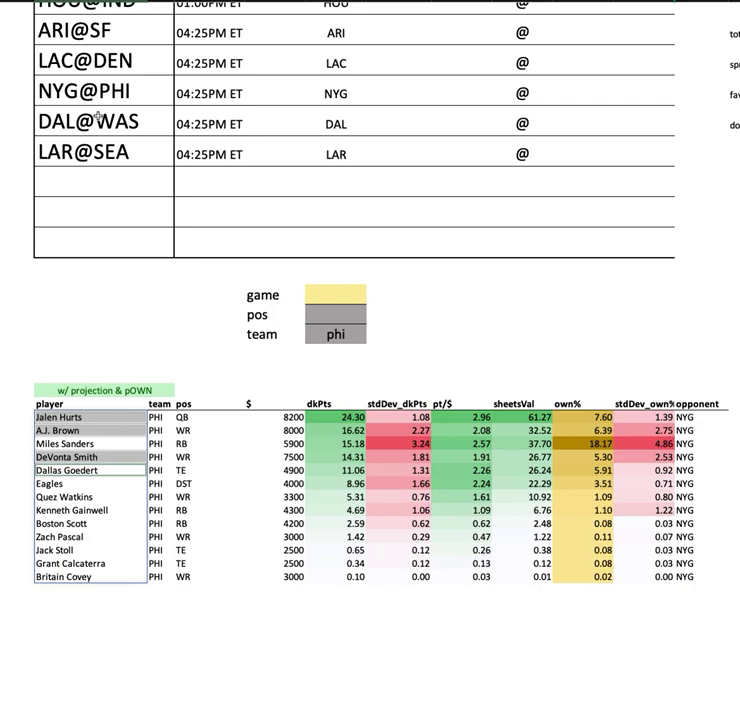
Step: Highlight Miles Sanders' full row and his own% cell
click(105, 443)
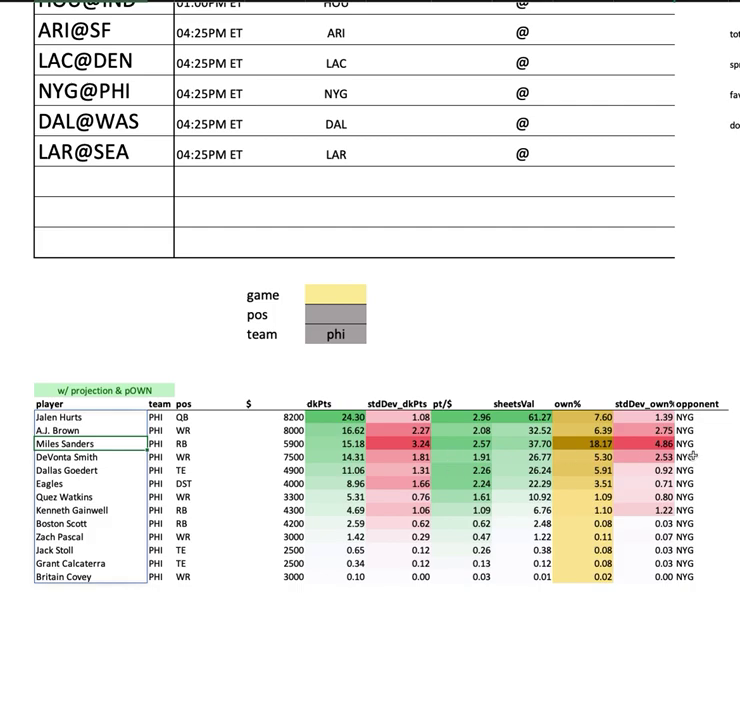
click(727, 447)
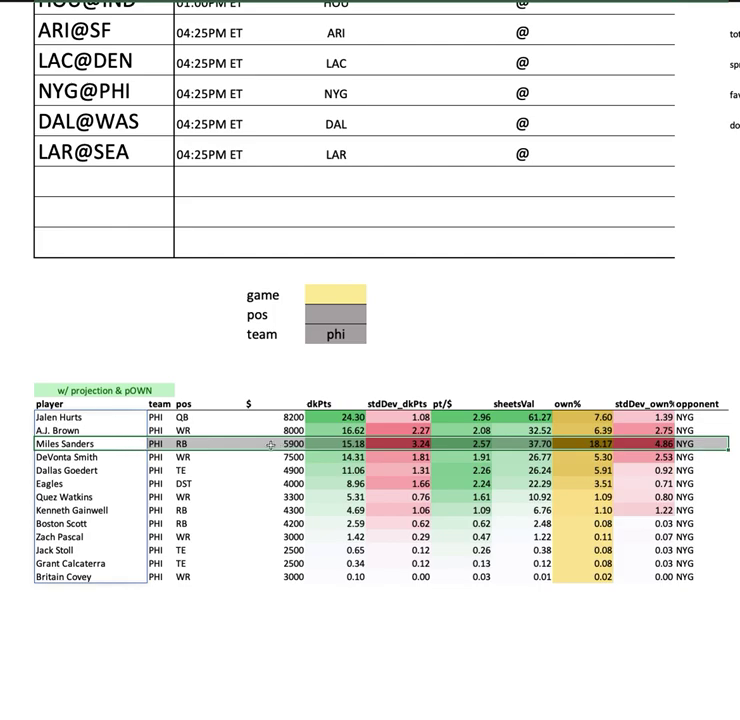
click(592, 444)
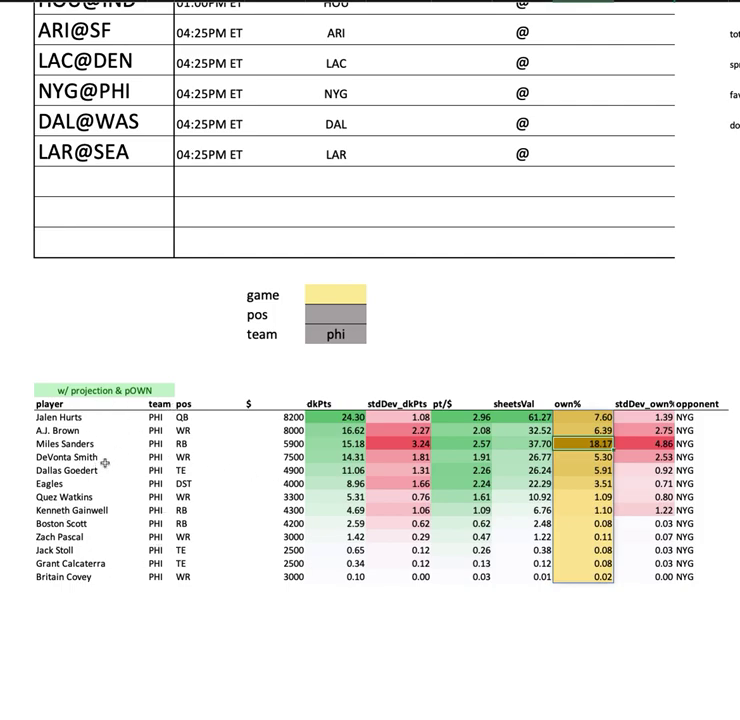
Step: Highlight the names A.J. Brown, Miles Sanders and DeVonta Smith one by one, and Dallas Goedert's full row
click(101, 430)
click(104, 443)
click(106, 457)
drag(108, 472, 727, 472)
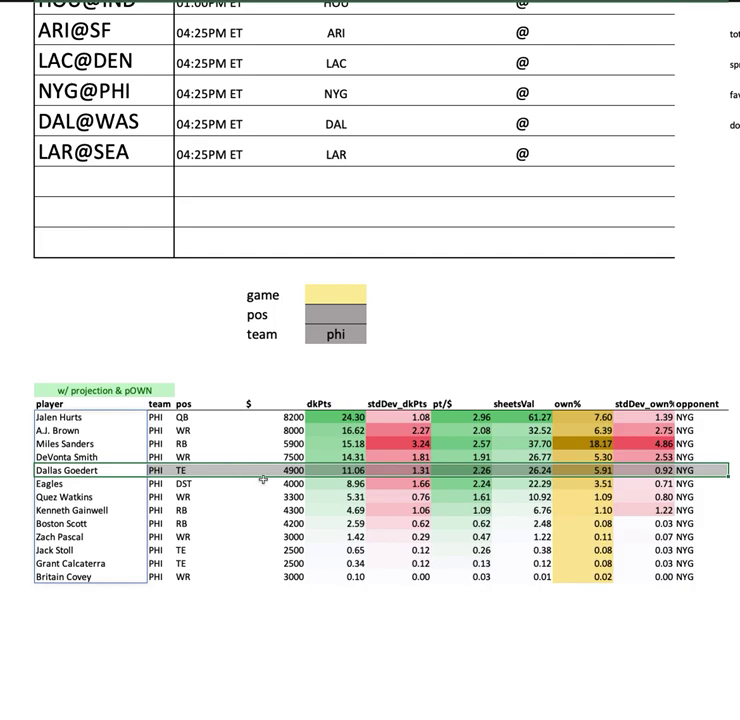
Step: Highlight the Eagles defense row and its pt/$ and sheetsVal cells
click(318, 325)
click(87, 485)
drag(87, 485, 710, 483)
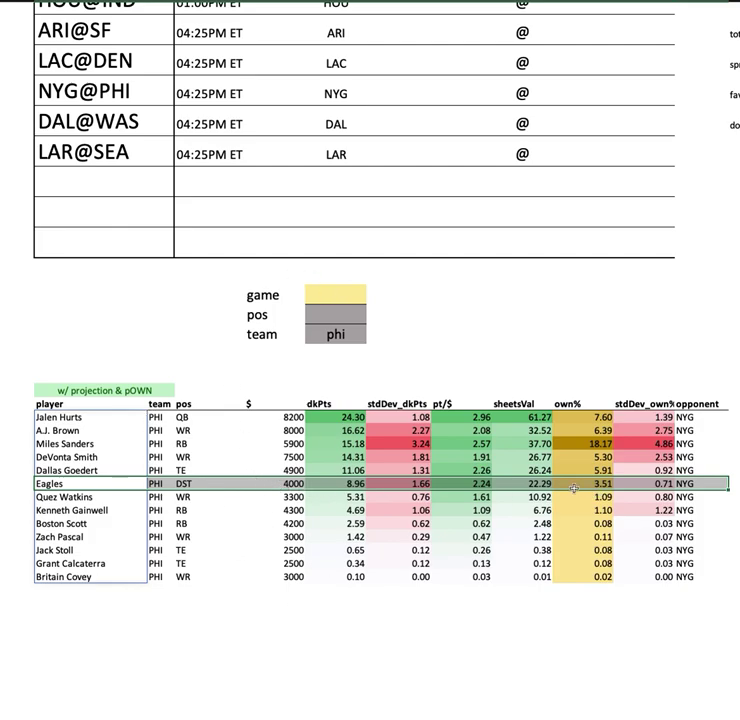
drag(462, 483, 462, 577)
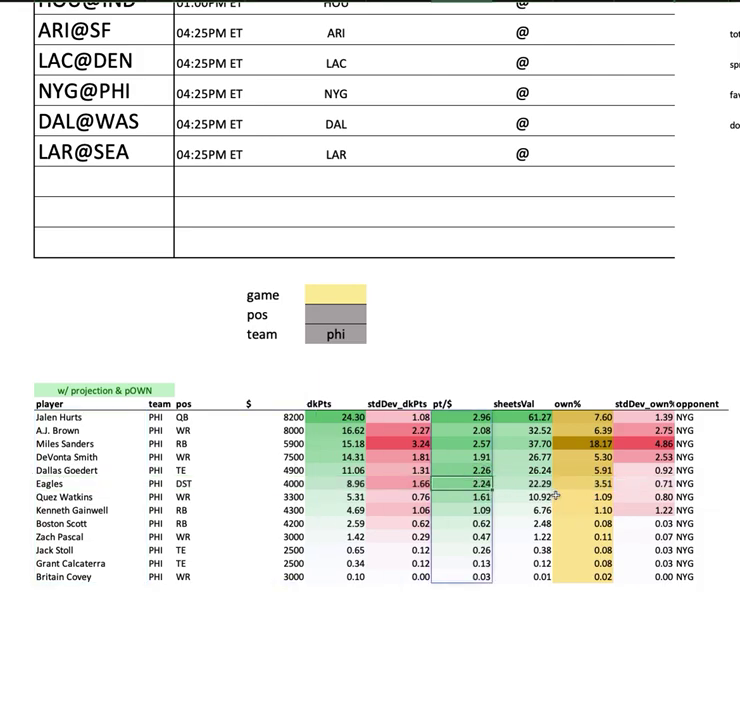
drag(524, 483, 524, 577)
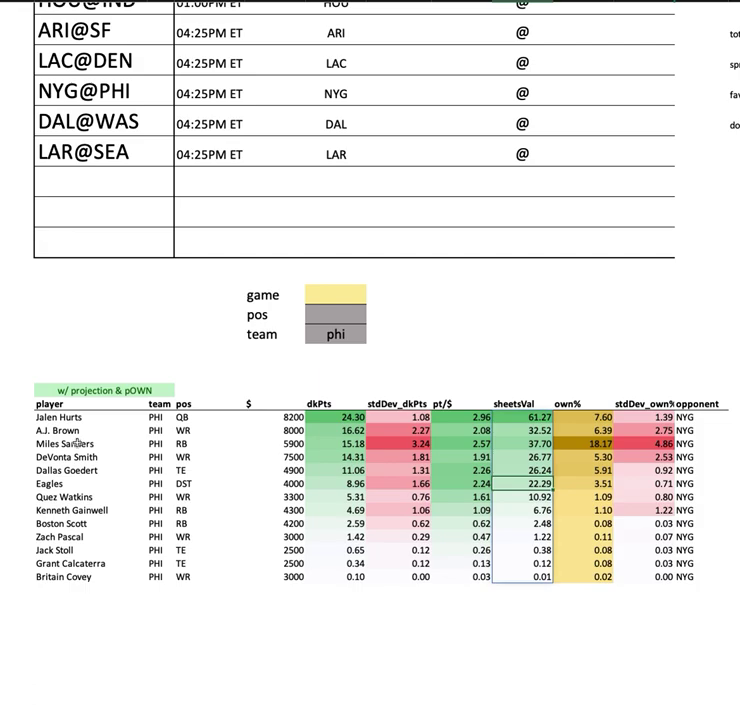
Step: Highlight Kenneth Gainwell's full row and select a cell in the schedule's game column
click(78, 511)
drag(78, 511, 722, 511)
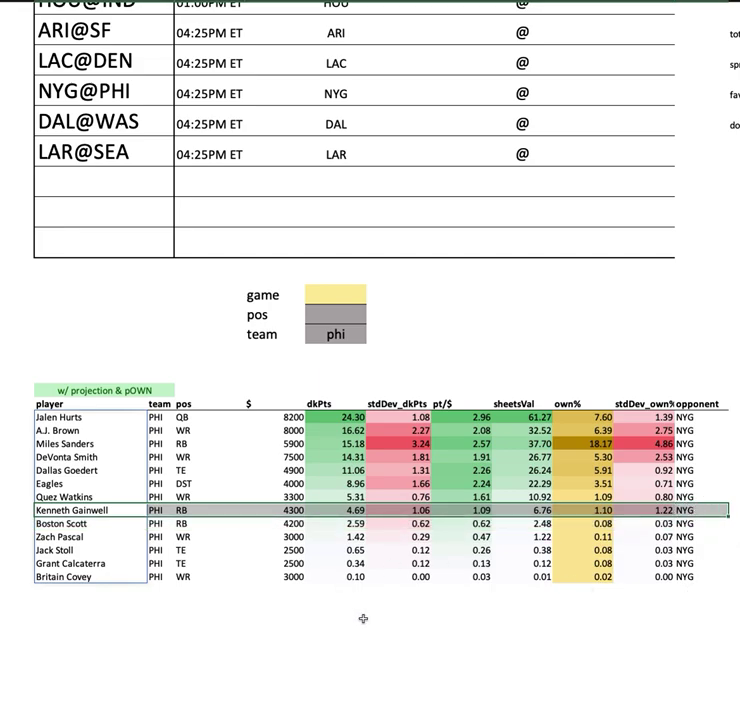
scroll(363, 612, up, 10)
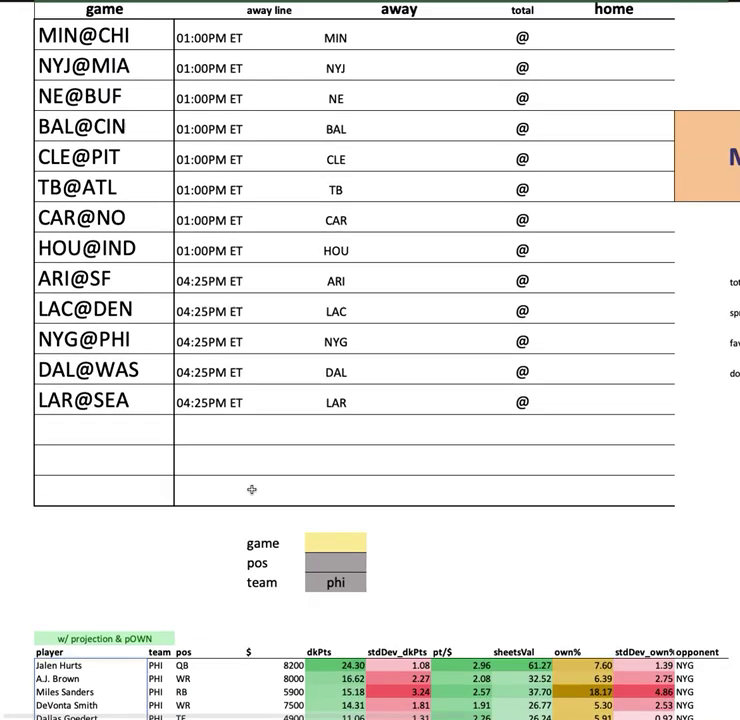
click(106, 55)
scroll(266, 467, down, 3)
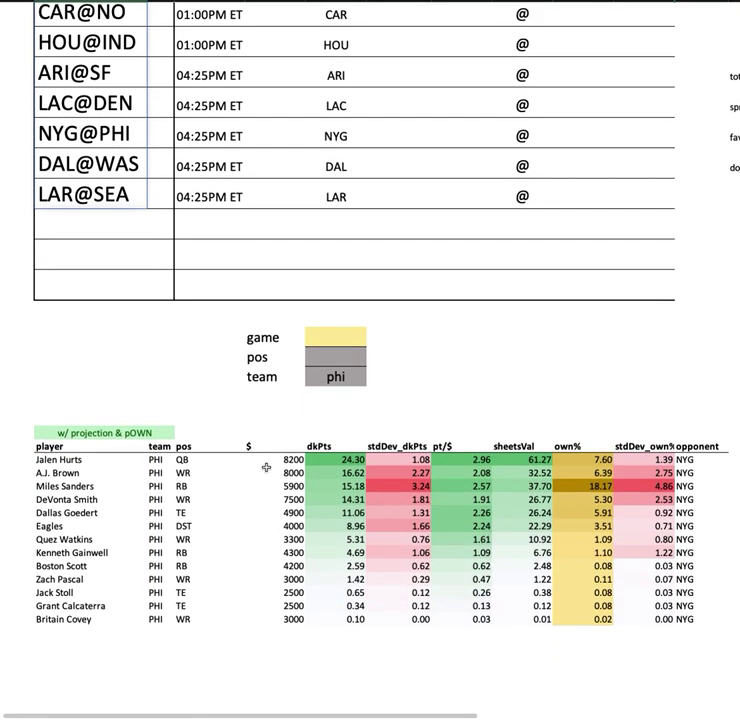
Step: Set the team filter to dal
click(322, 375)
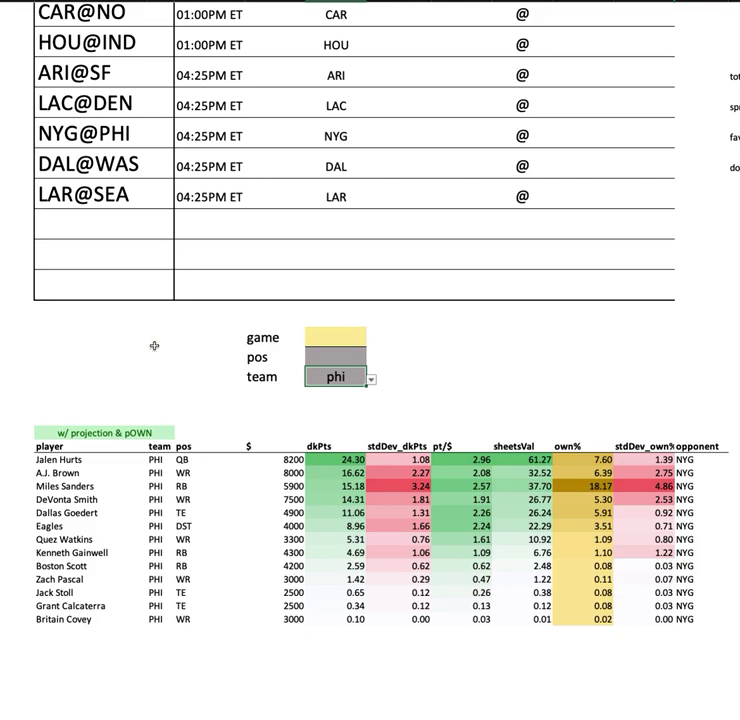
text(dal)
key(Return)
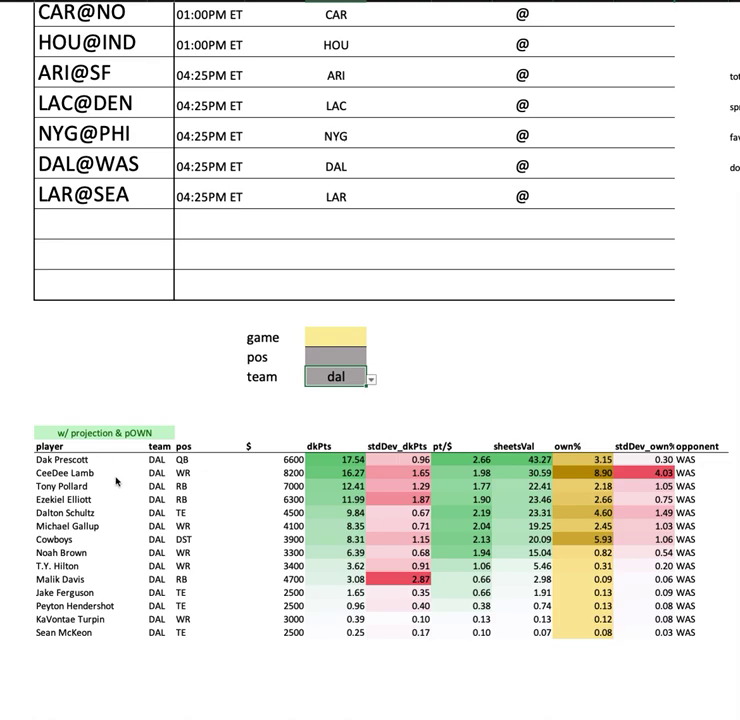
Step: Highlight Dak Prescott's salary, the Prescott and CeeDee Lamb rows, the Tony Pollard and Ezekiel Elliott rows, and the opponent column
click(285, 459)
click(286, 459)
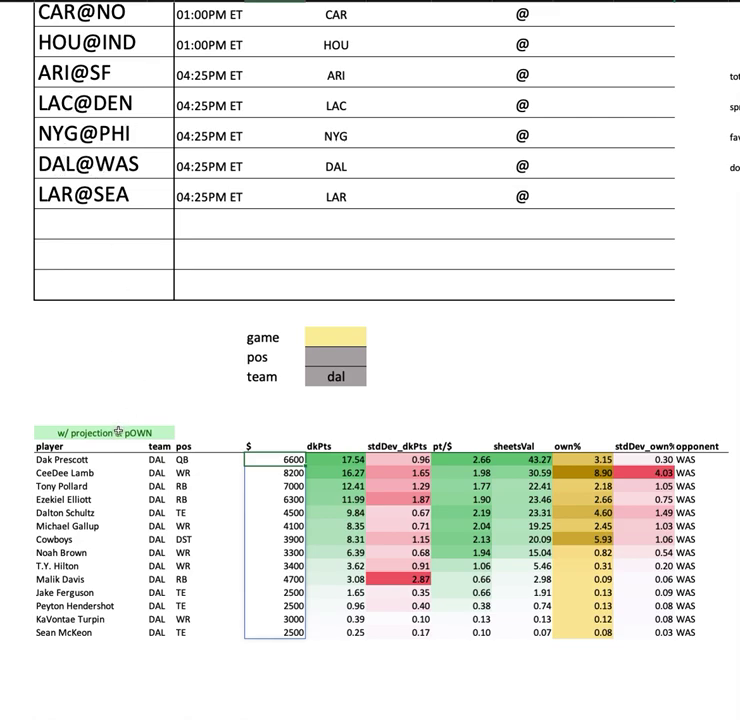
drag(113, 460, 705, 477)
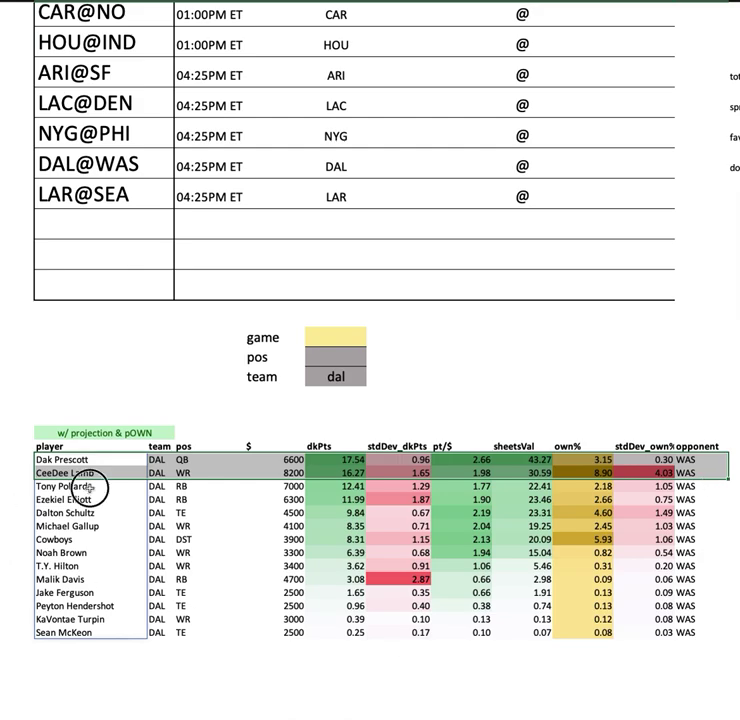
drag(90, 486, 705, 499)
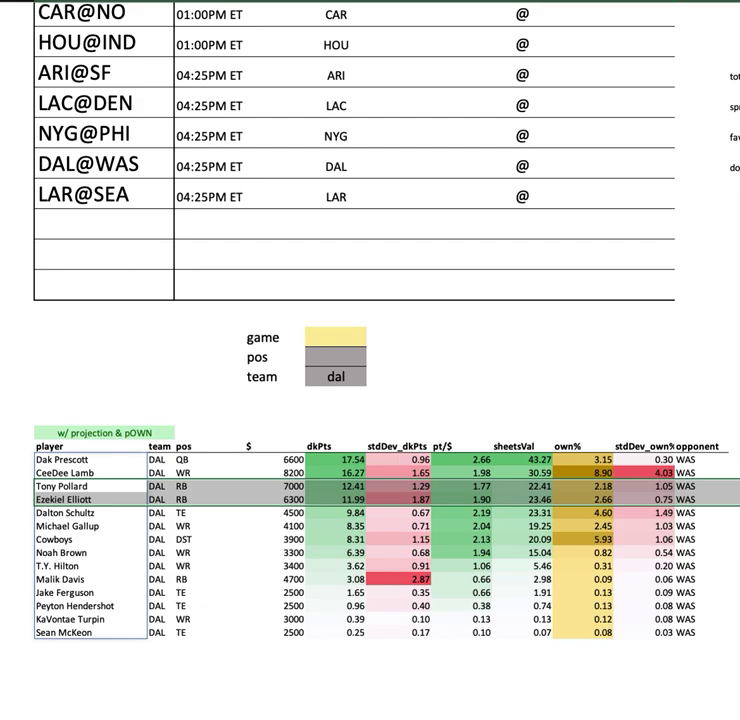
drag(680, 416, 684, 660)
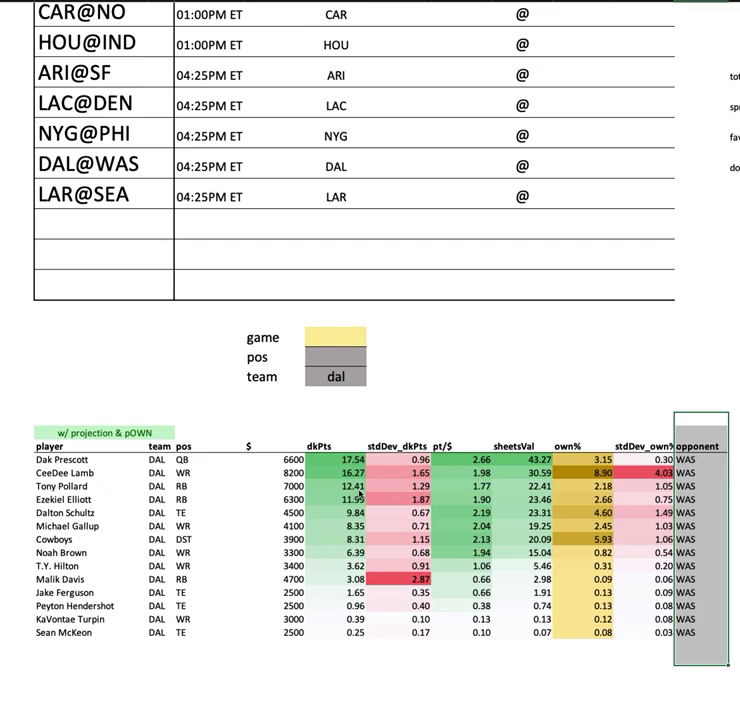
Step: Highlight the names Dak Prescott and CeeDee Lamb, Lamb's salary cell, and Dalton Schultz's salary cell and full row
click(90, 460)
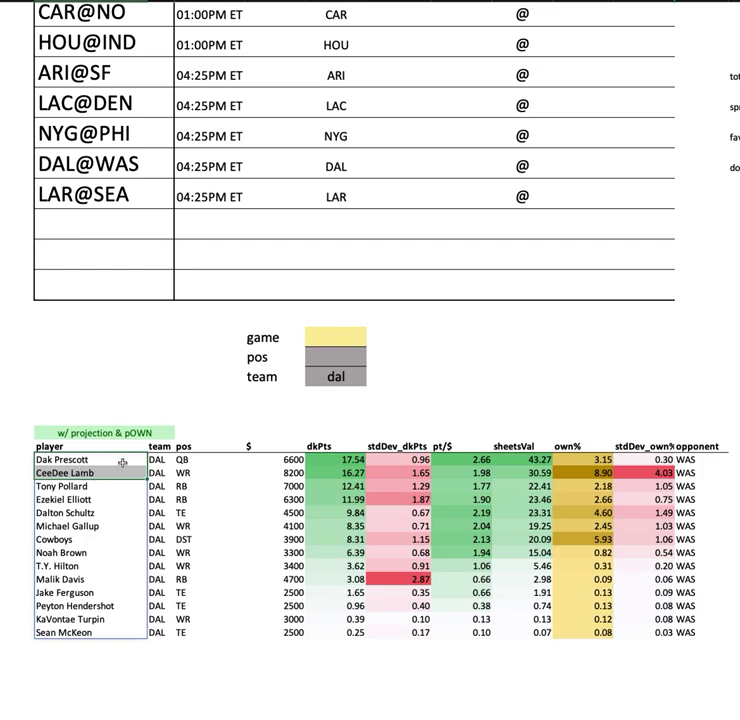
click(272, 474)
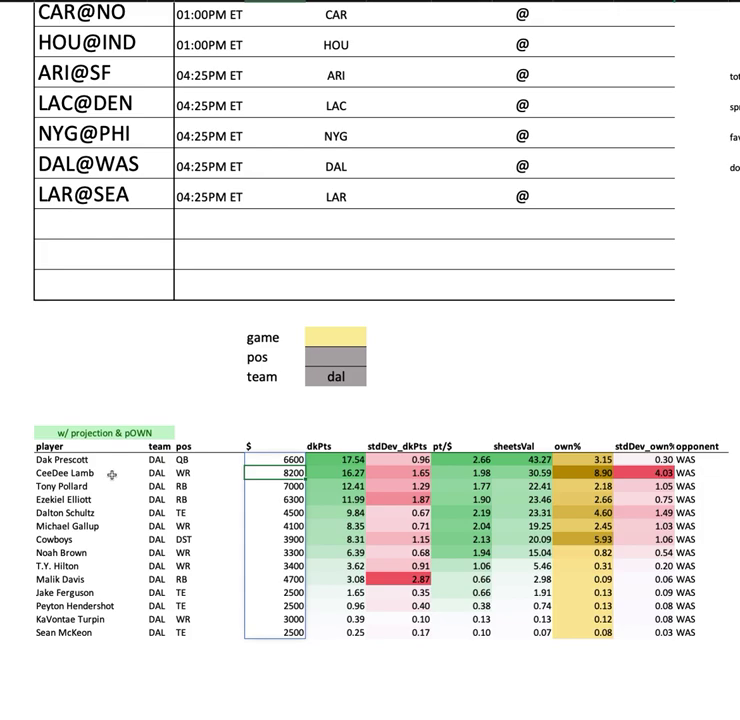
drag(116, 512, 713, 524)
click(713, 512)
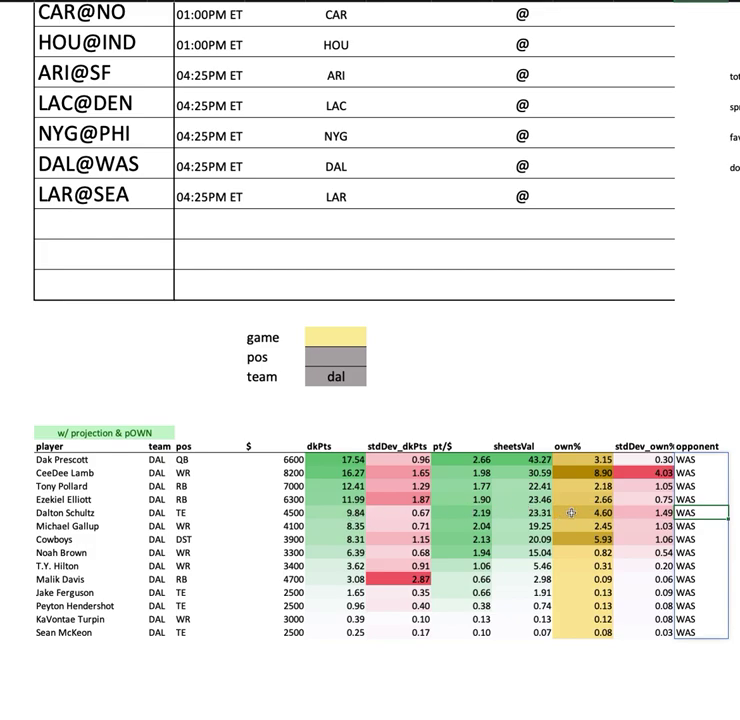
click(260, 510)
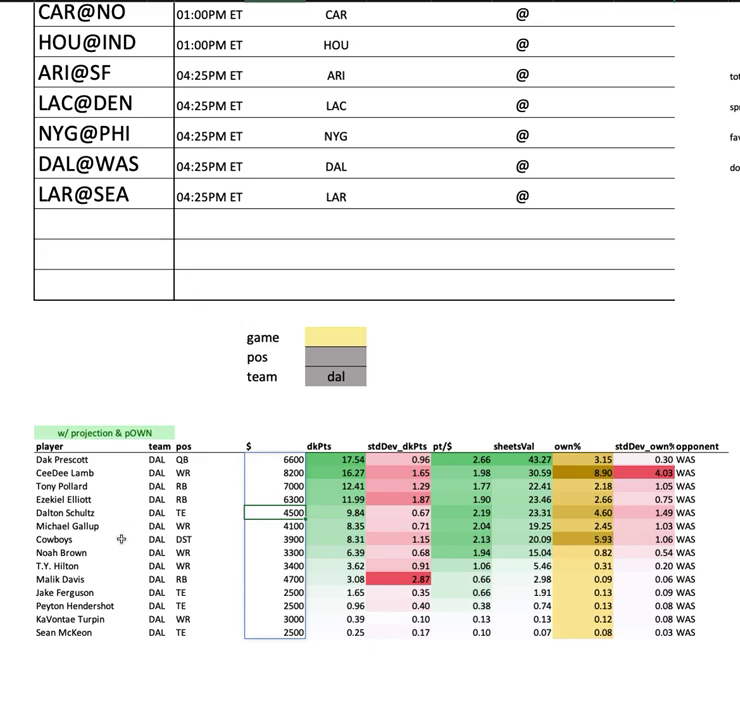
drag(121, 512, 719, 512)
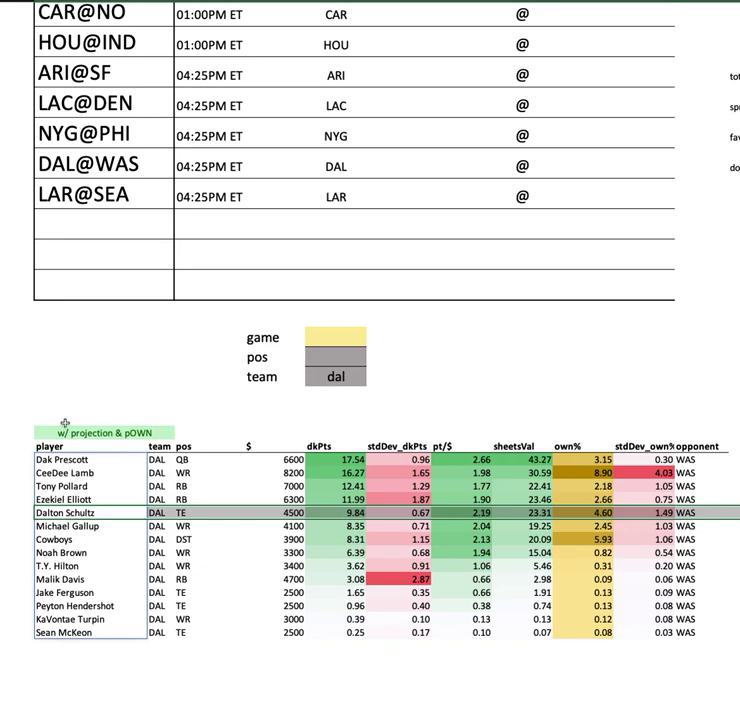
Step: Highlight CeeDee Lamb's name and the full rows of Michael Gallup and the Cowboys defense
click(81, 471)
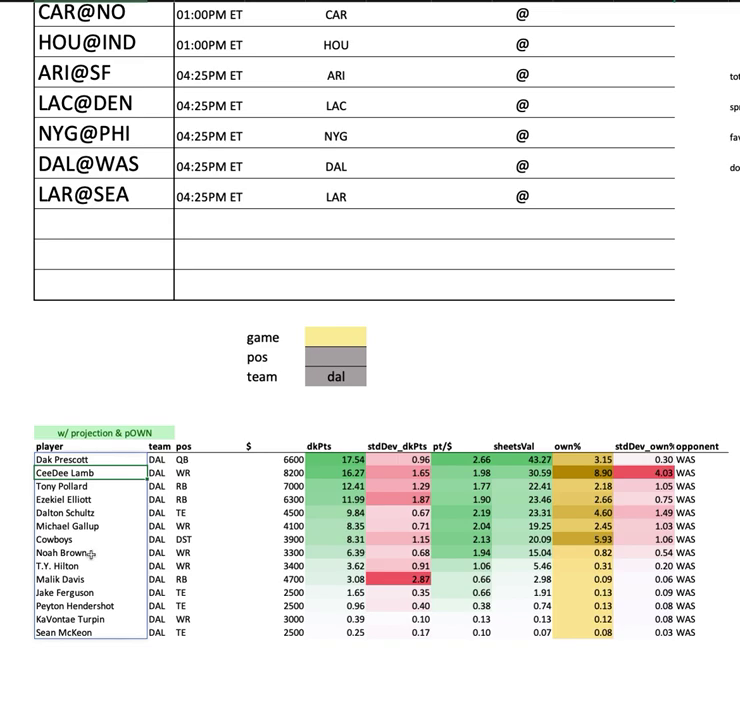
drag(45, 525, 711, 523)
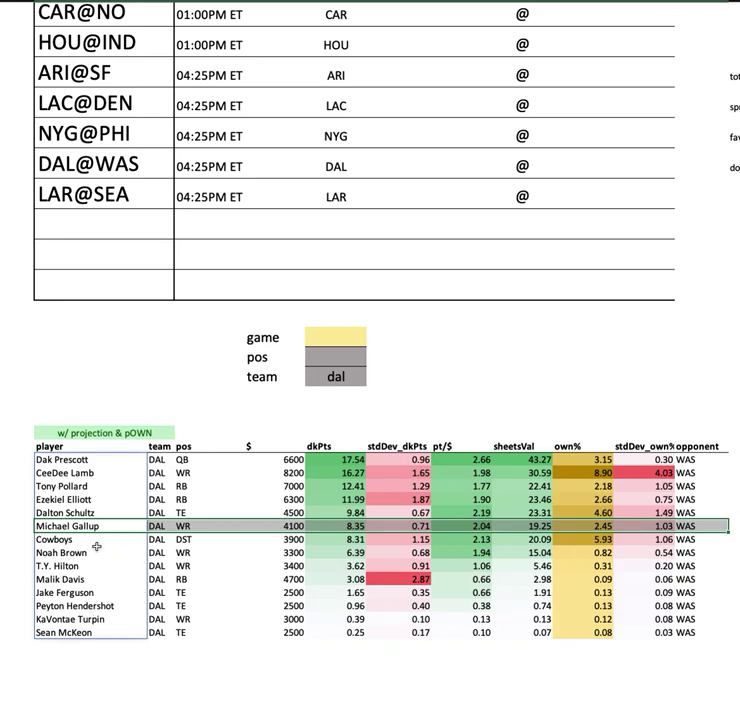
click(140, 540)
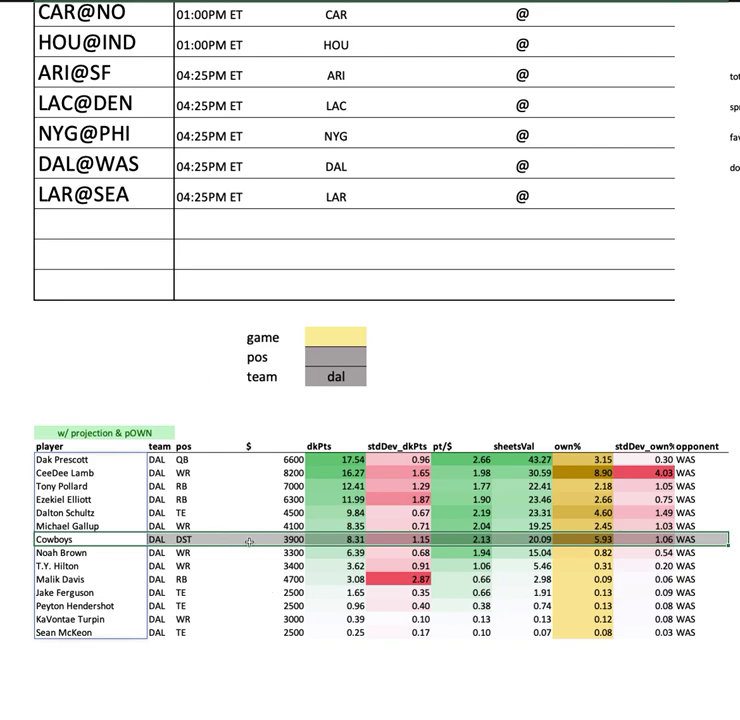
Step: Set the team filter to was
click(350, 376)
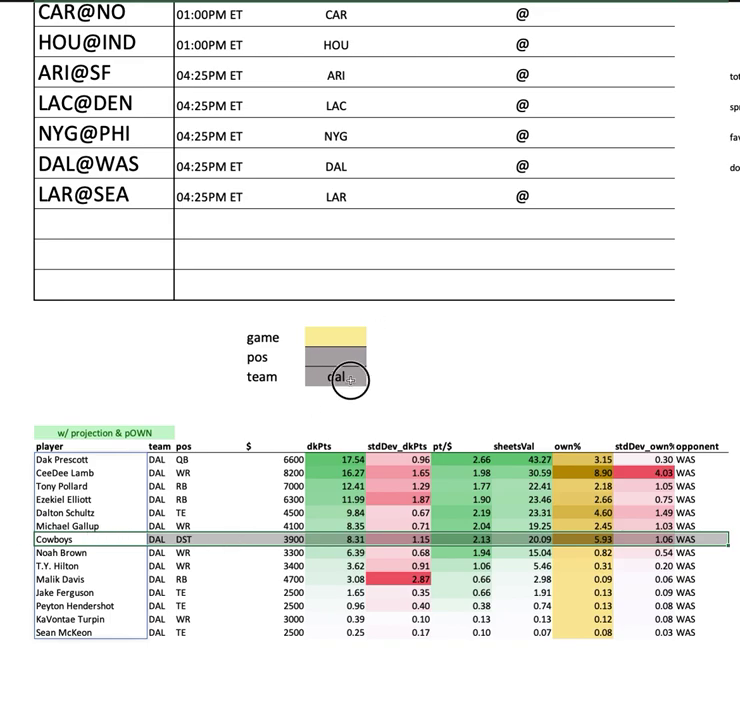
text(was)
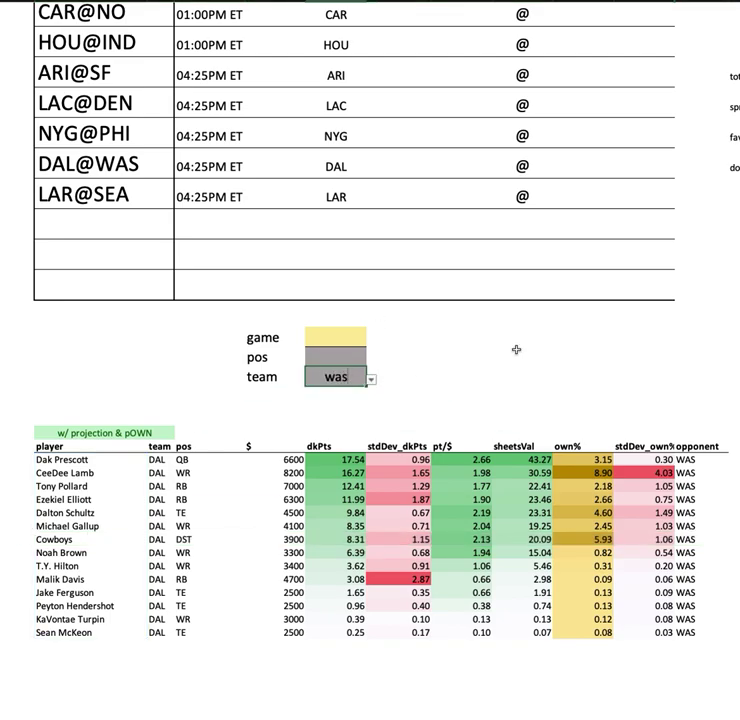
key(Return)
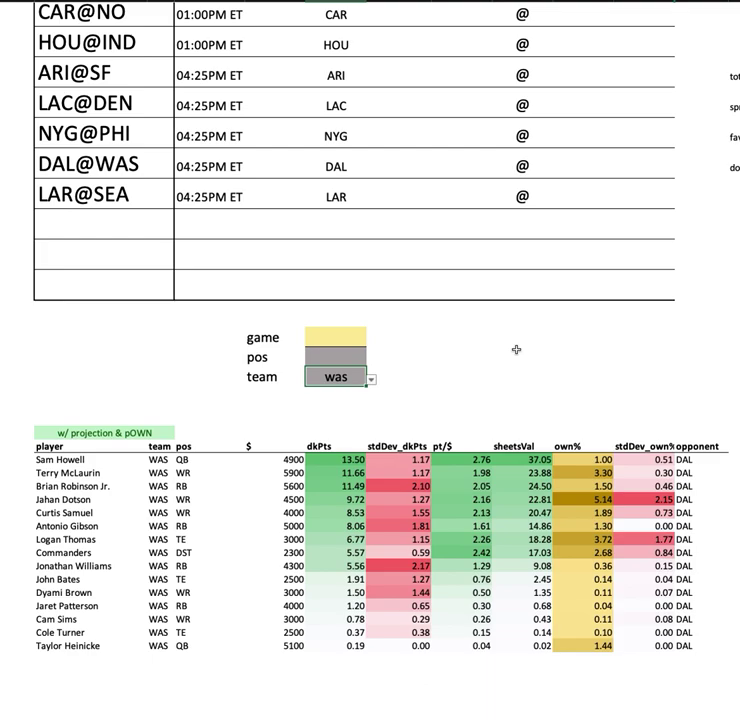
Step: Highlight the names Sam Howell and Dyami Brown, and Dyami Brown's full row
click(116, 460)
key(ctrl+shift+Down)
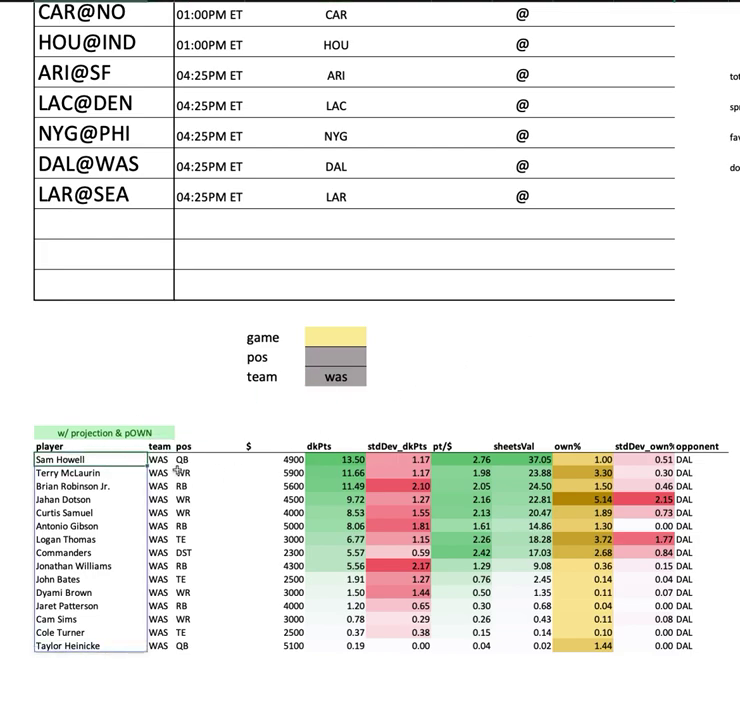
super+click(104, 592)
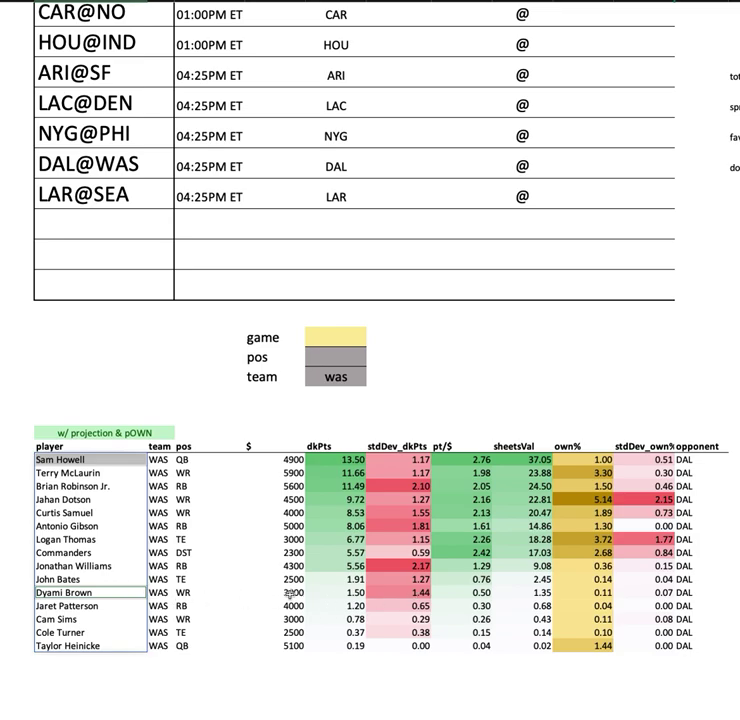
click(106, 460)
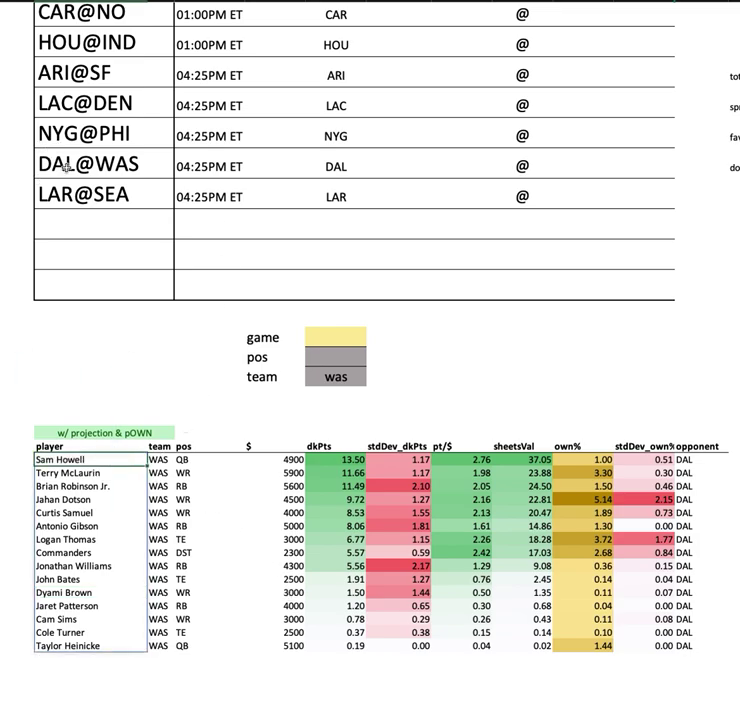
drag(102, 592, 700, 594)
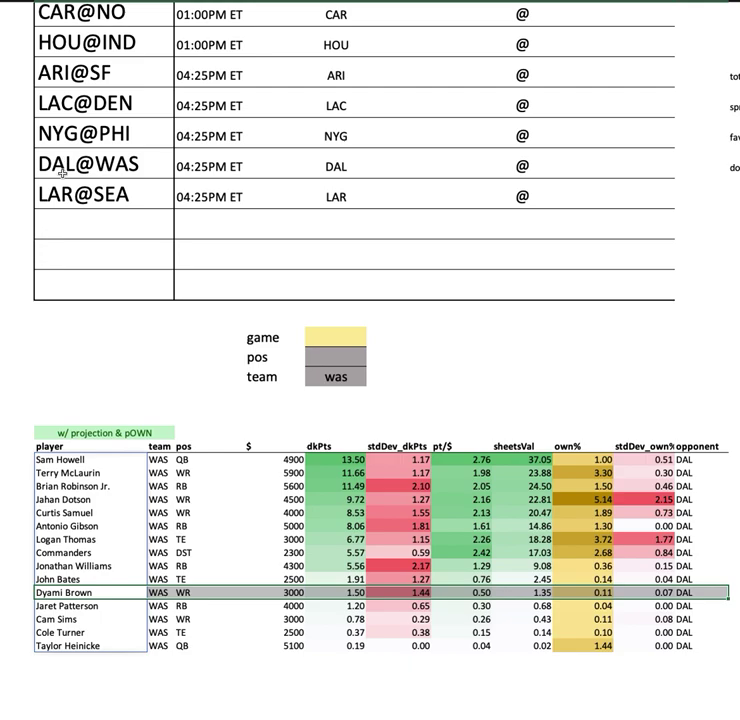
Step: Select the DAL@WAS game in the schedule and highlight the full rows of Brian Robinson Jr. and Antonio Gibson
drag(90, 14, 99, 196)
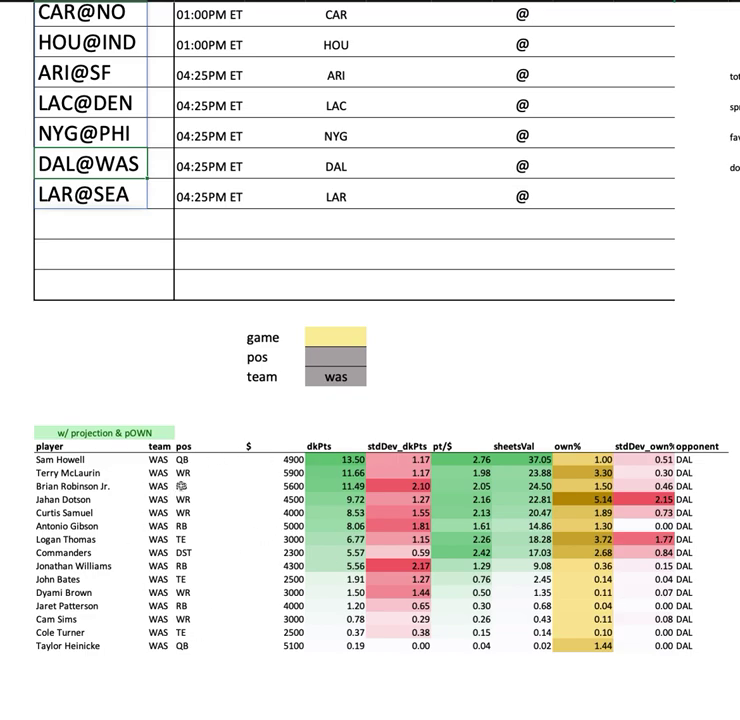
click(92, 484)
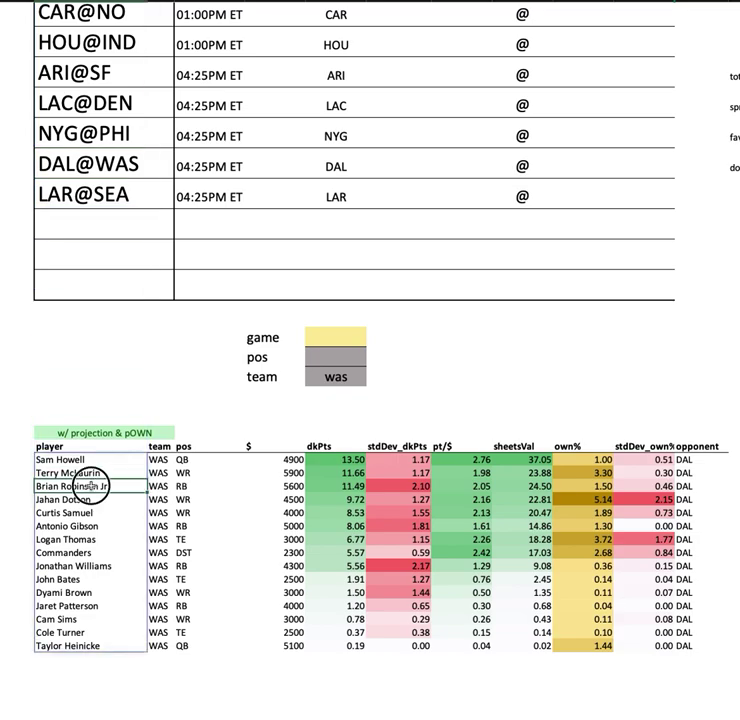
drag(92, 484, 707, 484)
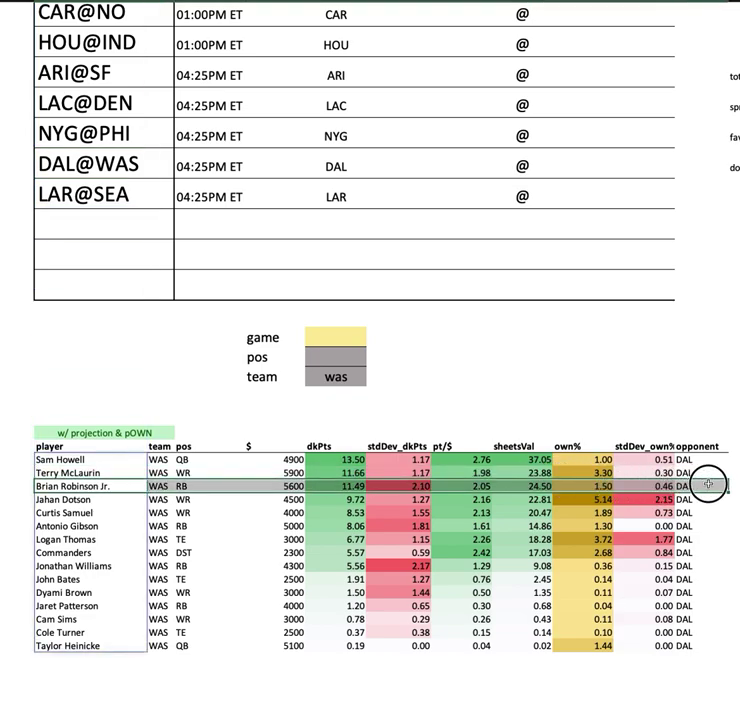
drag(83, 525, 708, 531)
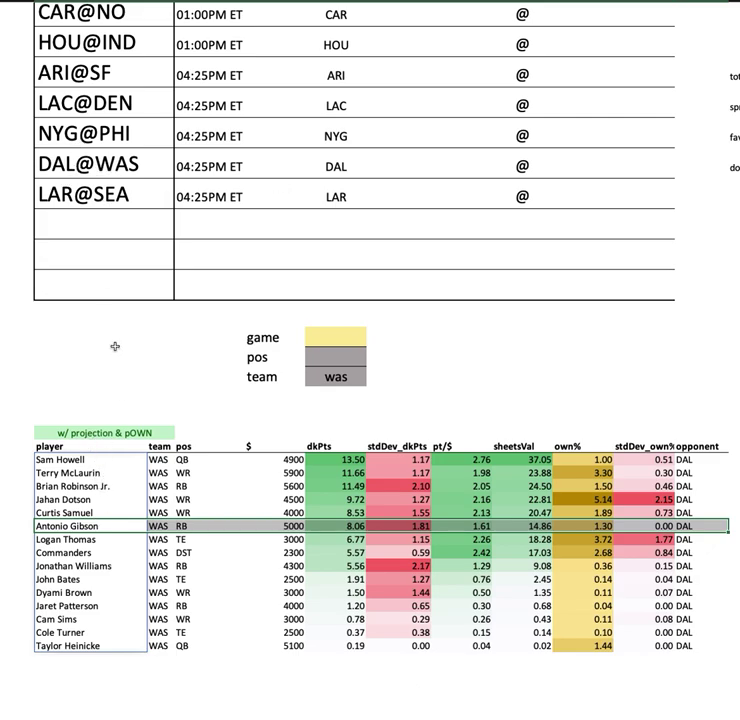
Step: Highlight Terry McLaurin's full row and name cell
click(511, 472)
drag(511, 472, 722, 472)
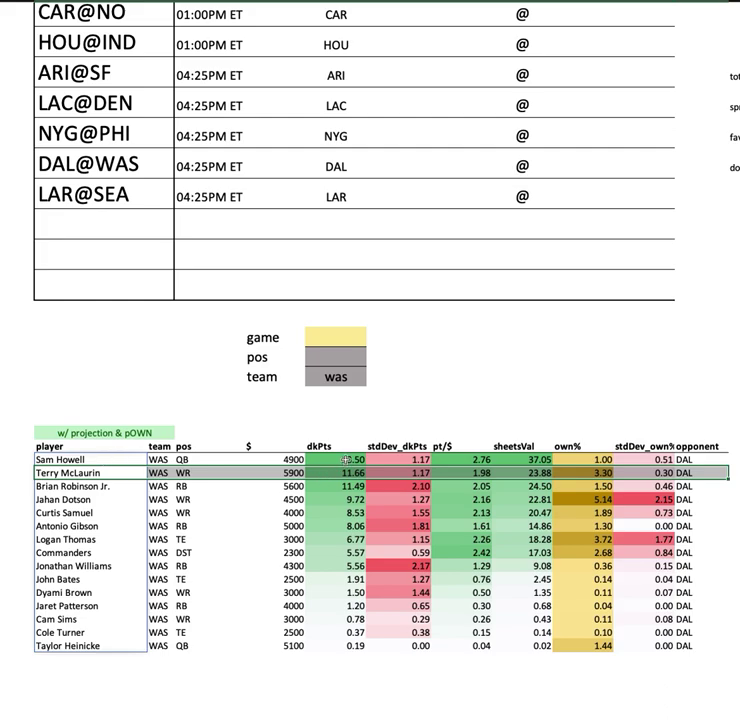
click(127, 462)
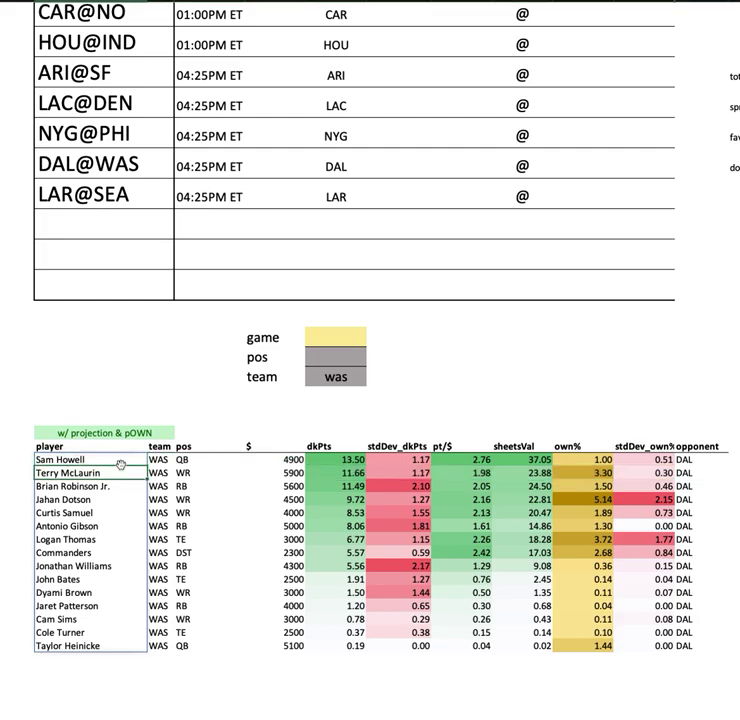
Step: Highlight the names Jahan Dotson, Curtis Samuel, Terry McLaurin and Dyami Brown one by one, and the DAL@WAS game cell
click(108, 499)
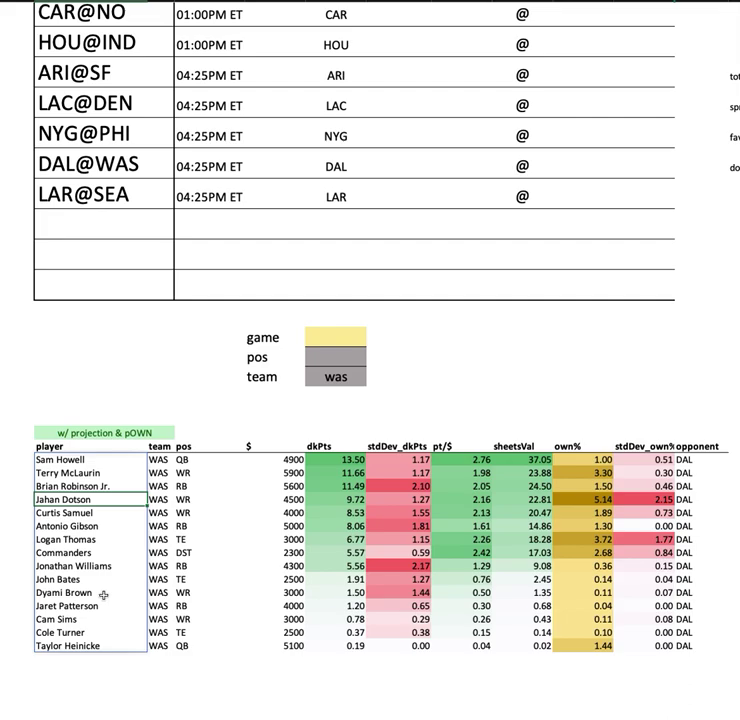
click(103, 513)
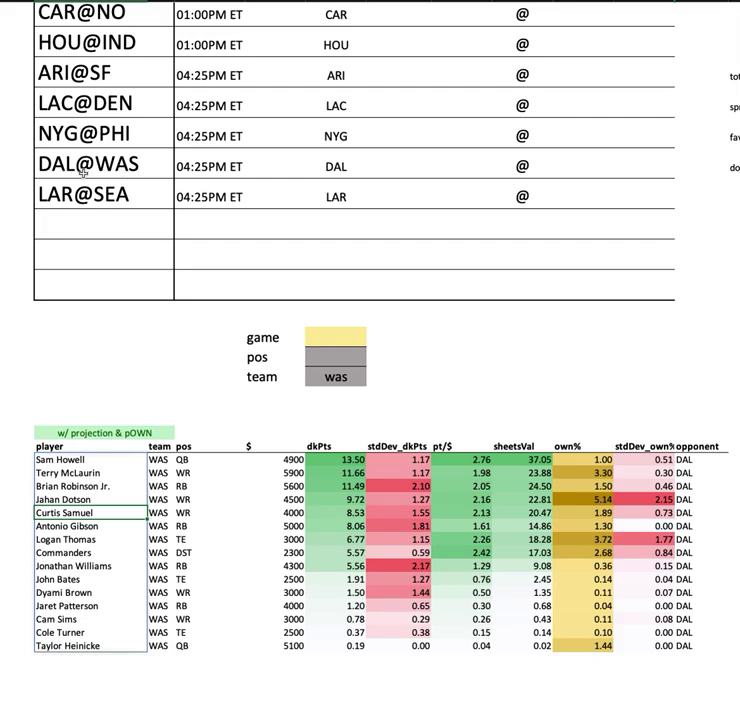
click(106, 476)
click(96, 589)
click(40, 167)
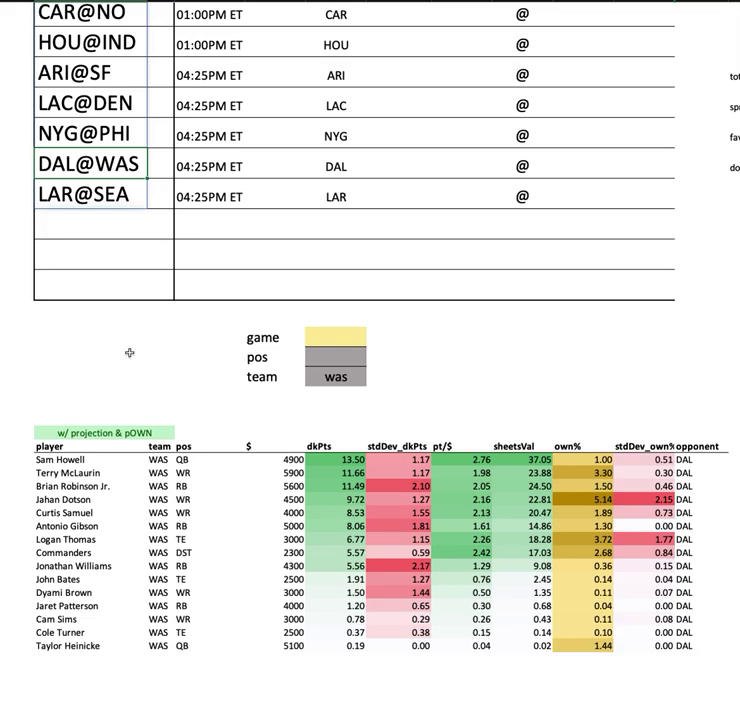
Step: Set the team filter to lar
click(318, 372)
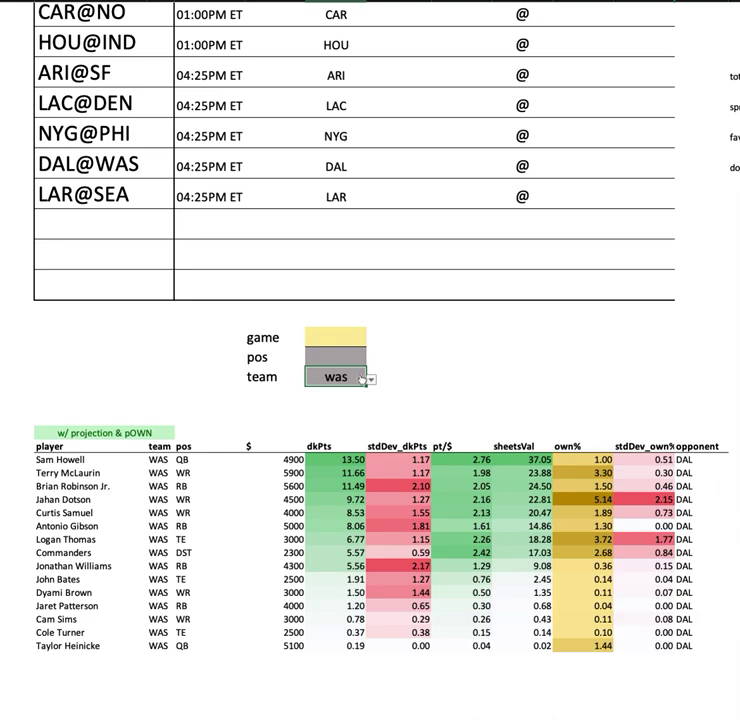
text(rlar)
key(Return)
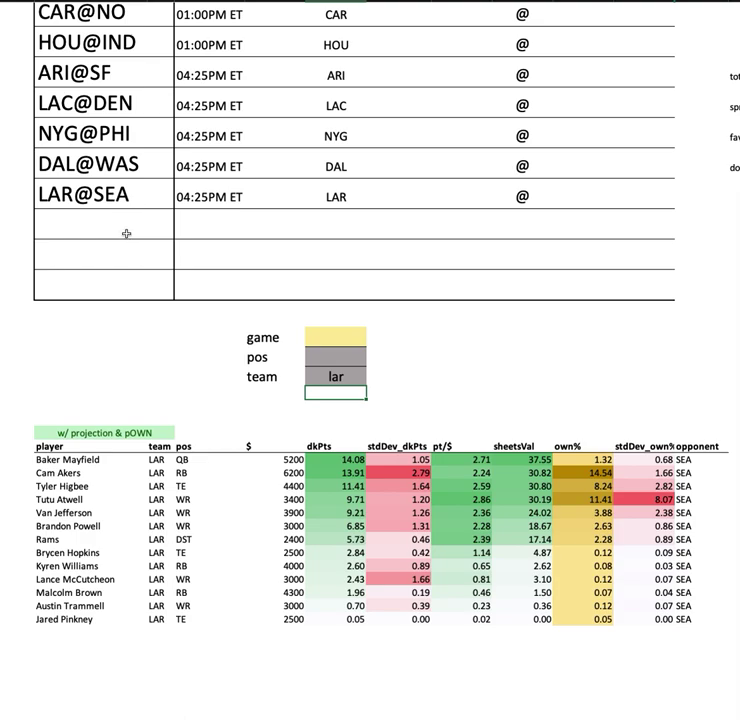
Step: Select the LAR@SEA game in the schedule and highlight the full rows of Baker Mayfield and Tyler Higbee
drag(119, 201, 153, 191)
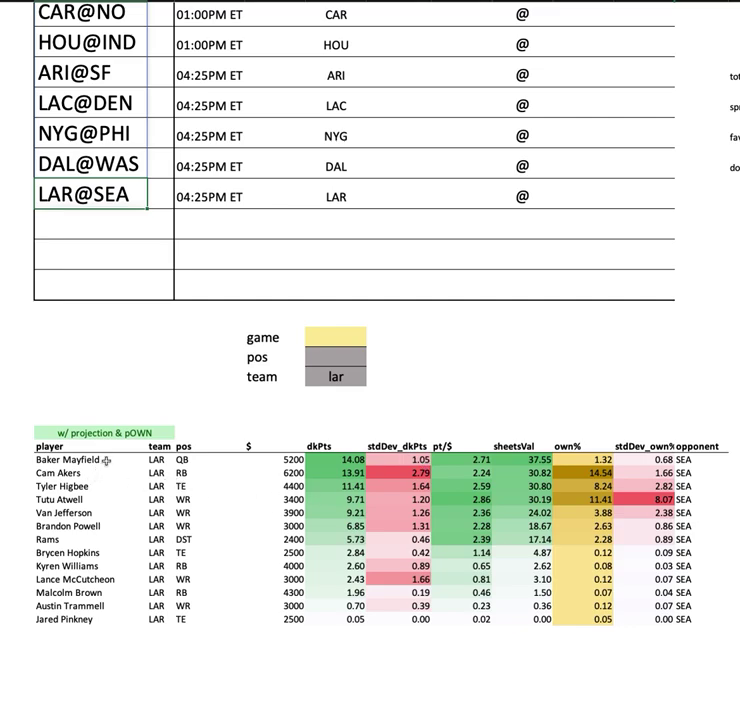
drag(105, 460, 142, 614)
drag(120, 460, 705, 458)
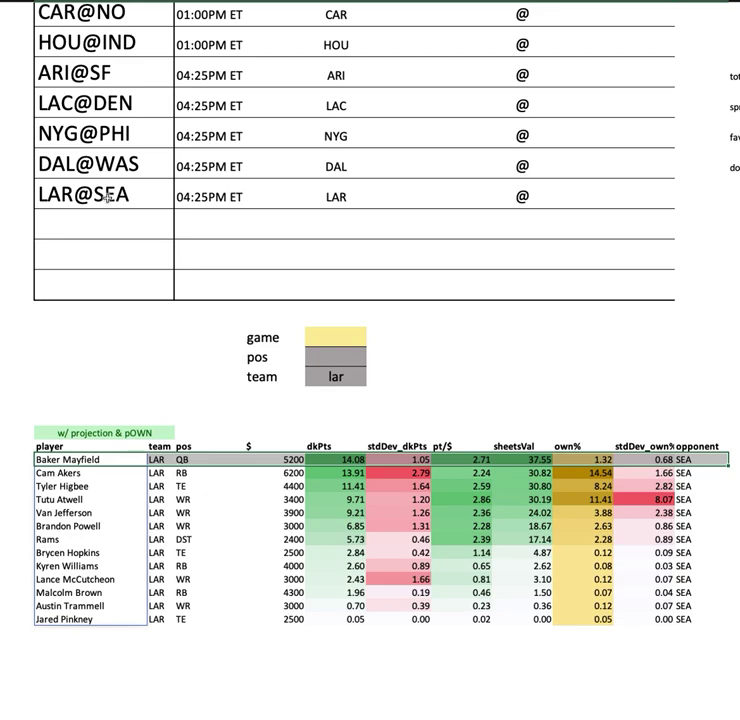
drag(285, 486, 704, 490)
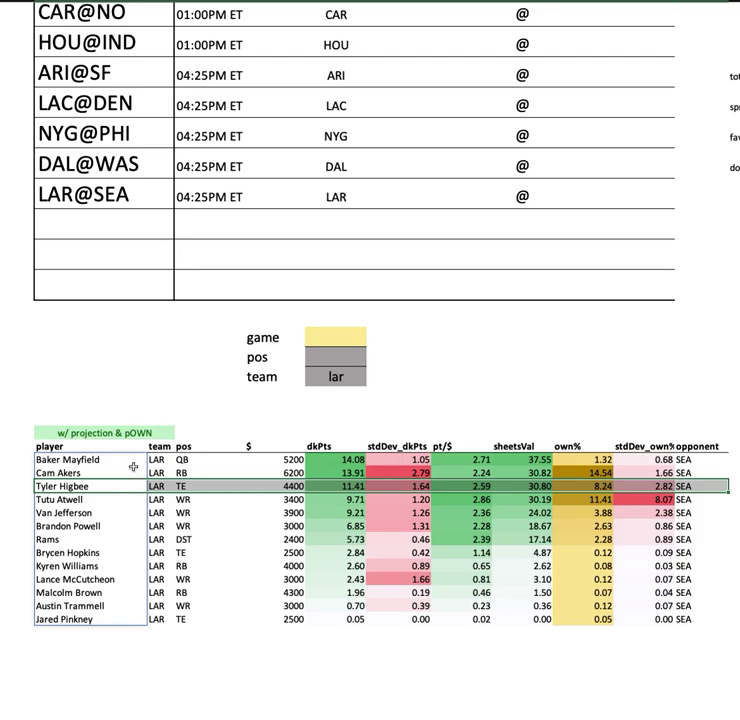
Step: Select Tyler Higbee's own% cell, and highlight the full rows of Tutu Atwell and Cam Akers
click(563, 462)
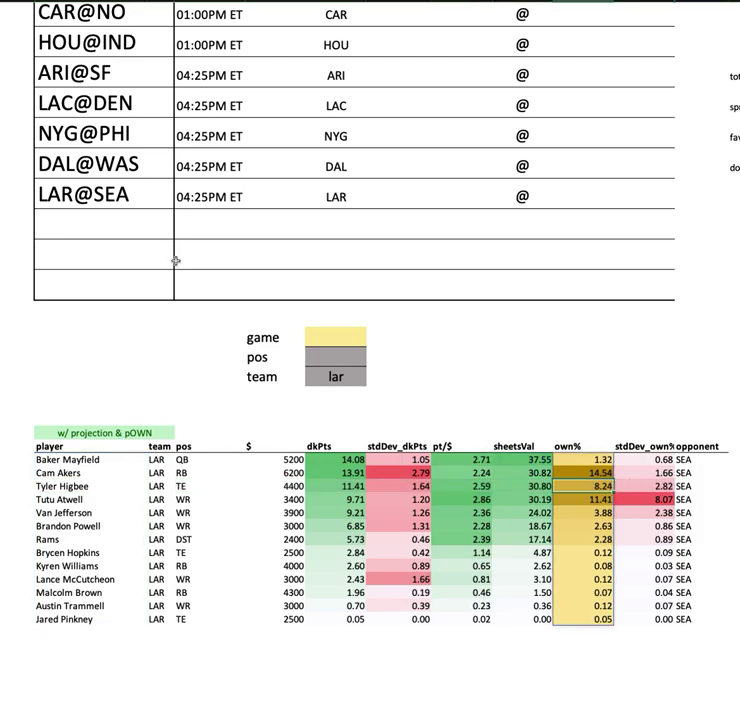
click(92, 499)
drag(645, 507, 690, 500)
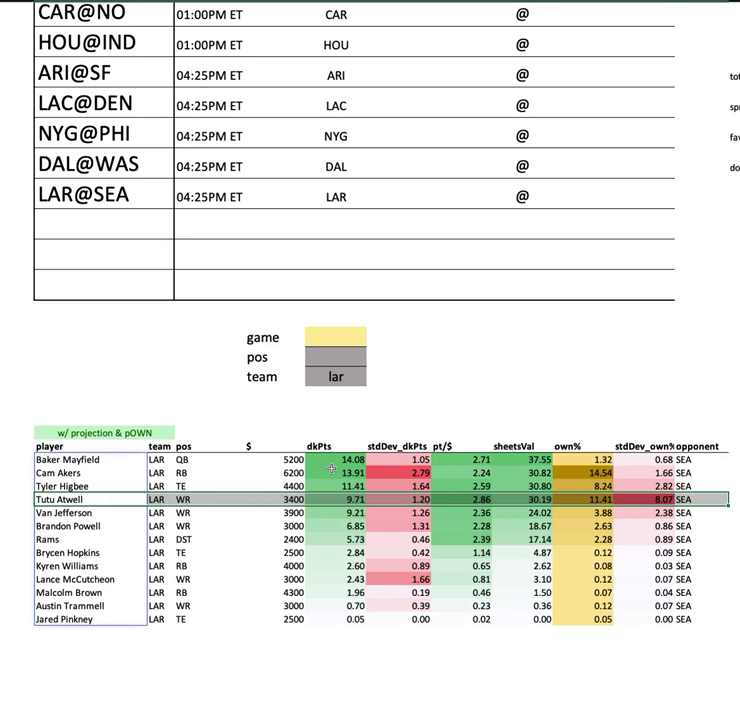
click(88, 472)
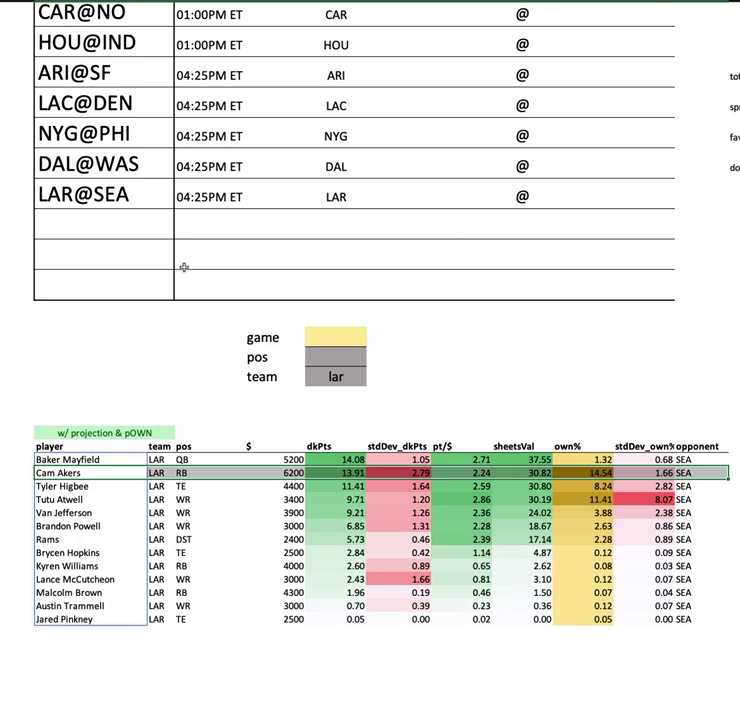
Step: Set the team filter to sea
scroll(145, 256, up, 5)
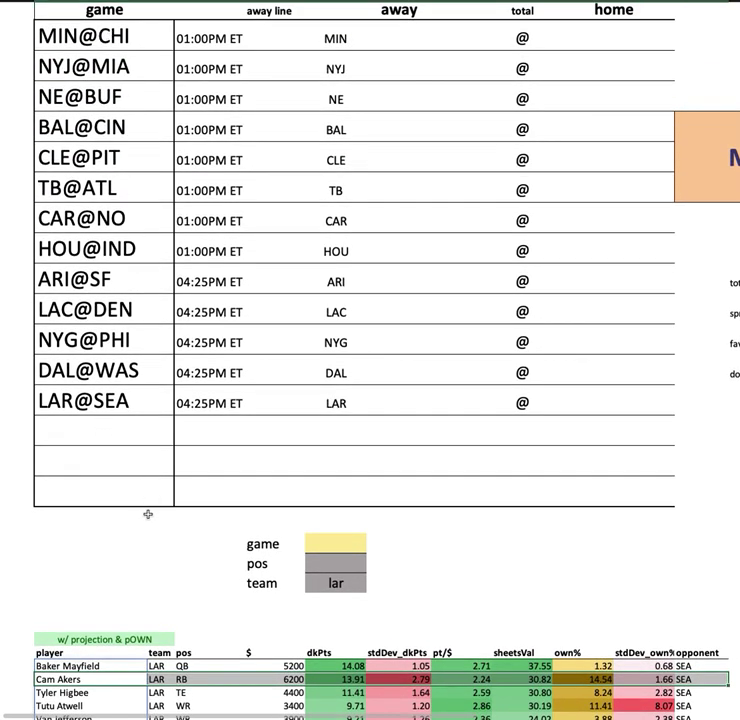
scroll(158, 515, down, 5)
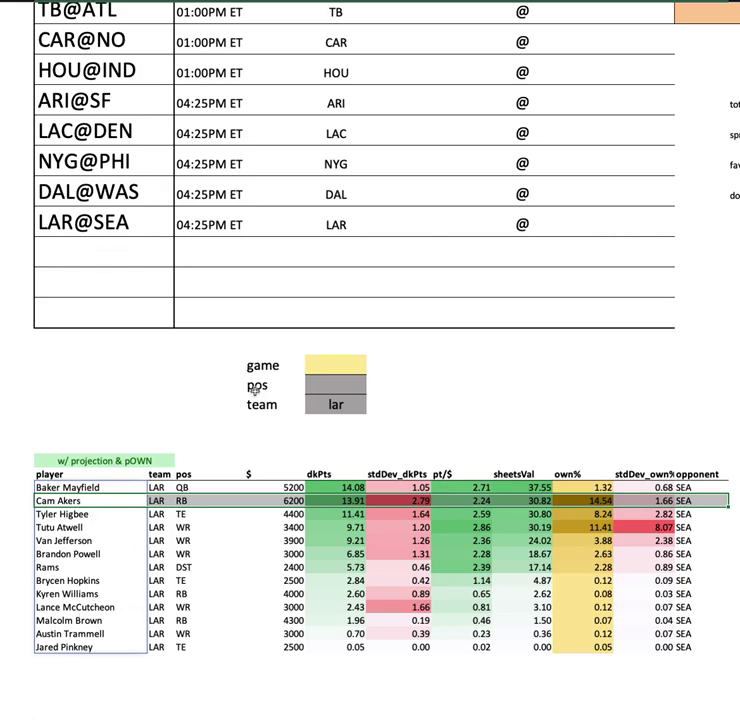
click(298, 568)
key(ctrl+space)
click(336, 404)
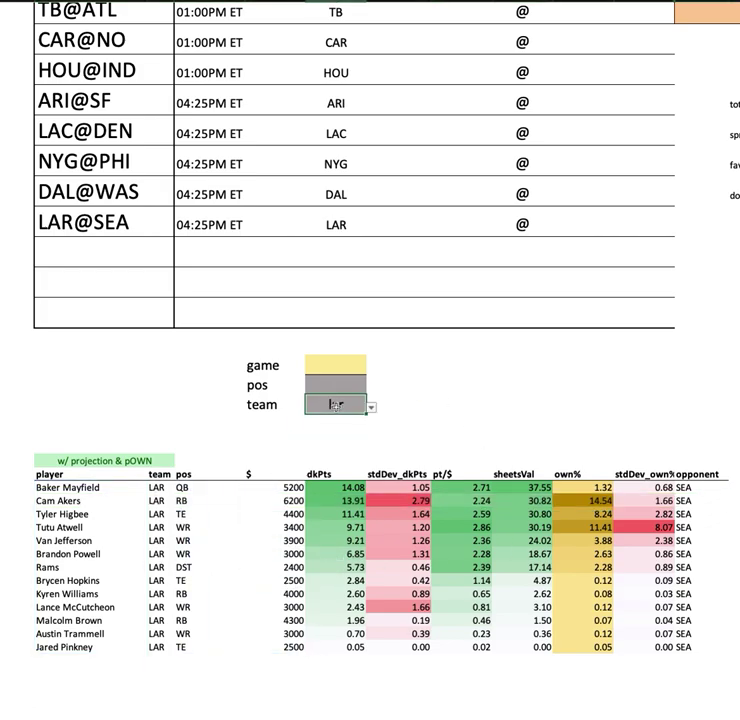
text(sea)
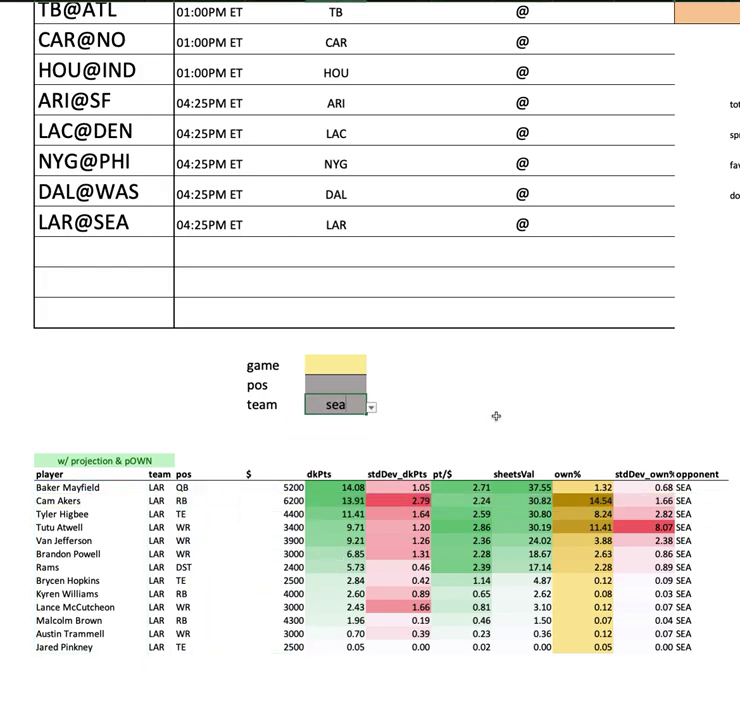
key(Return)
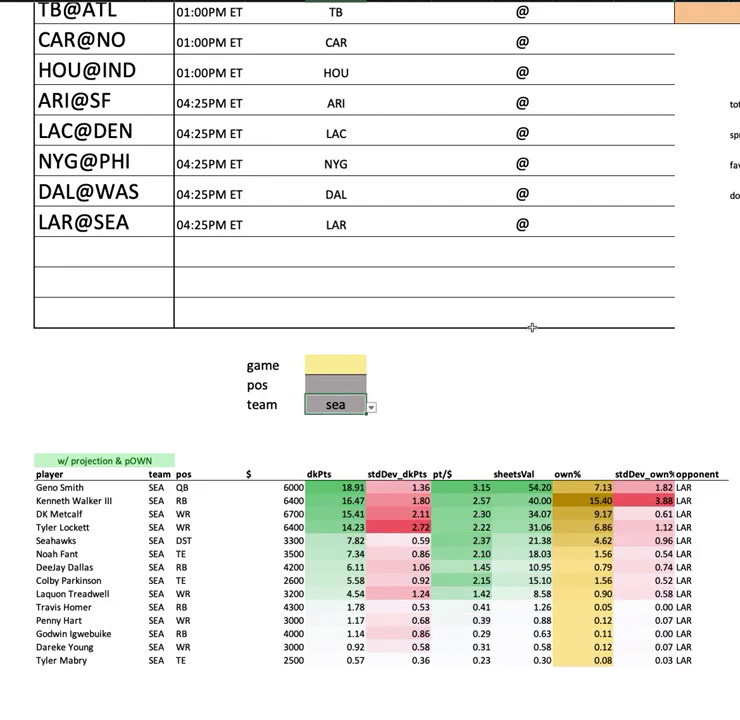
Step: Highlight Kenneth Walker III's full row and select his own% cell
click(285, 500)
drag(285, 500, 721, 501)
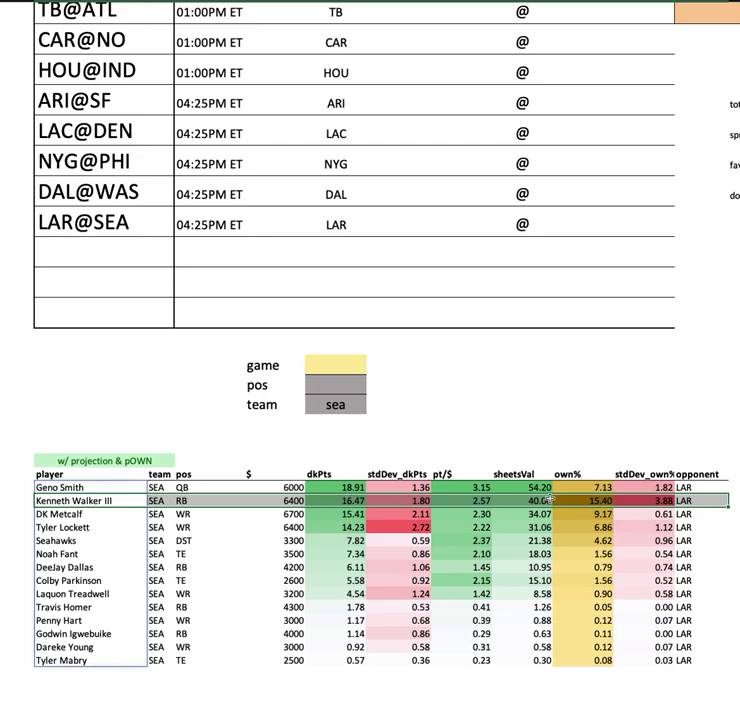
click(465, 497)
click(595, 487)
key(ctrl+shift+Down)
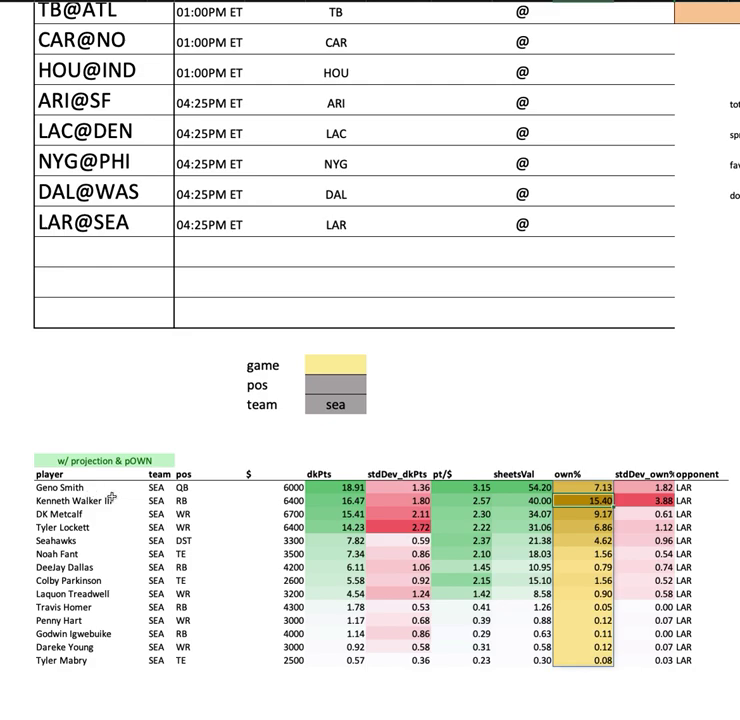
Step: Highlight Geno Smith's full row, and select his dkPts, salary and pt/$ cells one by one
drag(107, 487, 694, 487)
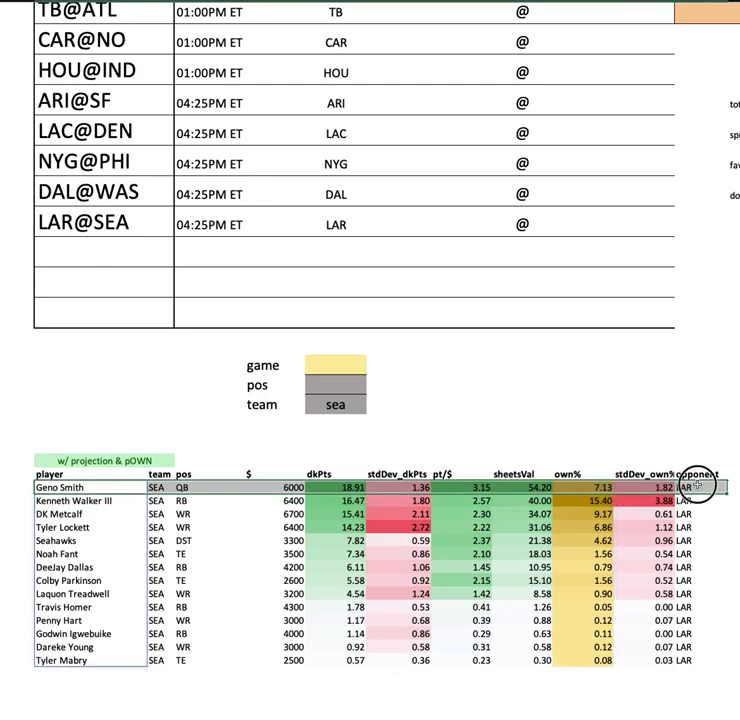
click(335, 487)
key(ctrl+shift+Down)
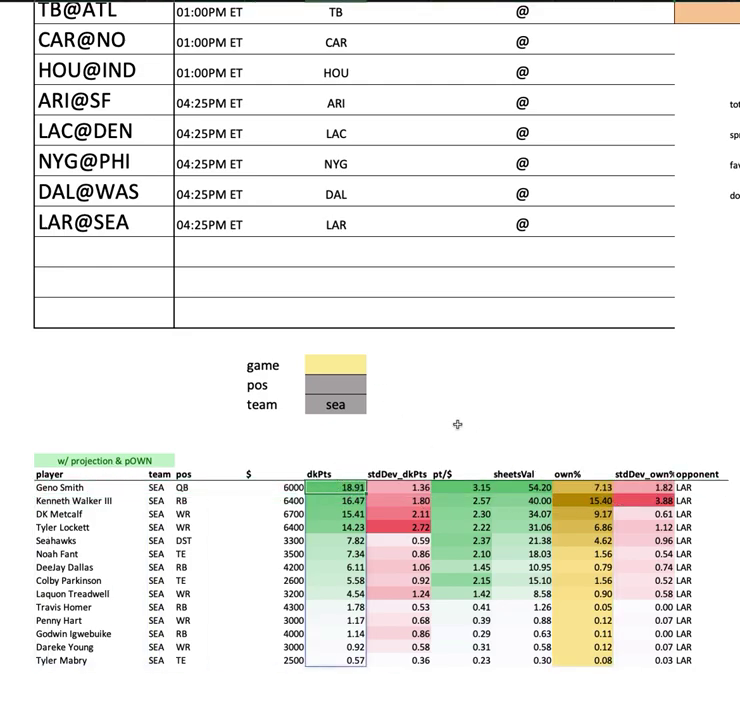
click(268, 487)
key(ctrl+shift+Down)
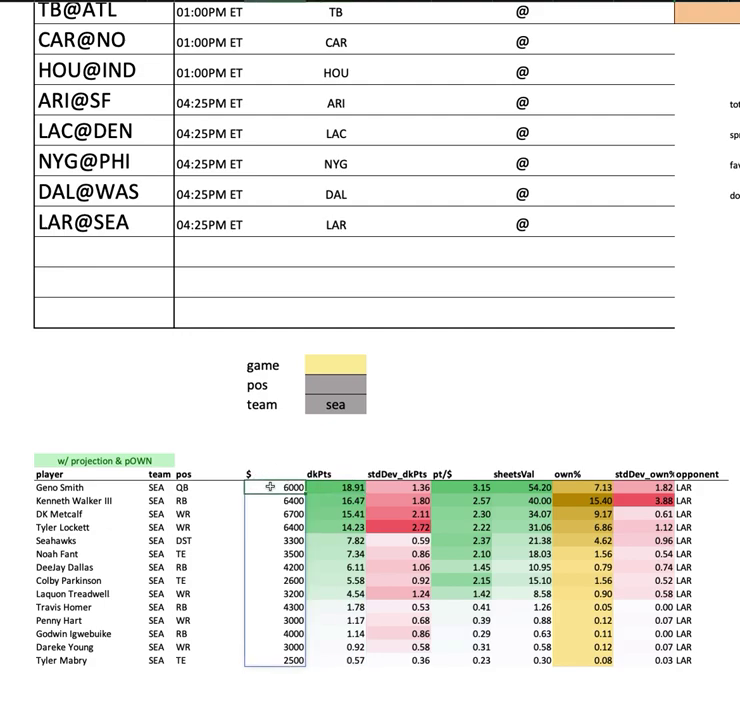
click(463, 488)
key(ctrl+shift+Down)
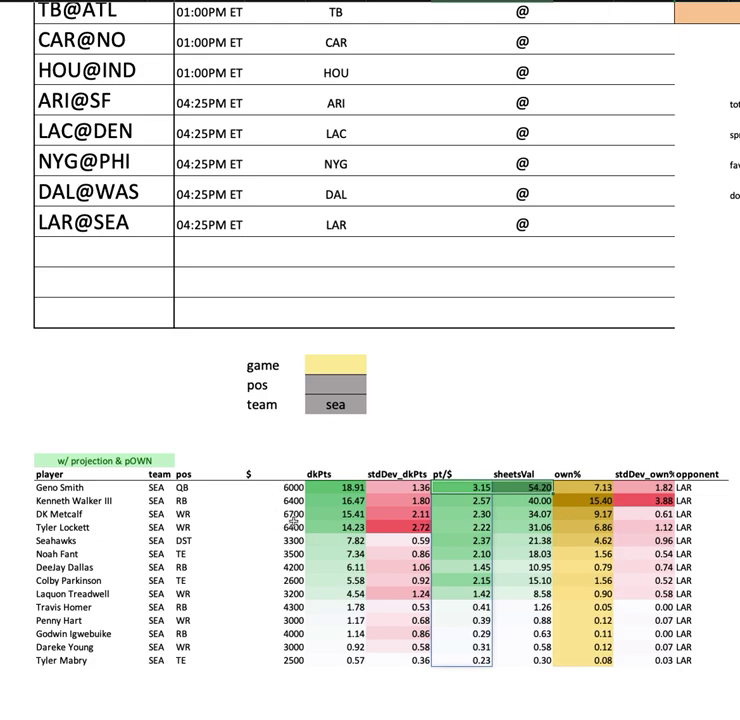
Step: Select the salary cells from DK Metcalf to the Seahawks defense, and highlight Kenneth Walker III's row again
drag(283, 515, 281, 631)
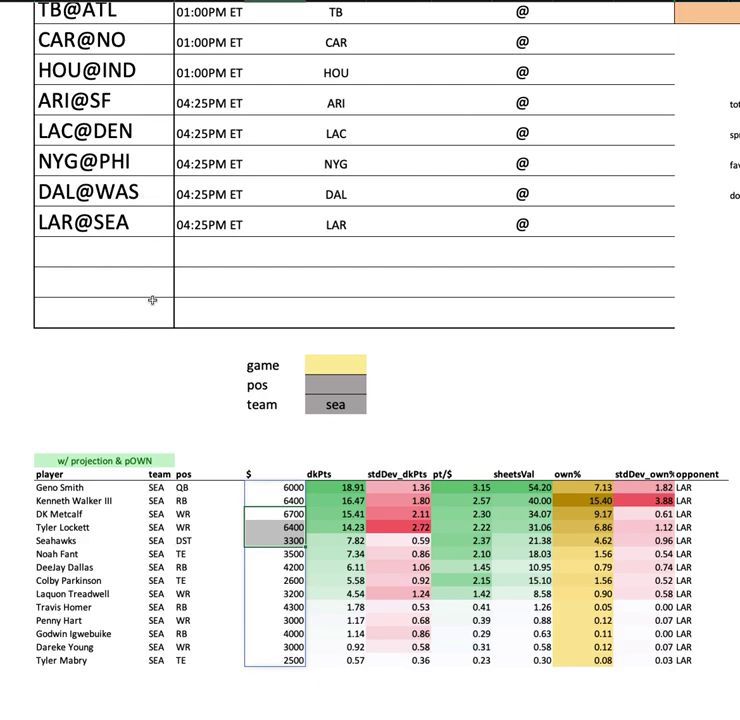
scroll(256, 425, up, 1)
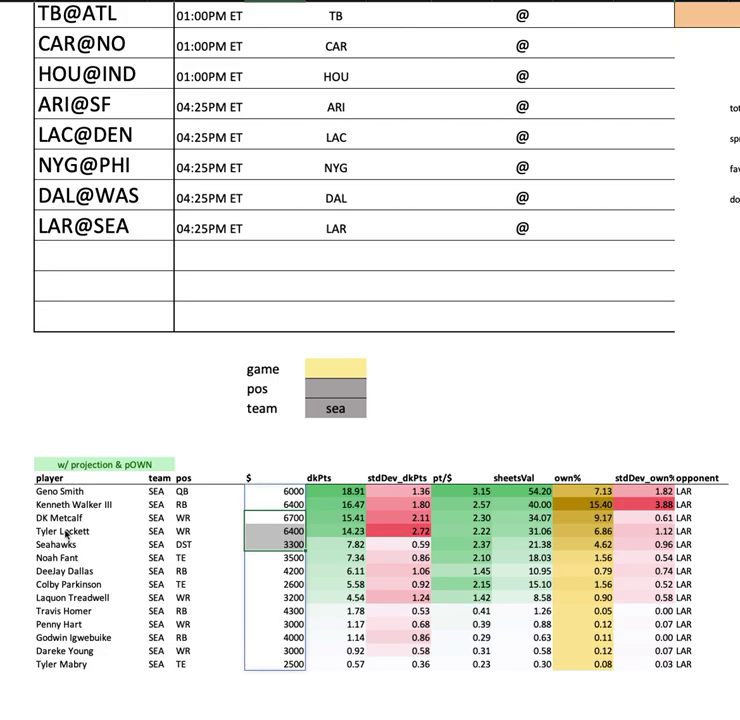
drag(76, 506, 735, 504)
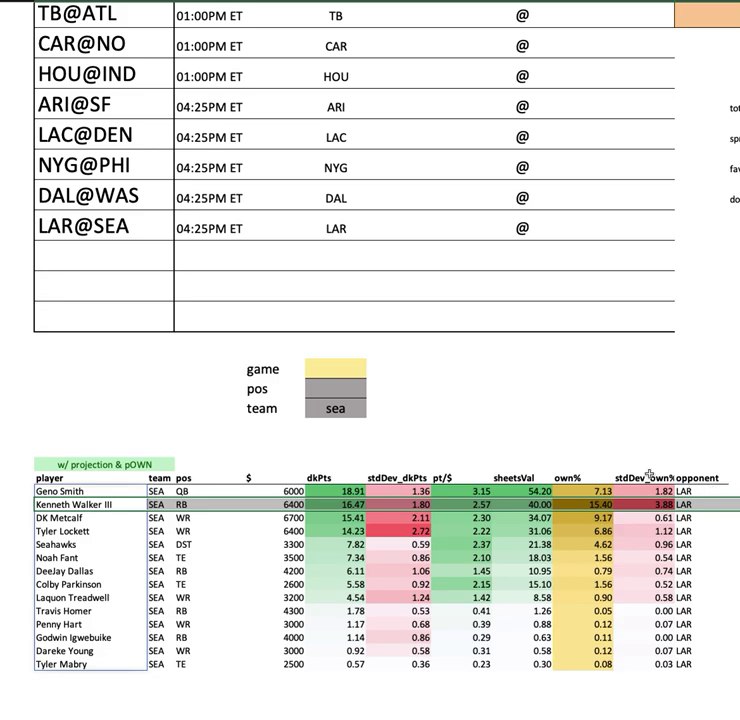
Step: Set the pos filter to qb and clear the team filter
click(340, 408)
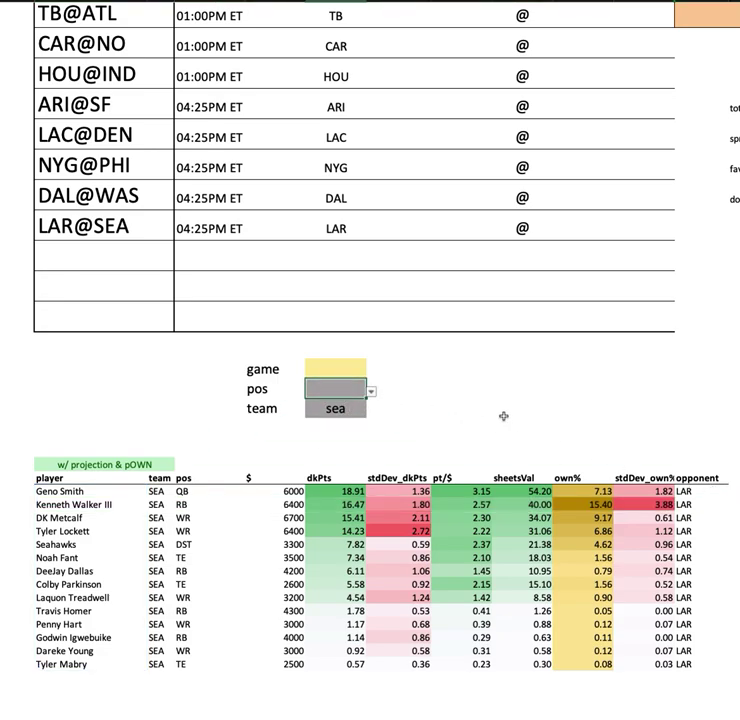
key(Up)
text(qb)
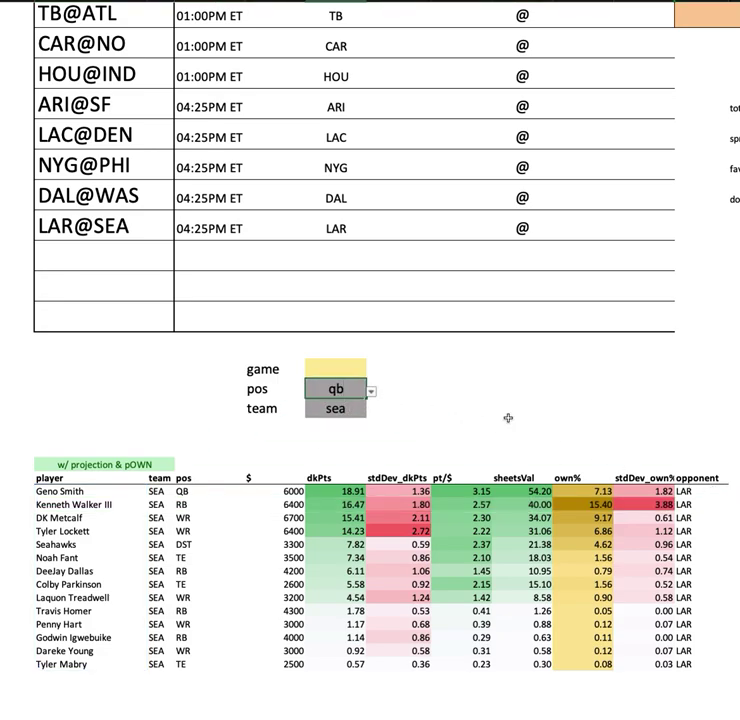
key(Return)
key(Delete)
scroll(418, 269, up, 2)
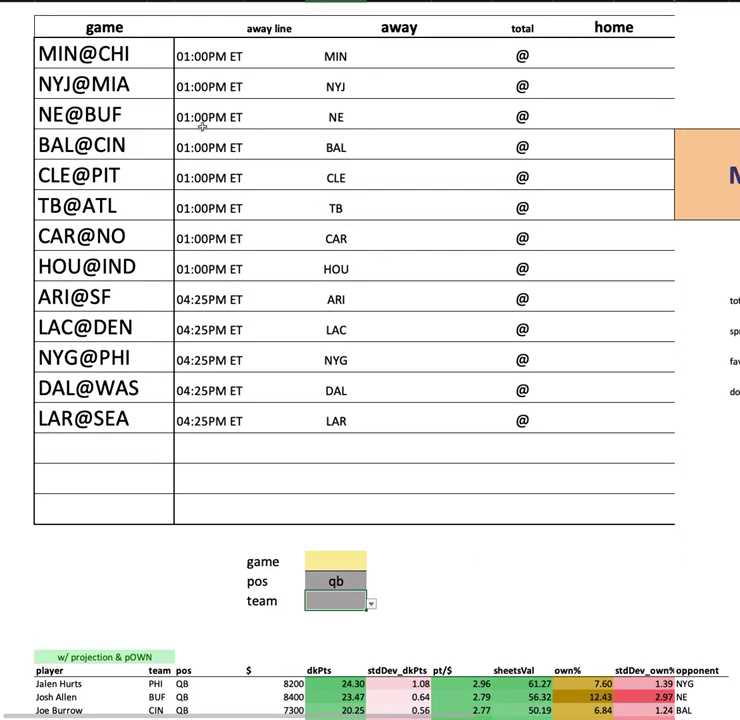
Step: Highlight the full list of games in the schedule, and select LAC@DEN, CLE@PIT, BAL@CIN and NE@BUF one by one
drag(90, 55, 112, 420)
click(128, 481)
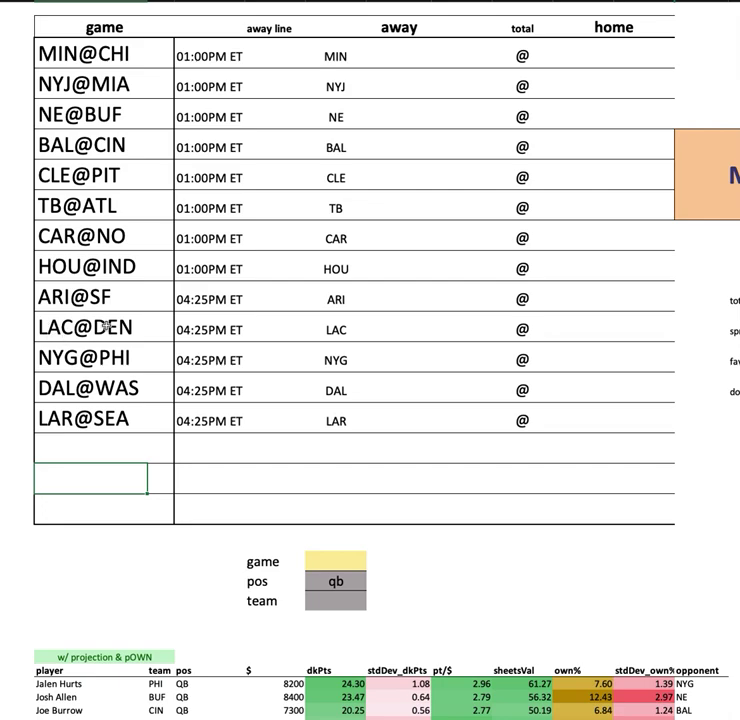
click(66, 326)
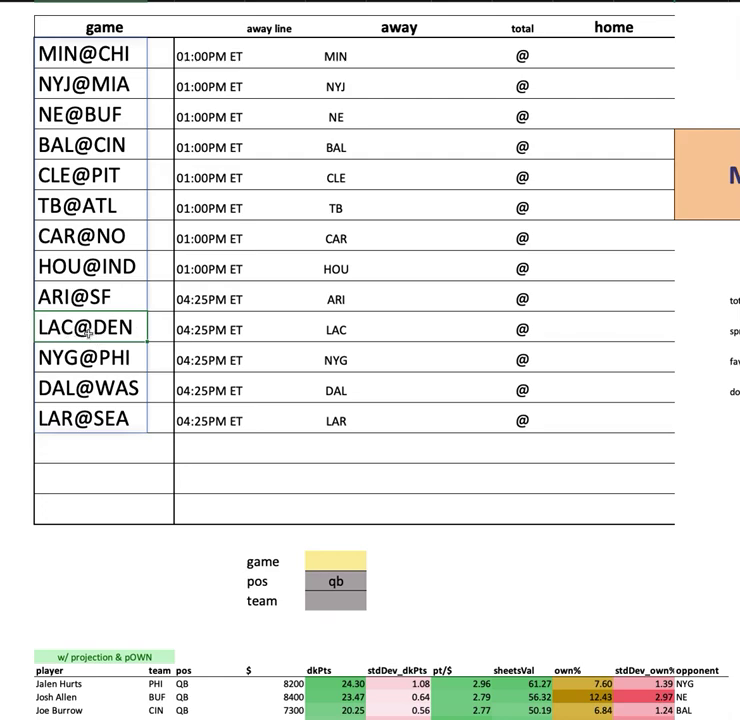
click(104, 180)
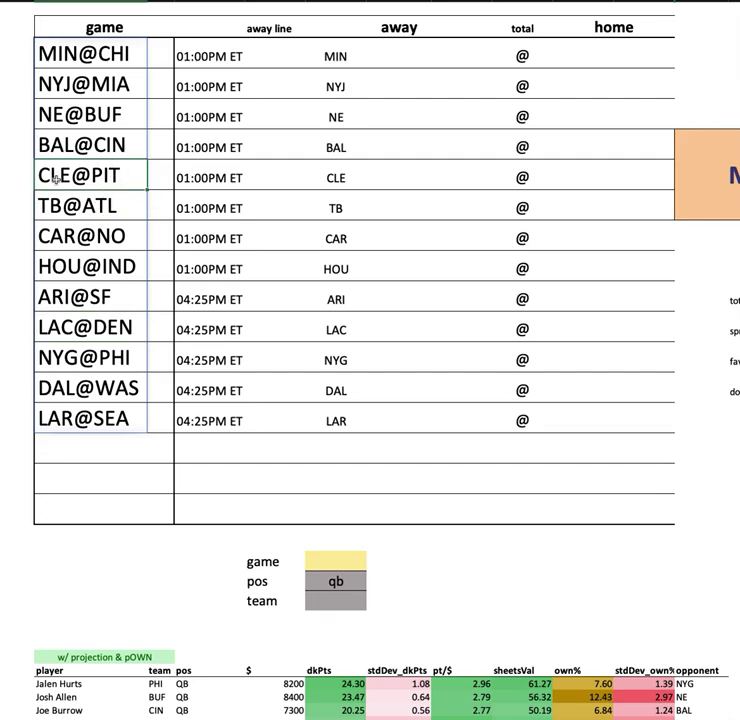
click(106, 137)
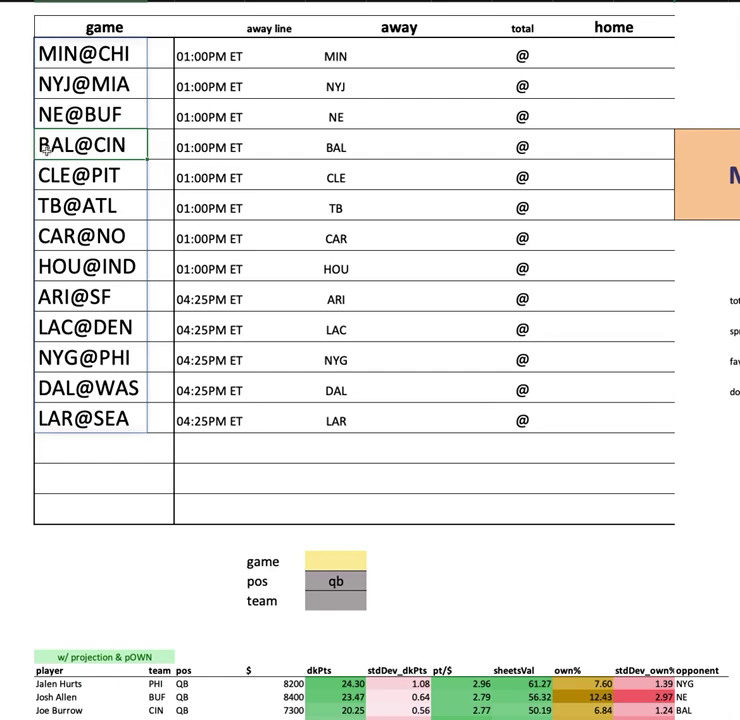
click(103, 113)
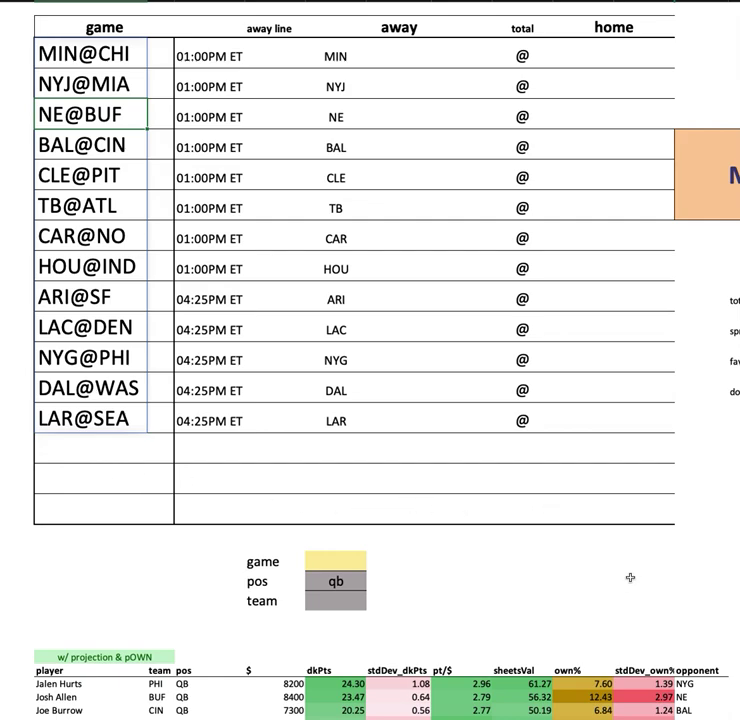
Step: Examine the projections, value and ownership of all quarterbacks alongside the game schedule
scroll(630, 576, down, 3)
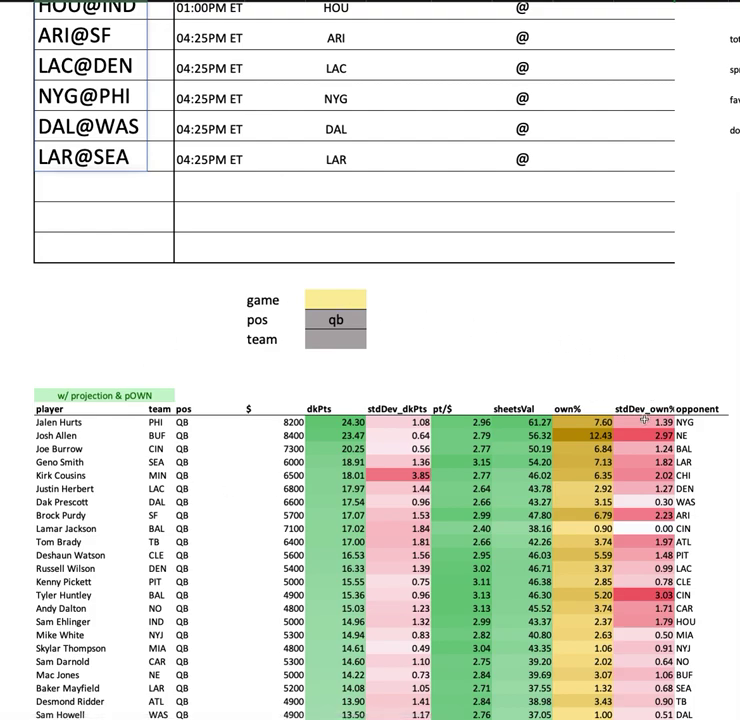
scroll(555, 350, up, 3)
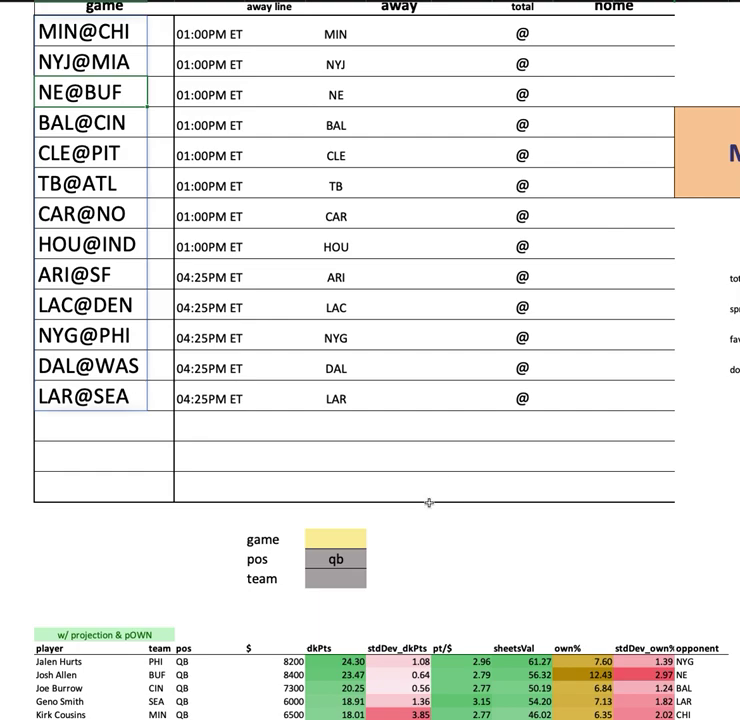
scroll(429, 503, up, 1)
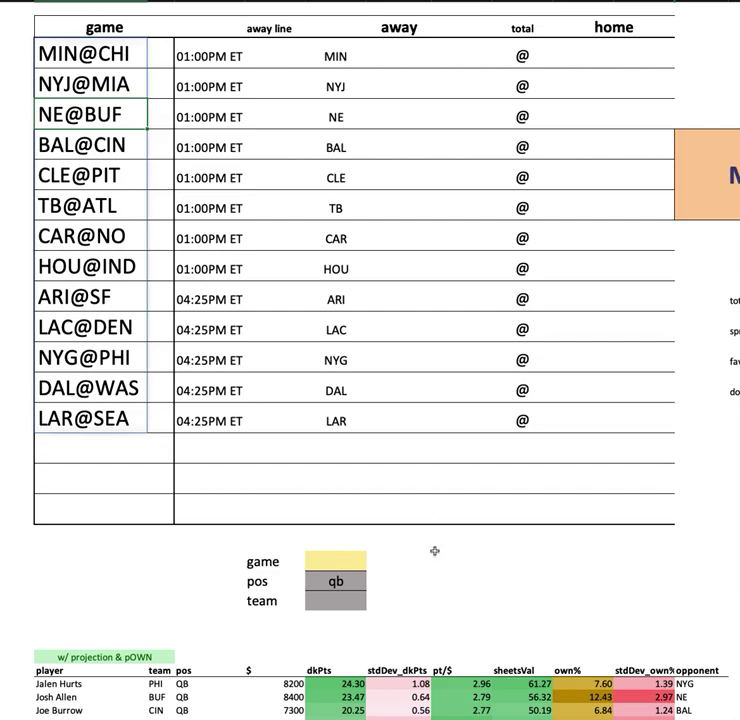
scroll(444, 543, down, 5)
scroll(535, 507, up, 5)
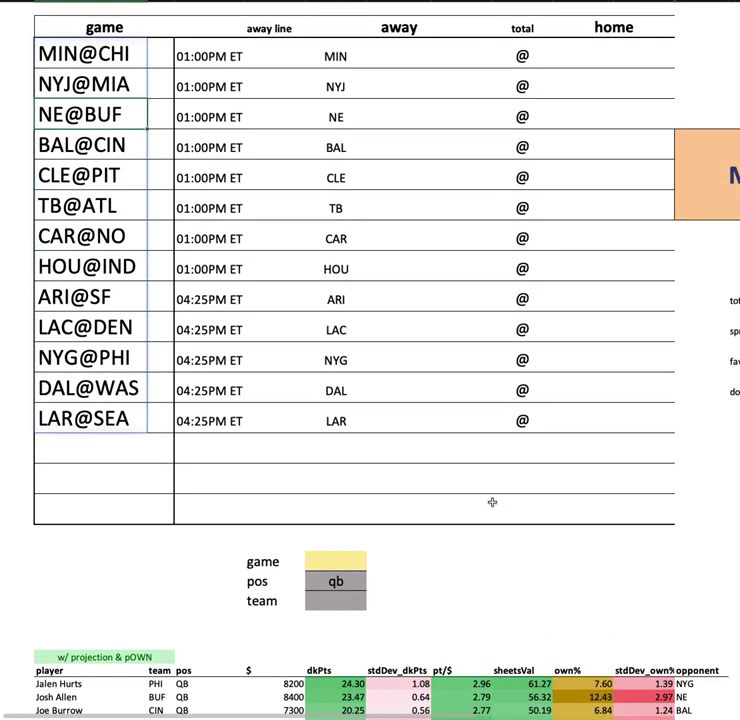
scroll(540, 604, down, 7)
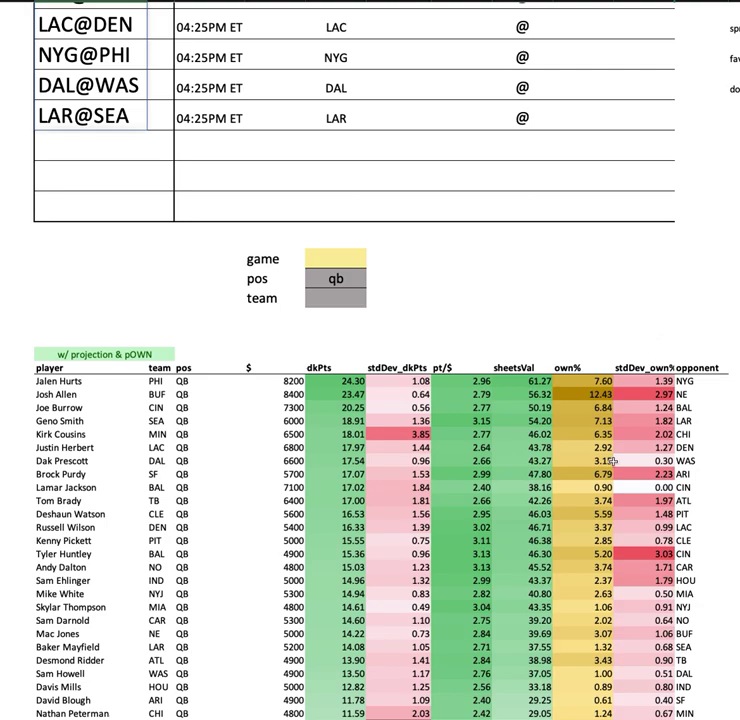
scroll(600, 450, down, 1)
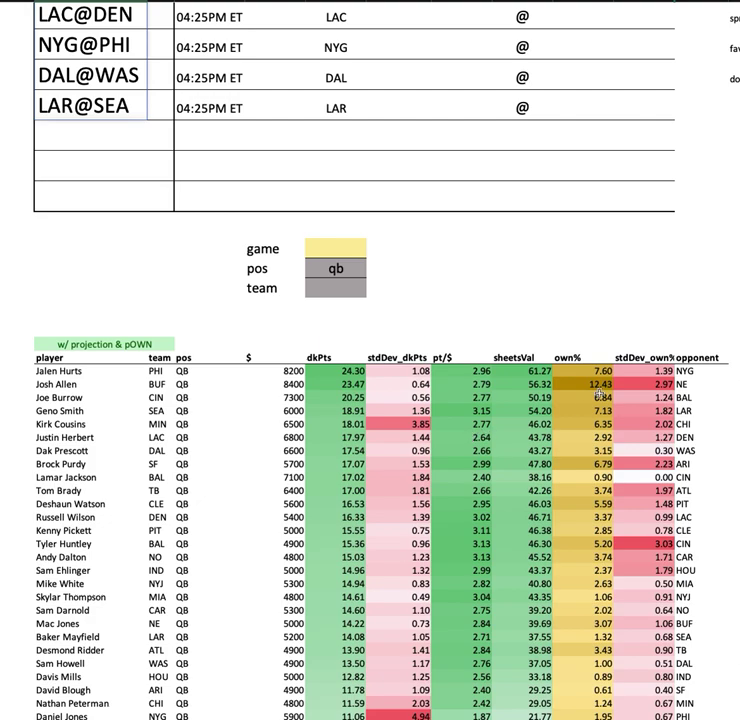
scroll(513, 558, up, 5)
scroll(513, 558, up, 6)
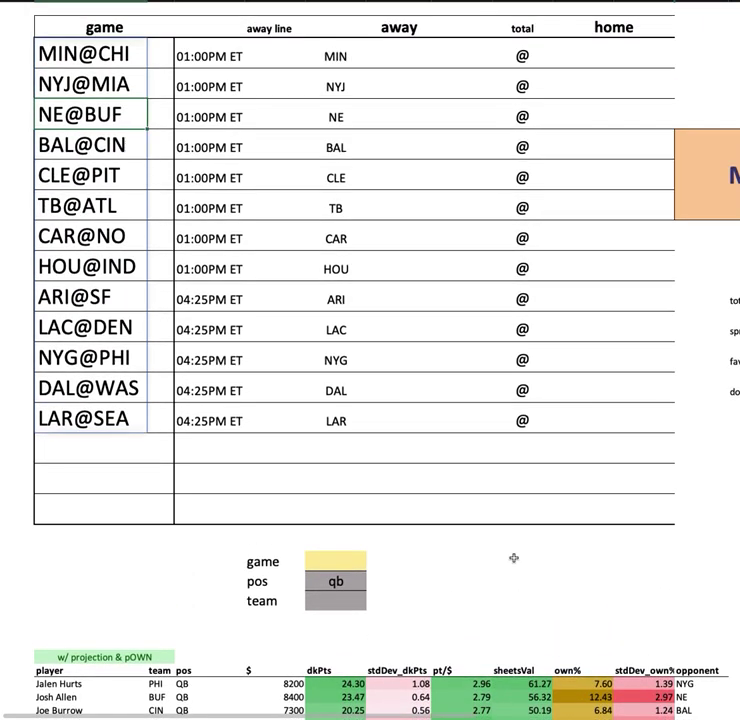